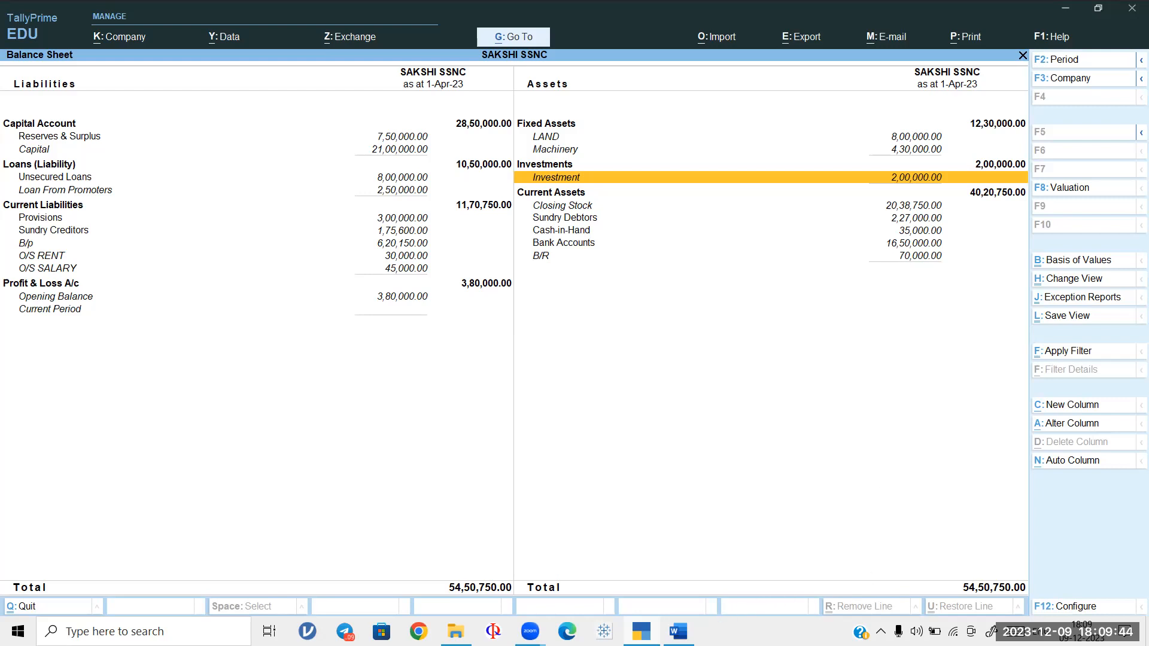
Step: Switch to Word and review the mock paper's transaction list and the statements required for export
{"action": "left_click", "coordinate": [678, 631]}
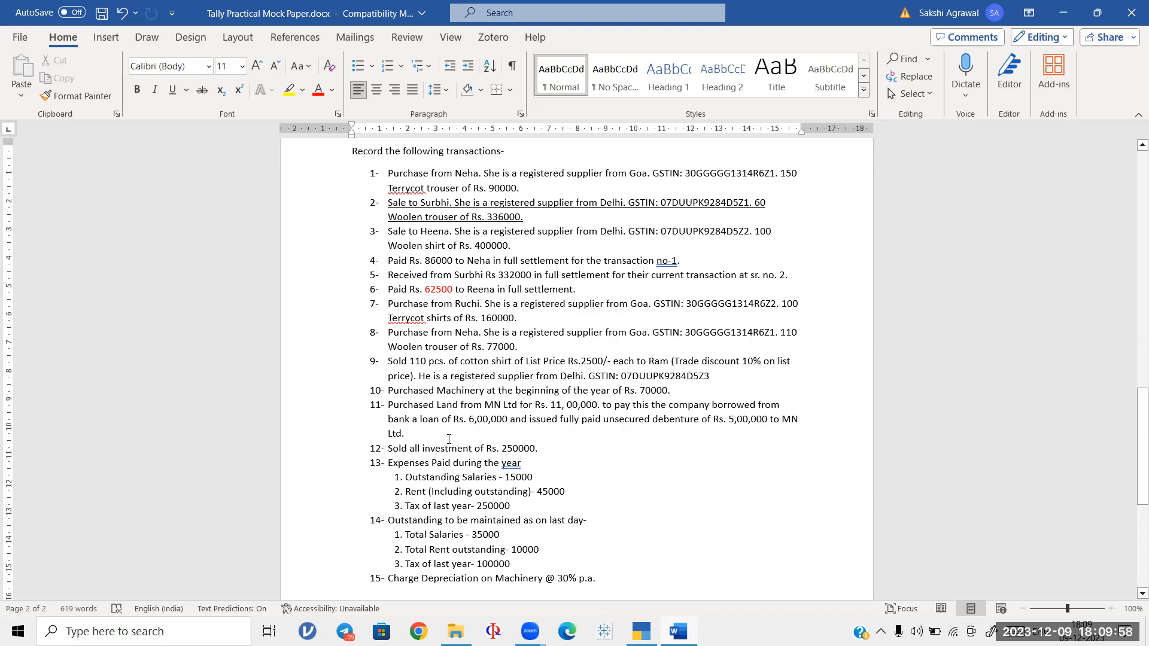
{"action": "scroll", "coordinate": [449, 438], "scroll_direction": "down", "scroll_amount": 7}
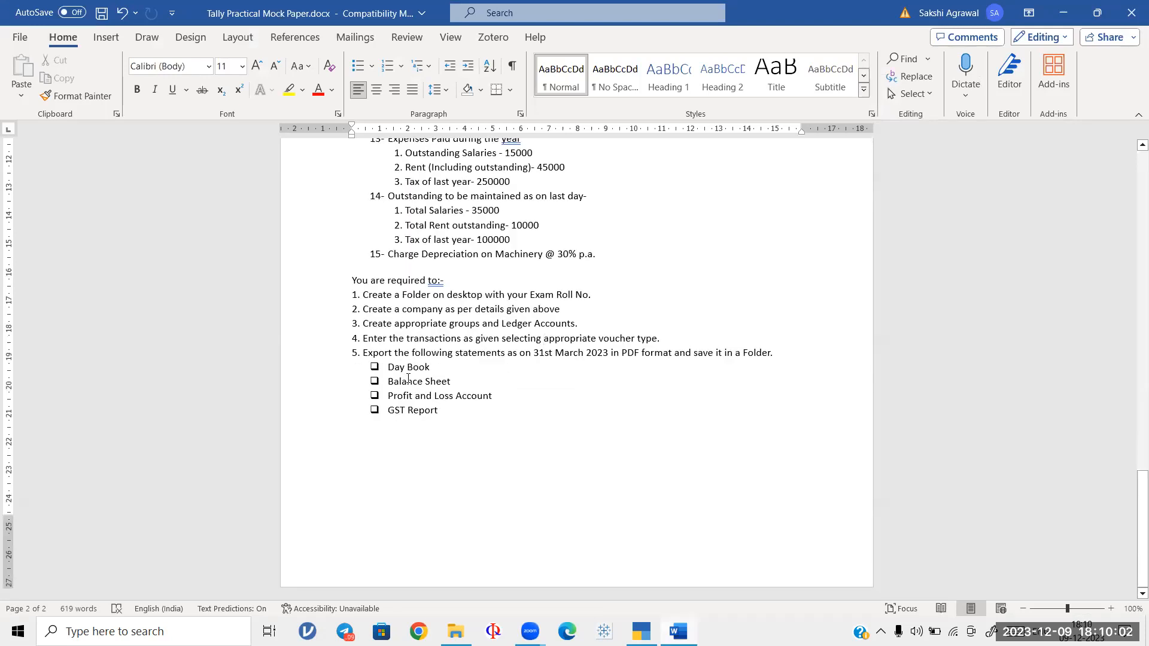
{"action": "scroll", "coordinate": [584, 359], "scroll_direction": "up", "scroll_amount": 1}
{"action": "scroll", "coordinate": [583, 360], "scroll_direction": "up", "scroll_amount": 8}
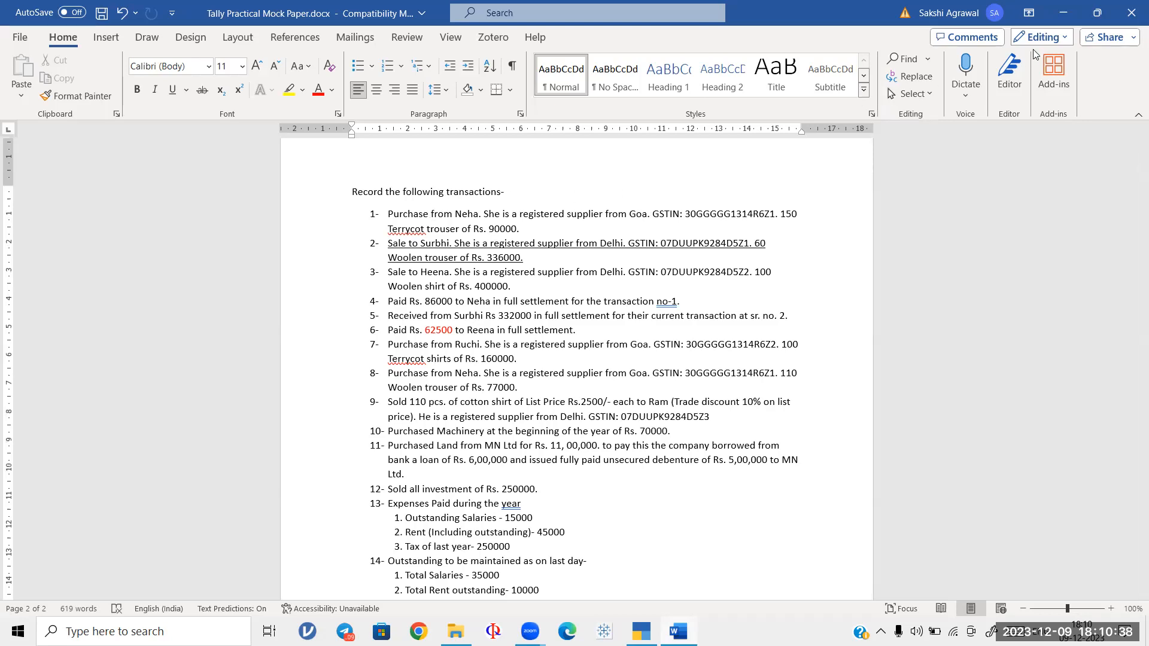
Step: Return to TallyPrime and start a Purchase voucher, leaving the supplier invoice number and date blank
{"action": "left_click", "coordinate": [1061, 13]}
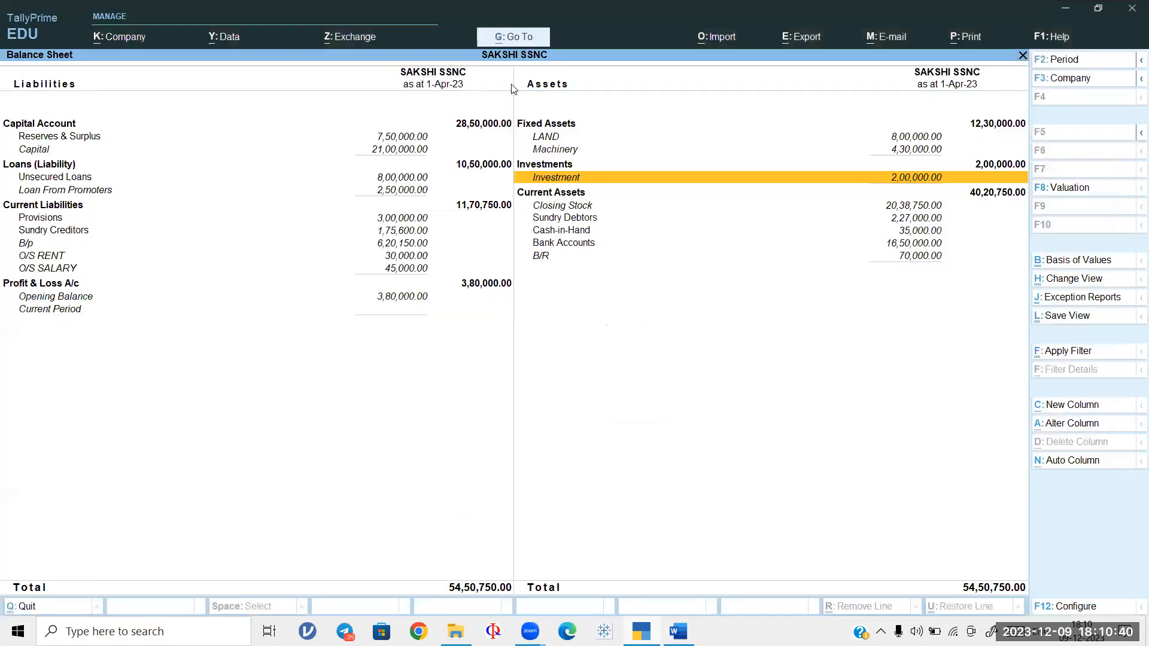
{"action": "key", "text": "Escape"}
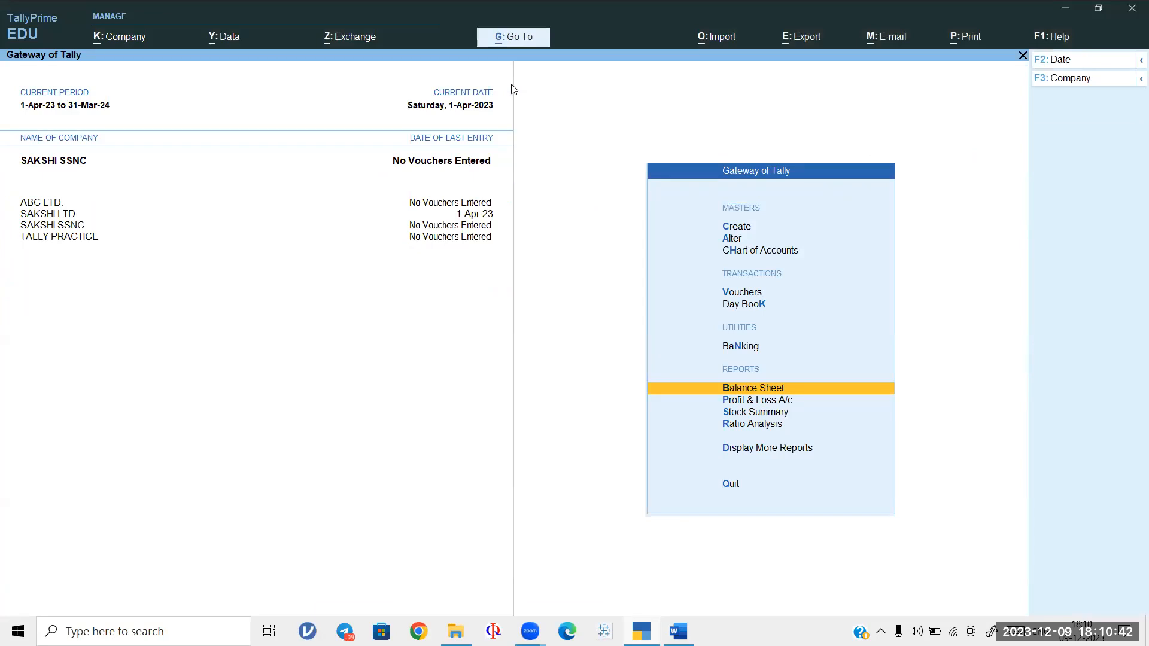
{"action": "key", "text": "Up"}
{"action": "key", "text": "Up"}
{"action": "key", "text": "Up"}
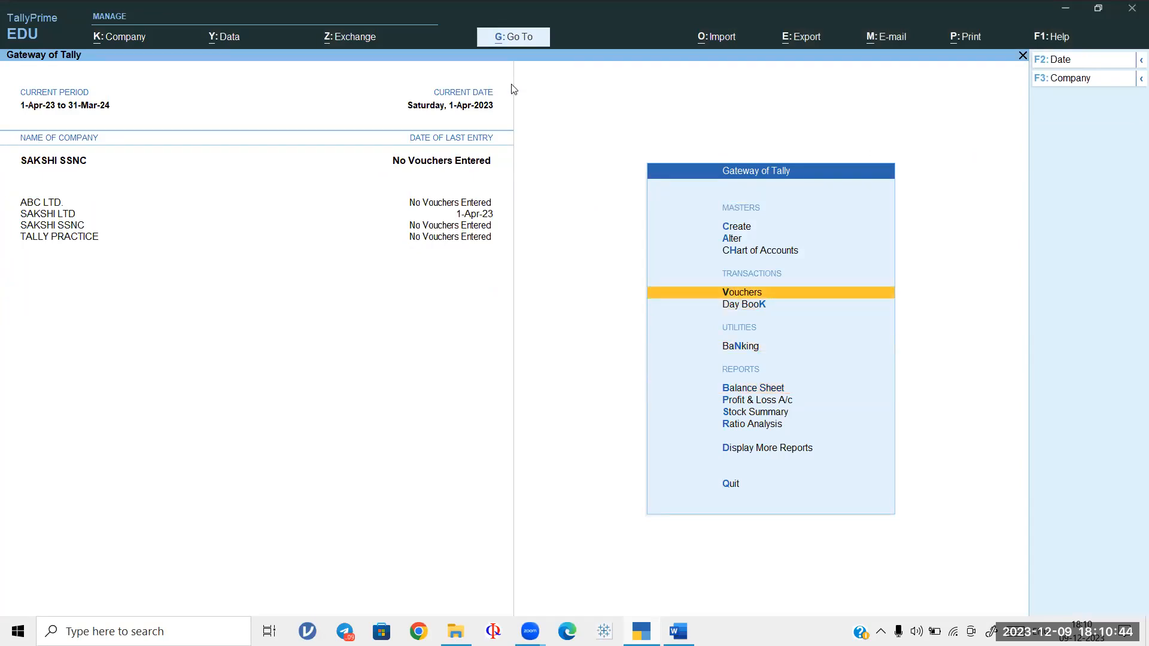
{"action": "key", "text": "Return"}
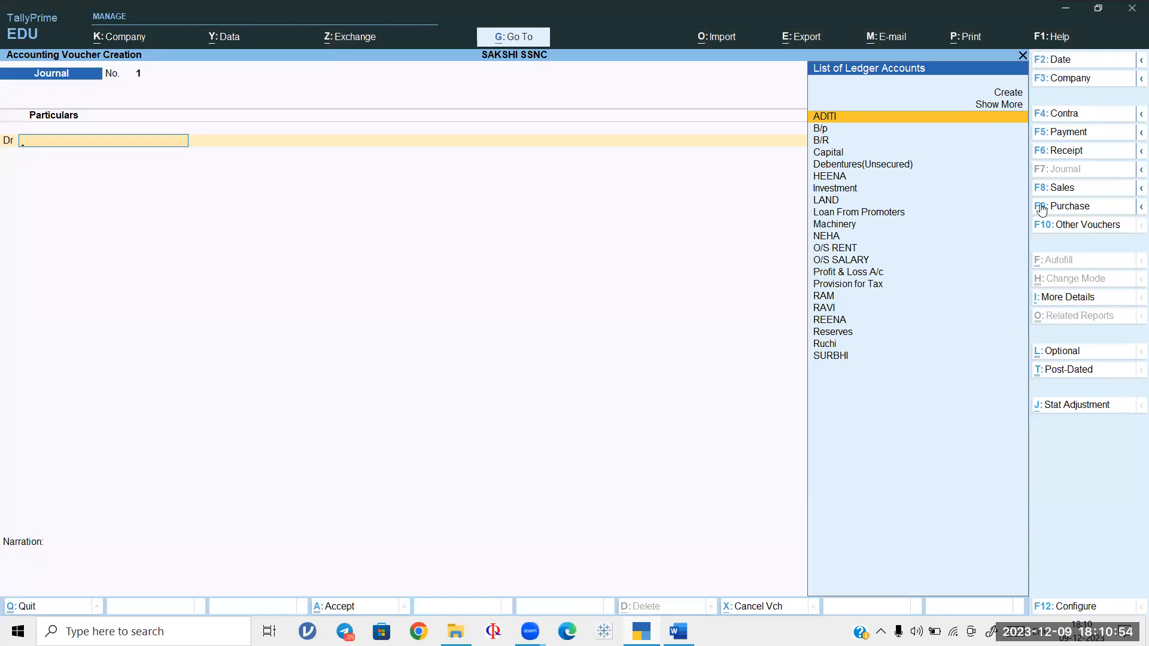
{"action": "left_click", "coordinate": [1090, 209]}
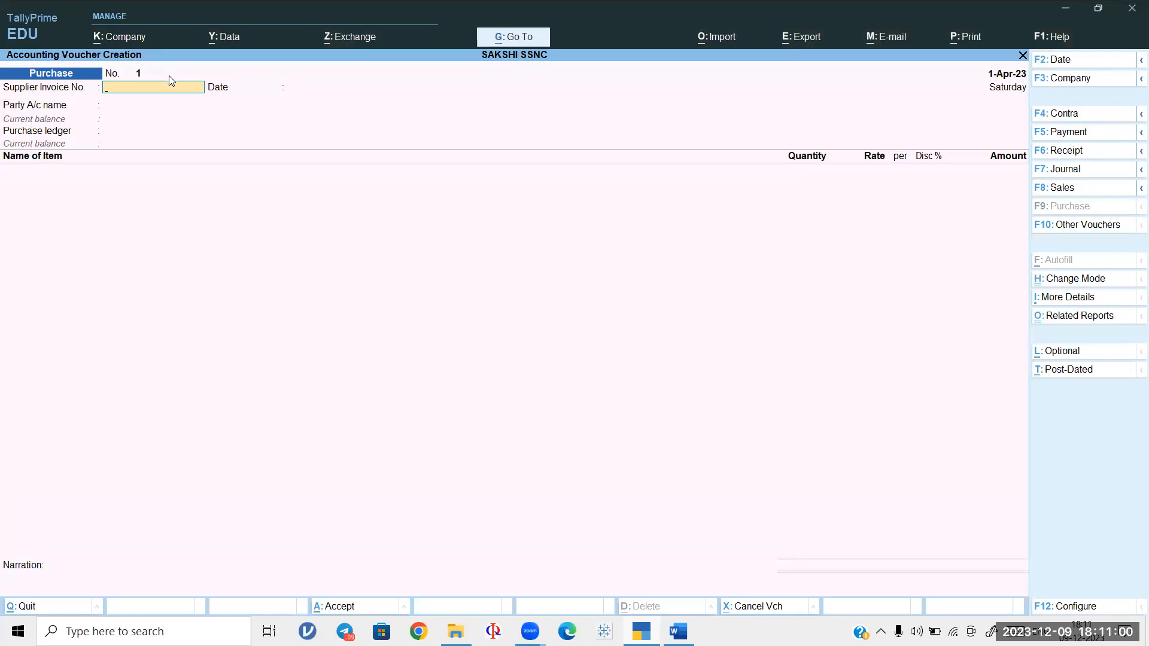
{"action": "key", "text": "Return"}
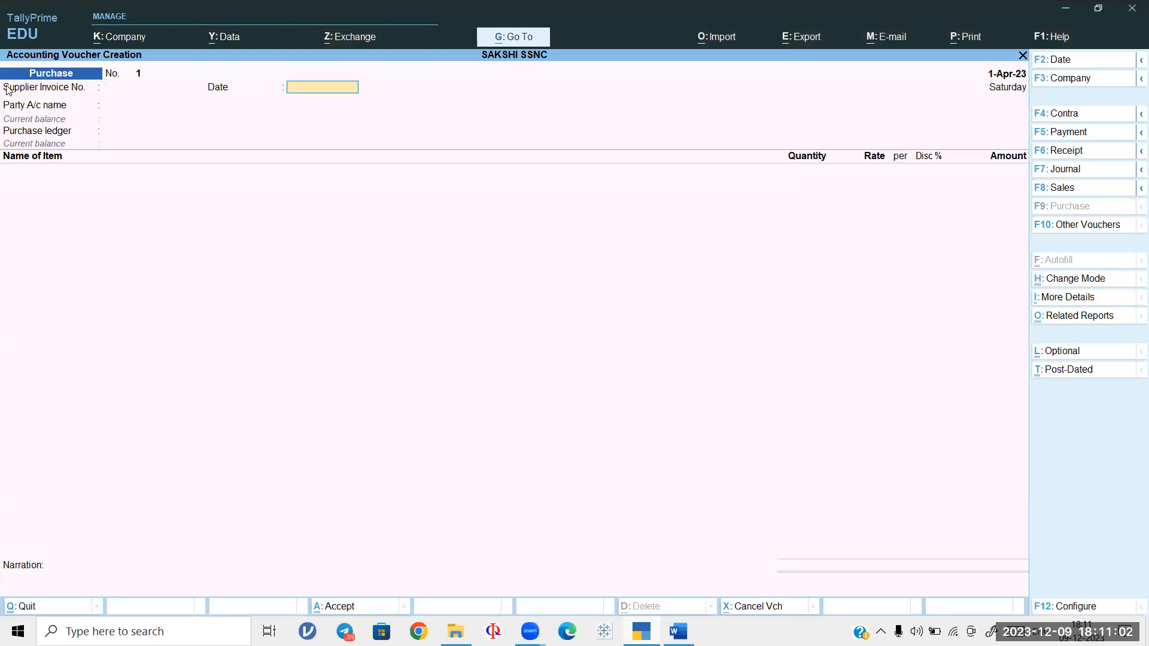
{"action": "key", "text": "Return"}
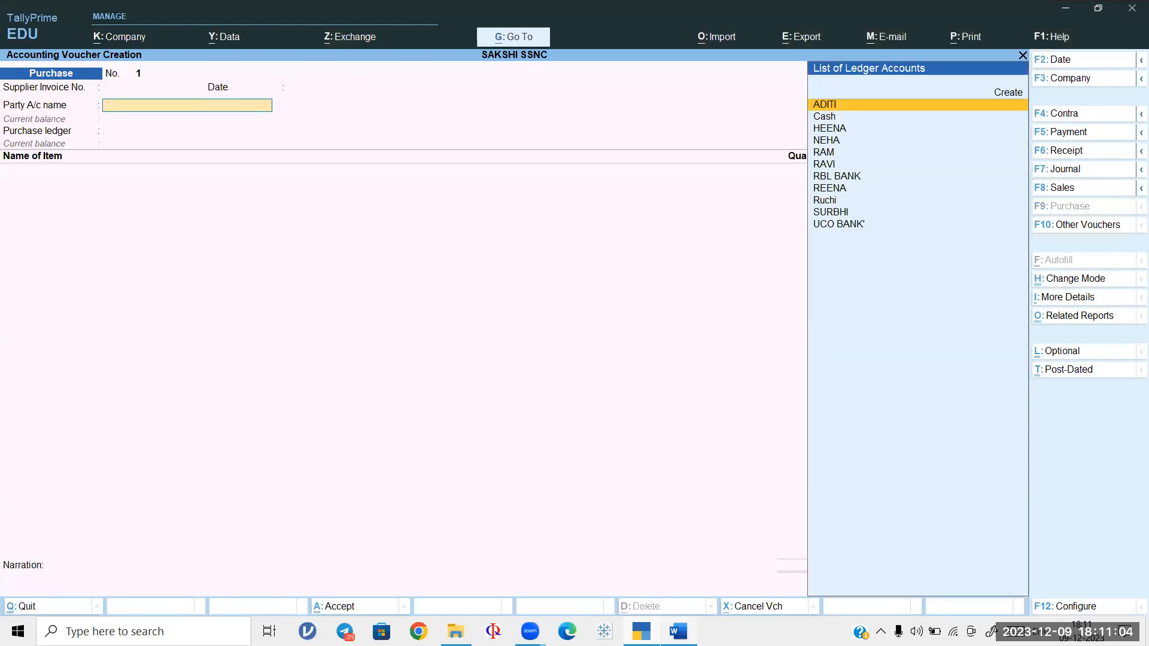
Step: Check transaction 1 in the Word paper and set its supplier as the voucher's party account, accepting the default receipt and party details
{"action": "left_click", "coordinate": [678, 631]}
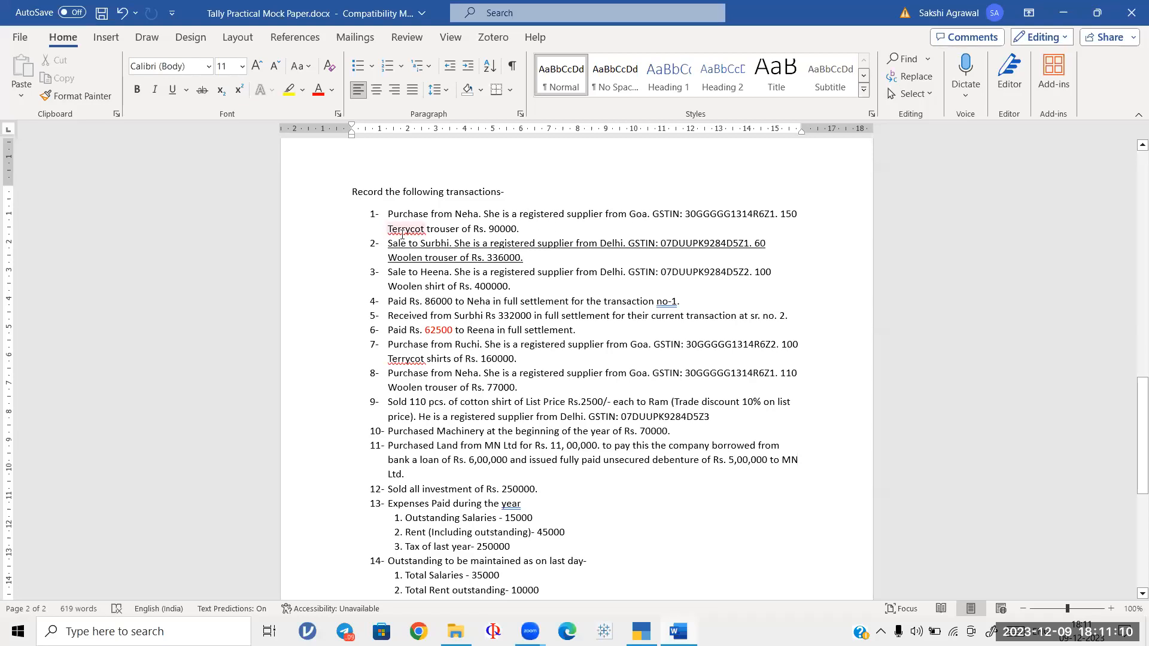
{"action": "left_click", "coordinate": [678, 631]}
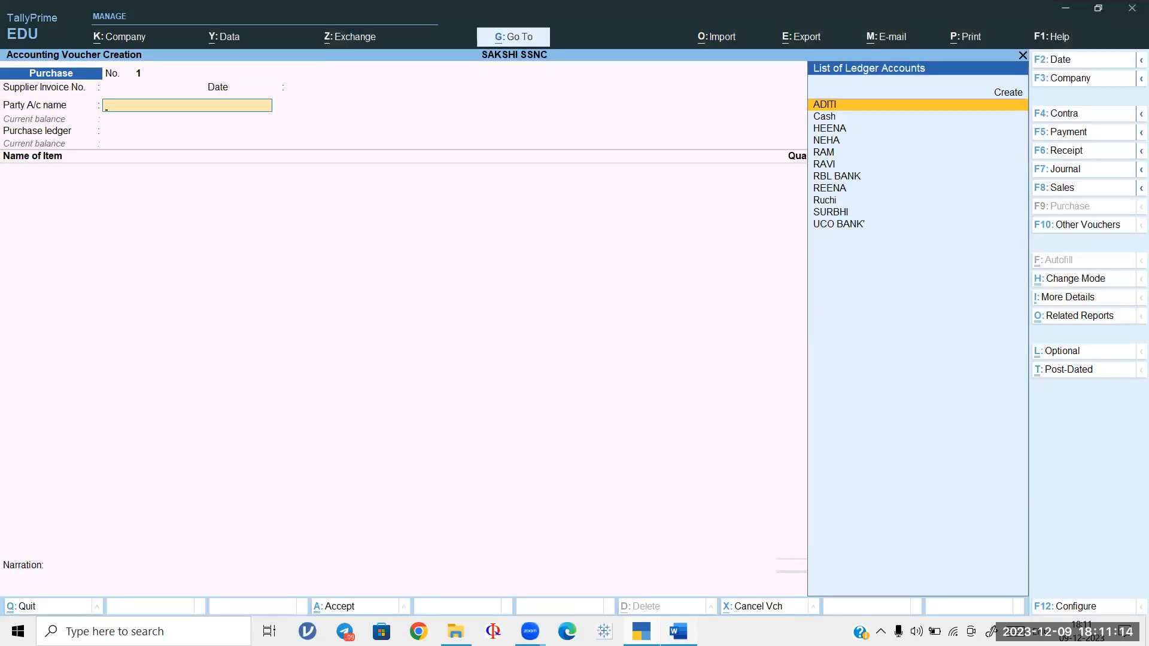
{"action": "type", "text": "NEH"}
{"action": "key", "text": "Return"}
{"action": "key", "text": "Return"}
{"action": "key", "text": "Return"}
{"action": "key", "text": "Return"}
{"action": "key", "text": "Return"}
{"action": "key", "text": "Return"}
{"action": "key", "text": "Return"}
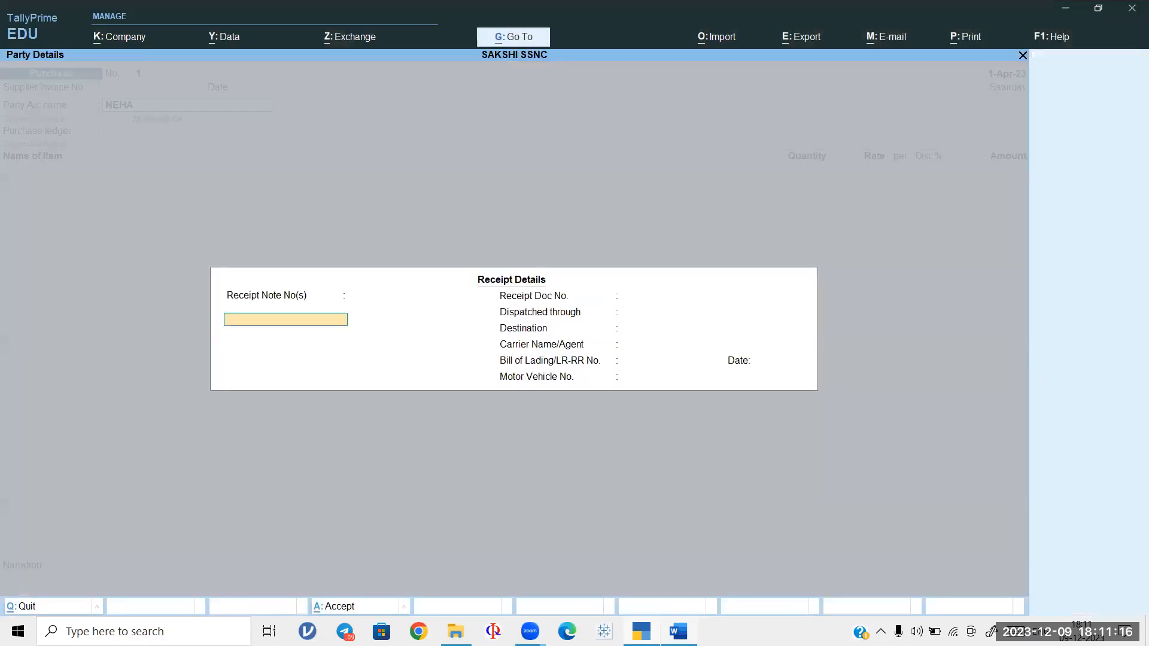
{"action": "key", "text": "Return"}
{"action": "key", "text": "Return"}
{"action": "key", "text": "Return"}
{"action": "key", "text": "Return"}
{"action": "key", "text": "Return"}
{"action": "key", "text": "Return"}
{"action": "key", "text": "Return"}
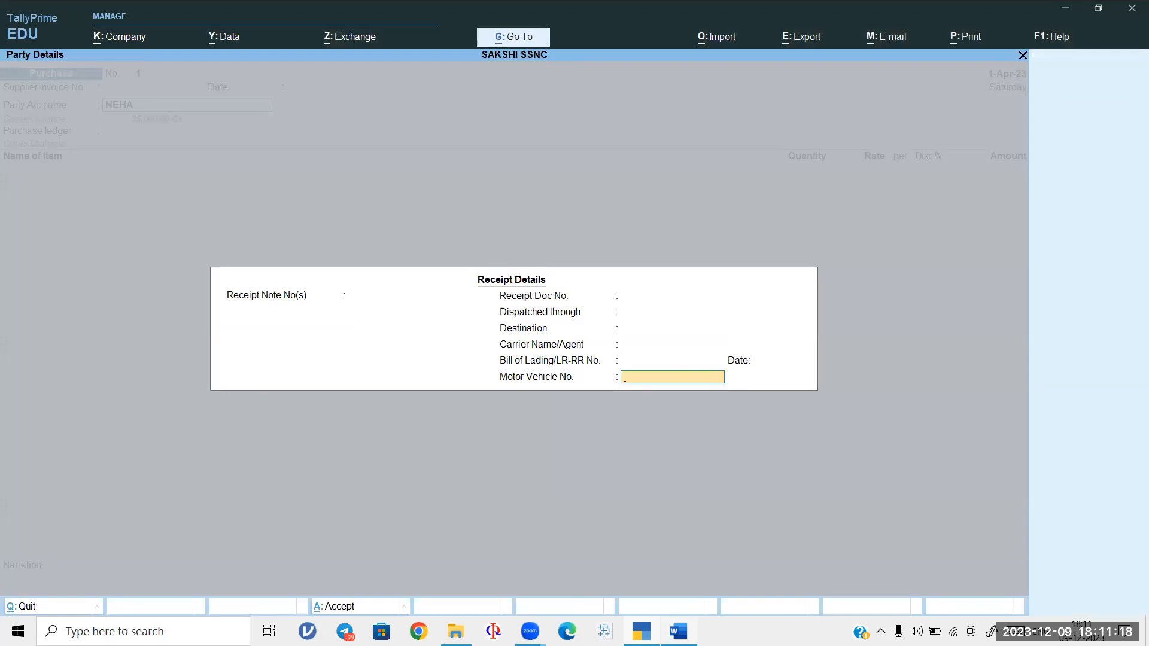
{"action": "key", "text": "Return"}
{"action": "key", "text": "Return"}
{"action": "key", "text": "Return"}
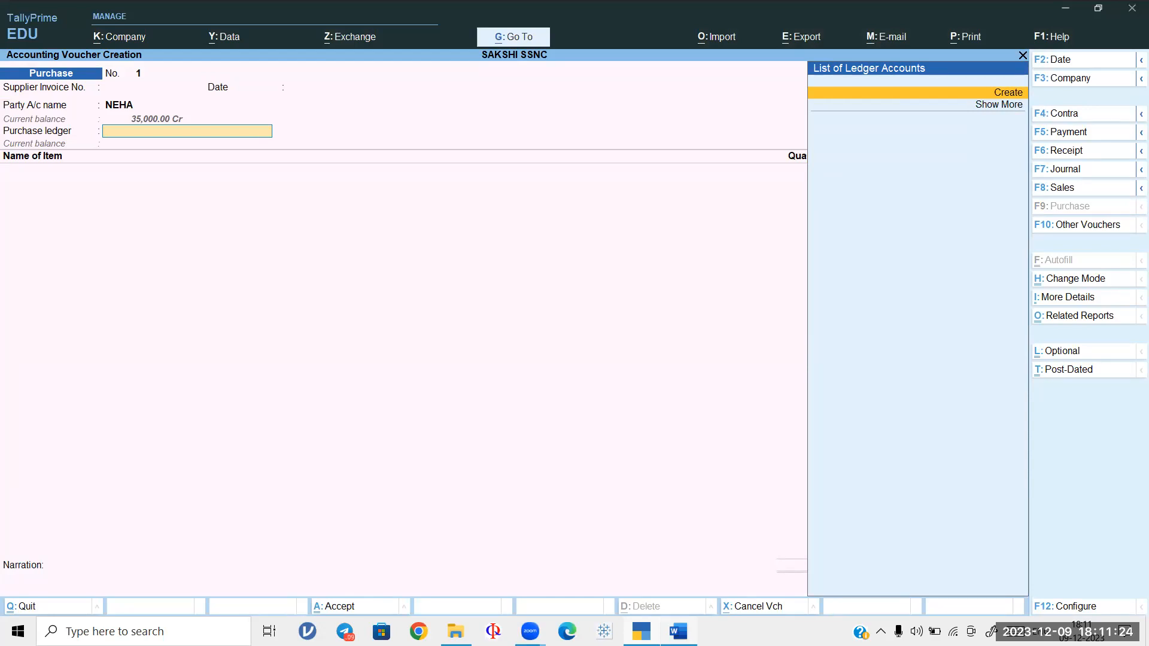
Step: Create a purchase ledger named PURCHASE under Purchase Accounts, keeping the default HSN/SAC details and GST applicability
{"action": "left_click", "coordinate": [967, 96]}
{"action": "type", "text": "PURCHASE"}
{"action": "key", "text": "Return"}
{"action": "key", "text": "Return"}
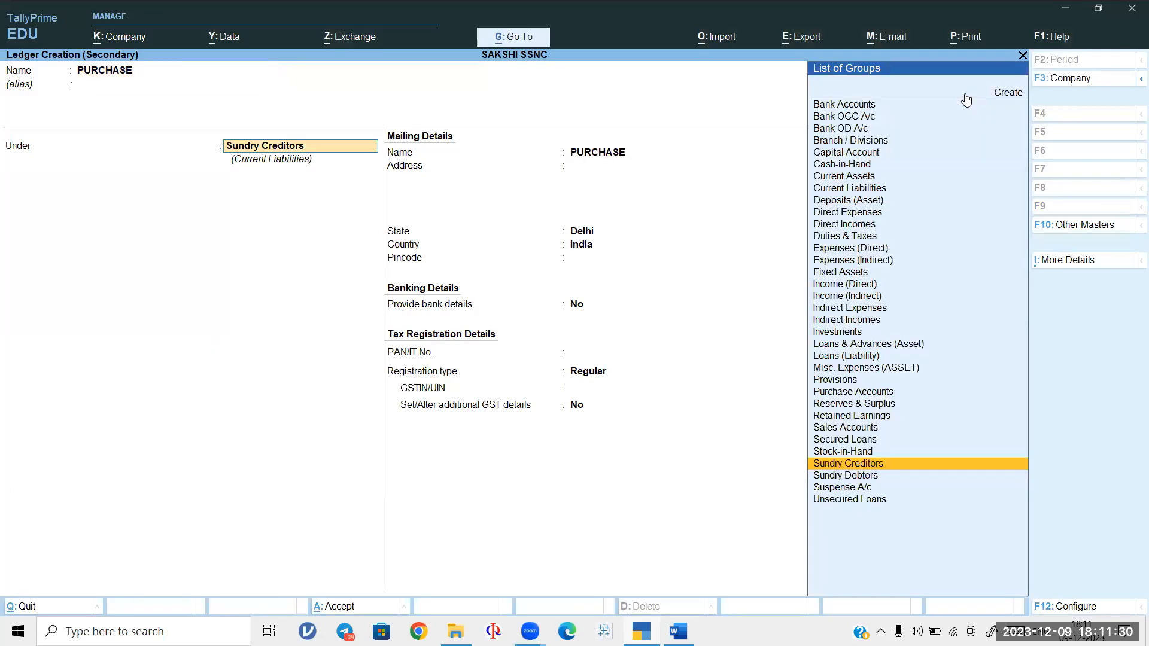
{"action": "type", "text": "Pu"}
{"action": "key", "text": "Return"}
{"action": "key", "text": "Return"}
{"action": "key", "text": "Return"}
{"action": "key", "text": "Return"}
{"action": "key", "text": "Return"}
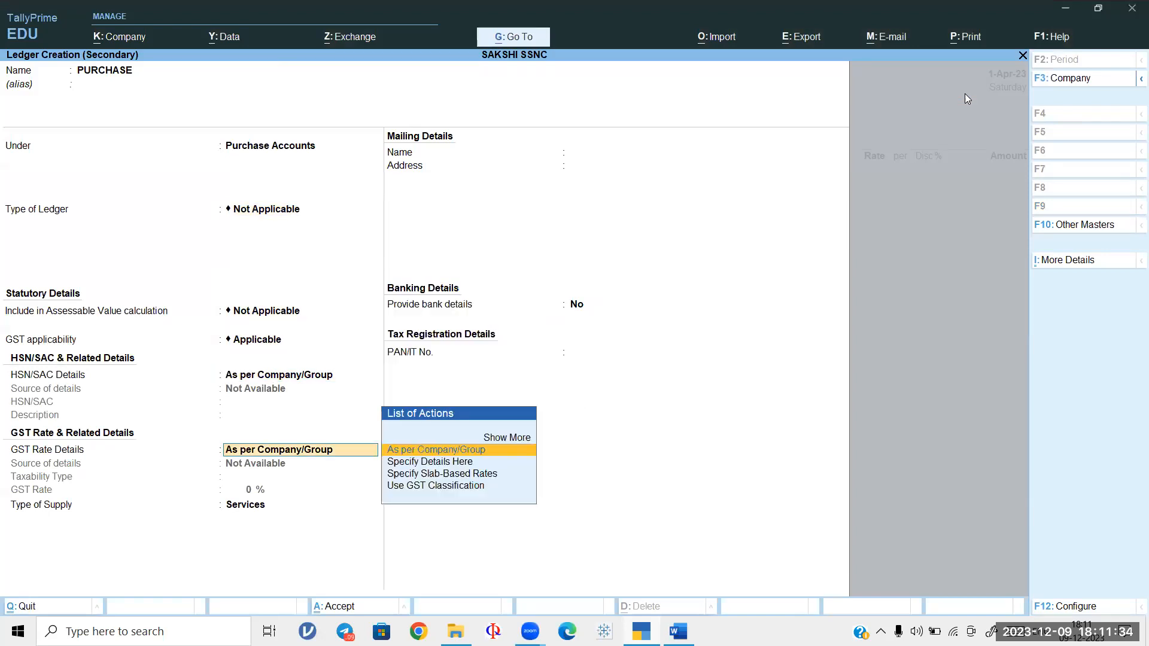
Step: Specify the PURCHASE ledger's GST details as Taxable at 12% with supply type Goods, and save the ledger
{"action": "key", "text": "Down"}
{"action": "key", "text": "Return"}
{"action": "key", "text": "Return"}
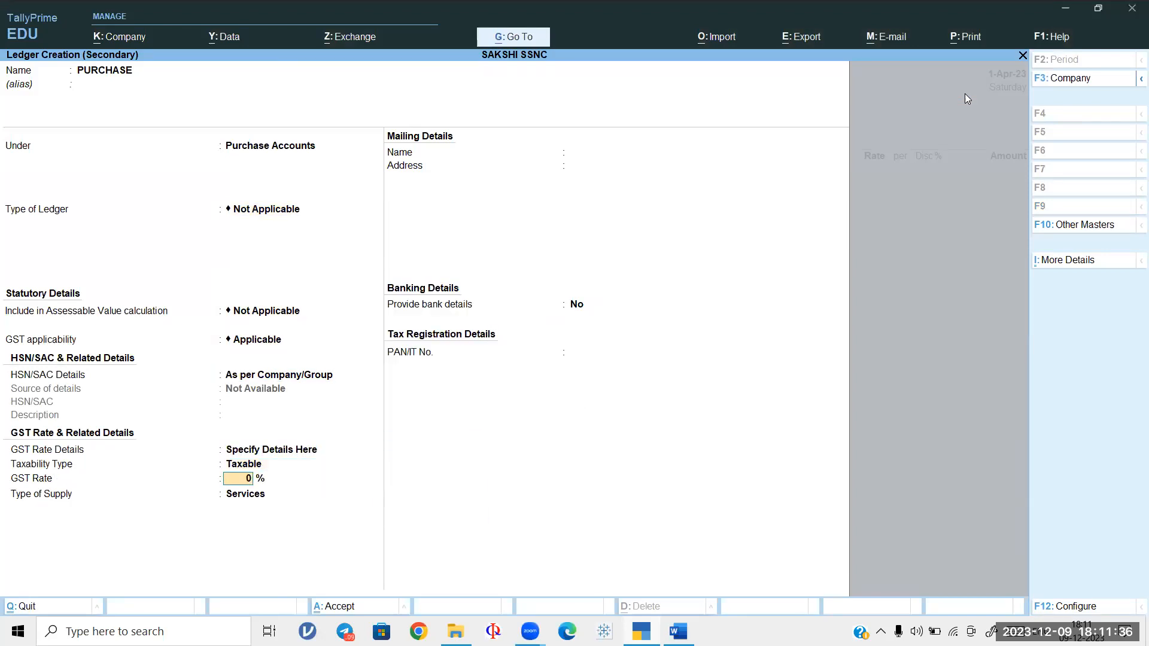
{"action": "type", "text": "12"}
{"action": "key", "text": "Return"}
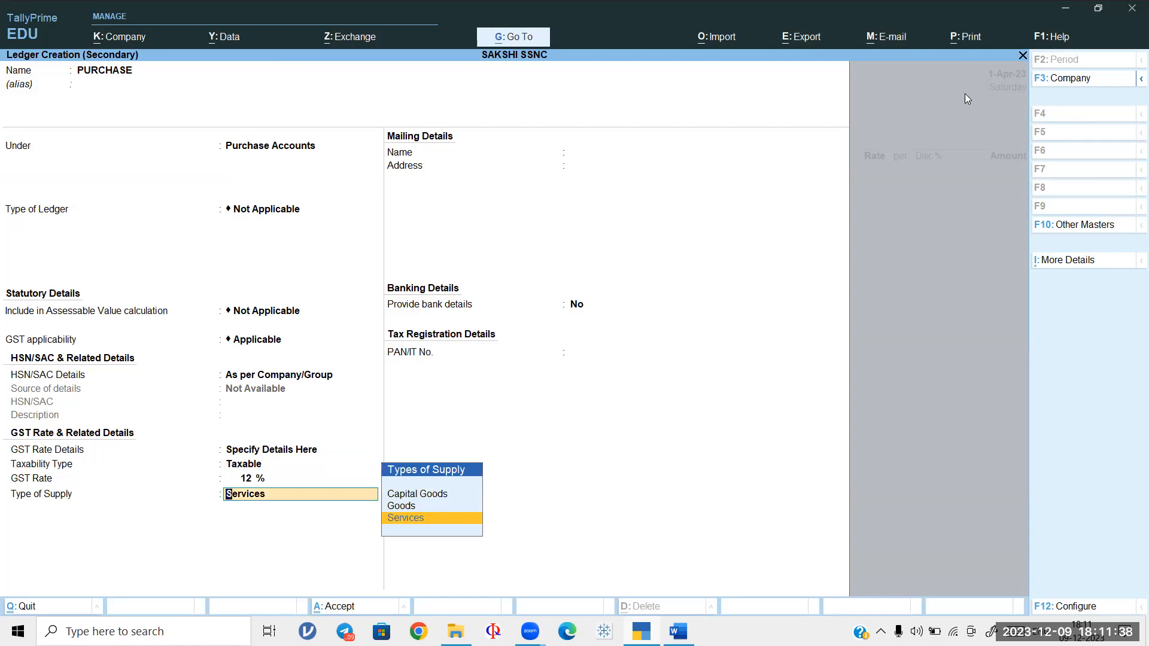
{"action": "key", "text": "Up"}
{"action": "key", "text": "Return"}
{"action": "key", "text": "Return"}
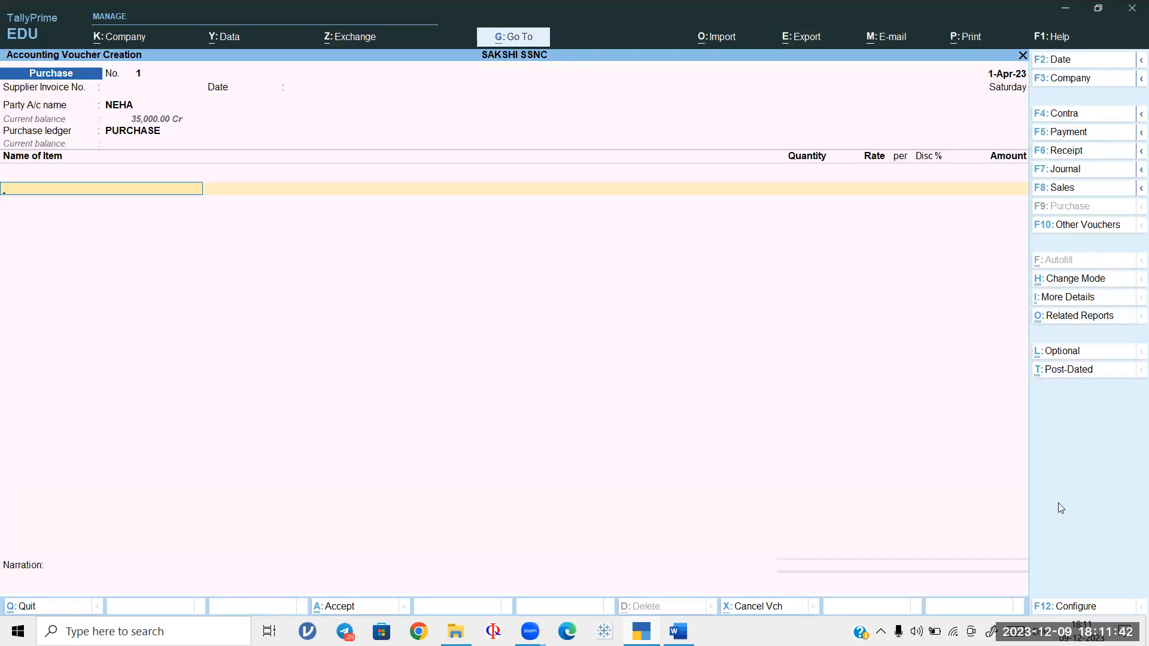
Step: Check transaction 1's item in the Word paper and add TERRYCOT TROUSER to the voucher with a quantity of 150
{"action": "left_click", "coordinate": [678, 631]}
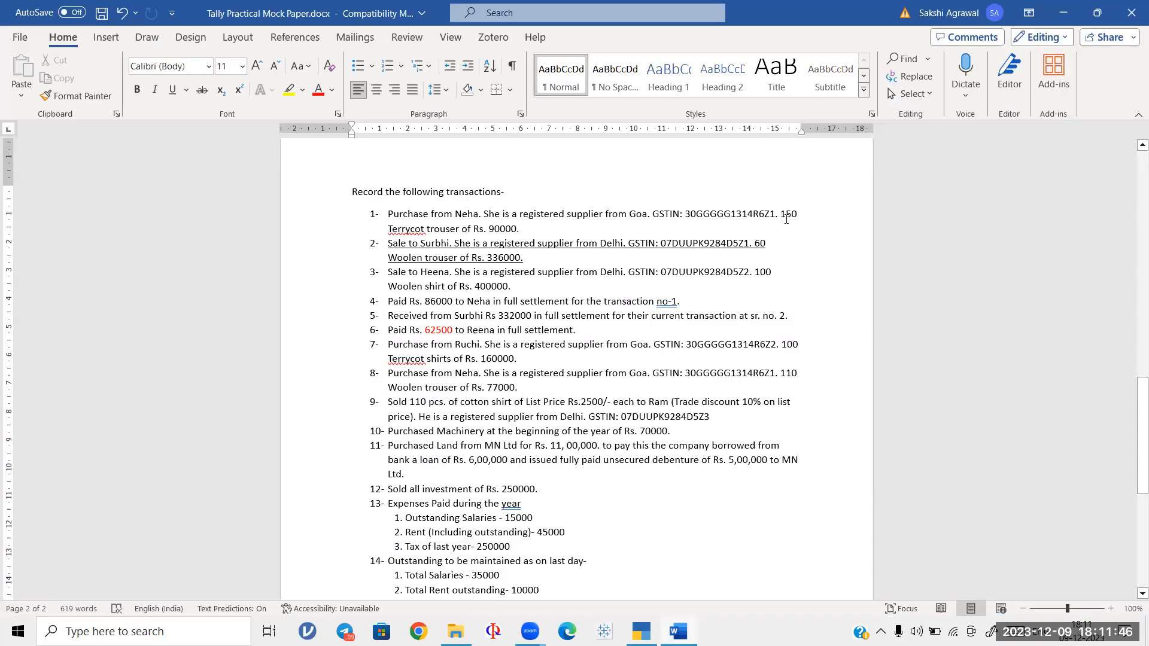
{"action": "left_click_drag", "start_coordinate": [782, 218], "coordinate": [797, 224]}
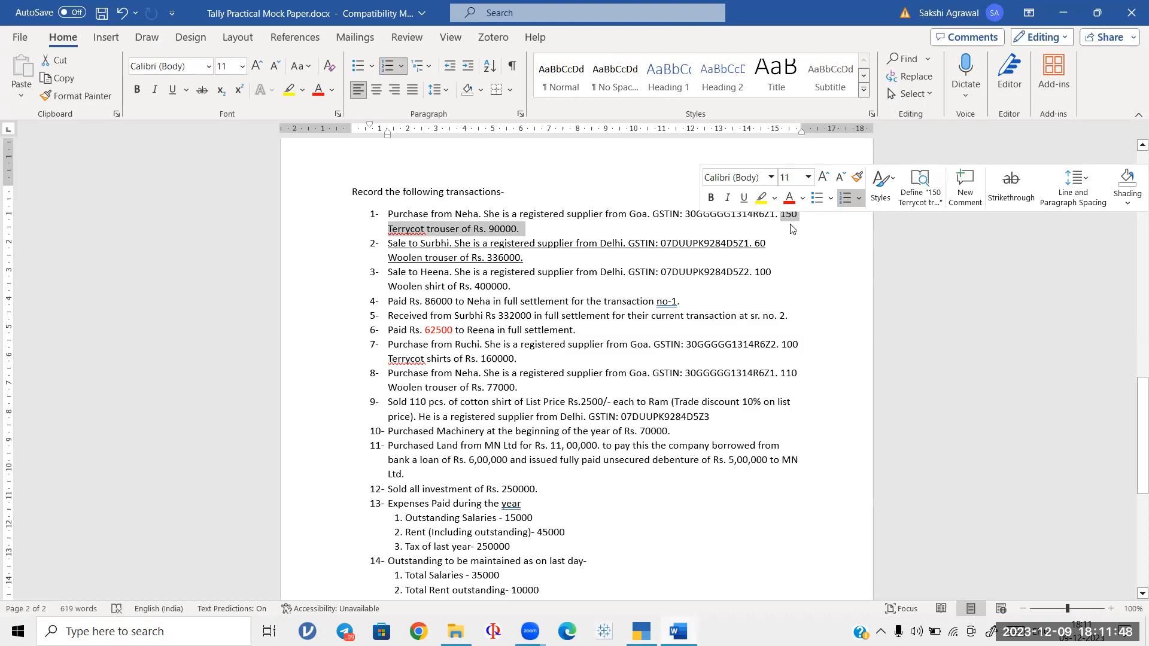
{"action": "left_click", "coordinate": [797, 224]}
{"action": "left_click", "coordinate": [1060, 8]}
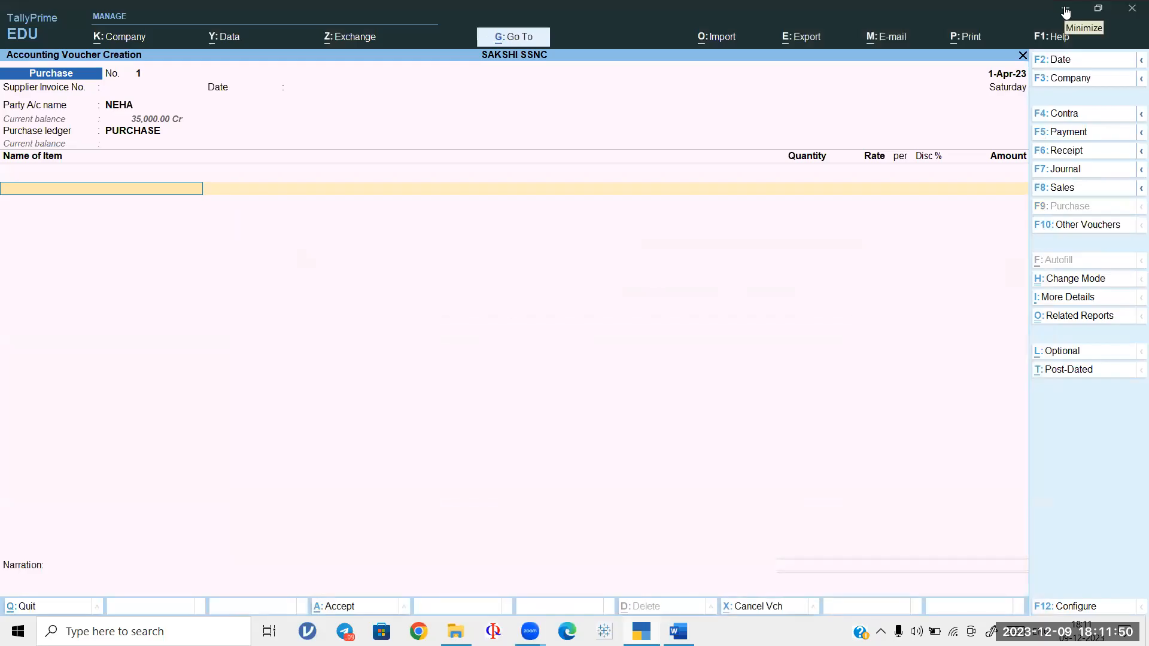
{"action": "type", "text": "TER"}
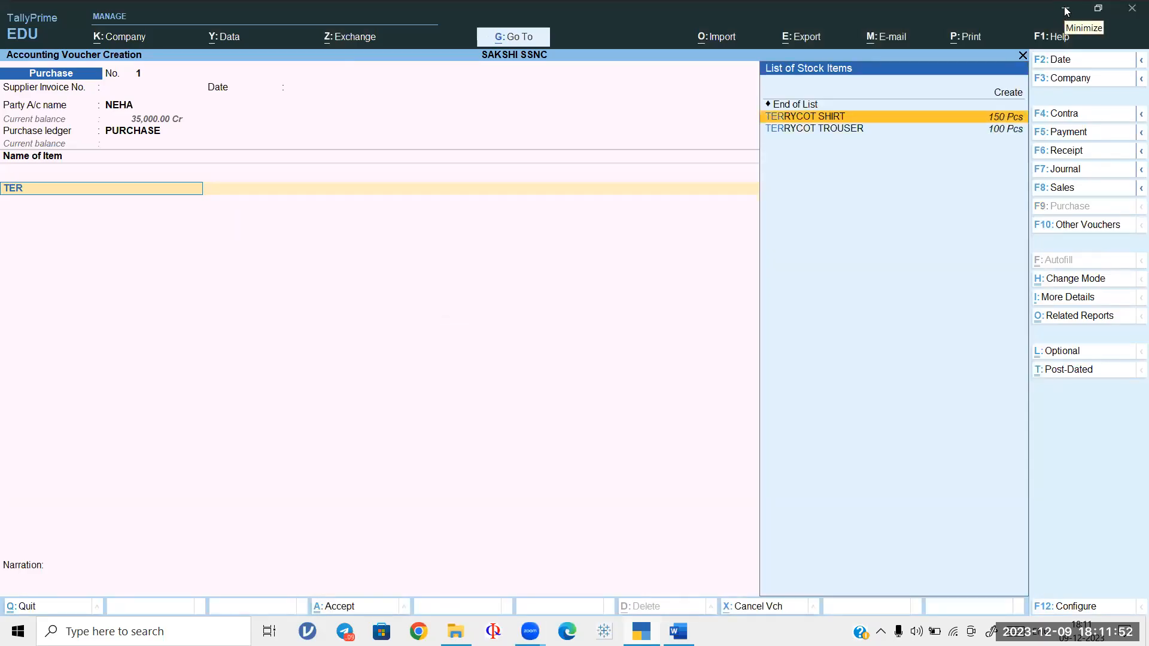
{"action": "key", "text": "Down"}
{"action": "key", "text": "Return"}
{"action": "type", "text": "150"}
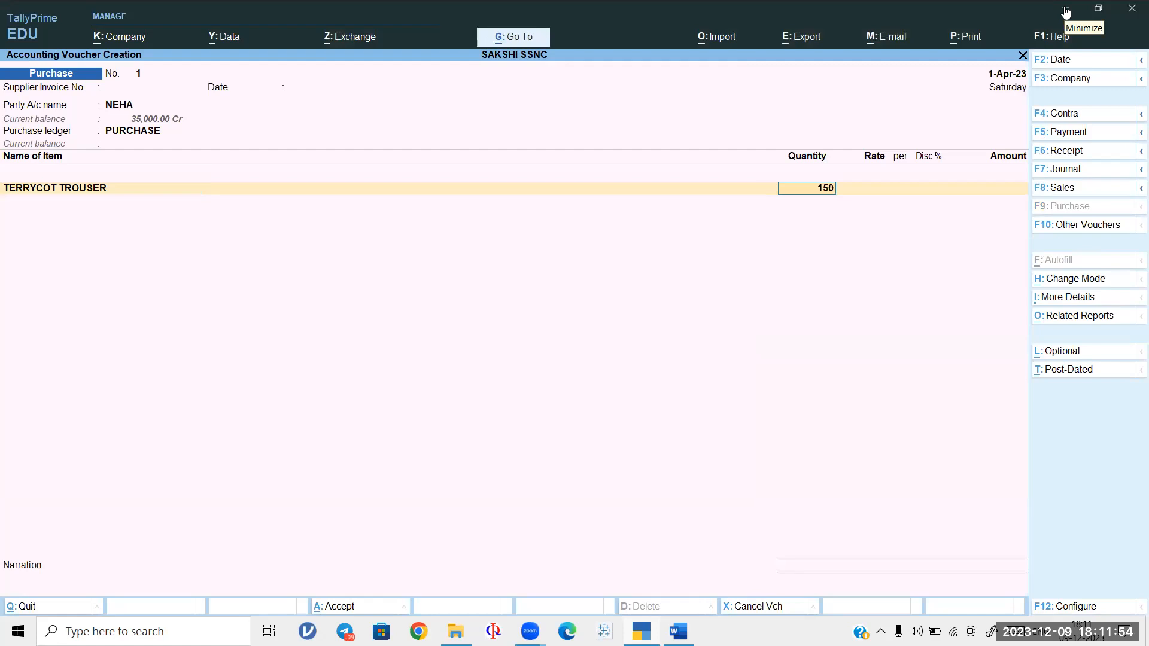
Step: Set the TERRYCOT TROUSER line amount to 90000 without a discount and finish the item list
{"action": "key", "text": "Return"}
{"action": "key", "text": "Return"}
{"action": "key", "text": "Return"}
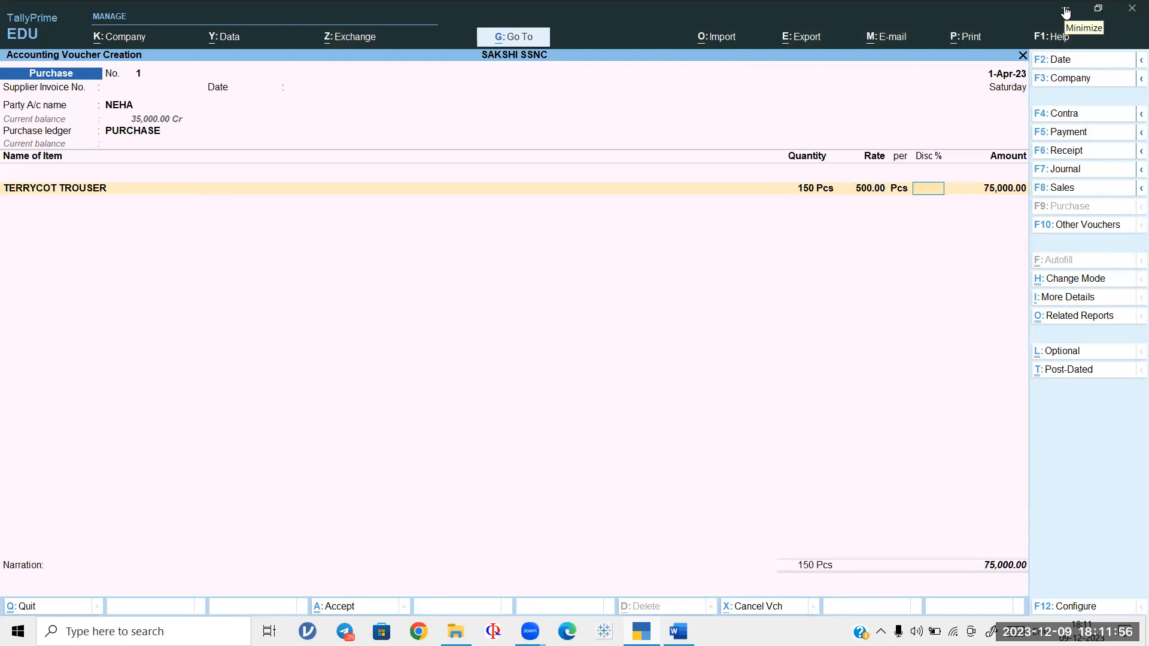
{"action": "key", "text": "BackSpace"}
{"action": "type", "text": "90000"}
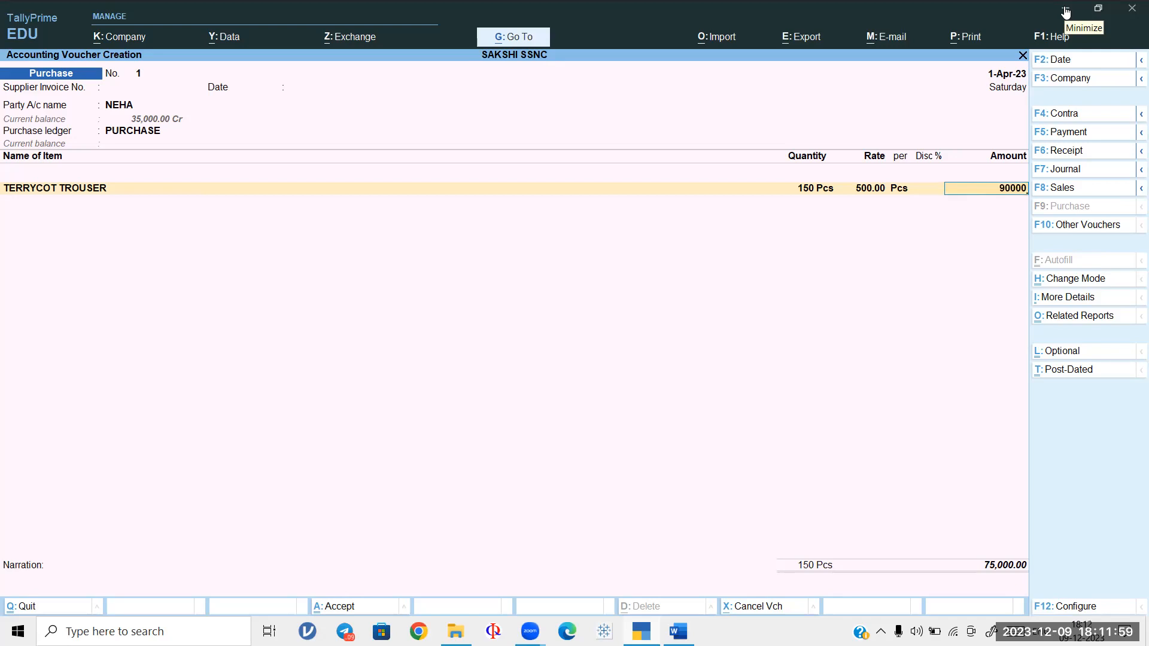
{"action": "key", "text": "Return"}
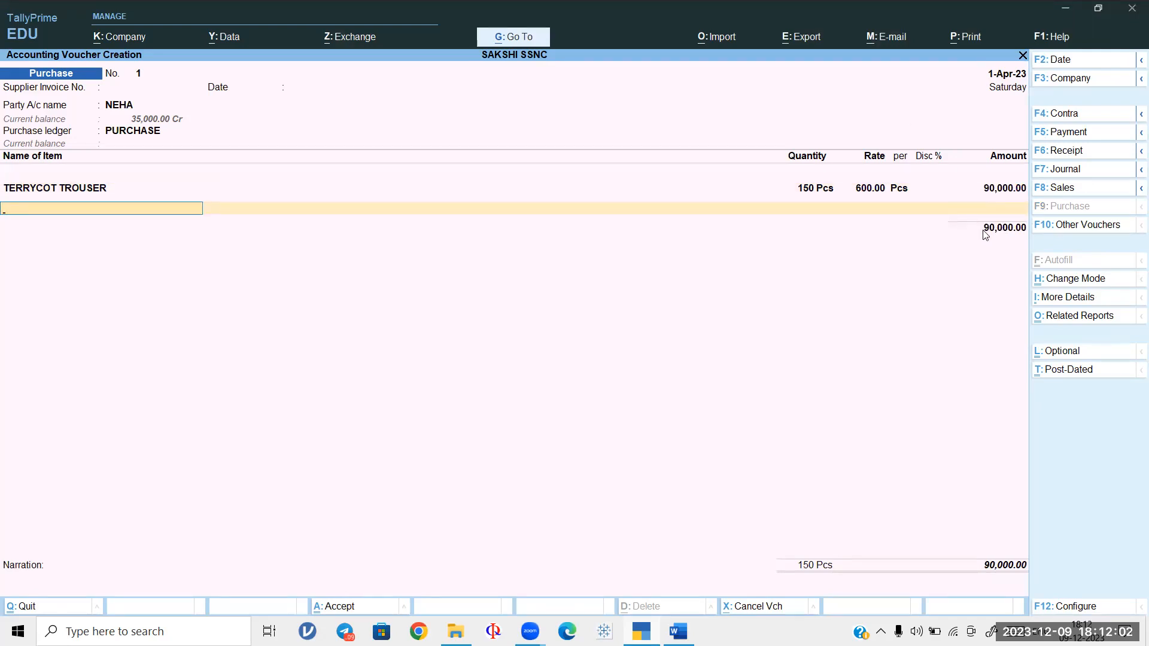
{"action": "key", "text": "Return"}
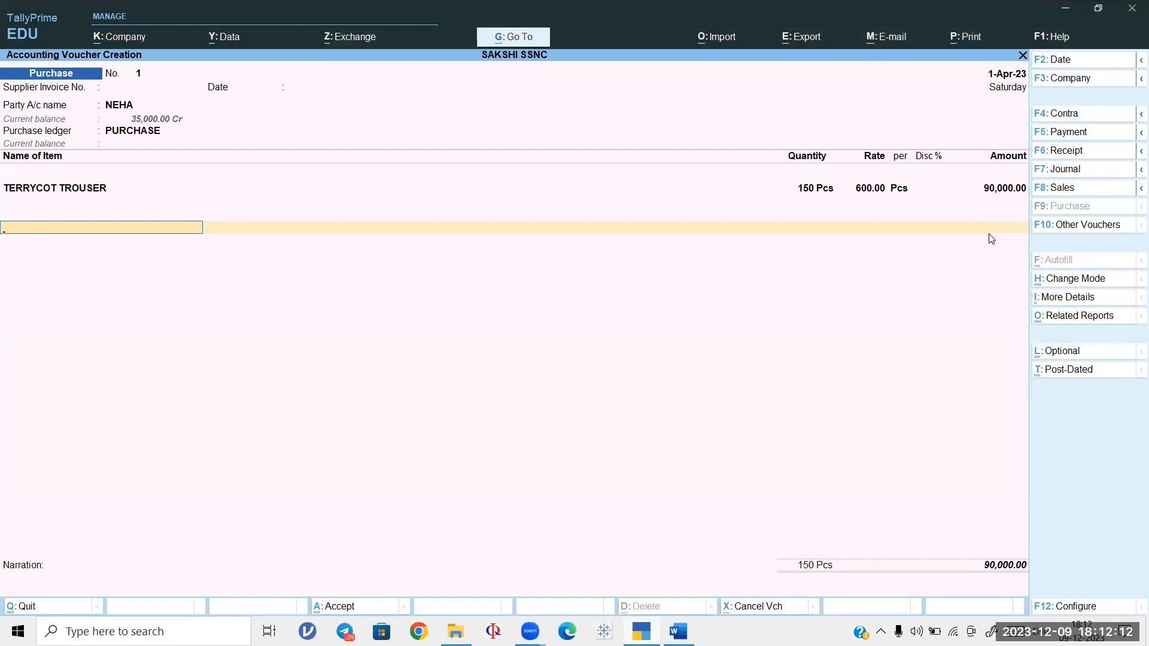
Step: Create a tax ledger named IGST under Duties & Taxes from the voucher's additional ledger line
{"action": "key", "text": "Return"}
{"action": "type", "text": "IST"}
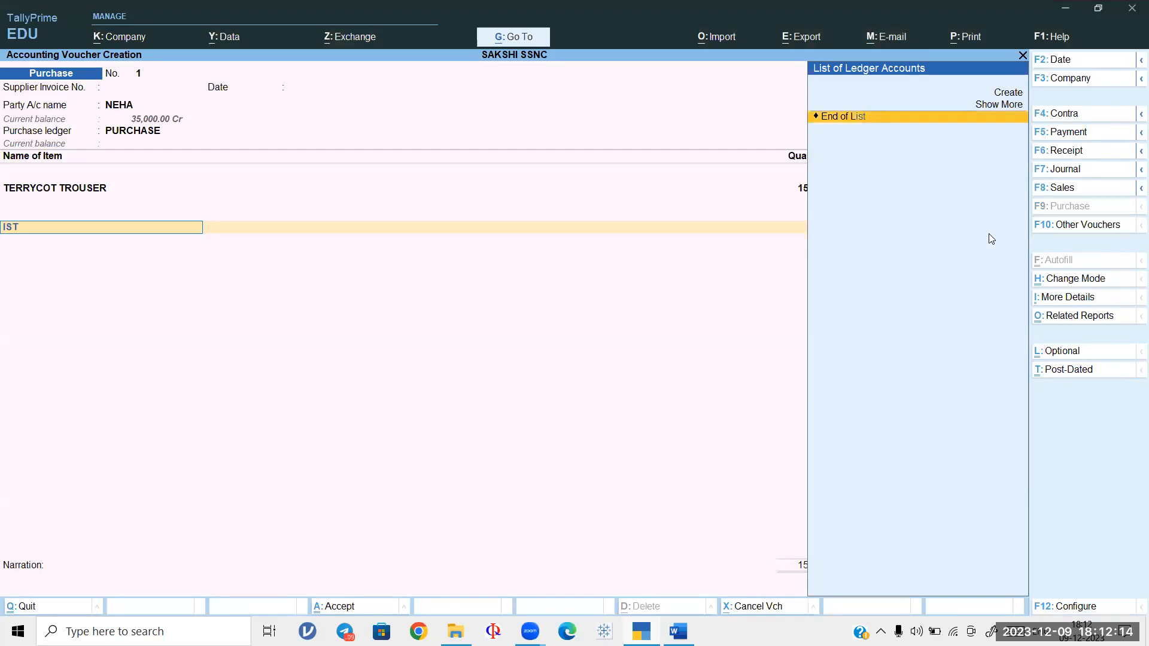
{"action": "key", "text": "Up"}
{"action": "key", "text": "Up"}
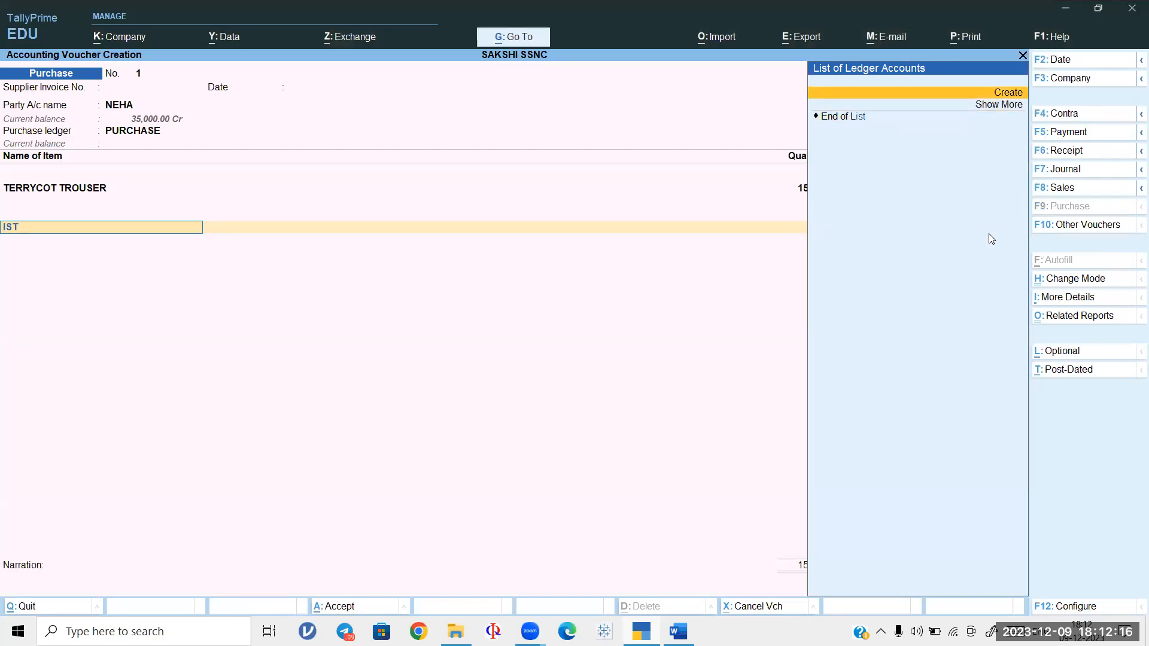
{"action": "key", "text": "Return"}
{"action": "type", "text": "IGST"}
{"action": "key", "text": "Return"}
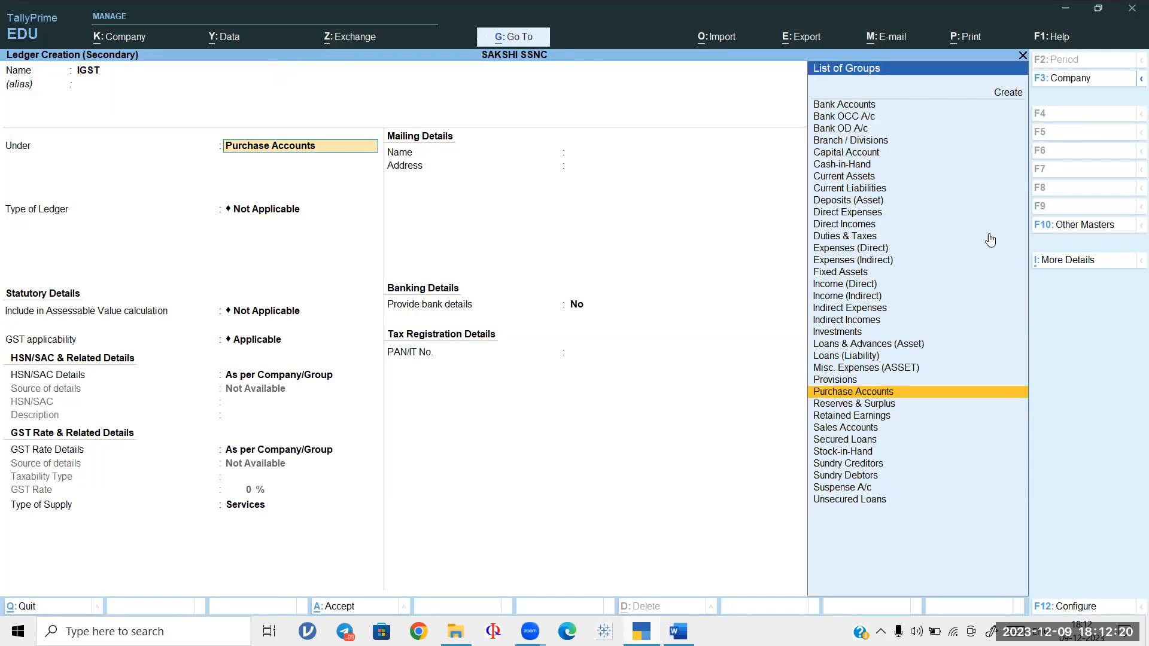
{"action": "type", "text": "Du"}
{"action": "key", "text": "Return"}
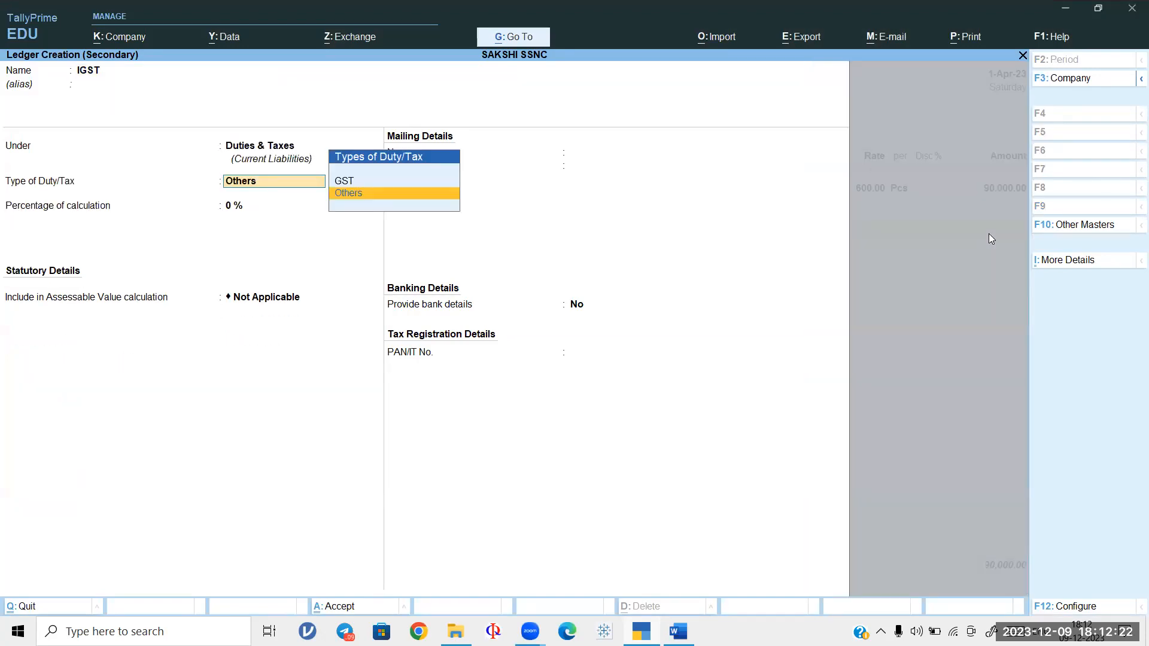
Step: Set the IGST ledger's duty type to GST, tax type to IGST and percentage to 12%, and save it into the voucher
{"action": "key", "text": "Up"}
{"action": "key", "text": "Return"}
{"action": "key", "text": "Return"}
{"action": "type", "text": "12"}
{"action": "key", "text": "Return"}
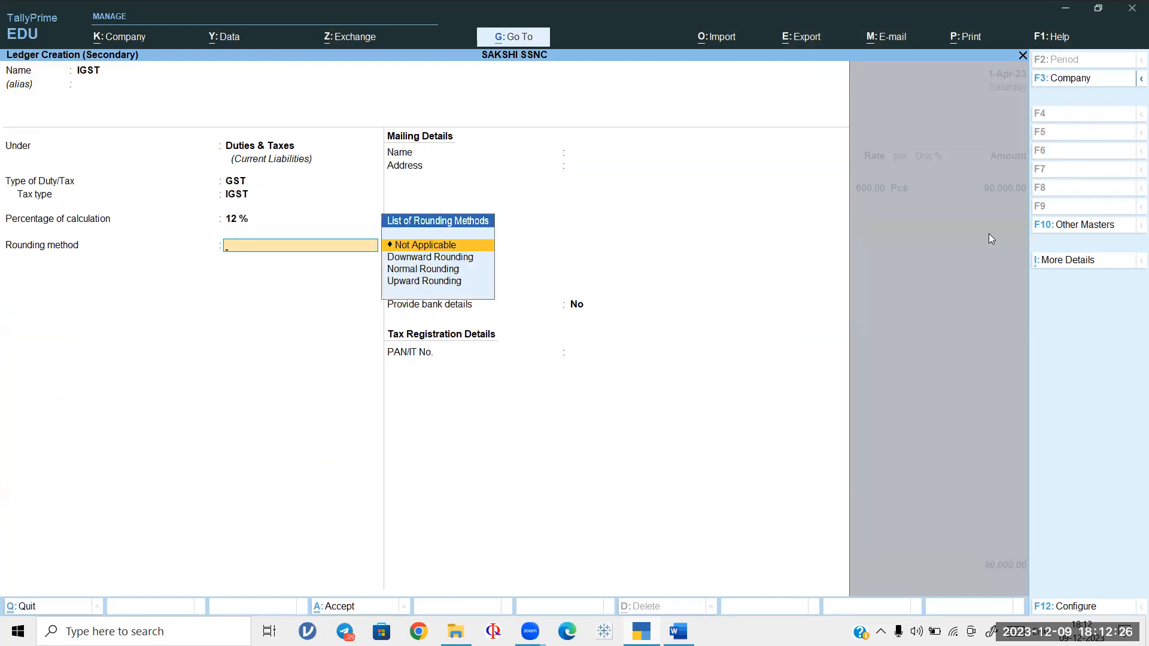
{"action": "key", "text": "ctrl+a"}
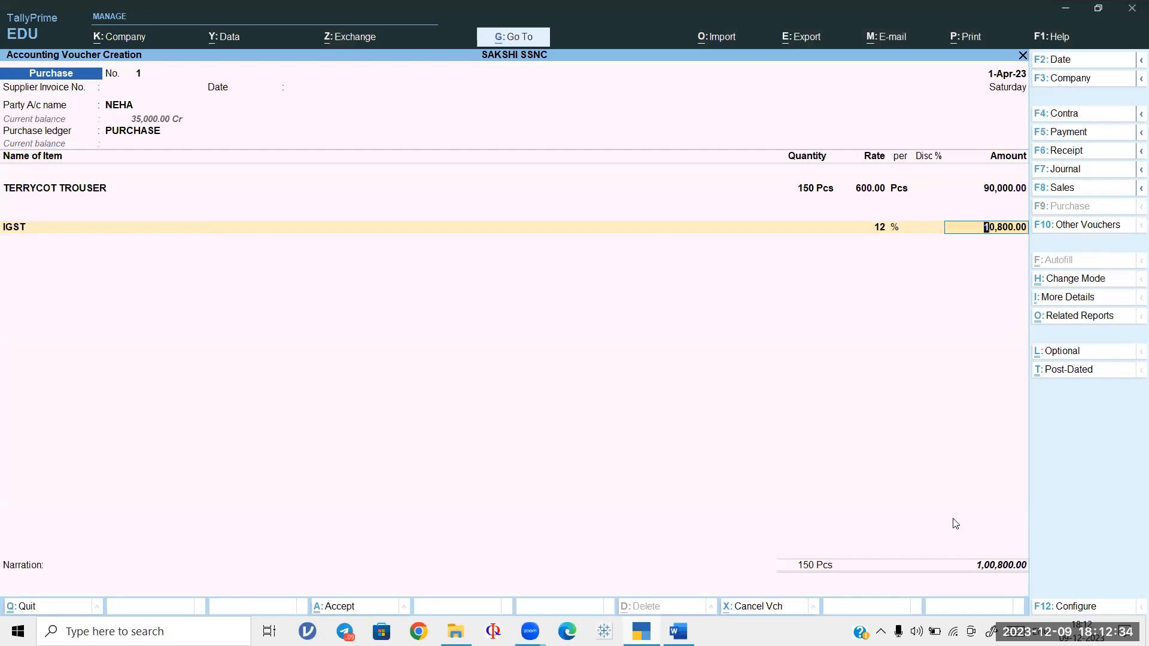
Step: Save the purchase voucher, switch to the Word mock paper, underline transaction 2 and return to TallyPrime
{"action": "key", "text": "ctrl+a"}
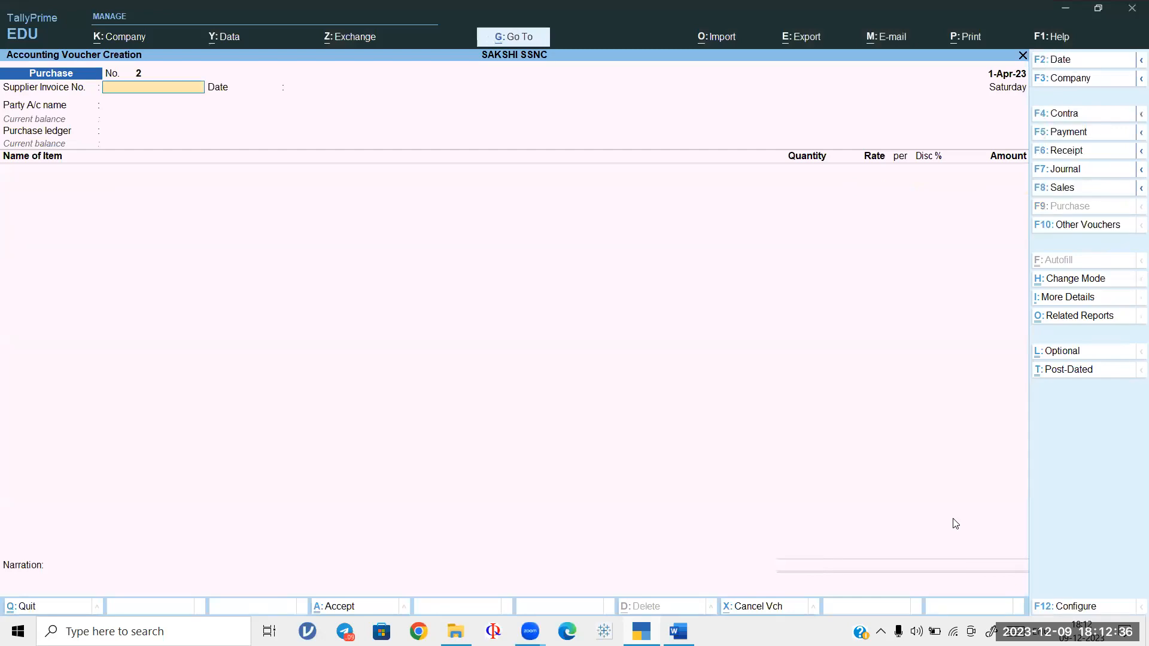
{"action": "left_click", "coordinate": [678, 631]}
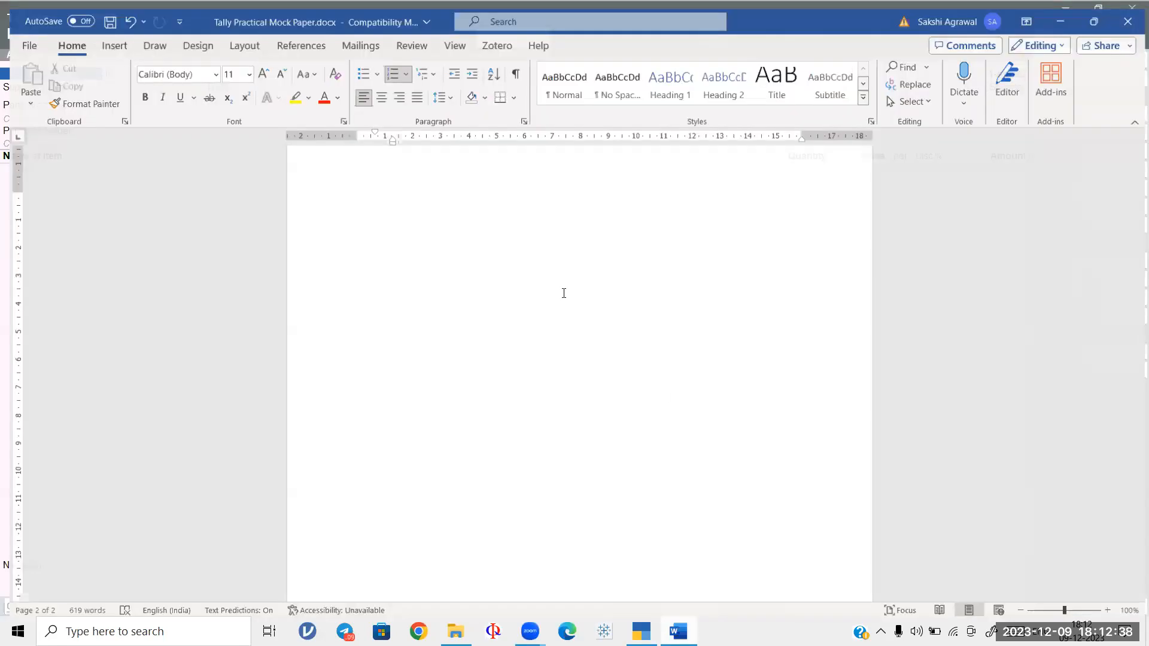
{"action": "left_click_drag", "start_coordinate": [388, 244], "coordinate": [534, 257]}
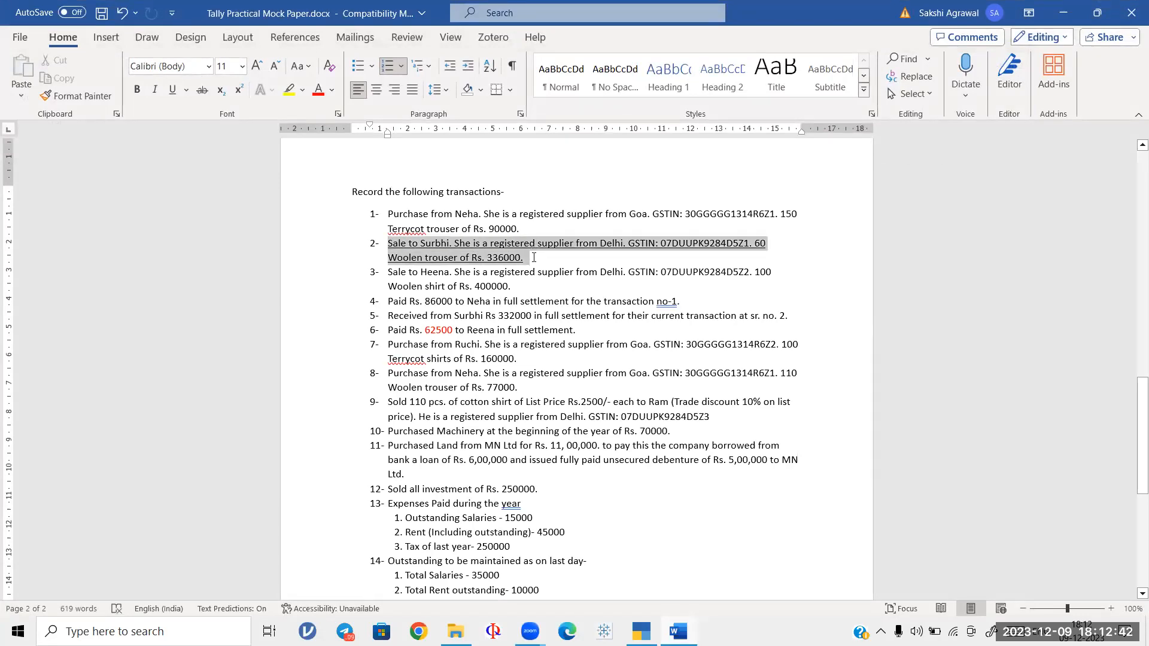
{"action": "left_click", "coordinate": [534, 257]}
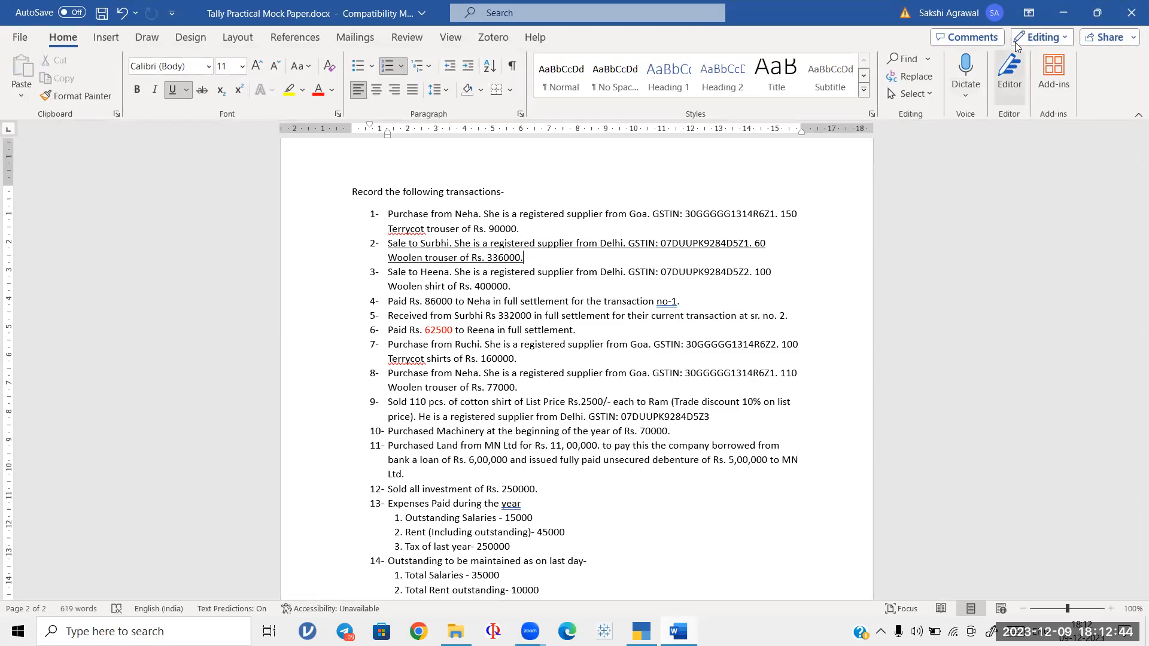
{"action": "left_click", "coordinate": [1063, 13]}
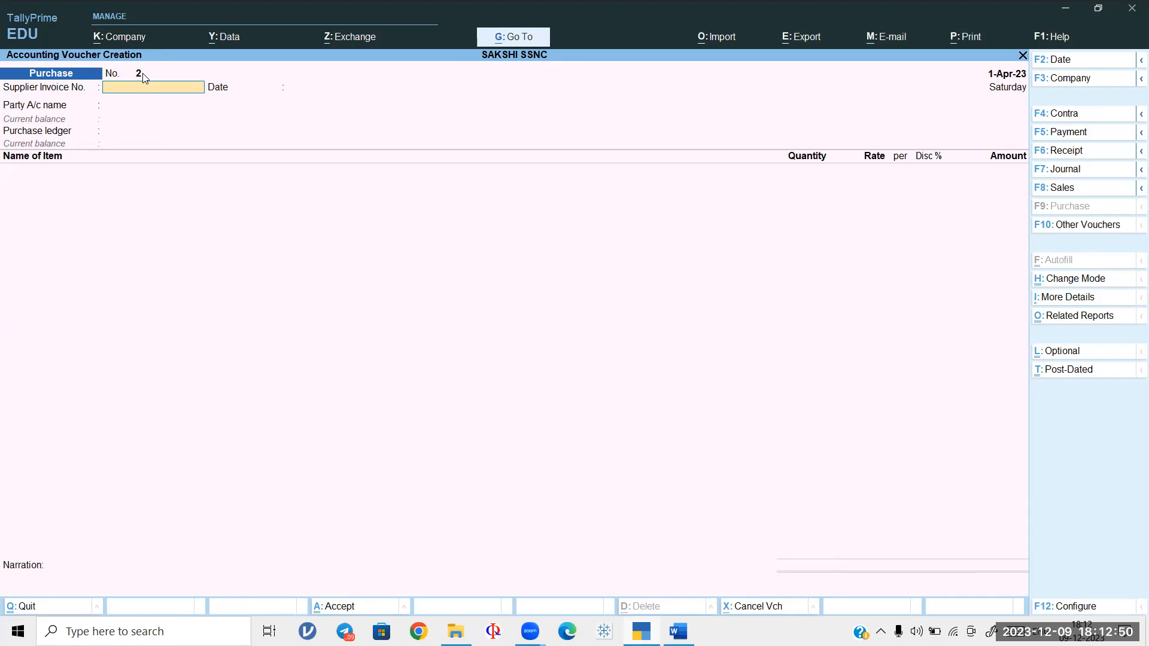
Step: Start a sales voucher for transaction 2's customer and accept the dispatch and party details as they are
{"action": "left_click", "coordinate": [1069, 190]}
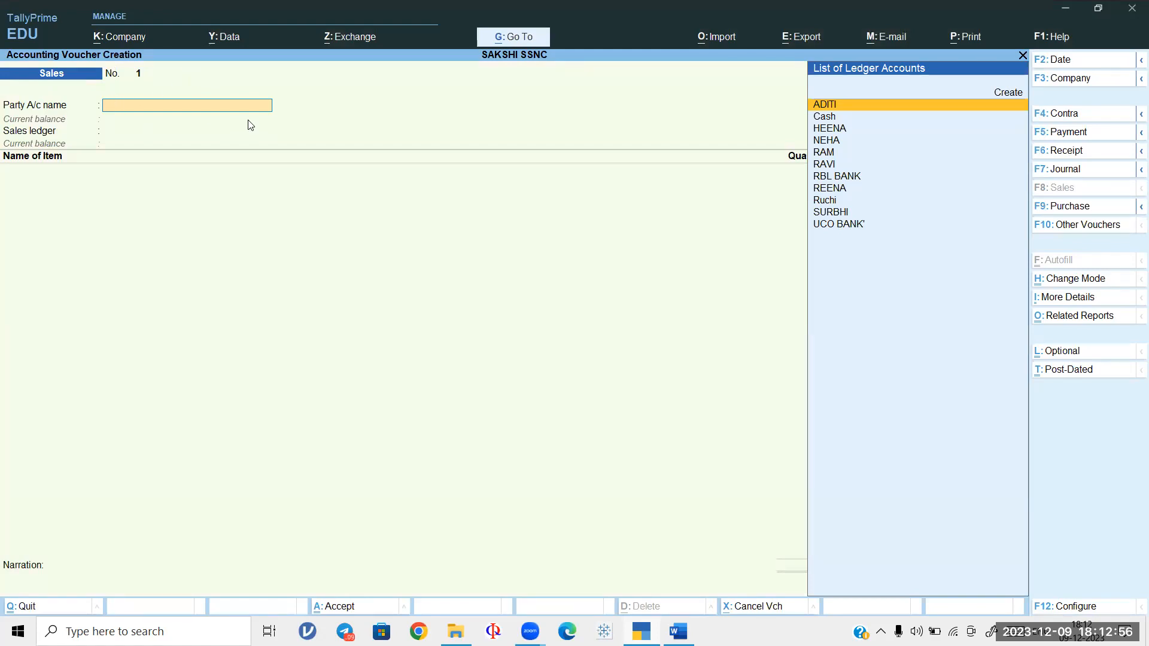
{"action": "type", "text": "SU"}
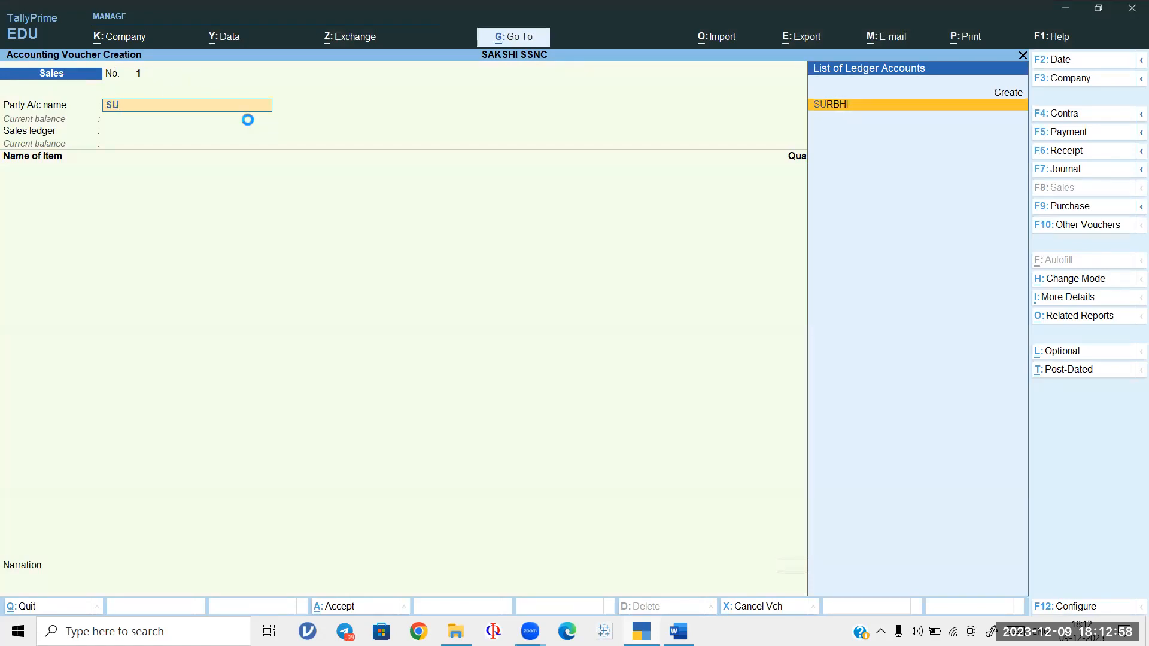
{"action": "key", "text": "Return"}
{"action": "key", "text": "Return"}
{"action": "key", "text": "Return"}
{"action": "key", "text": "Return"}
{"action": "key", "text": "Return"}
{"action": "key", "text": "Return"}
{"action": "key", "text": "Return"}
{"action": "key", "text": "Return"}
{"action": "key", "text": "Return"}
{"action": "key", "text": "Return"}
{"action": "key", "text": "Return"}
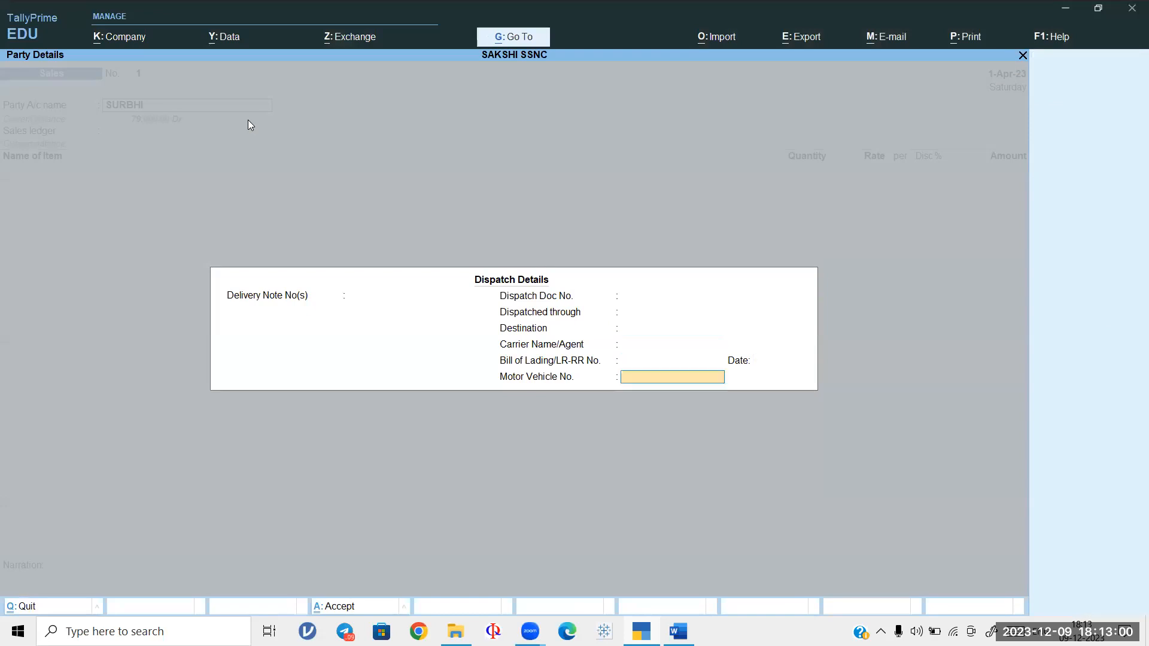
{"action": "key", "text": "Return"}
{"action": "key", "text": "Return"}
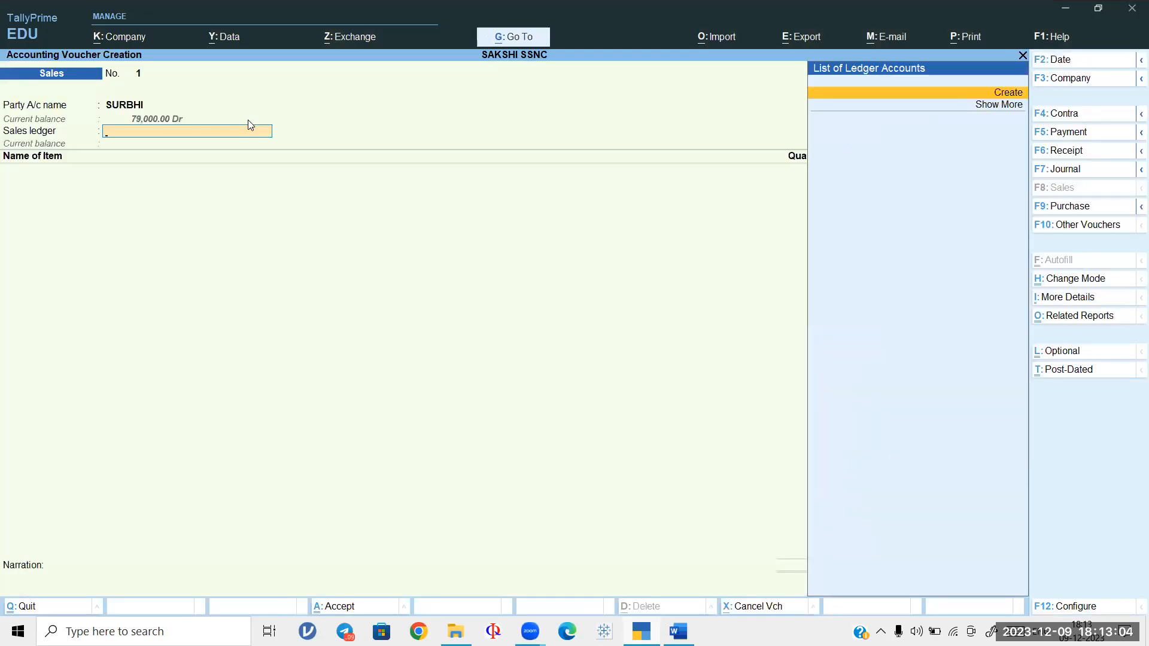
Step: Create a ledger named SALES A/C under Sales Accounts from the voucher's sales ledger field
{"action": "key", "text": "alt+c"}
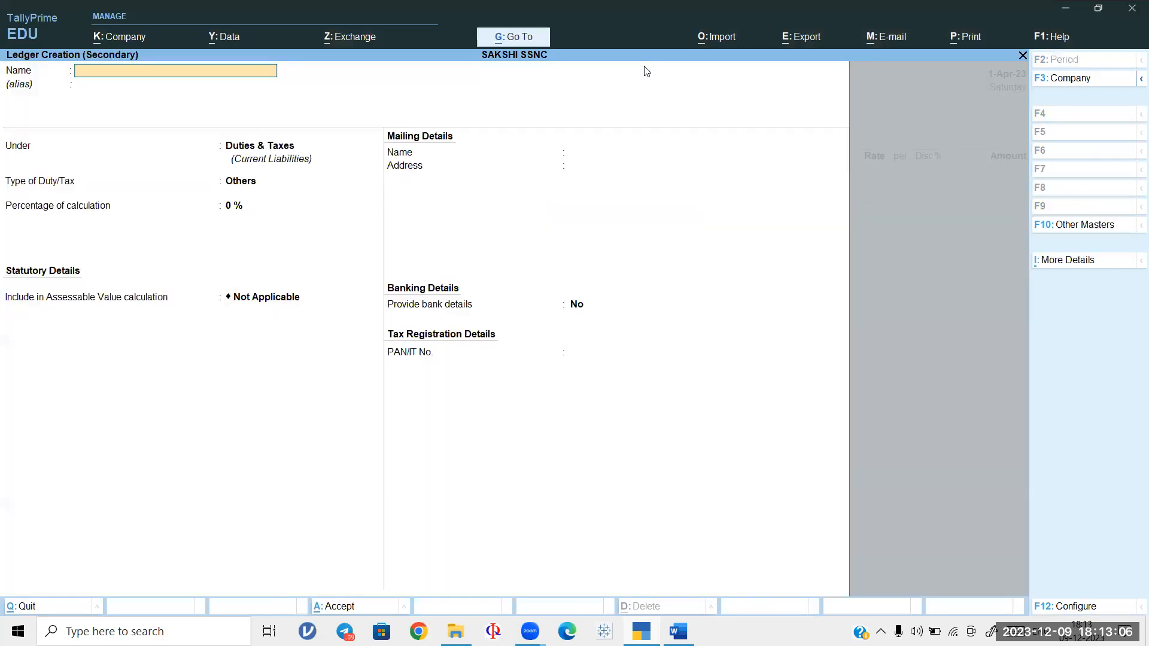
{"action": "type", "text": "SALES A/C"}
{"action": "key", "text": "Return"}
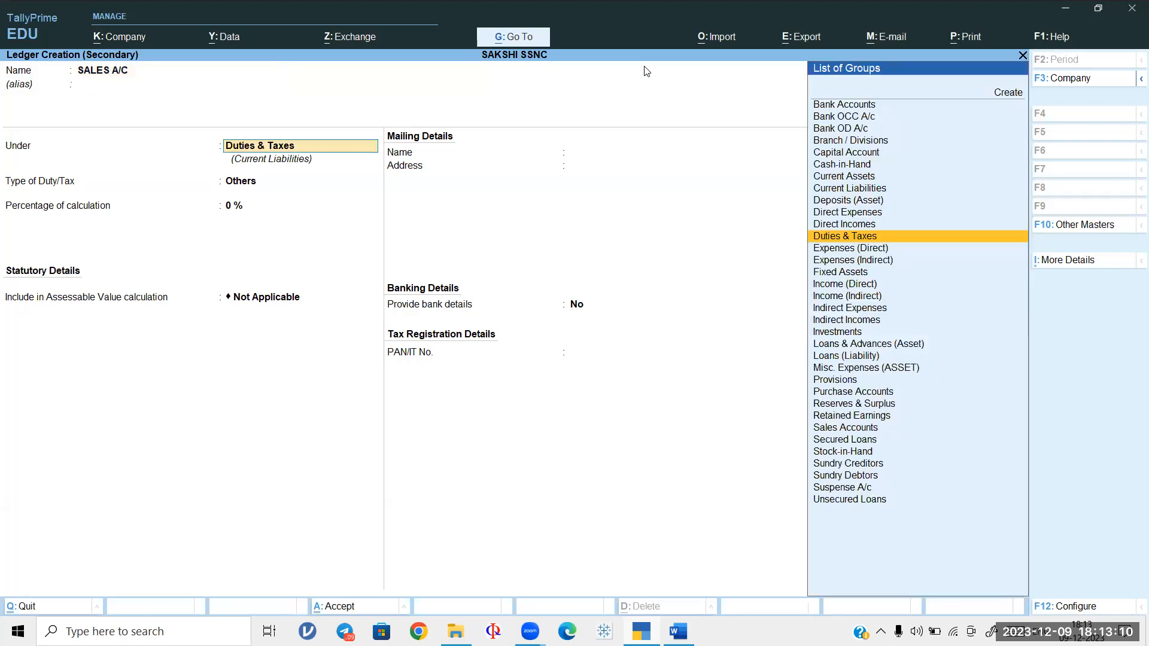
{"action": "type", "text": "SAL"}
{"action": "key", "text": "Return"}
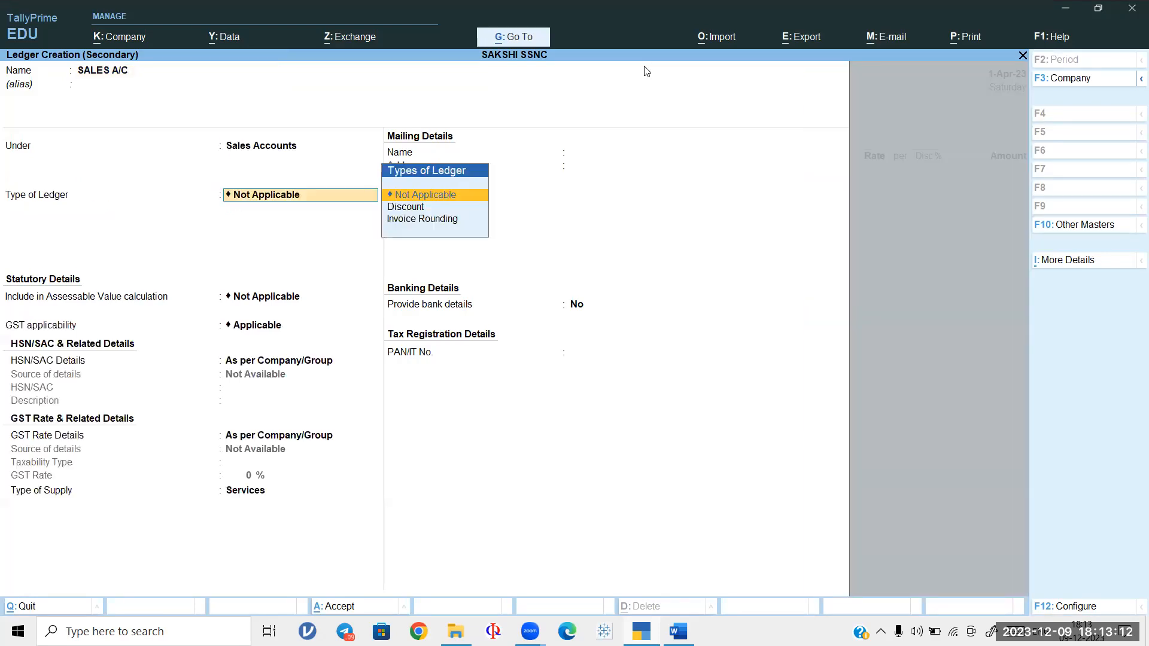
Step: Set the SALES A/C ledger's type of supply to Goods, keeping the other default options
{"action": "key", "text": "Return"}
{"action": "key", "text": "Return"}
{"action": "key", "text": "Return"}
{"action": "key", "text": "Return"}
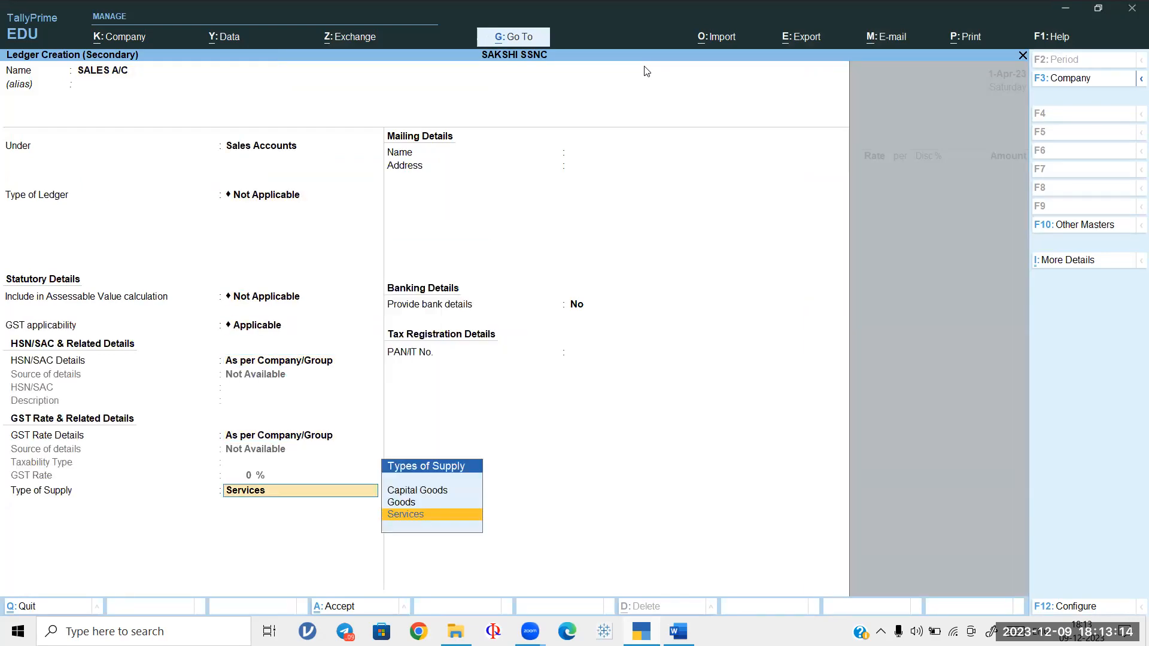
{"action": "key", "text": "Up"}
{"action": "key", "text": "Return"}
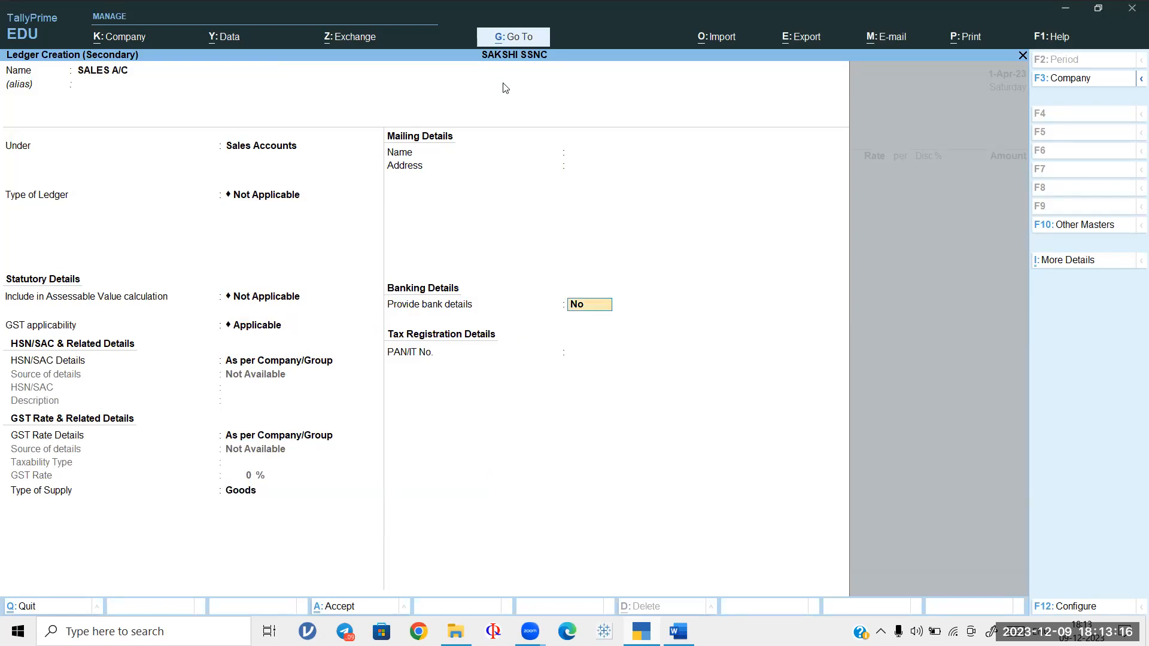
Step: Set the SALES A/C ledger's GST rate to 12% and save the ledger into the sales voucher
{"action": "left_click", "coordinate": [297, 439]}
{"action": "key", "text": "Down"}
{"action": "key", "text": "Return"}
{"action": "key", "text": "Return"}
{"action": "type", "text": "12"}
{"action": "key", "text": "Return"}
{"action": "key", "text": "Return"}
{"action": "key", "text": "ctrl+a"}
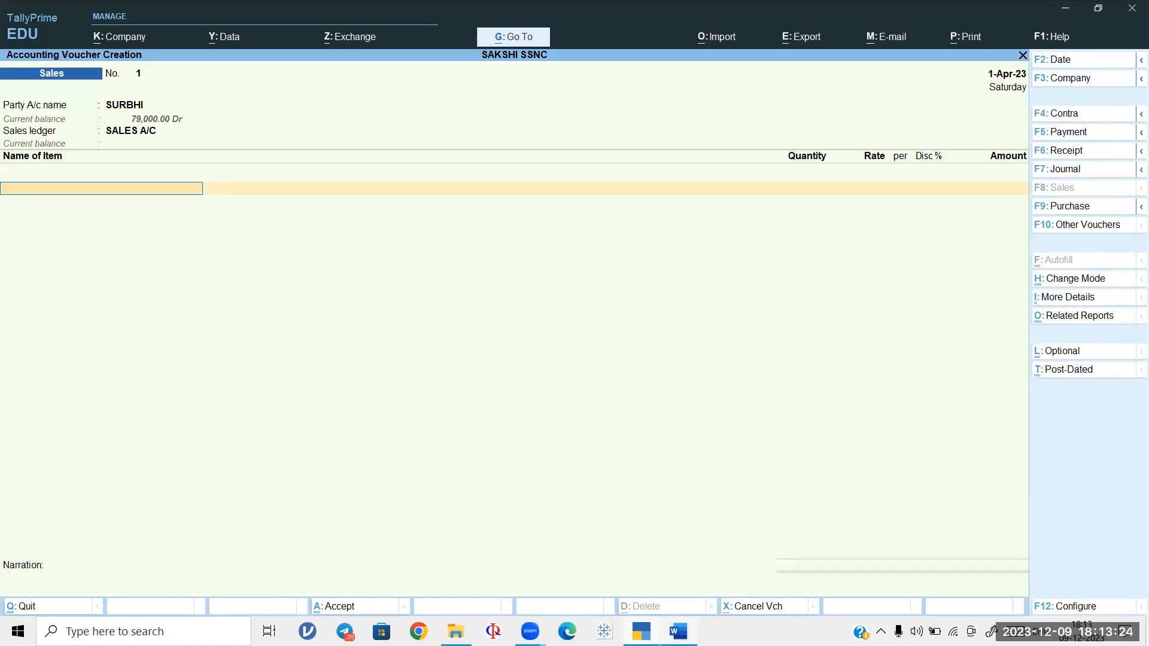
Step: Check transaction 2's item in the Word paper and add WOOLEN TROUSER to the sales voucher with a quantity of 60
{"action": "key", "text": "alt+Tab"}
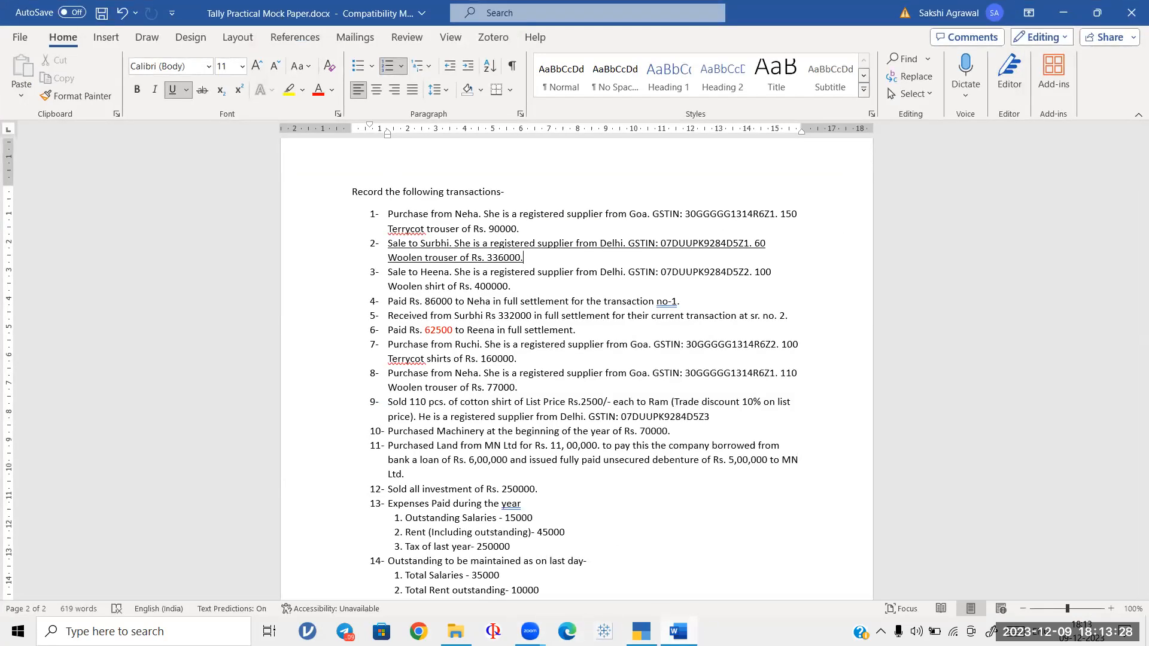
{"action": "key", "text": "alt+Tab"}
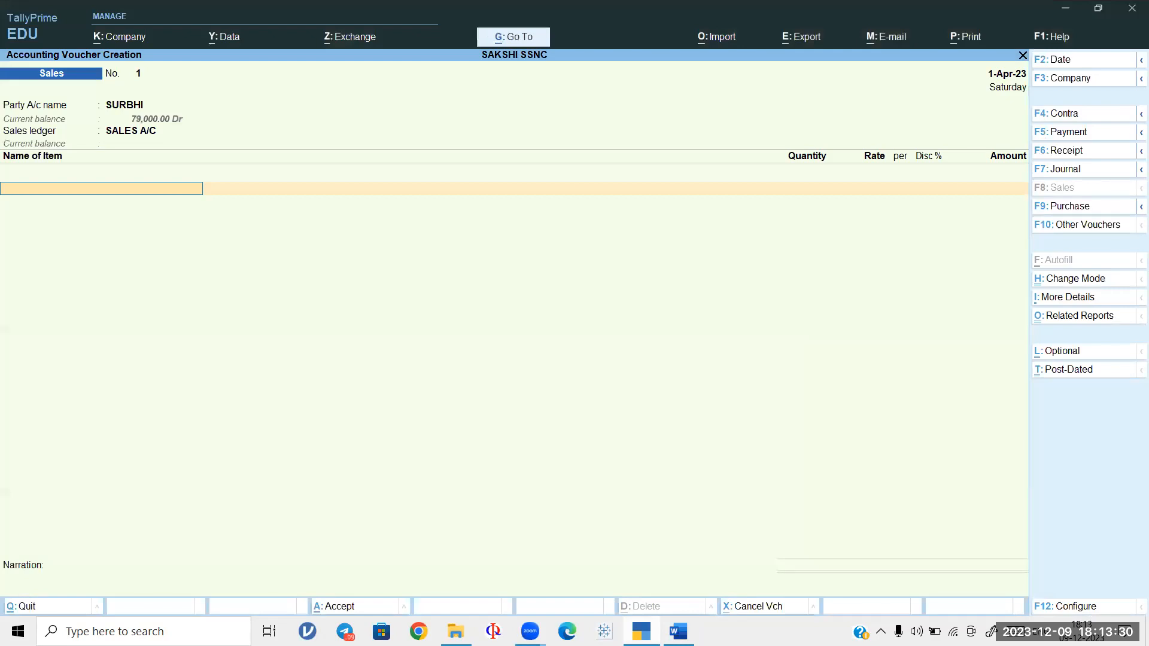
{"action": "type", "text": "WO"}
{"action": "key", "text": "Down"}
{"action": "key", "text": "Down"}
{"action": "key", "text": "Return"}
{"action": "type", "text": "60"}
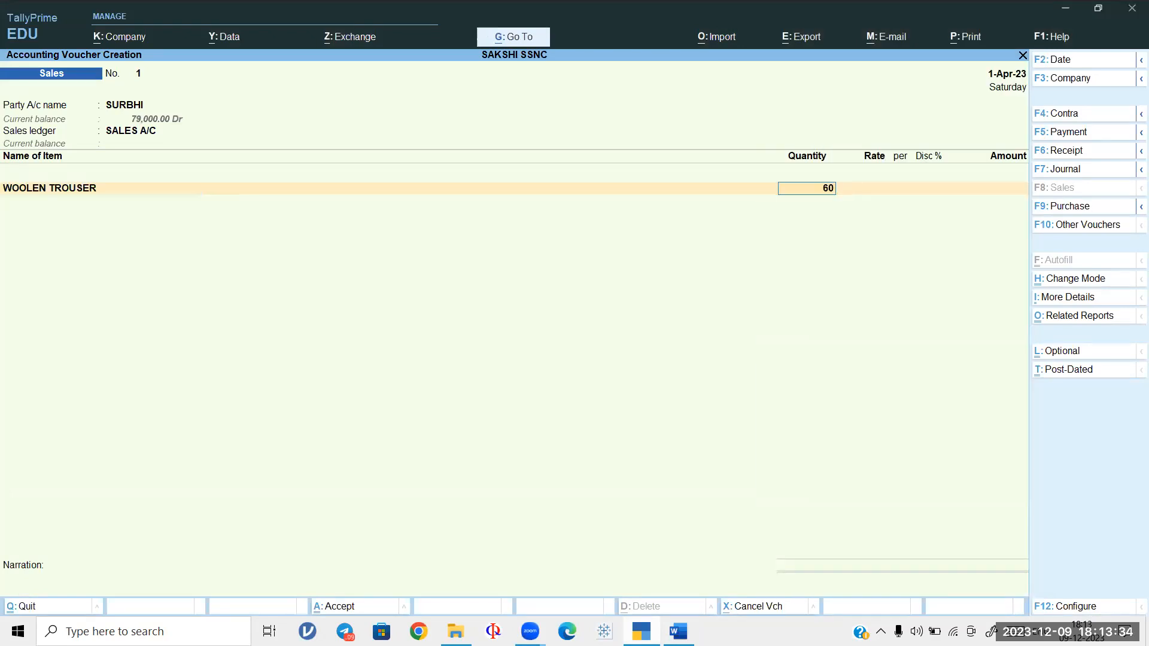
Step: Set the WOOLEN TROUSER line amount to 336000 without a discount and finish the item list
{"action": "key", "text": "Return"}
{"action": "key", "text": "Return"}
{"action": "type", "text": "3,36,000"}
{"action": "key", "text": "Return"}
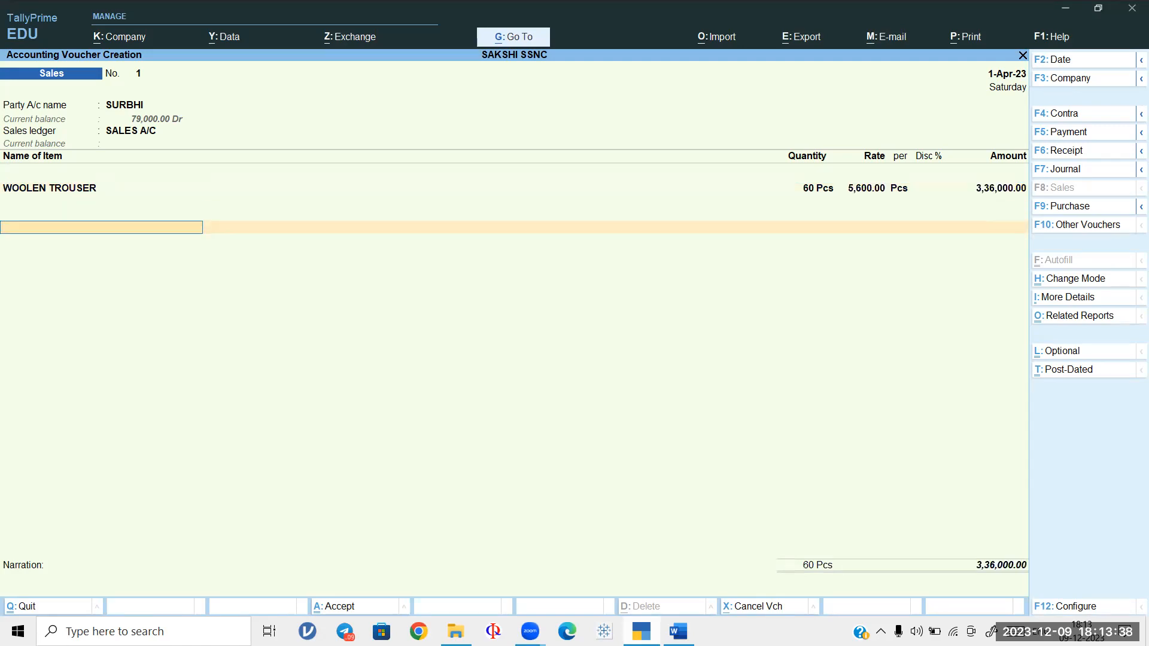
Step: Create a tax ledger named CGST under Duties & Taxes from the sales voucher's additional ledger line
{"action": "type", "text": "C"}
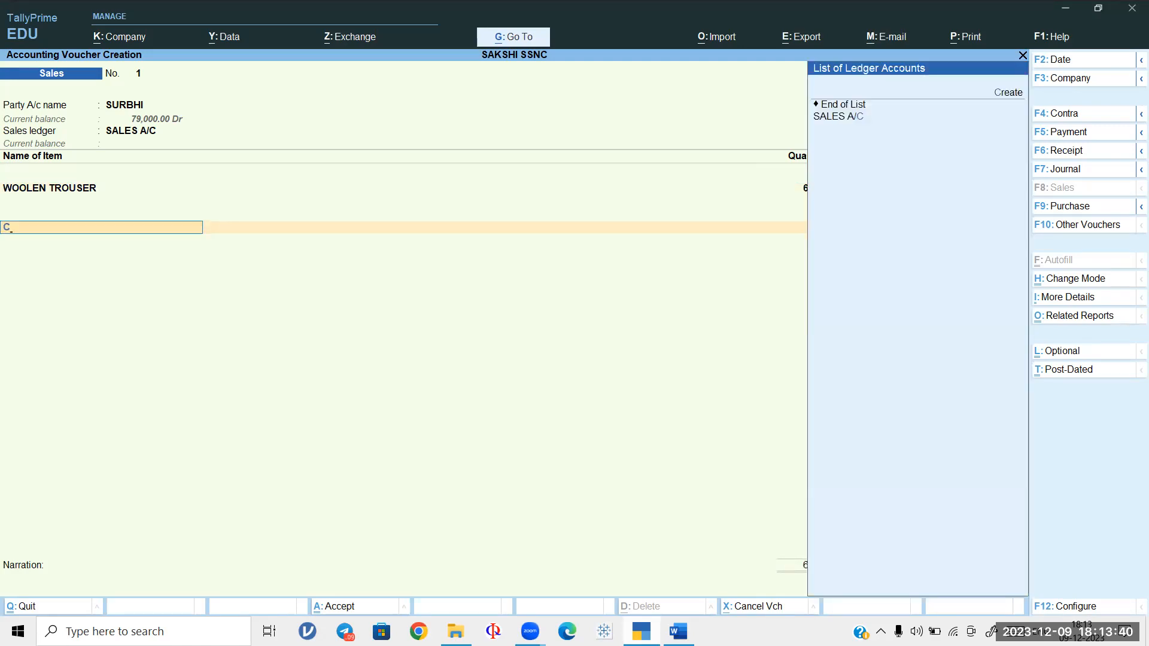
{"action": "key", "text": "Up"}
{"action": "key", "text": "Up"}
{"action": "key", "text": "Up"}
{"action": "key", "text": "Return"}
{"action": "type", "text": "CGS"}
{"action": "key", "text": "Return"}
{"action": "key", "text": "Return"}
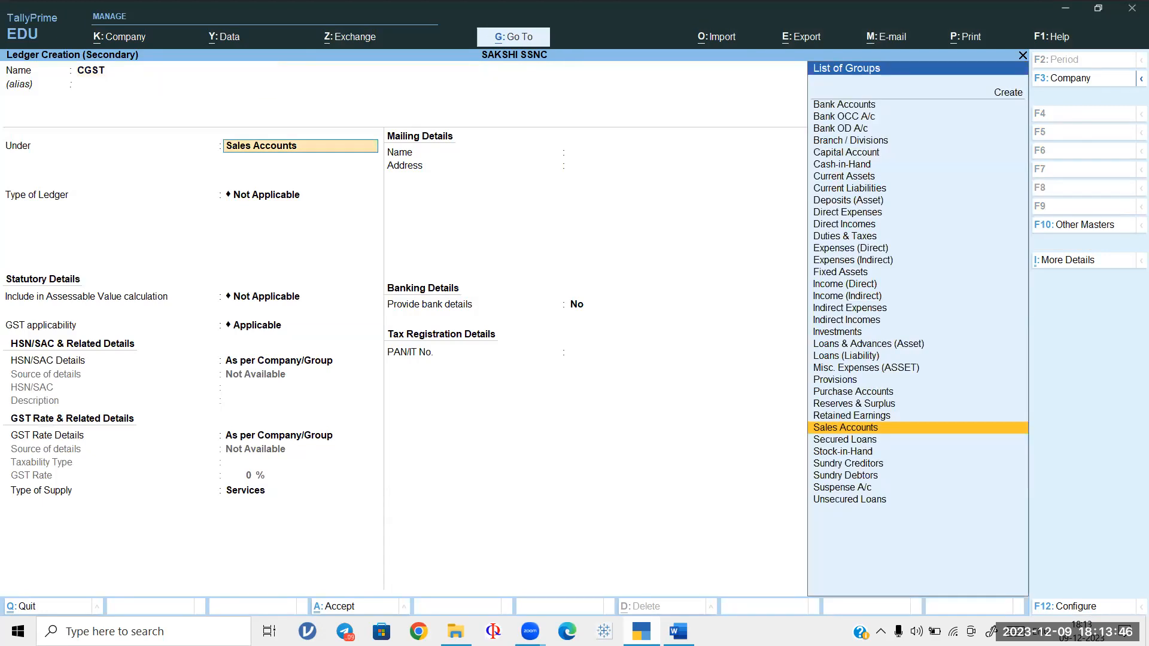
{"action": "type", "text": "DUT"}
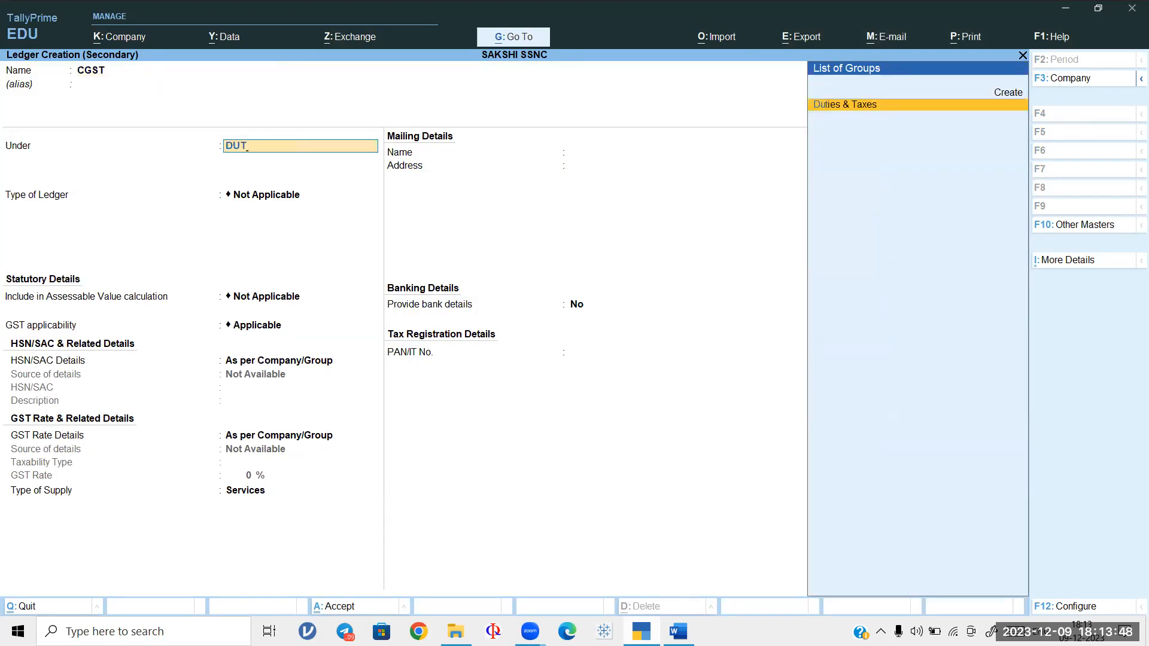
{"action": "key", "text": "Return"}
Step: Set the CGST ledger's duty type to GST, tax type to CGST and percentage to 6%, and save it into the voucher
{"action": "key", "text": "Up"}
{"action": "key", "text": "Return"}
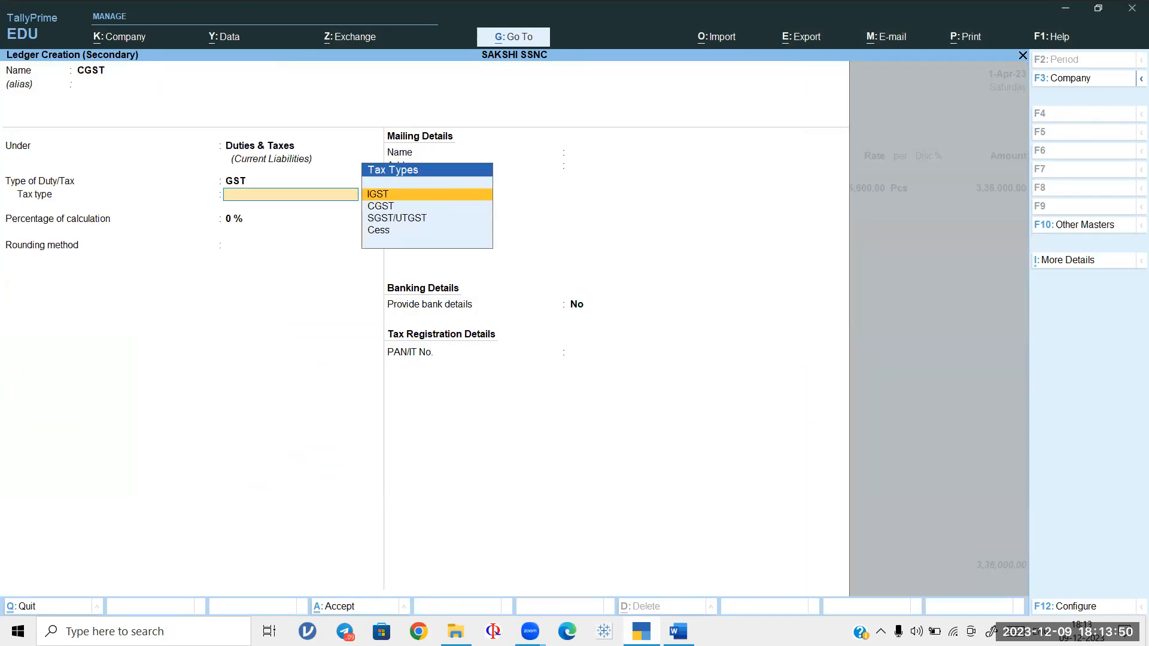
{"action": "key", "text": "Down"}
{"action": "key", "text": "Down"}
{"action": "key", "text": "Up"}
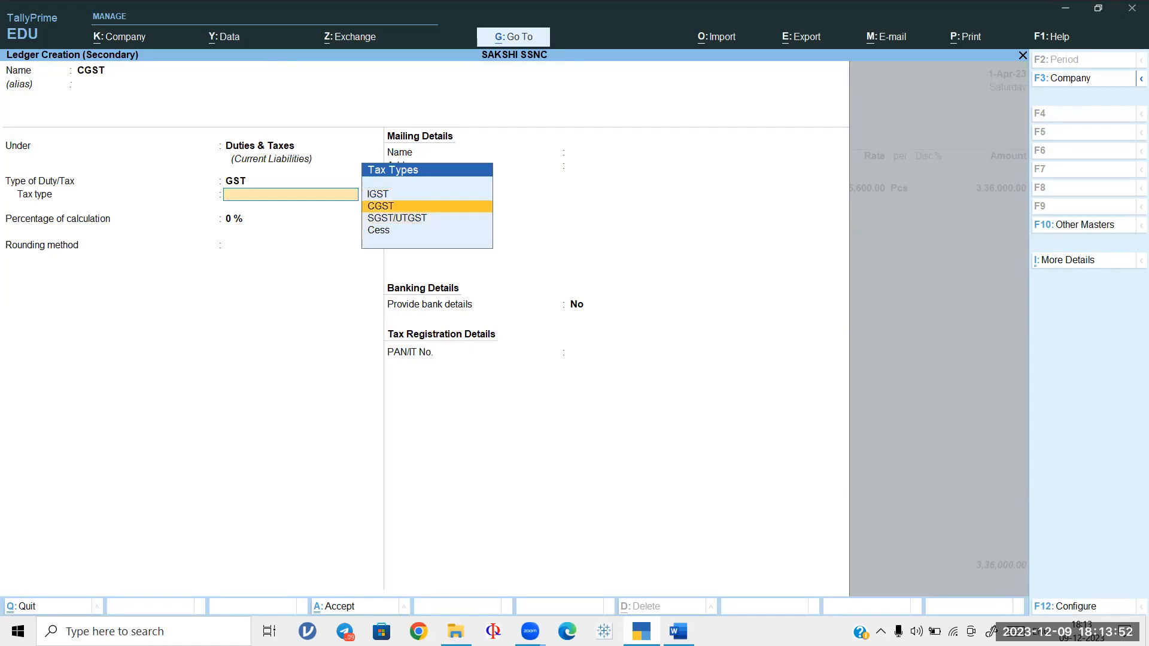
{"action": "key", "text": "Return"}
{"action": "type", "text": "6"}
{"action": "key", "text": "Return"}
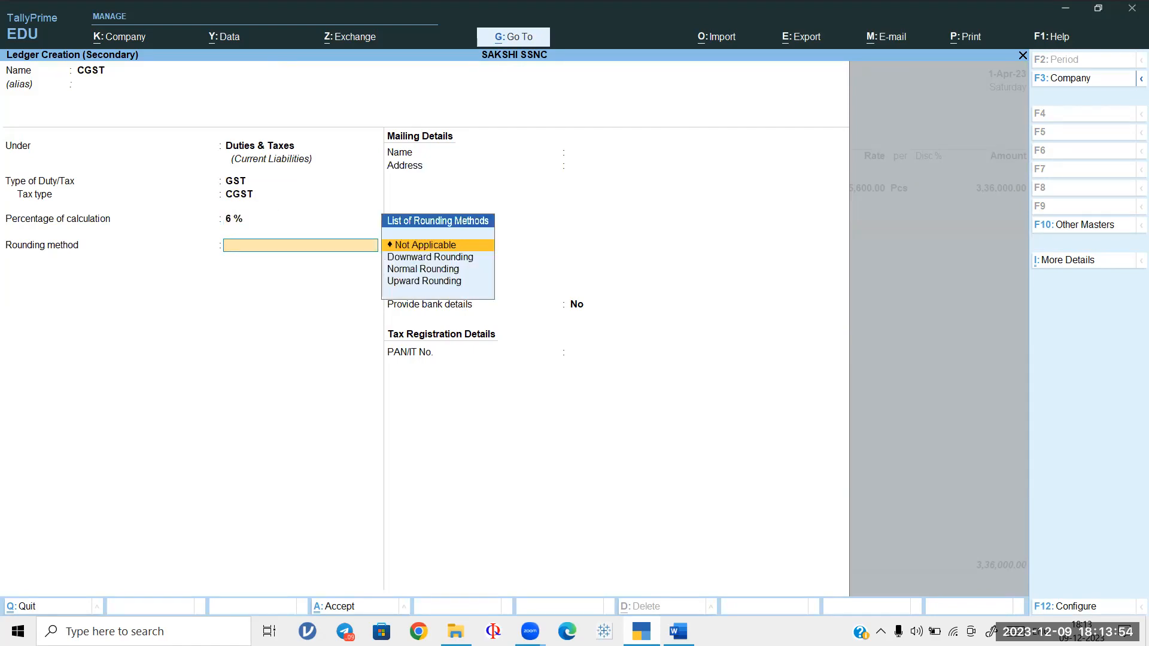
{"action": "key", "text": "ctrl+a"}
{"action": "key", "text": "Return"}
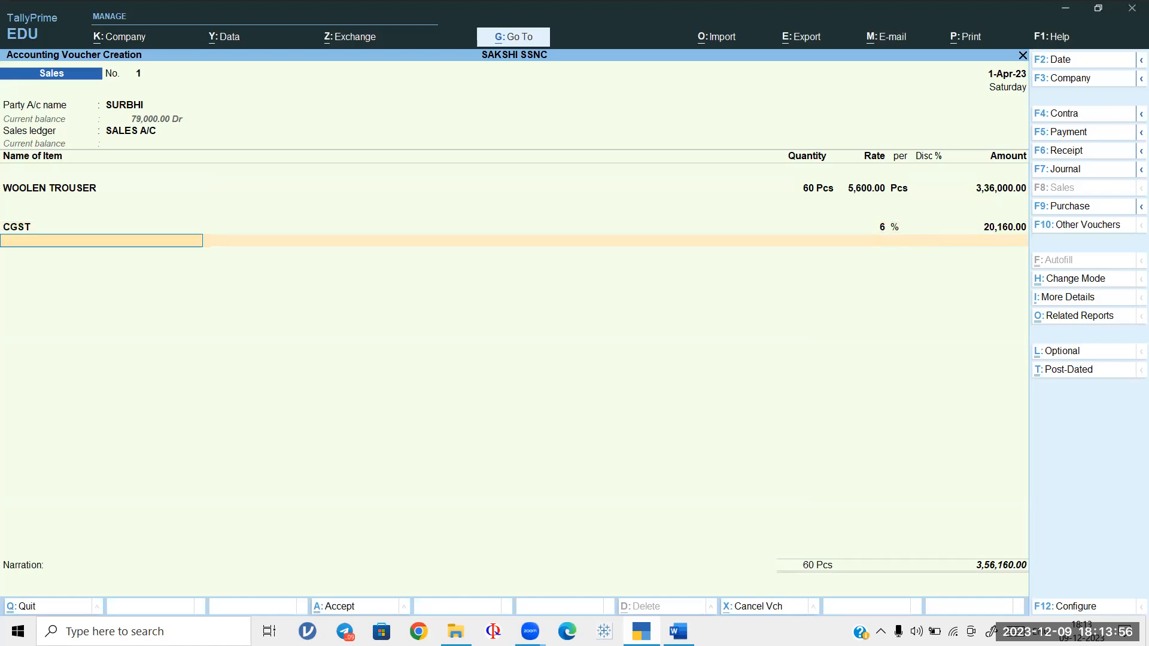
Step: Create a second tax ledger named SGST under Duties & Taxes from the sales voucher's next ledger line
{"action": "type", "text": "SG"}
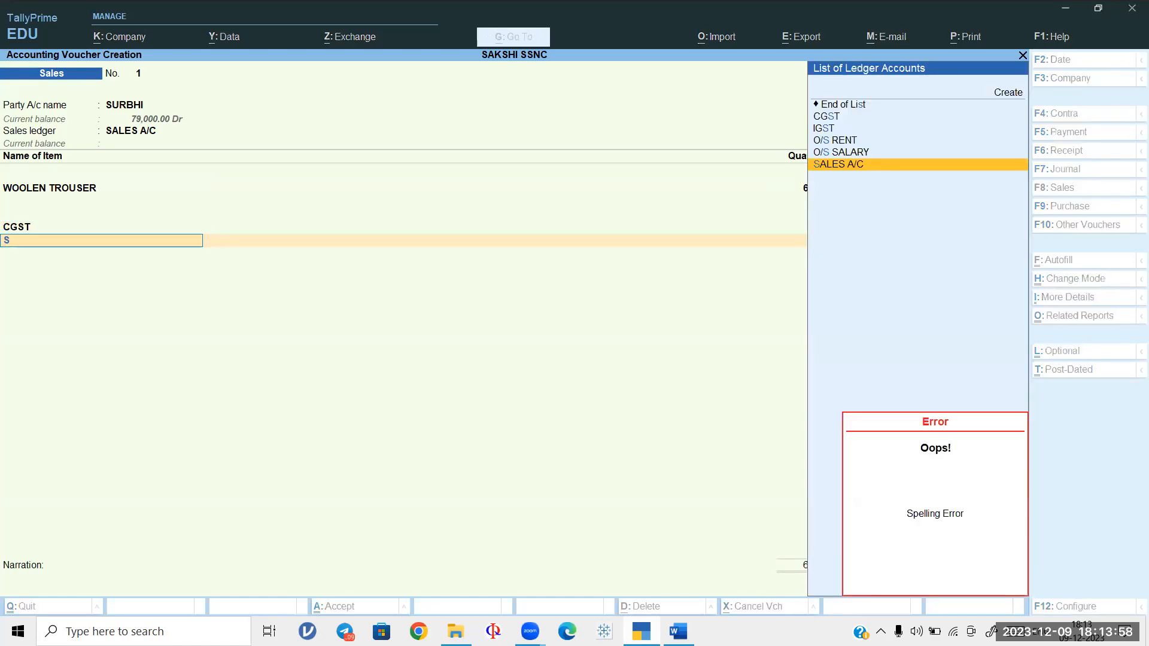
{"action": "key", "text": "Up"}
{"action": "key", "text": "Up"}
{"action": "key", "text": "Up"}
{"action": "key", "text": "Up"}
{"action": "key", "text": "Up"}
{"action": "key", "text": "Up"}
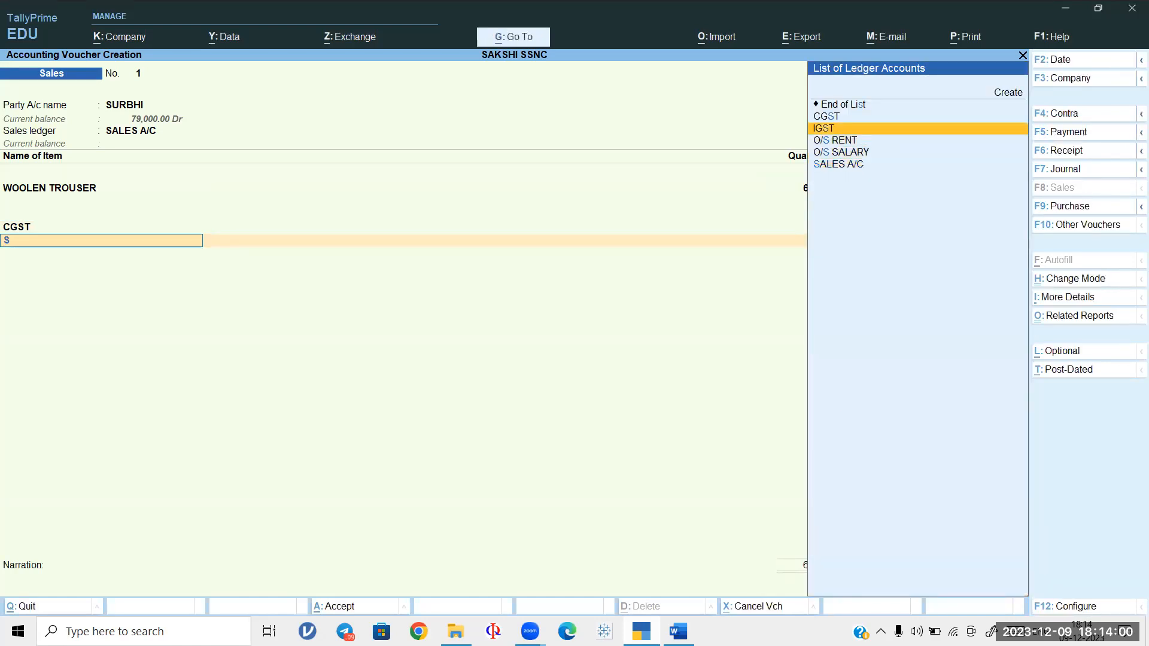
{"action": "key", "text": "Return"}
{"action": "type", "text": "SG"}
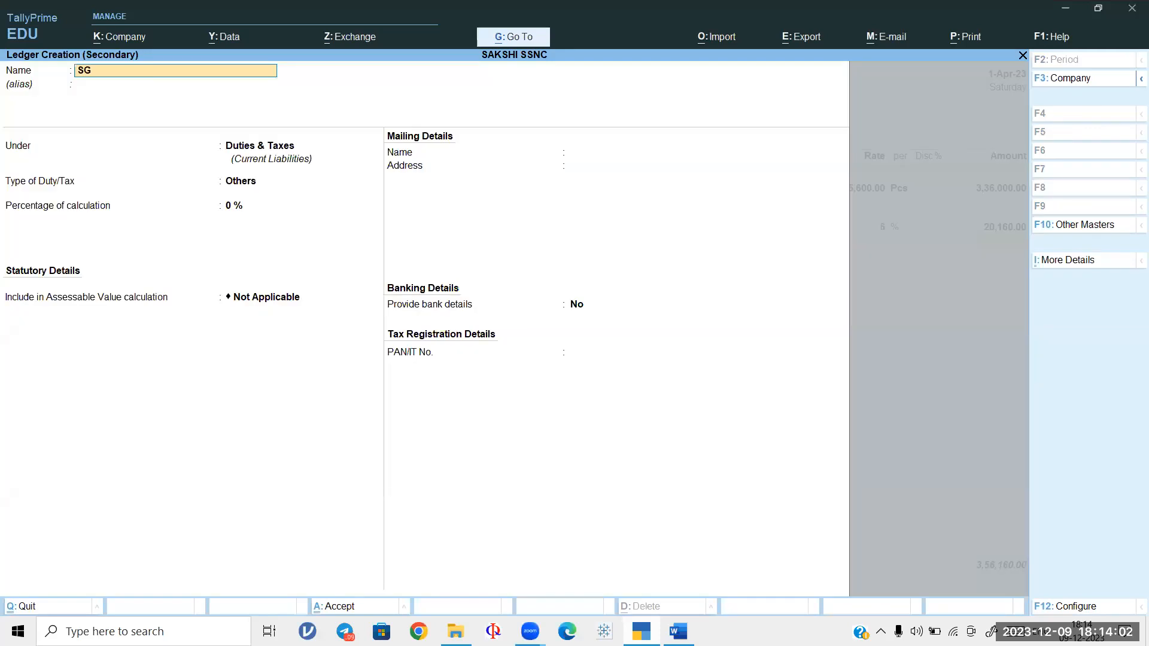
{"action": "key", "text": "Return"}
{"action": "key", "text": "Return"}
{"action": "key", "text": "Return"}
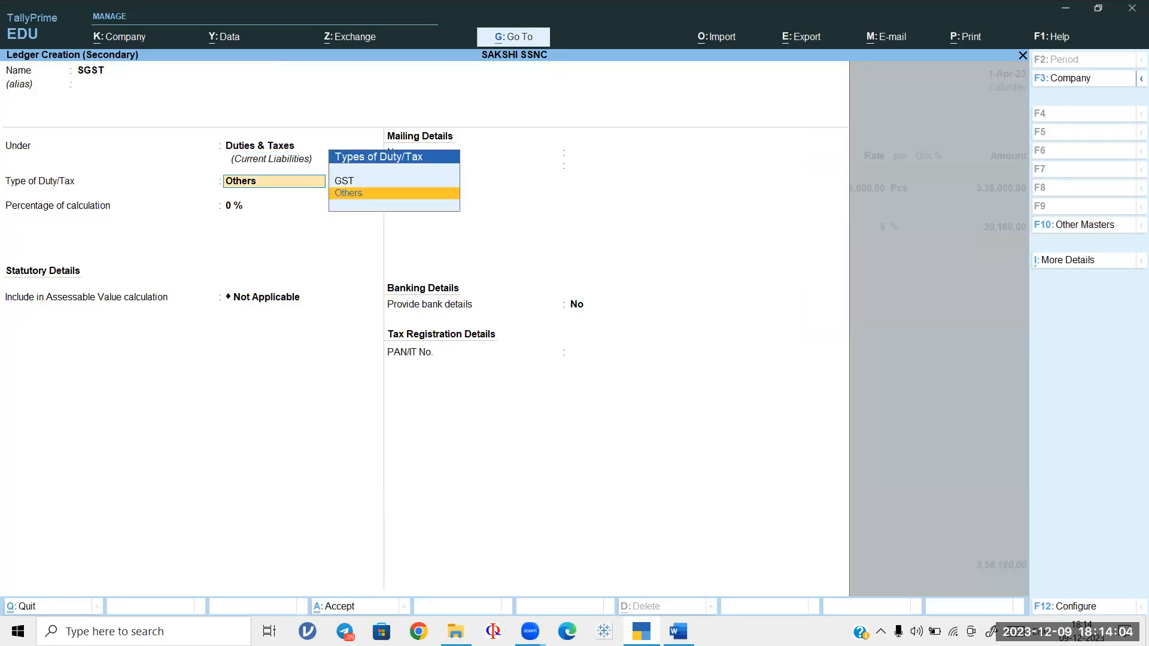
Step: Set the SGST ledger's duty type to GST, tax type to SGST/UTGST and percentage to 6%, and save it into the voucher
{"action": "key", "text": "Up"}
{"action": "key", "text": "Return"}
{"action": "key", "text": "Down"}
{"action": "key", "text": "Down"}
{"action": "key", "text": "Return"}
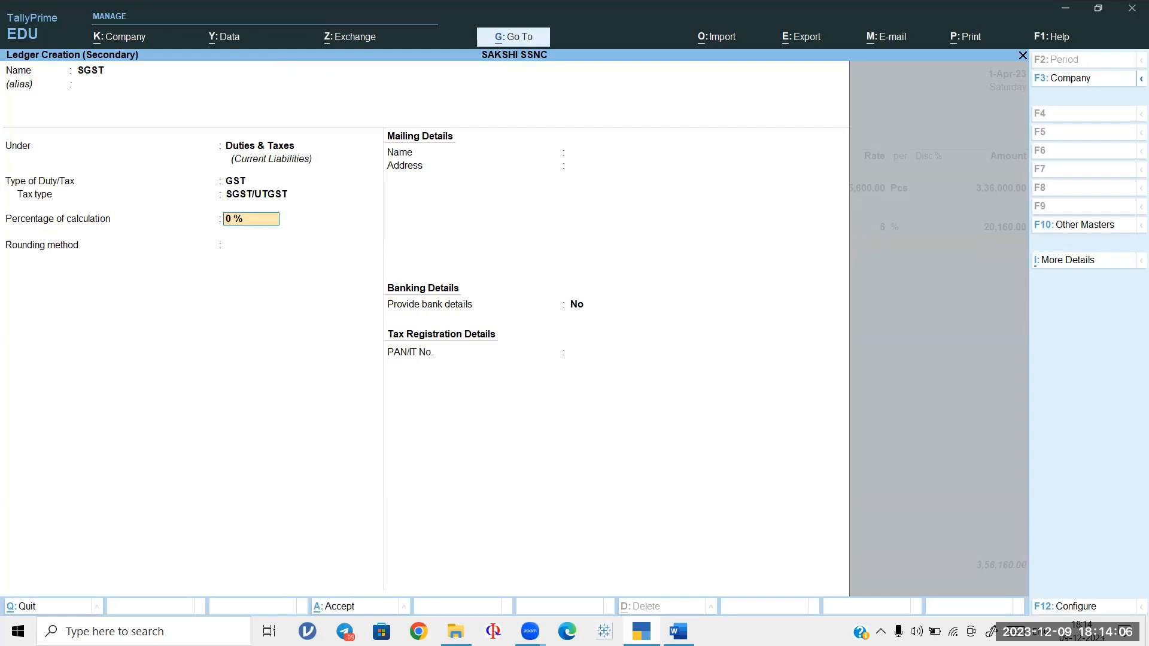
{"action": "type", "text": "6"}
{"action": "key", "text": "Return"}
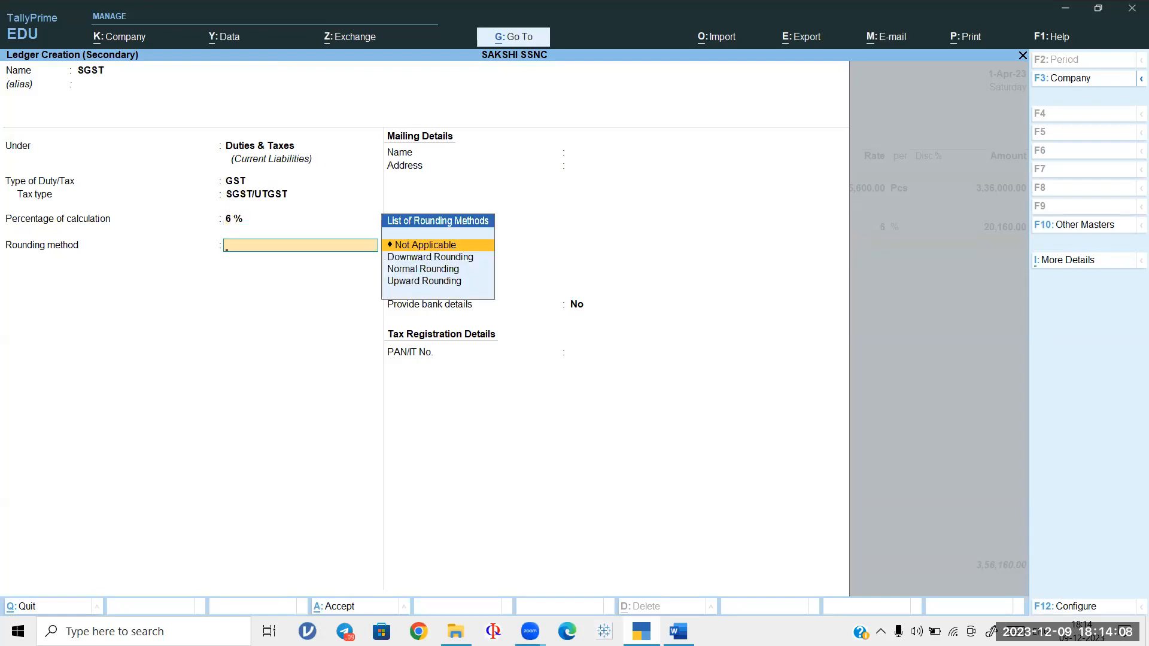
{"action": "key", "text": "Return"}
{"action": "key", "text": "ctrl+a"}
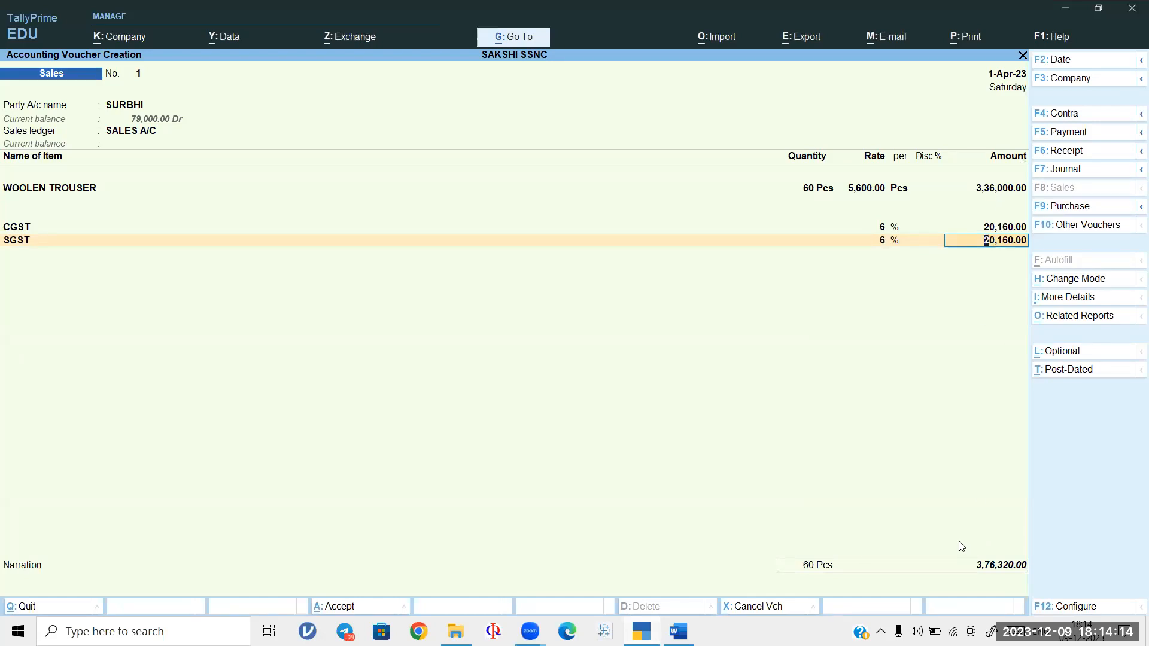
Step: Save the completed sales voucher and switch to the Word paper to read transaction 3
{"action": "key", "text": "ctrl+a"}
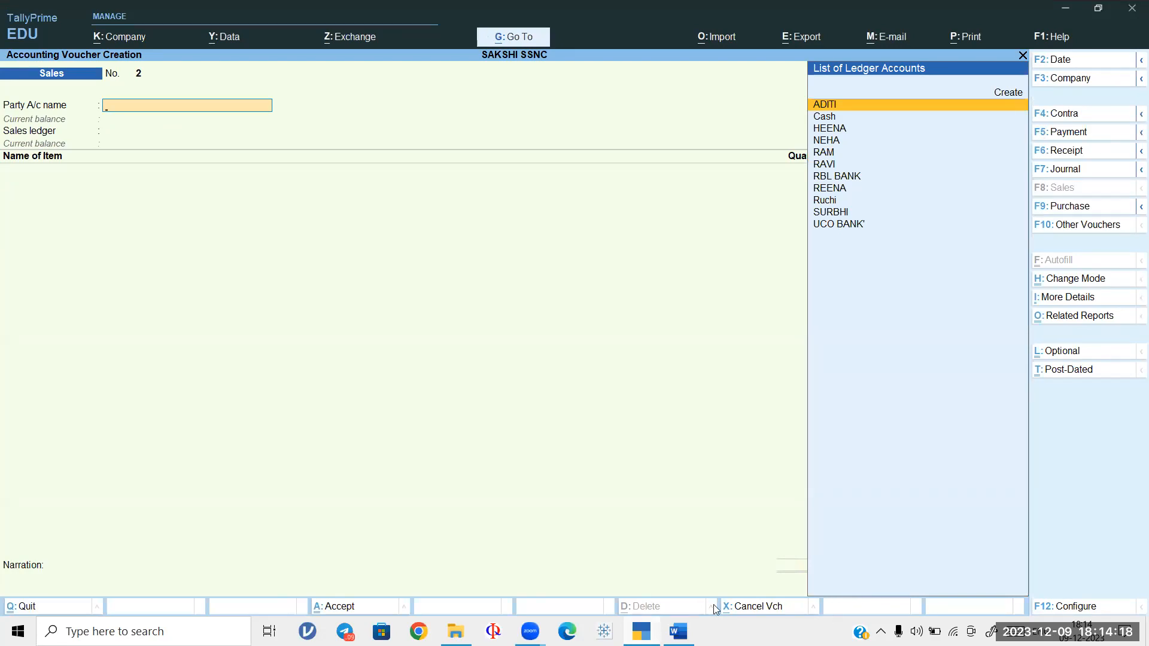
{"action": "key", "text": "alt+Tab"}
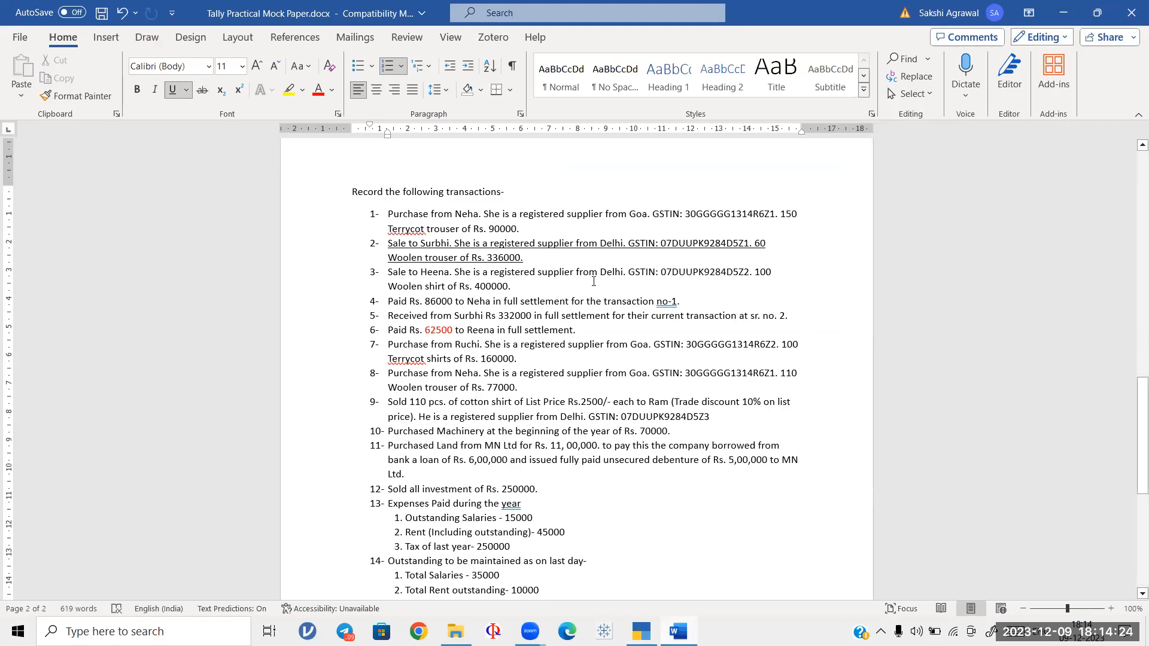
Step: Return to TallyPrime and fill the sales voucher's header with transaction 3's customer, default dispatch and party details, and the SALES A/C ledger
{"action": "left_click", "coordinate": [1063, 12]}
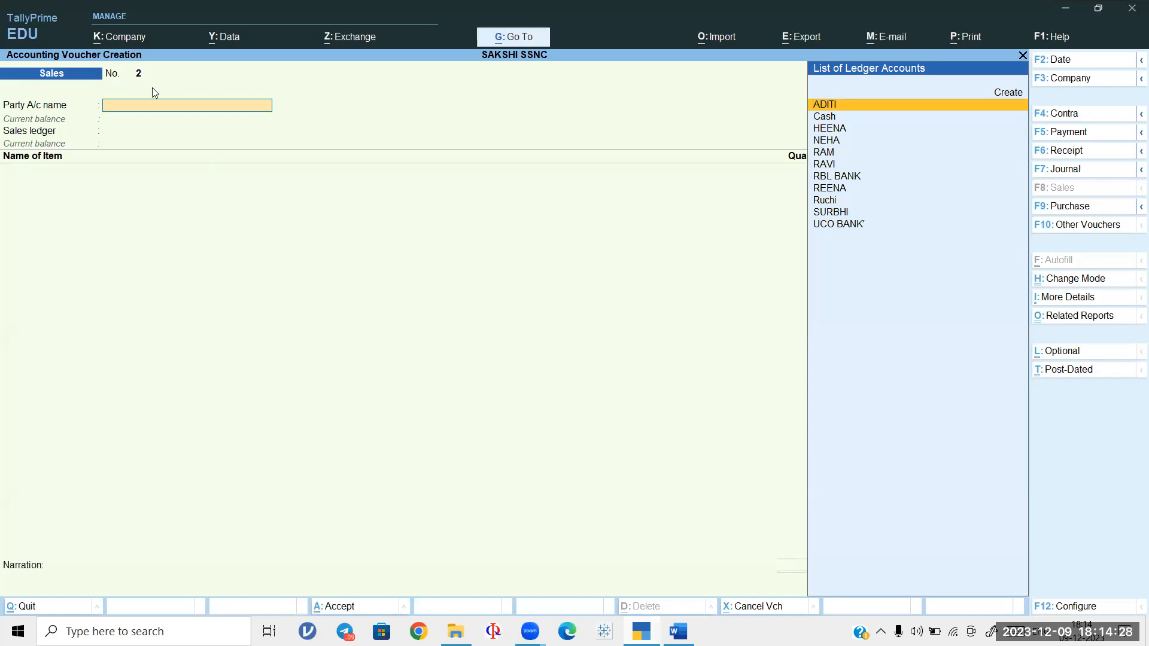
{"action": "type", "text": "HEE"}
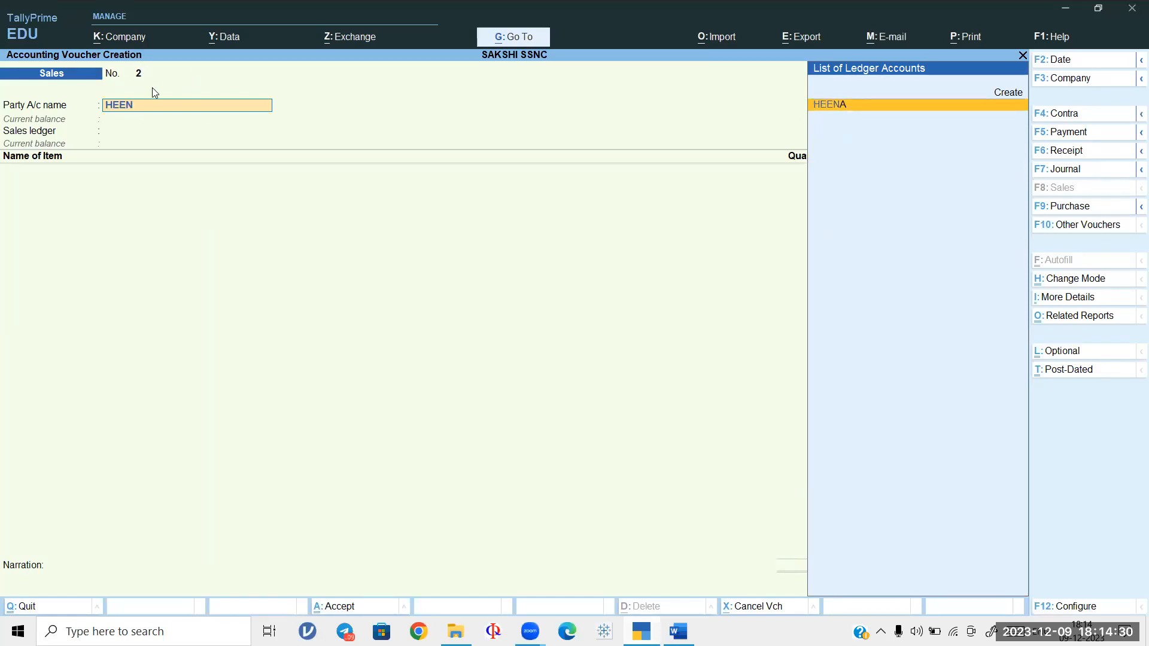
{"action": "type", "text": "N"}
{"action": "key", "text": "Return"}
{"action": "key", "text": "Return"}
{"action": "key", "text": "Return"}
{"action": "key", "text": "Return"}
{"action": "key", "text": "Return"}
{"action": "key", "text": "Return"}
{"action": "key", "text": "Return"}
{"action": "key", "text": "Return"}
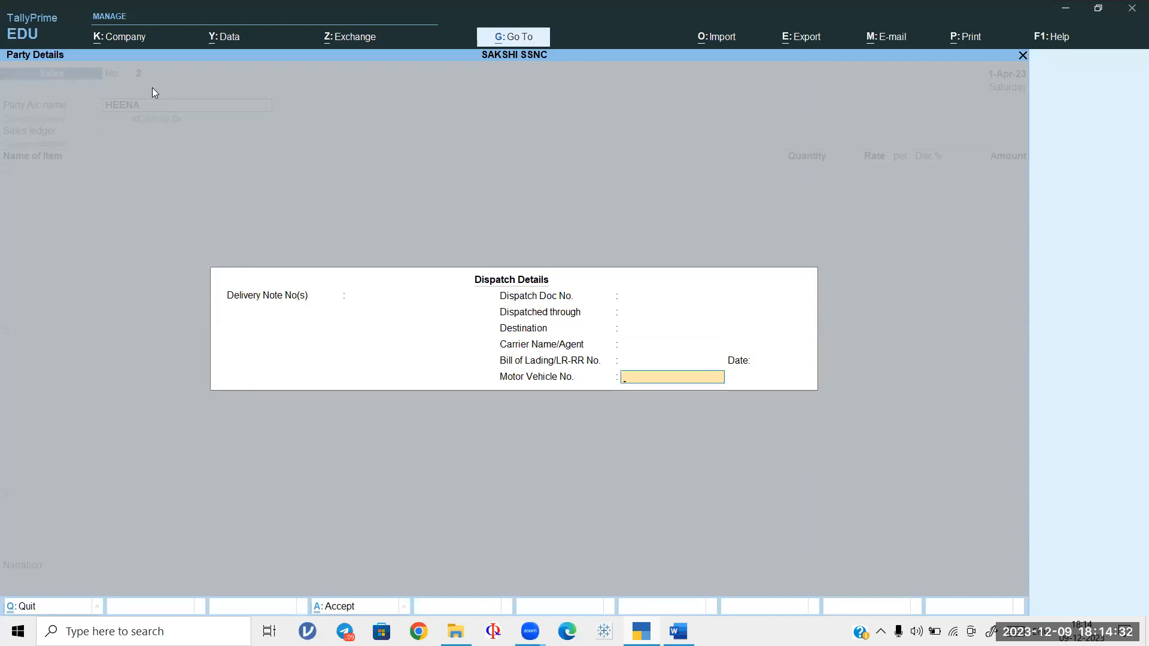
{"action": "key", "text": "Return"}
{"action": "key", "text": "Return"}
{"action": "key", "text": "Return"}
{"action": "key", "text": "Return"}
{"action": "key", "text": "Return"}
{"action": "key", "text": "Return"}
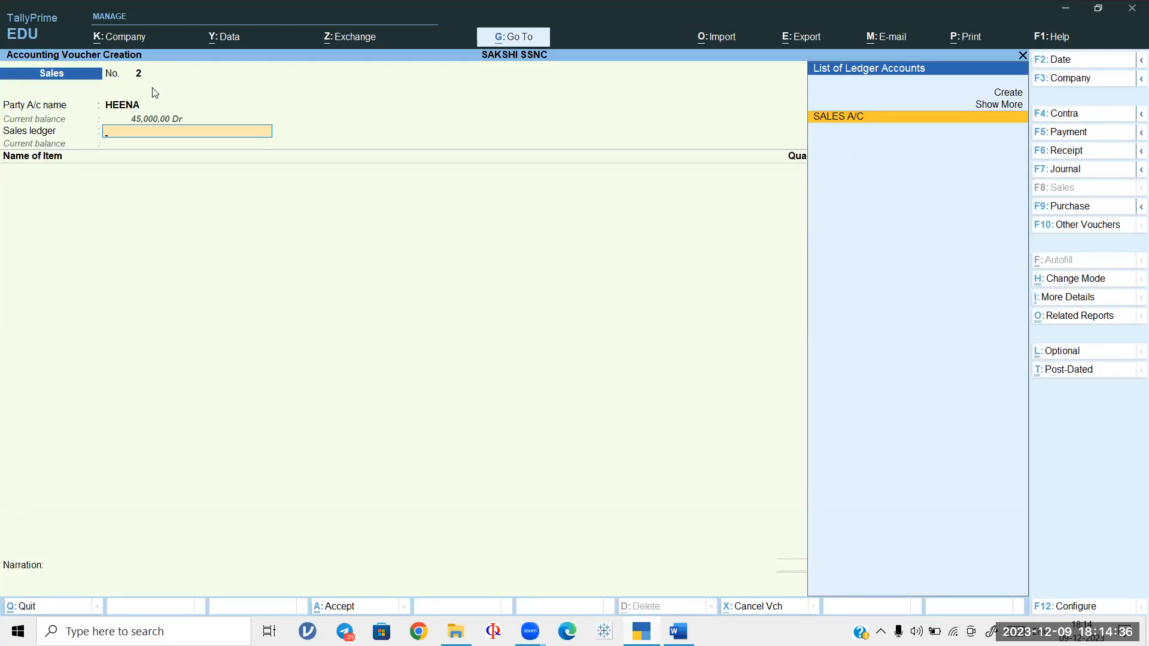
{"action": "key", "text": "Return"}
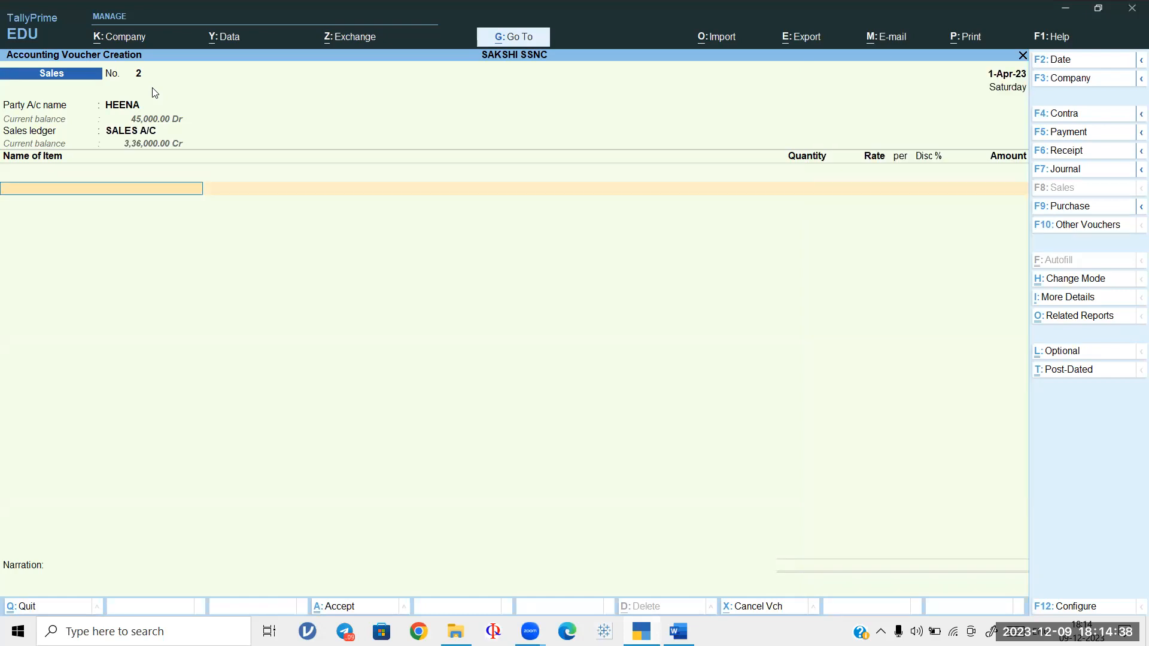
Step: Recheck transaction 3 in the Word paper and add 100 Pcs of WOOLEN SHIRTS at a rate of 4,000 to the sales voucher
{"action": "left_click", "coordinate": [678, 632]}
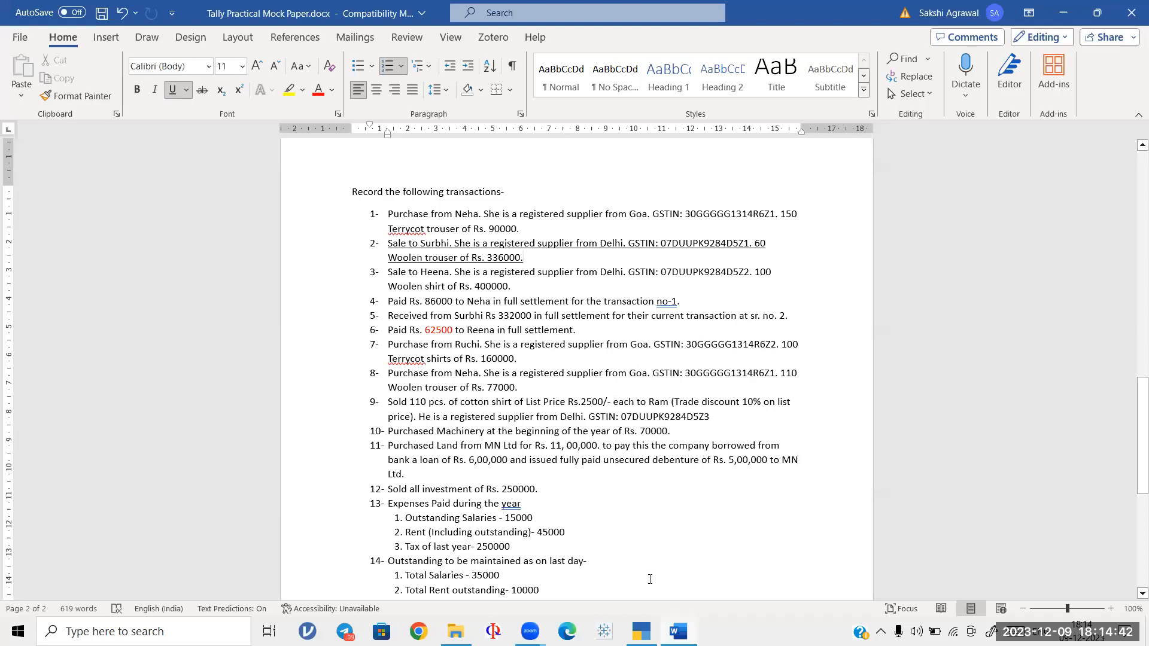
{"action": "left_click", "coordinate": [677, 631]}
{"action": "type", "text": "WOO"}
{"action": "key", "text": "Down"}
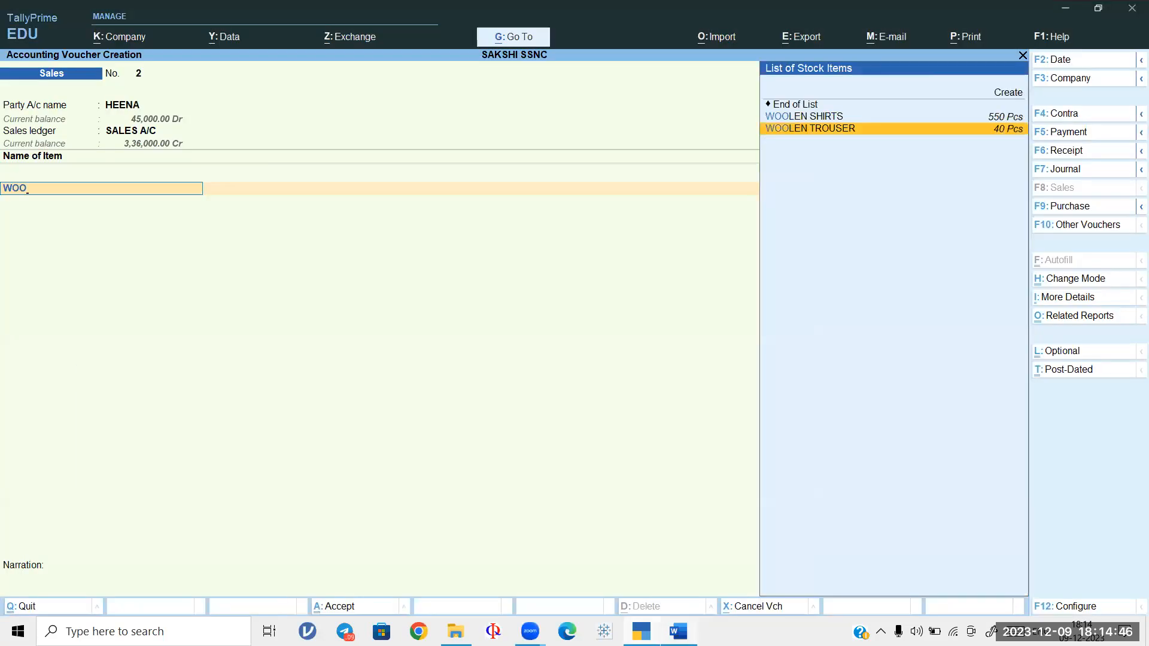
{"action": "key", "text": "Down"}
{"action": "key", "text": "Down"}
{"action": "key", "text": "Return"}
{"action": "type", "text": "100"}
{"action": "key", "text": "Return"}
{"action": "key", "text": "Return"}
{"action": "key", "text": "Return"}
{"action": "type", "text": "4000"}
{"action": "key", "text": "Return"}
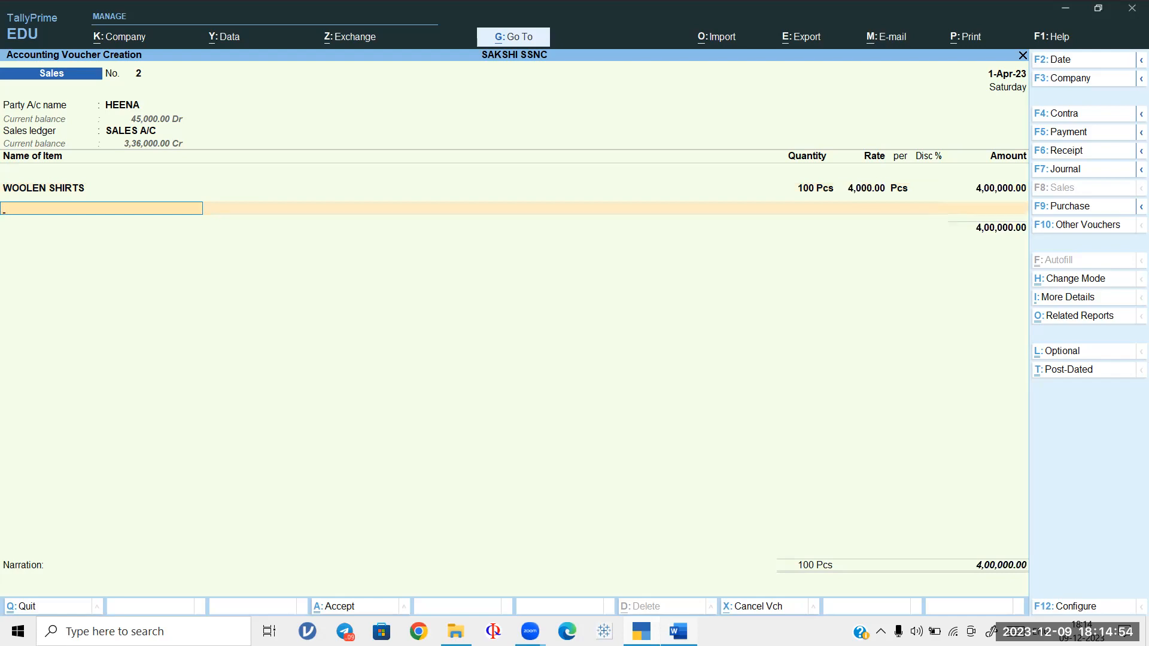
{"action": "key", "text": "Return"}
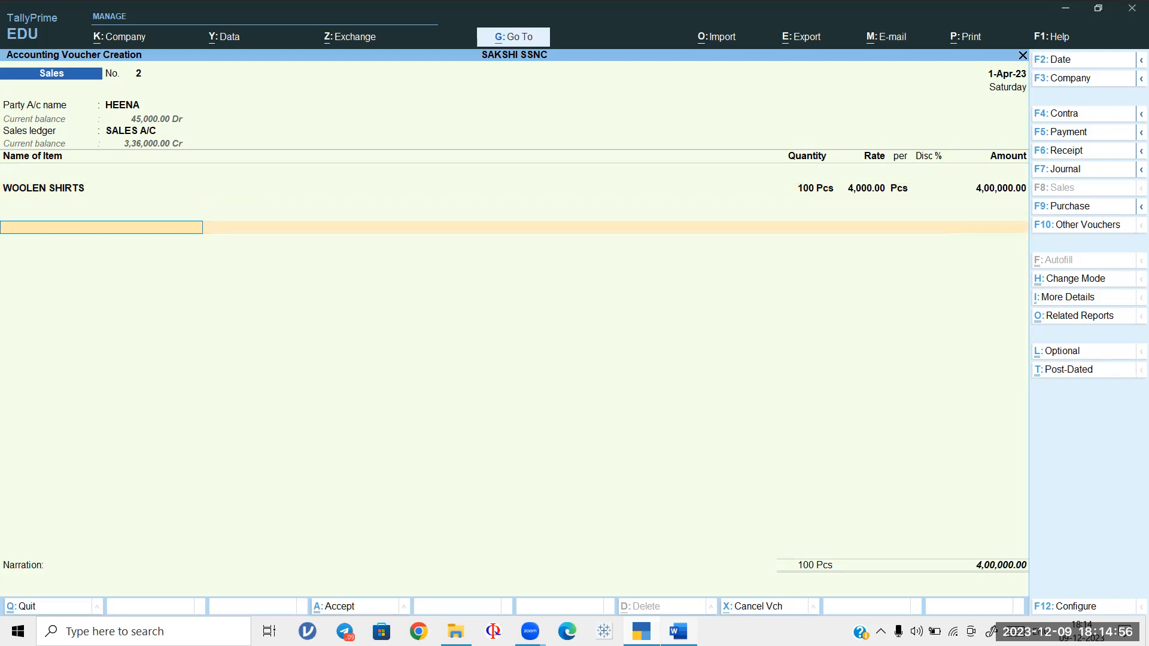
Step: Add the CGST and SGST ledger lines to the sales voucher and save it
{"action": "type", "text": "CG"}
{"action": "key", "text": "Return"}
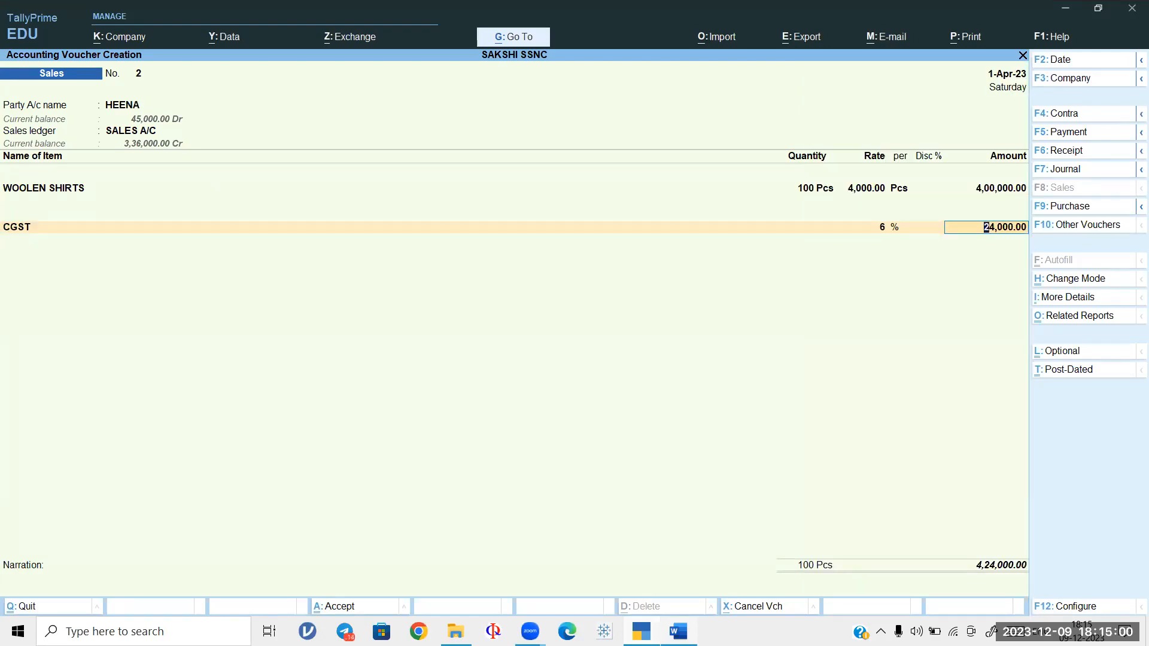
{"action": "key", "text": "Return"}
{"action": "type", "text": "S"}
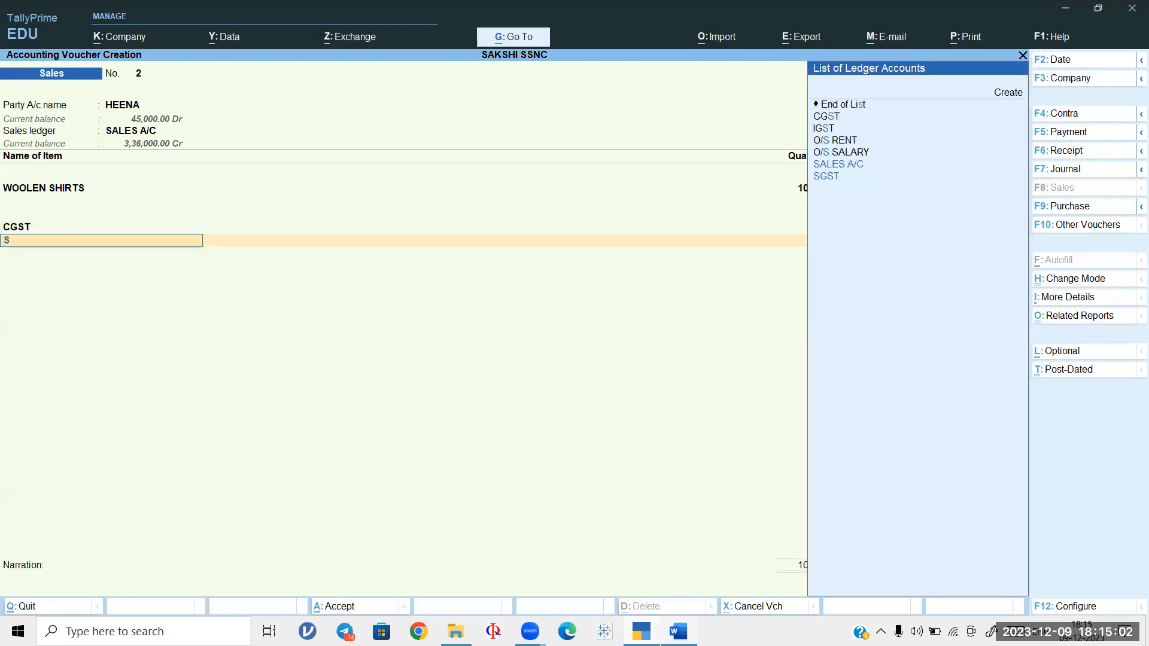
{"action": "type", "text": "G"}
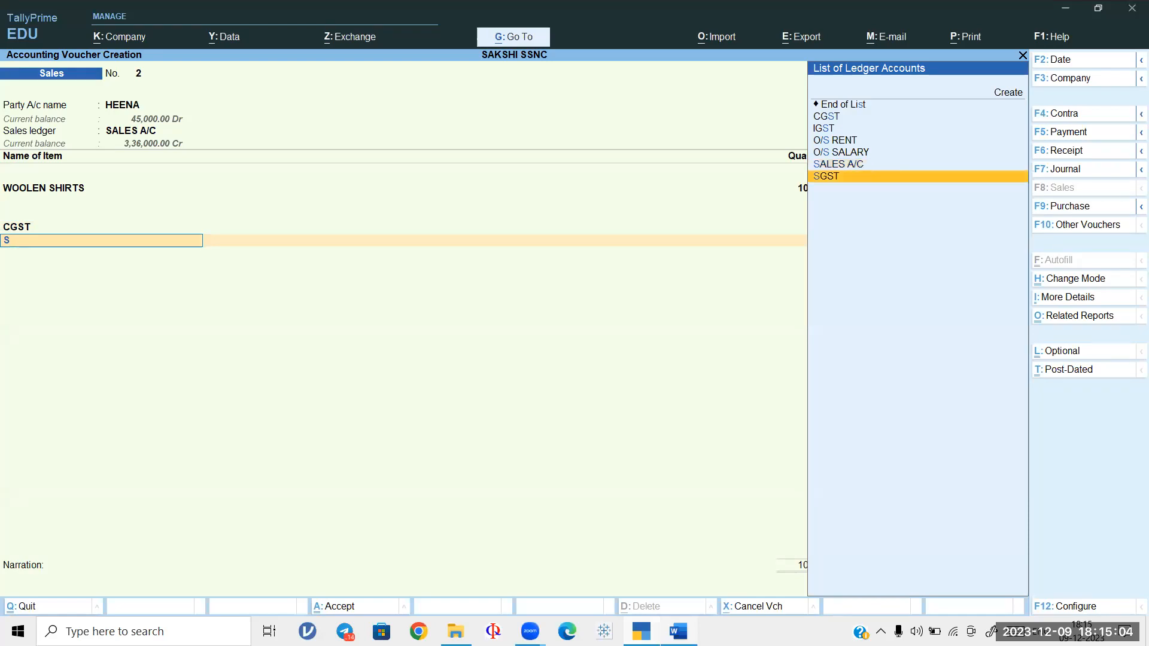
{"action": "key", "text": "Return"}
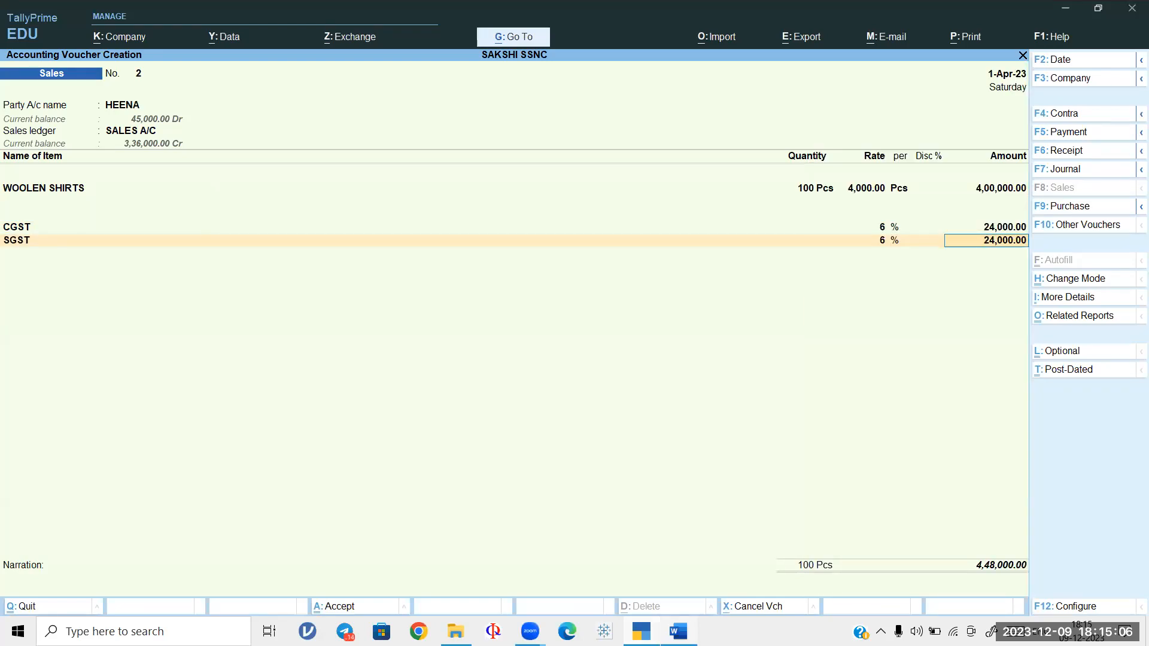
{"action": "key", "text": "ctrl+a"}
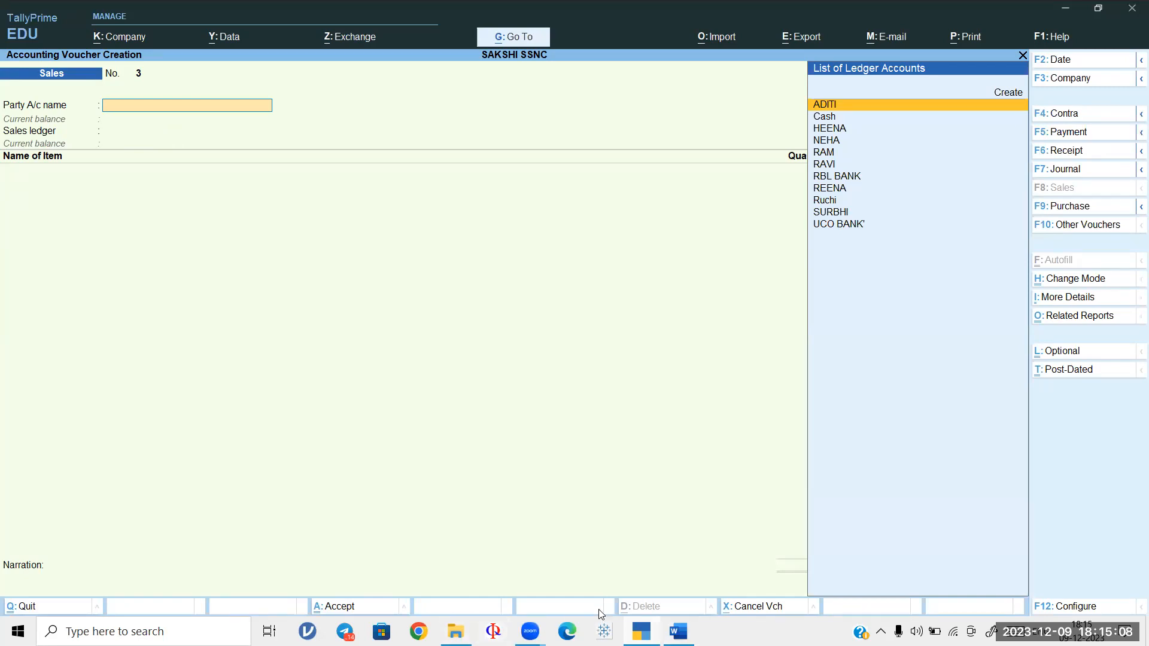
Step: Read transaction 4 in the Word paper, and review the recorded vouchers in TallyPrime's Day Book in detailed view
{"action": "left_click", "coordinate": [678, 631]}
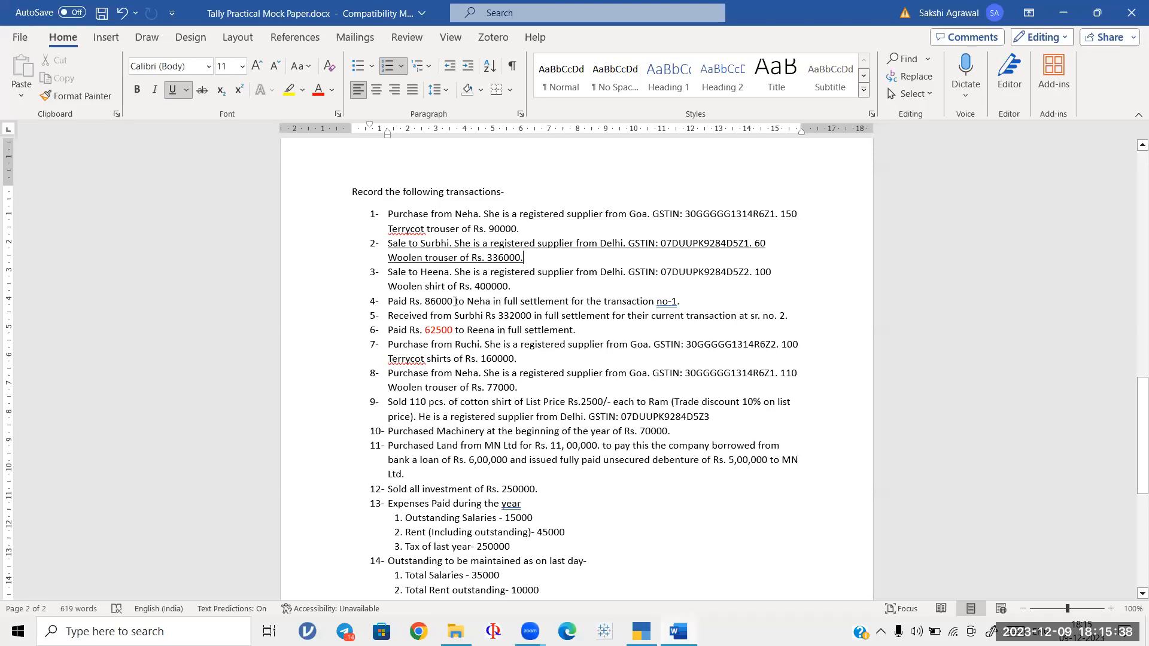
{"action": "left_click", "coordinate": [1051, 18]}
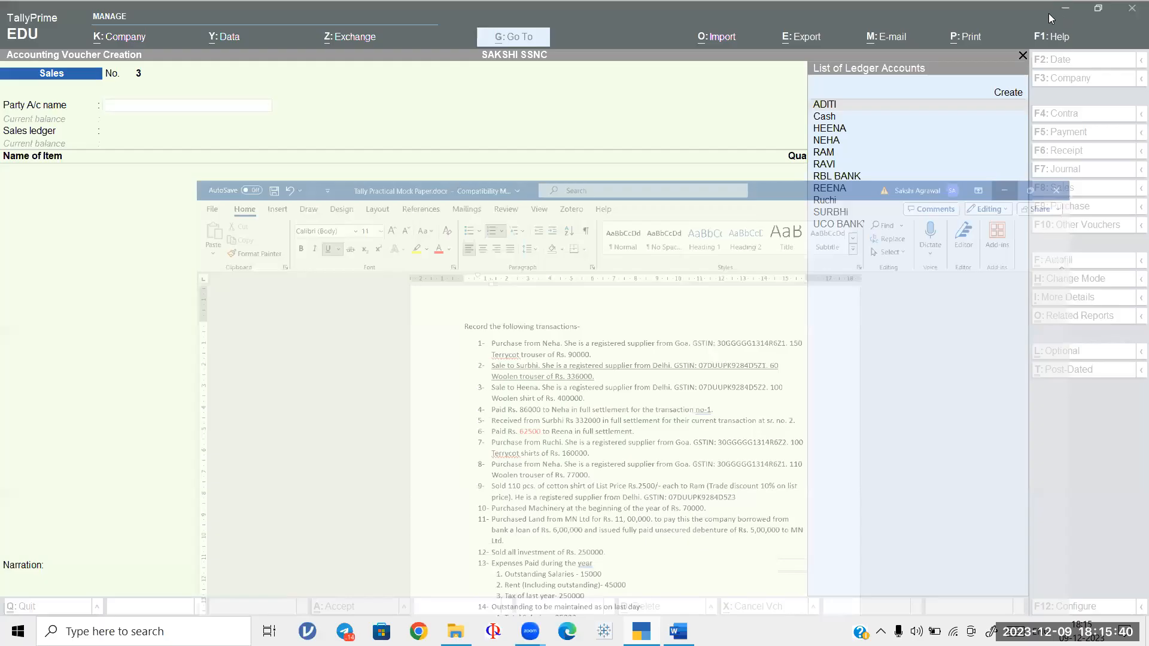
{"action": "key", "text": "Escape"}
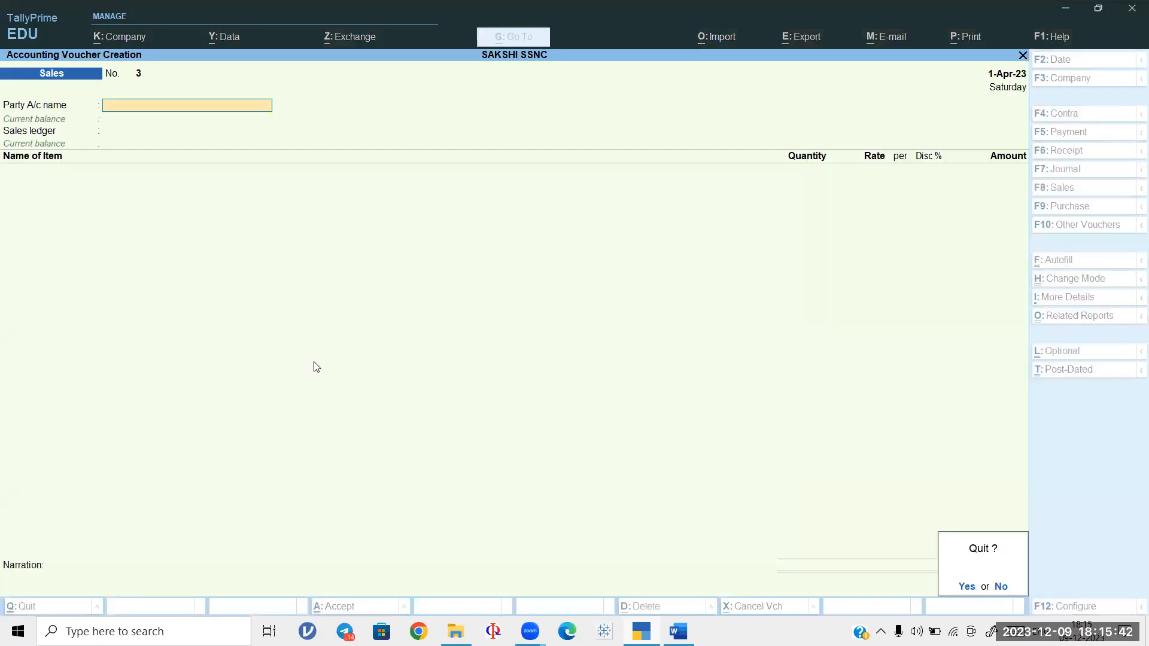
{"action": "key", "text": "y"}
{"action": "key", "text": "Down"}
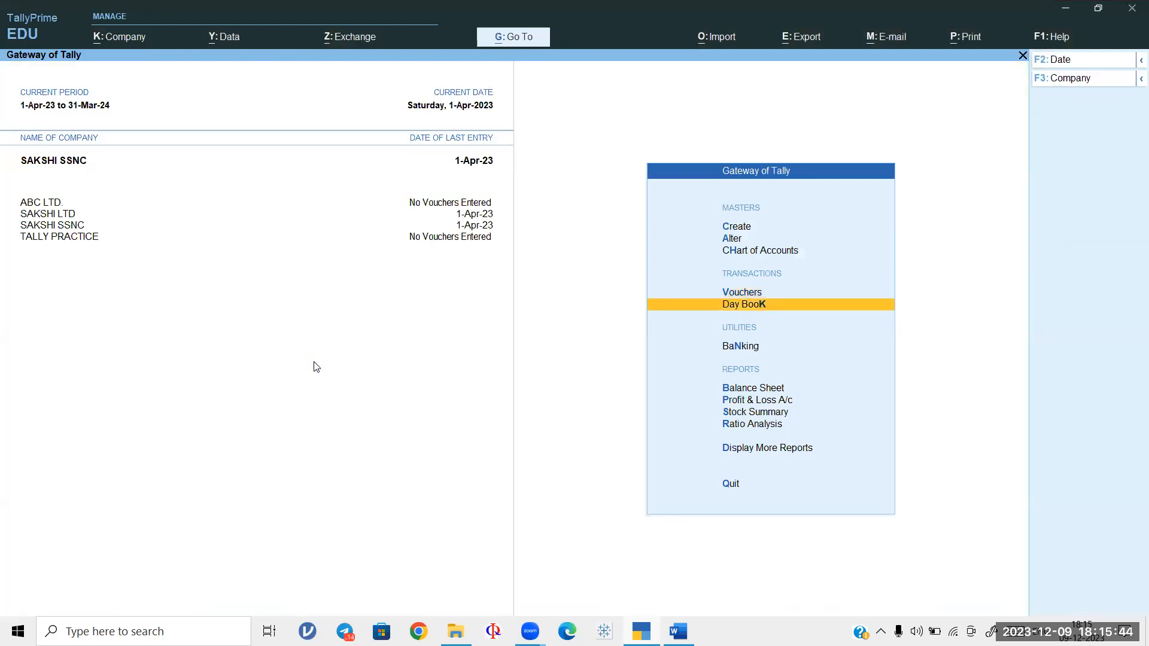
{"action": "key", "text": "Return"}
{"action": "key", "text": "alt+F5"}
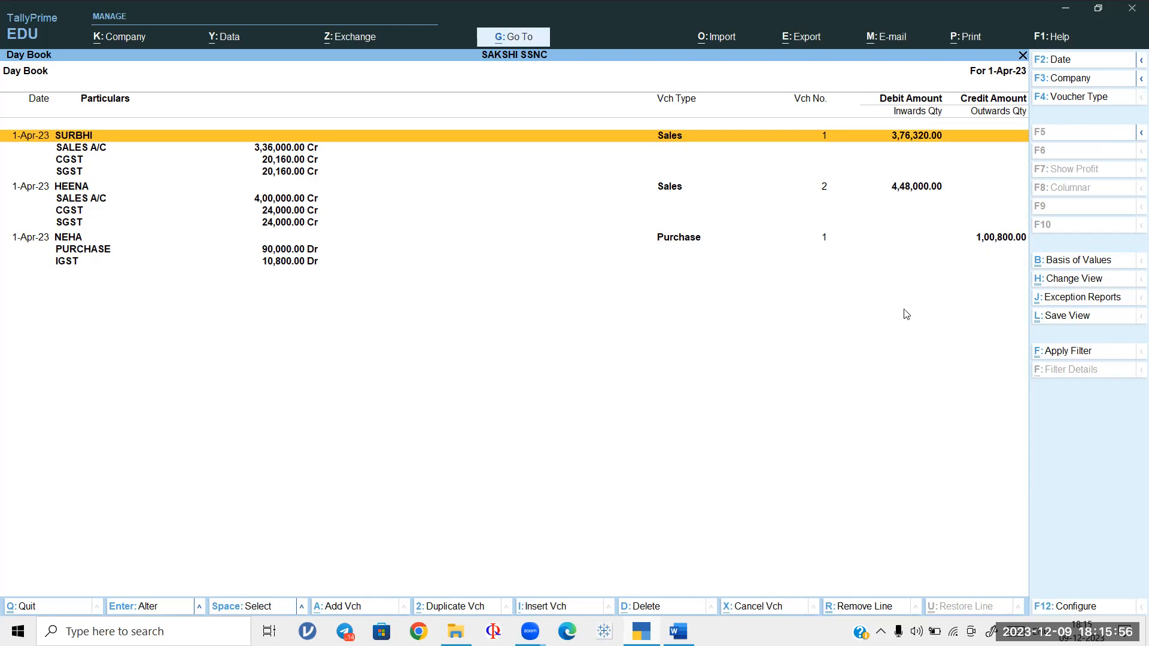
{"action": "key", "text": "Escape"}
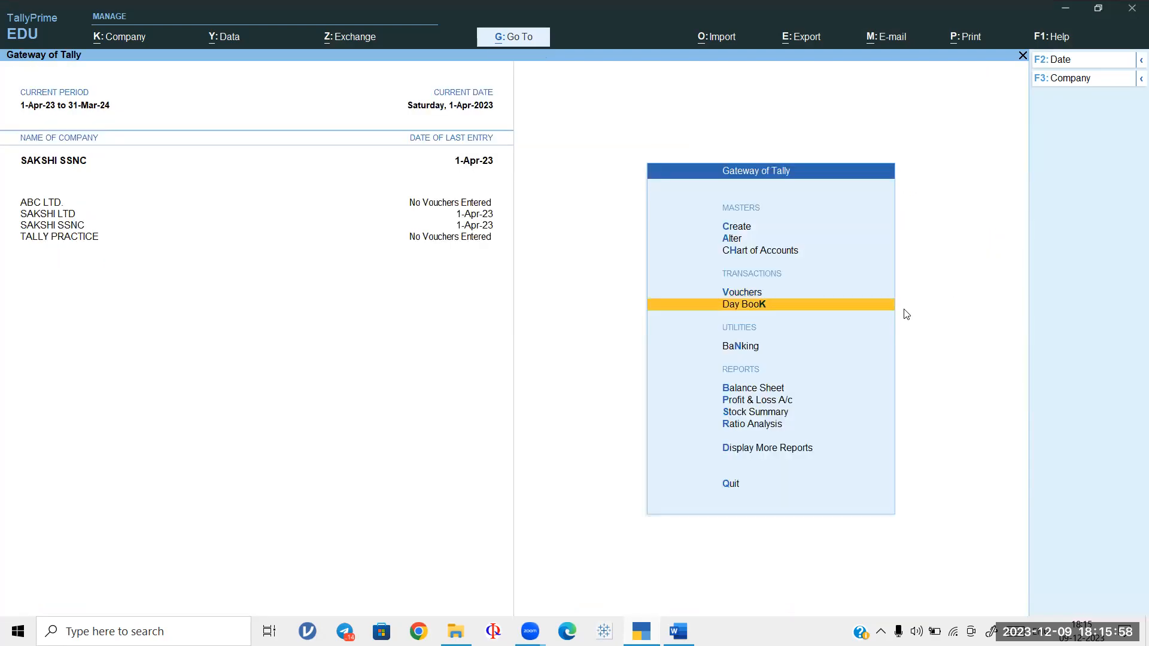
Step: Start a new Payment voucher from the Gateway of Tally
{"action": "key", "text": "Up"}
{"action": "key", "text": "Return"}
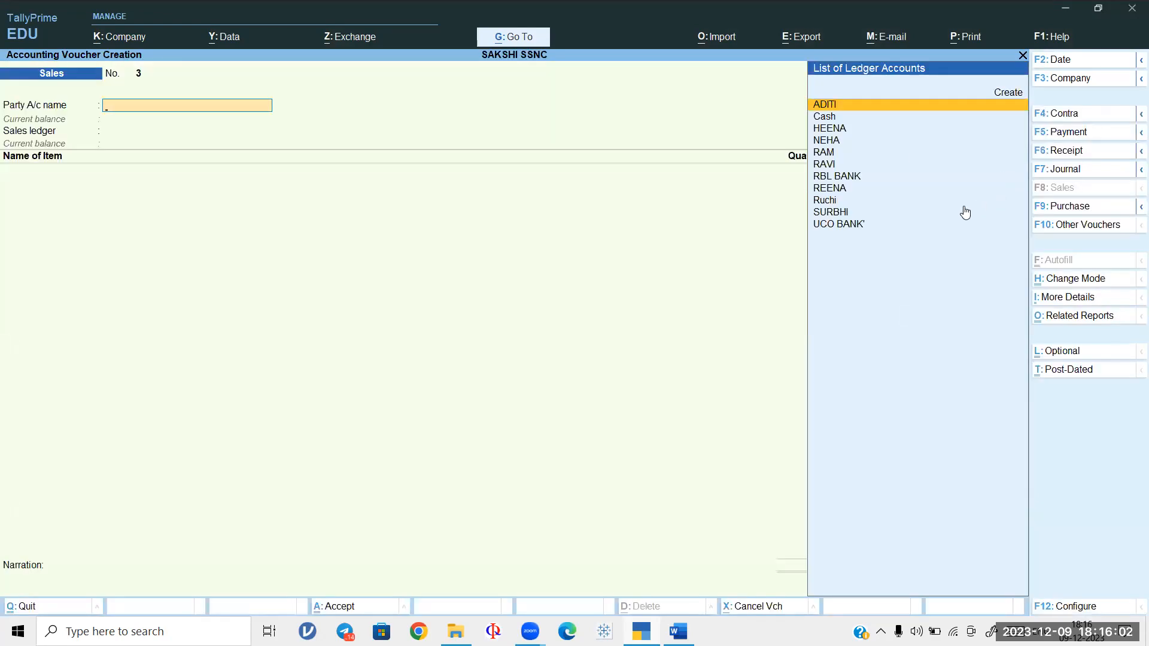
{"action": "left_click", "coordinate": [1068, 132]}
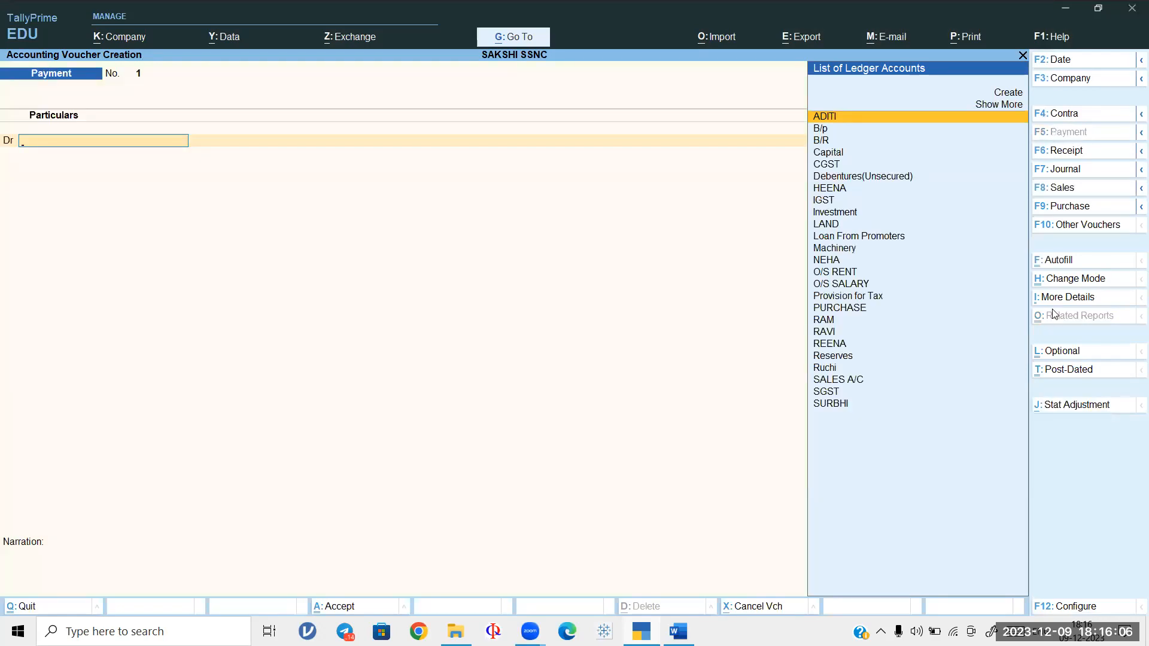
Step: Switch the payment voucher's mode to Single Entry and back to Double Entry
{"action": "left_click", "coordinate": [1075, 280]}
{"action": "key", "text": "Down"}
{"action": "key", "text": "Return"}
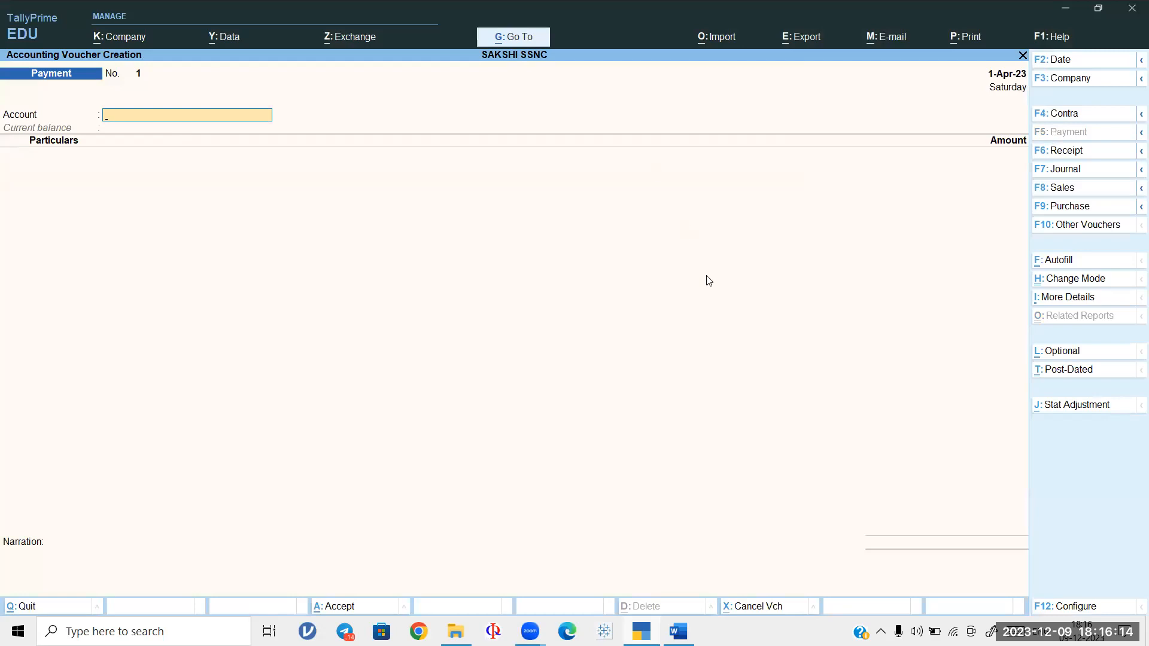
{"action": "left_click", "coordinate": [1075, 279]}
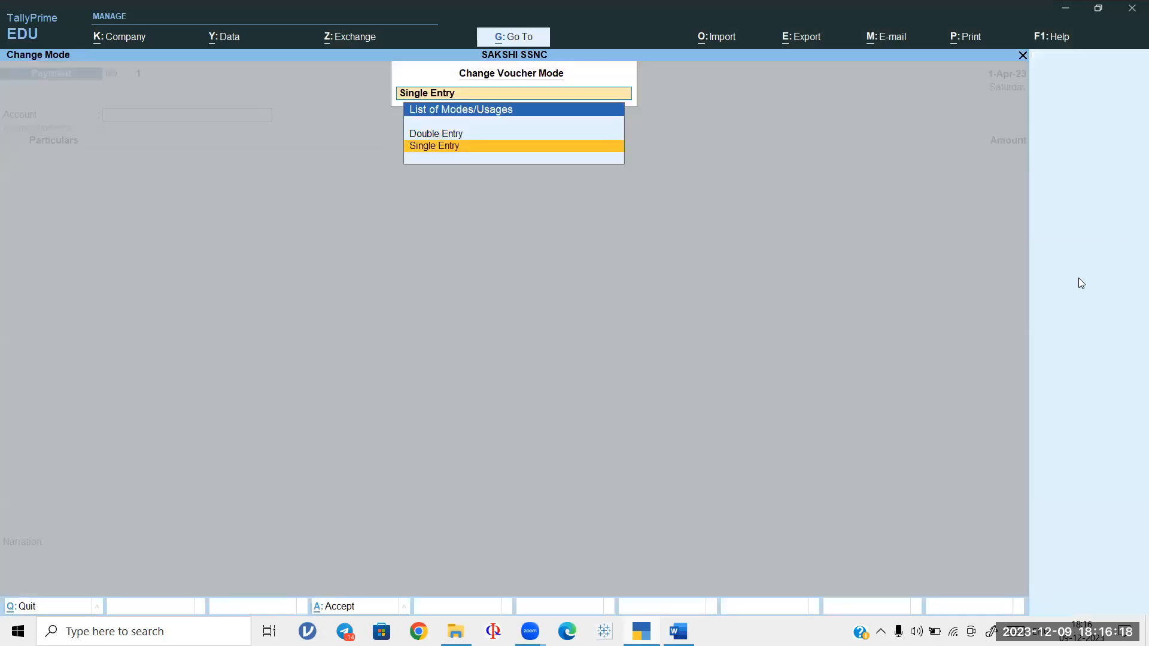
{"action": "key", "text": "Return"}
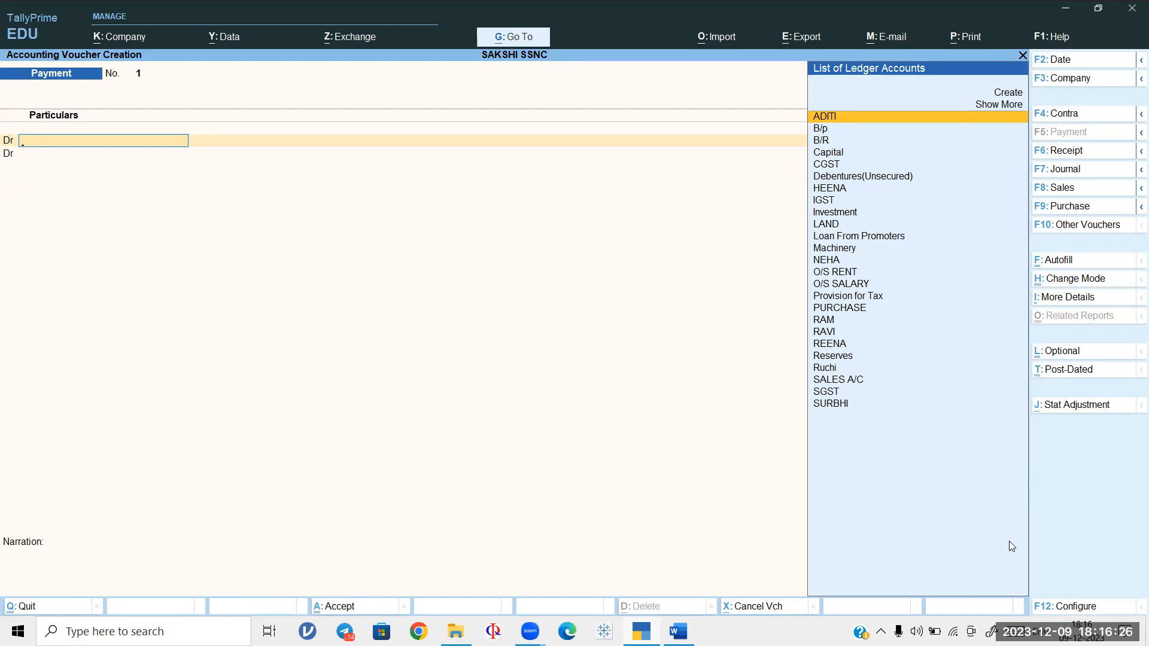
Step: In the voucher configuration, set 'Use Cr/Dr instead of To/By during voucher entry' to No and back to Yes
{"action": "left_click", "coordinate": [1086, 606]}
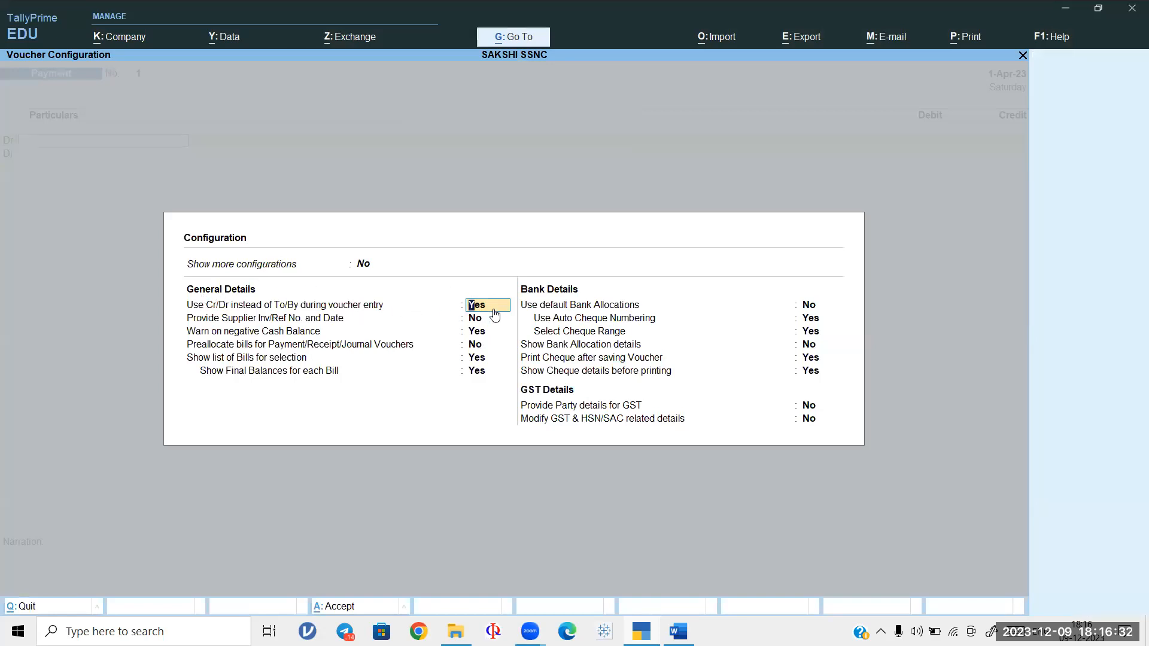
{"action": "type", "text": "N"}
{"action": "key", "text": "Return"}
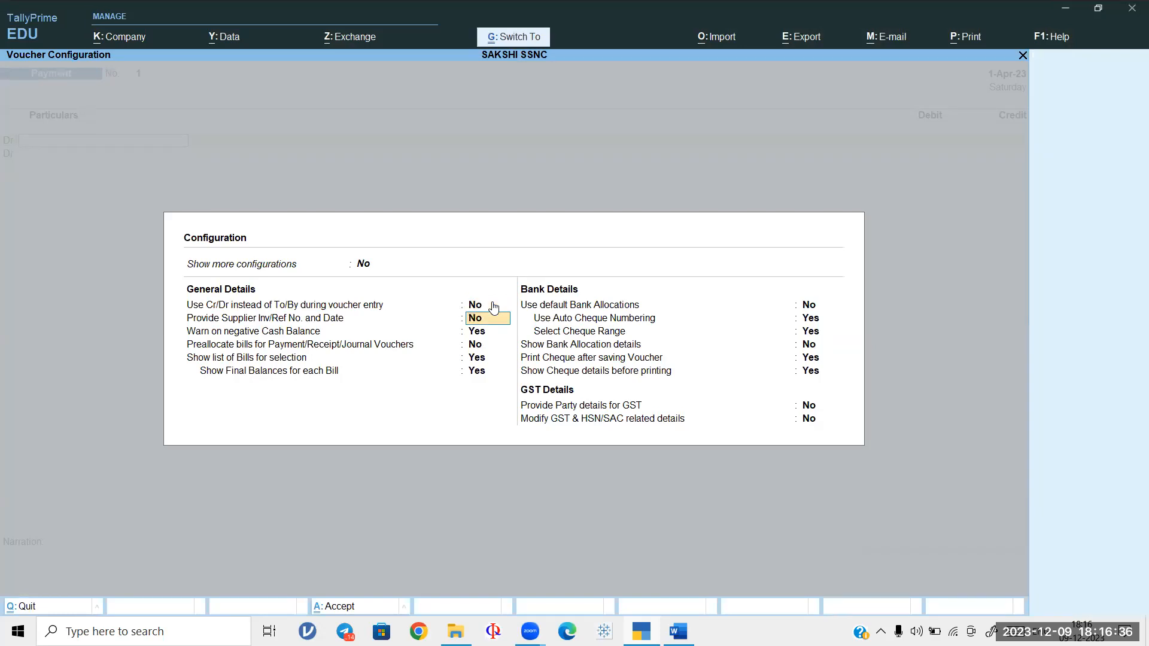
{"action": "key", "text": "ctrl+a"}
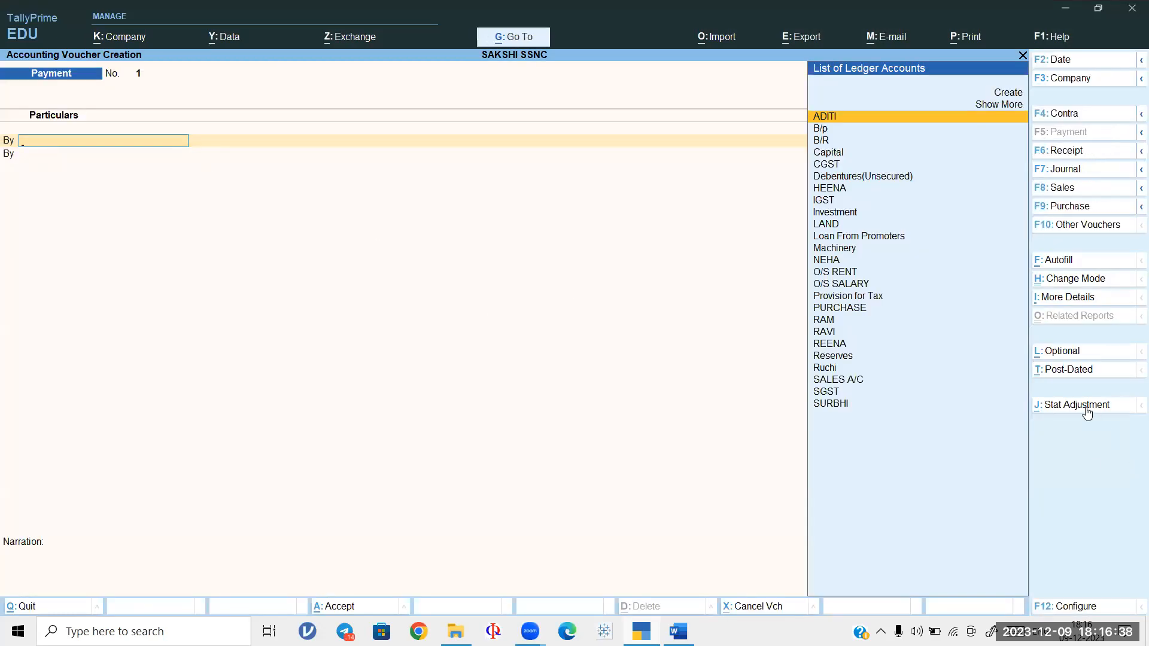
{"action": "left_click", "coordinate": [1092, 604]}
{"action": "type", "text": "YES"}
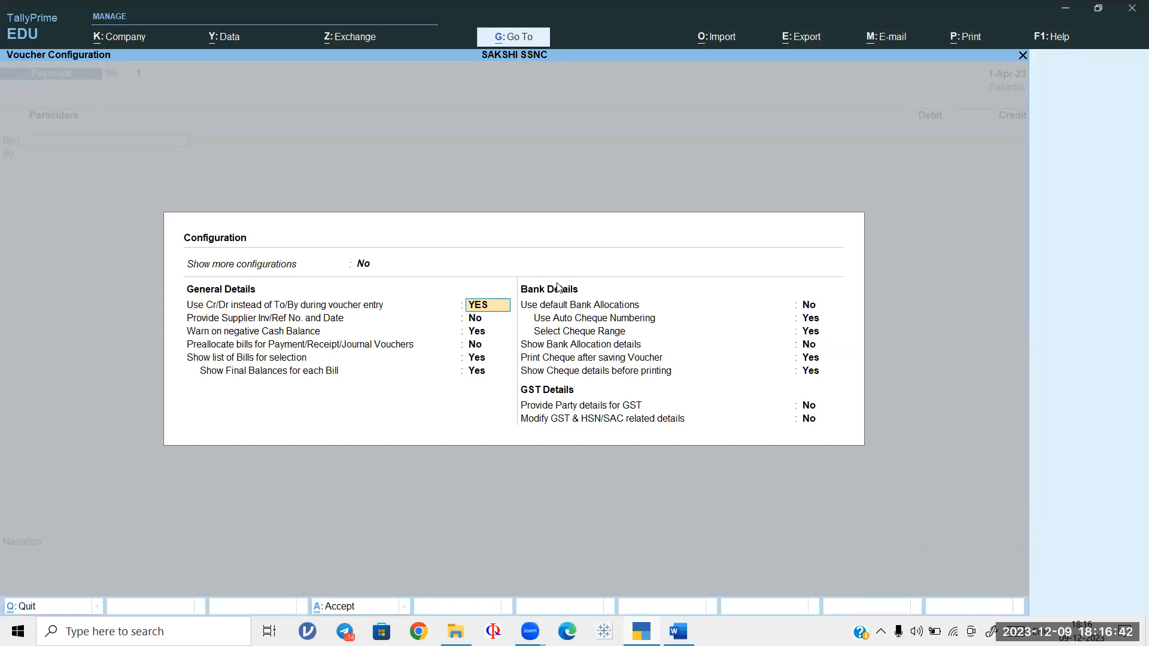
{"action": "key", "text": "Return"}
{"action": "key", "text": "ctrl+a"}
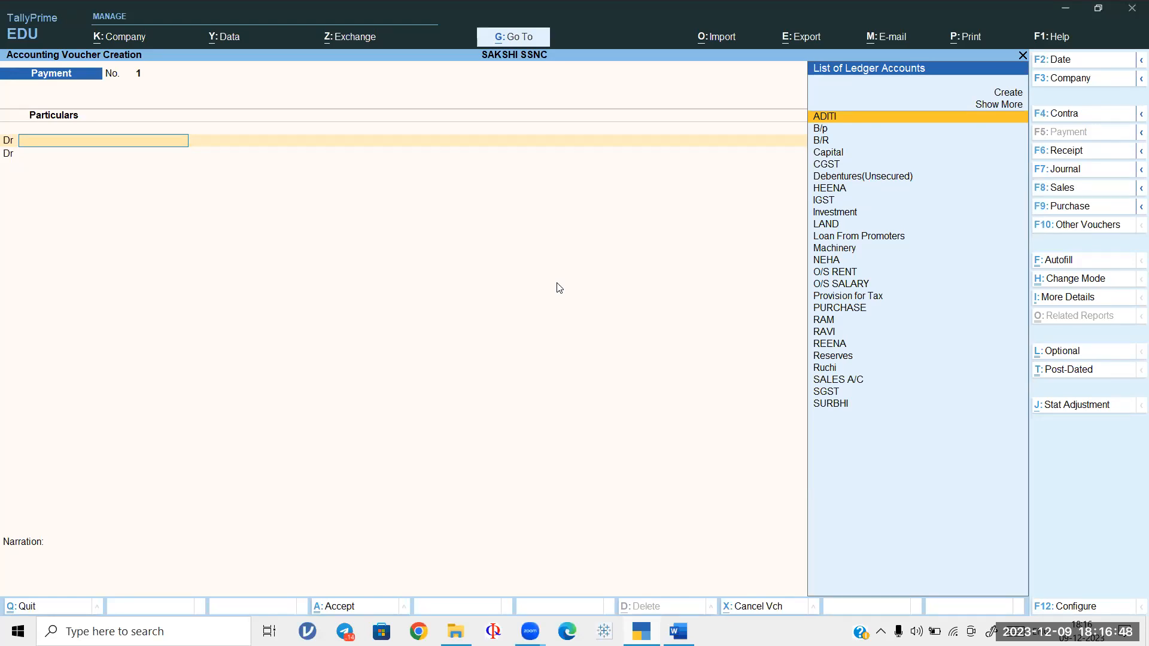
Step: Consult transaction 4 in the Word paper, debit its supplier with 100800 in the payment voucher, and make the next line a Cr entry
{"action": "left_click", "coordinate": [678, 631]}
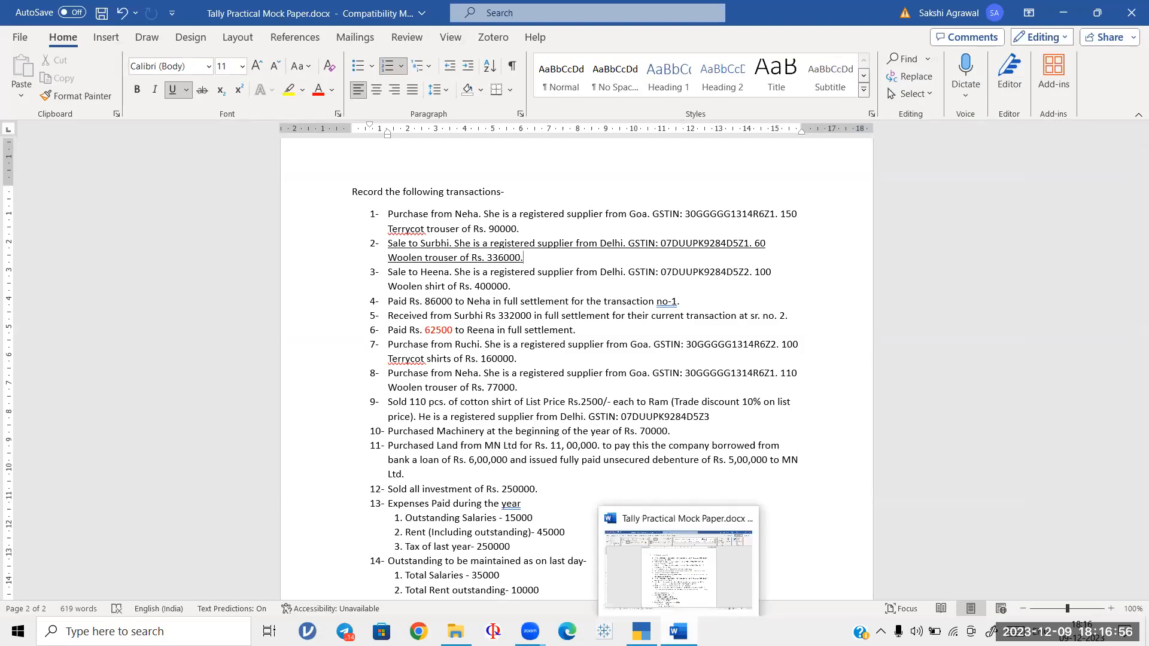
{"action": "left_click", "coordinate": [678, 632]}
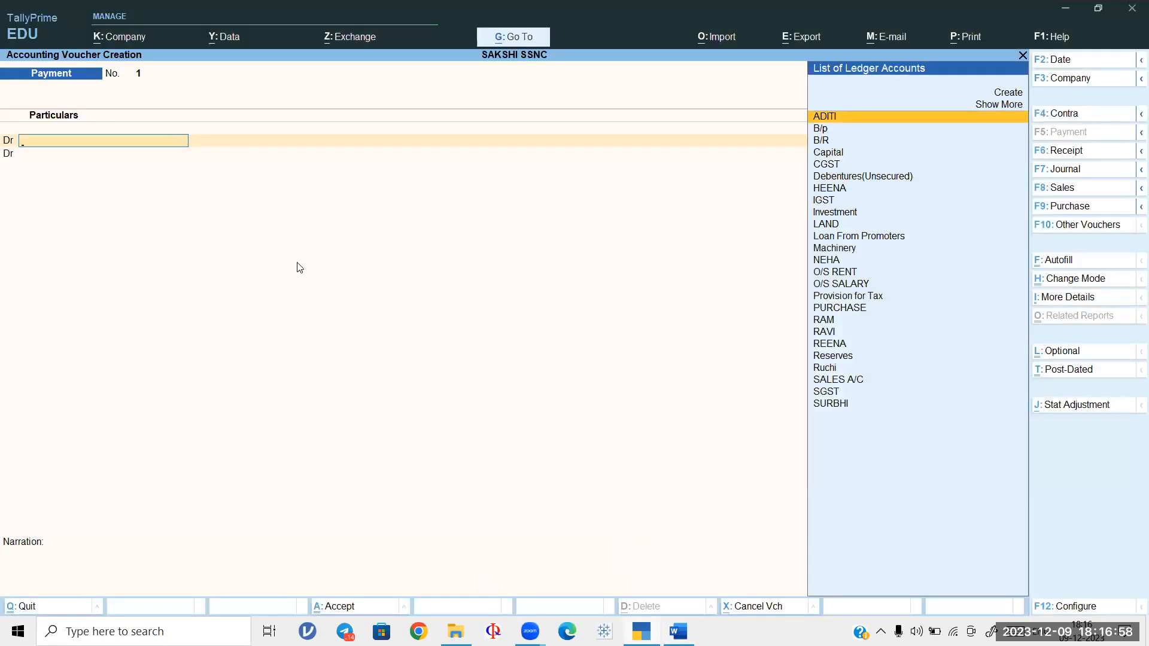
{"action": "type", "text": "NEHA"}
{"action": "key", "text": "Return"}
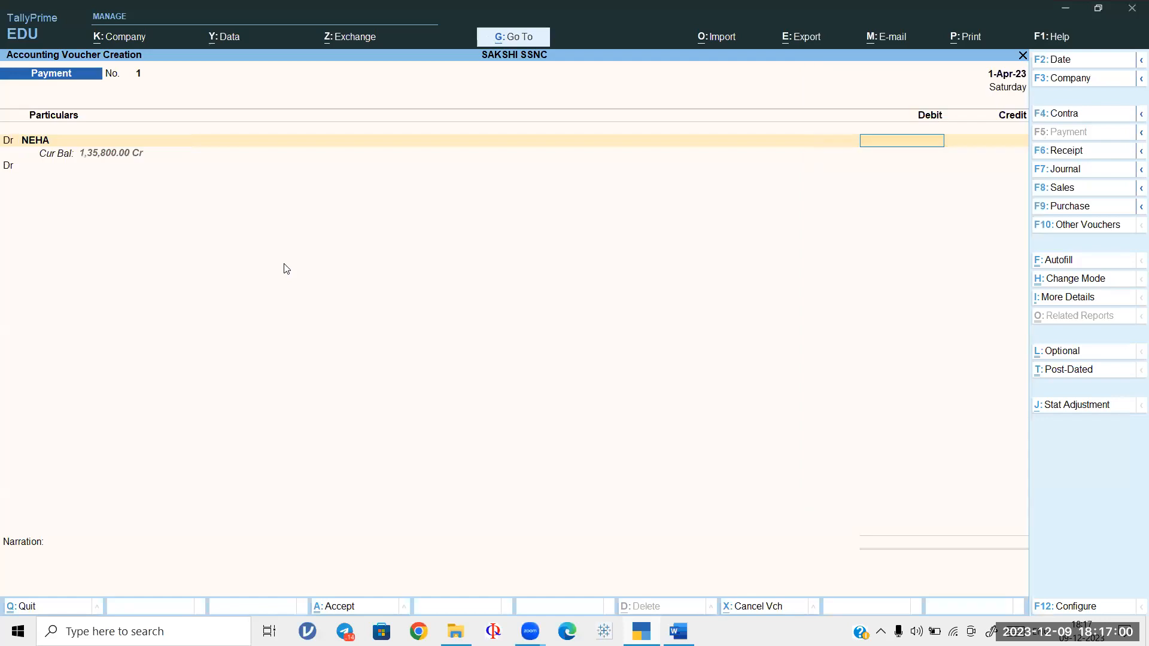
{"action": "type", "text": "100800"}
{"action": "key", "text": "Return"}
{"action": "type", "text": "C"}
{"action": "key", "text": "Return"}
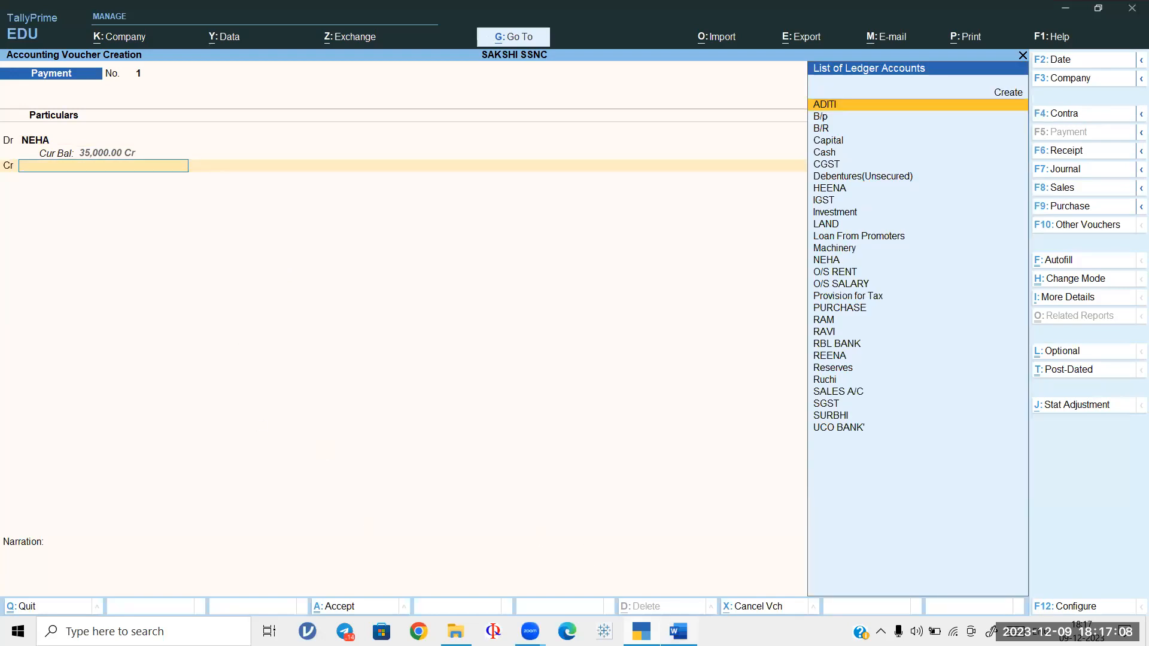
Step: Switch to the Word paper and check its opening instructions for the bank used for payments to creditors
{"action": "left_click", "coordinate": [678, 631]}
{"action": "scroll", "coordinate": [593, 419], "scroll_direction": "down", "scroll_amount": 15}
{"action": "scroll", "coordinate": [594, 418], "scroll_direction": "up", "scroll_amount": 2}
{"action": "scroll", "coordinate": [593, 419], "scroll_direction": "up", "scroll_amount": 8}
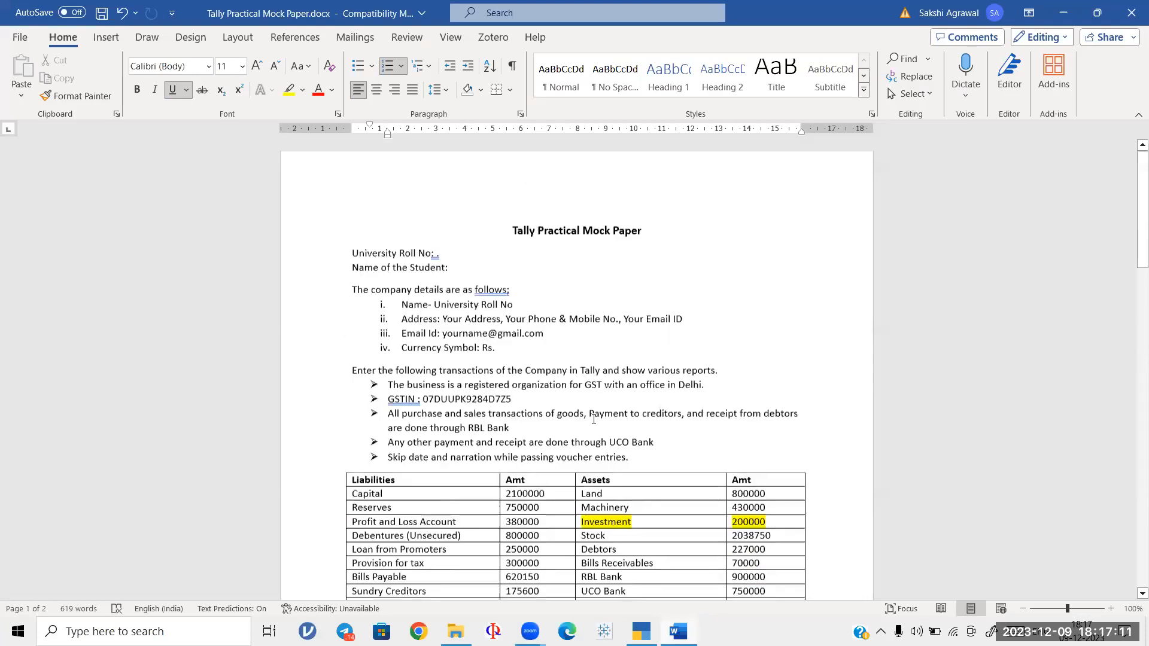
Step: Highlight the Word paper's instruction on which bank handles goods transactions, payments to creditors and receipts from debtors
{"action": "left_click", "coordinate": [389, 414]}
{"action": "left_click_drag", "start_coordinate": [391, 417], "coordinate": [660, 430]}
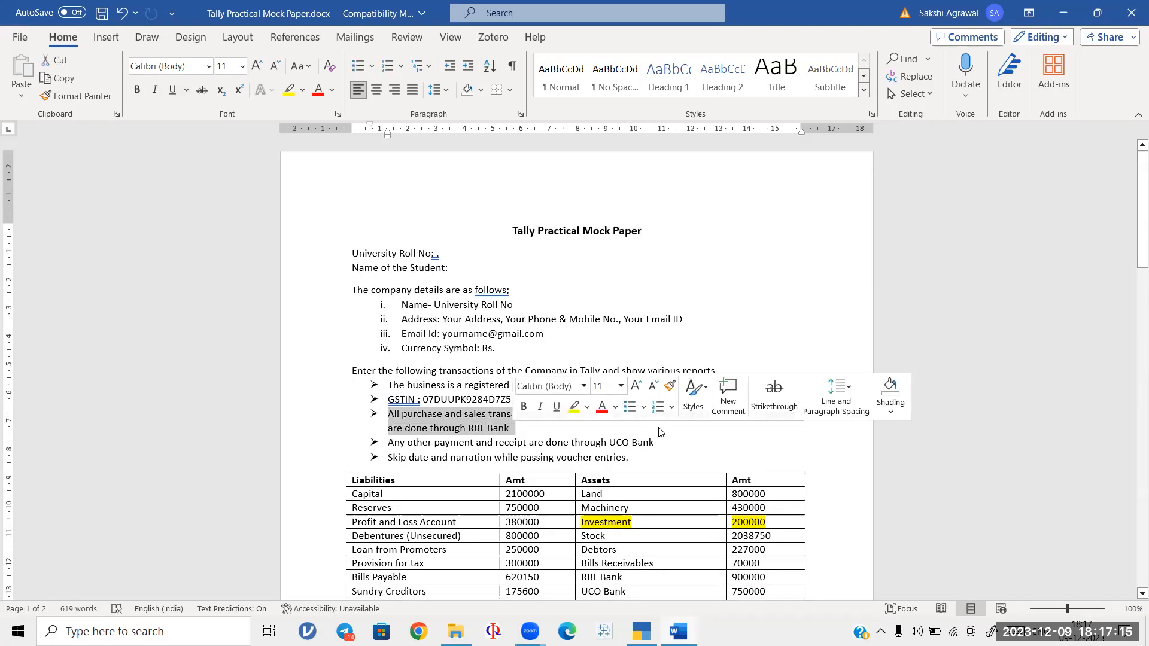
{"action": "left_click", "coordinate": [717, 433]}
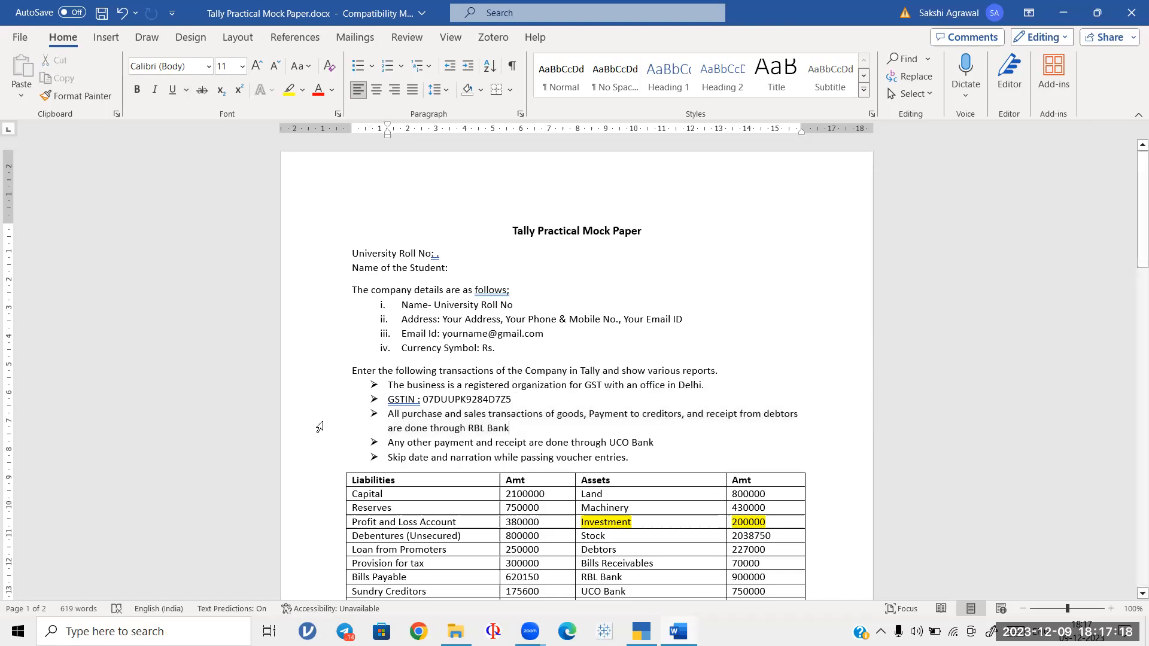
Step: Switch to TallyPrime, credit RBL BANK with 86000 in the payment voucher, and accept the default cheque details in its bank allocation
{"action": "left_click", "coordinate": [1063, 12]}
{"action": "type", "text": "RBL"}
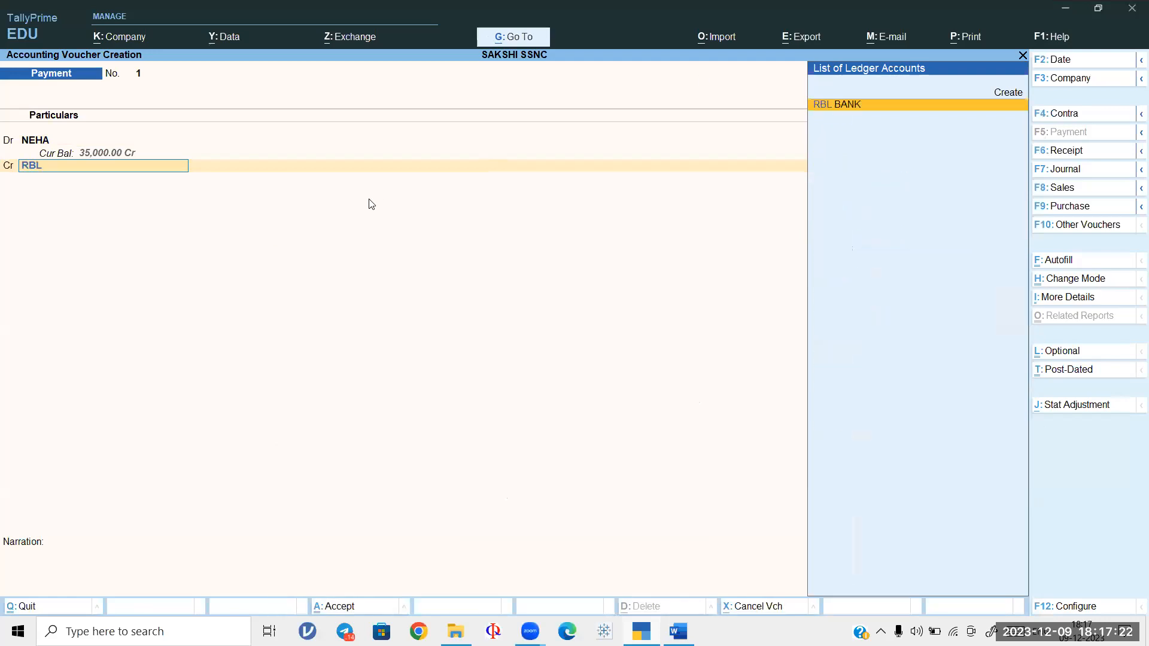
{"action": "key", "text": "Return"}
{"action": "type", "text": "86000"}
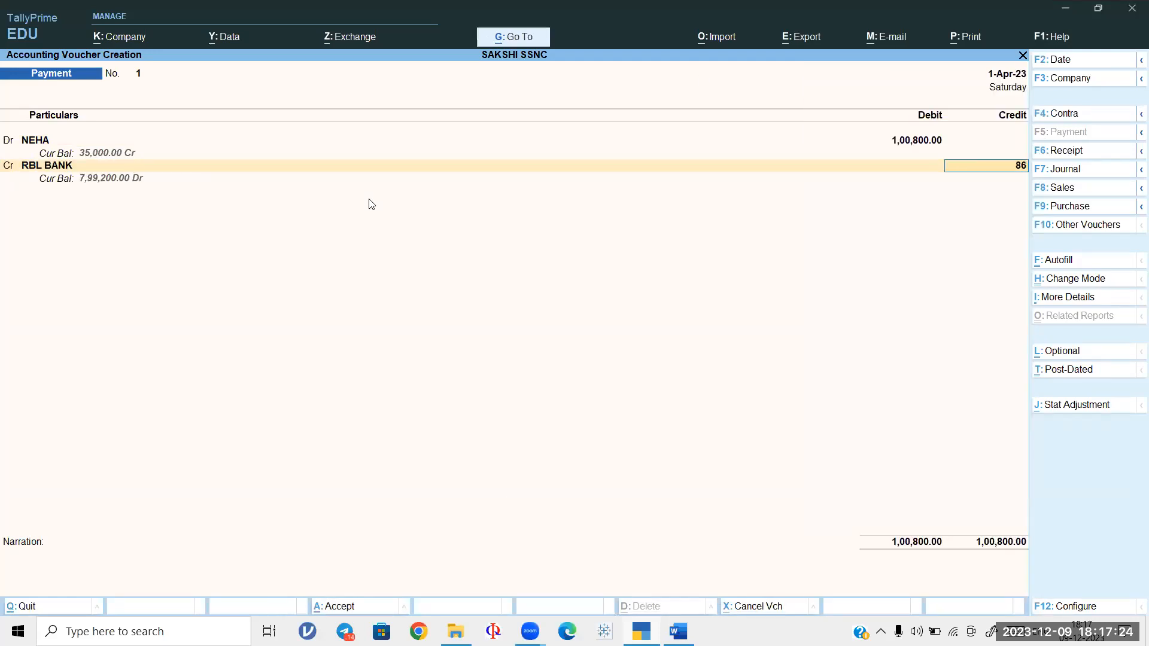
{"action": "key", "text": "Return"}
{"action": "key", "text": "Return"}
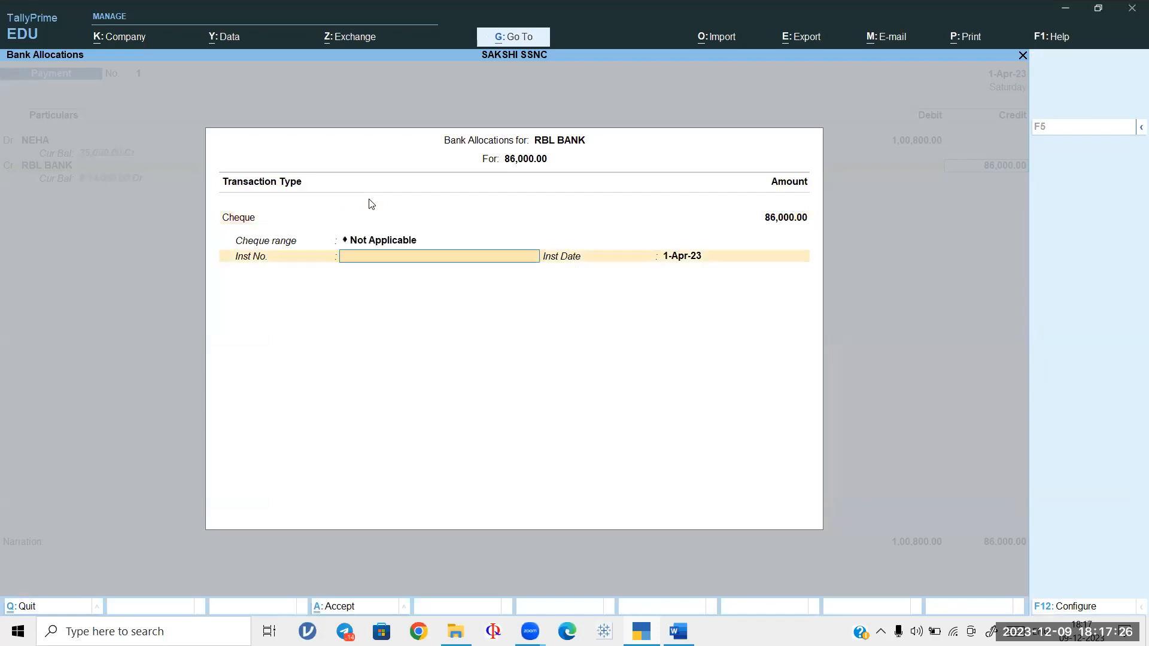
{"action": "key", "text": "Return"}
{"action": "key", "text": "Return"}
{"action": "key", "text": "Return"}
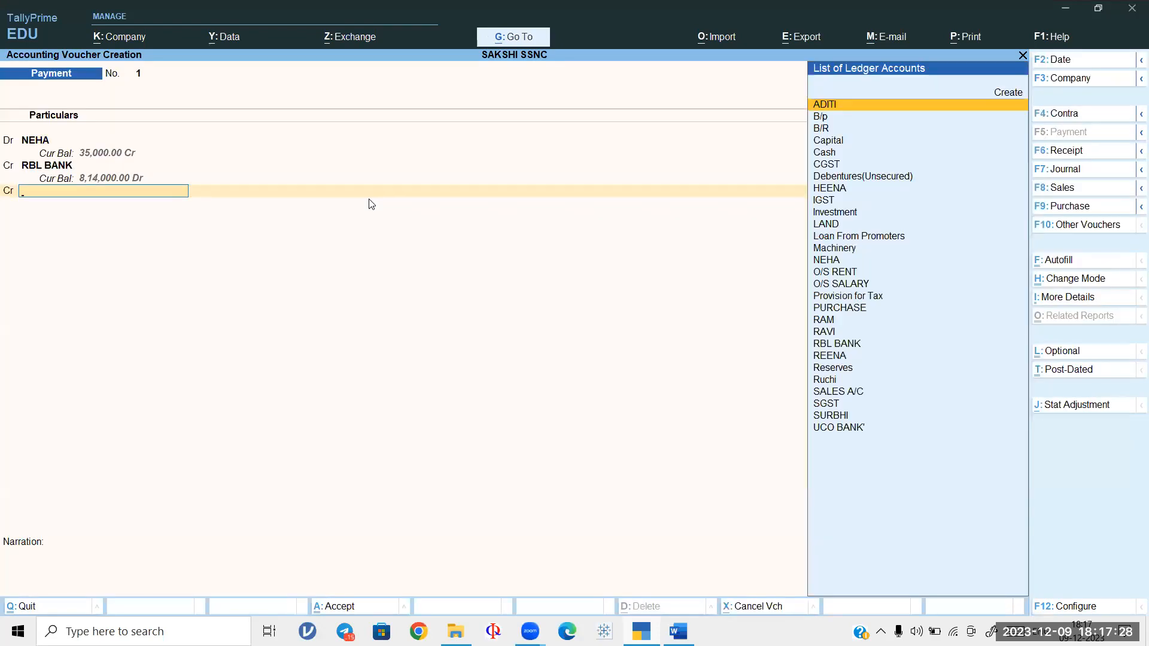
Step: Create the ledger DIS REC under Indirect Incomes, credit it with the remaining 14,800, and save the payment voucher
{"action": "type", "text": "DI"}
{"action": "key", "text": "Up"}
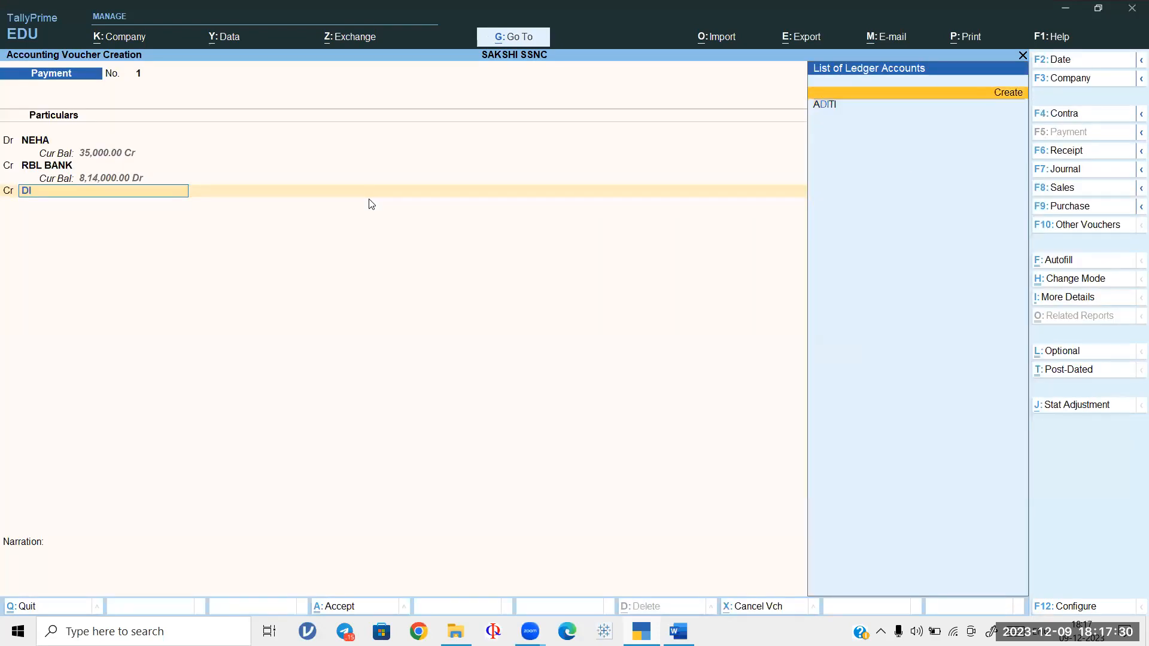
{"action": "key", "text": "Return"}
{"action": "type", "text": "DIS REC"}
{"action": "key", "text": "Return"}
{"action": "key", "text": "Return"}
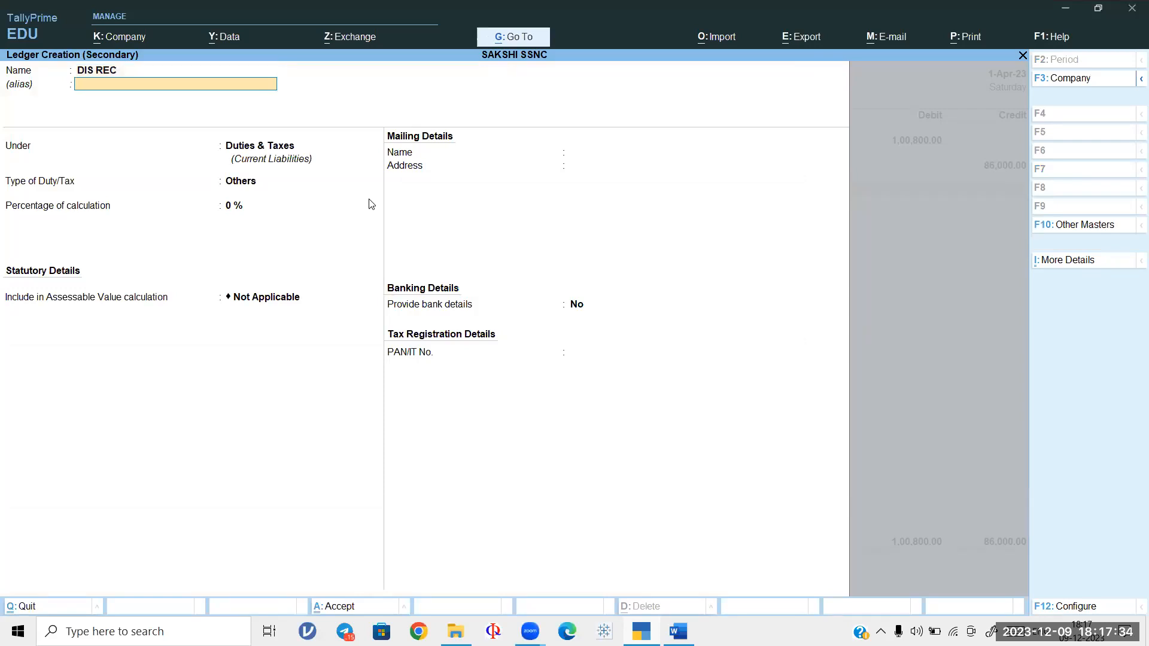
{"action": "type", "text": "INDI"}
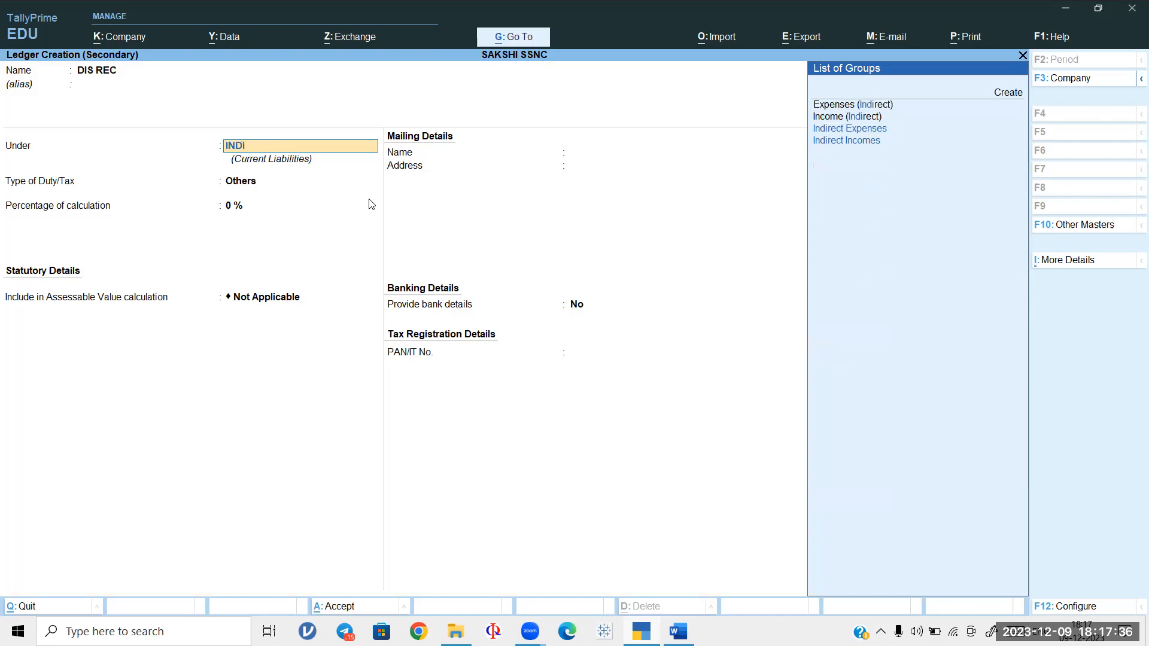
{"action": "key", "text": "Down"}
{"action": "key", "text": "Return"}
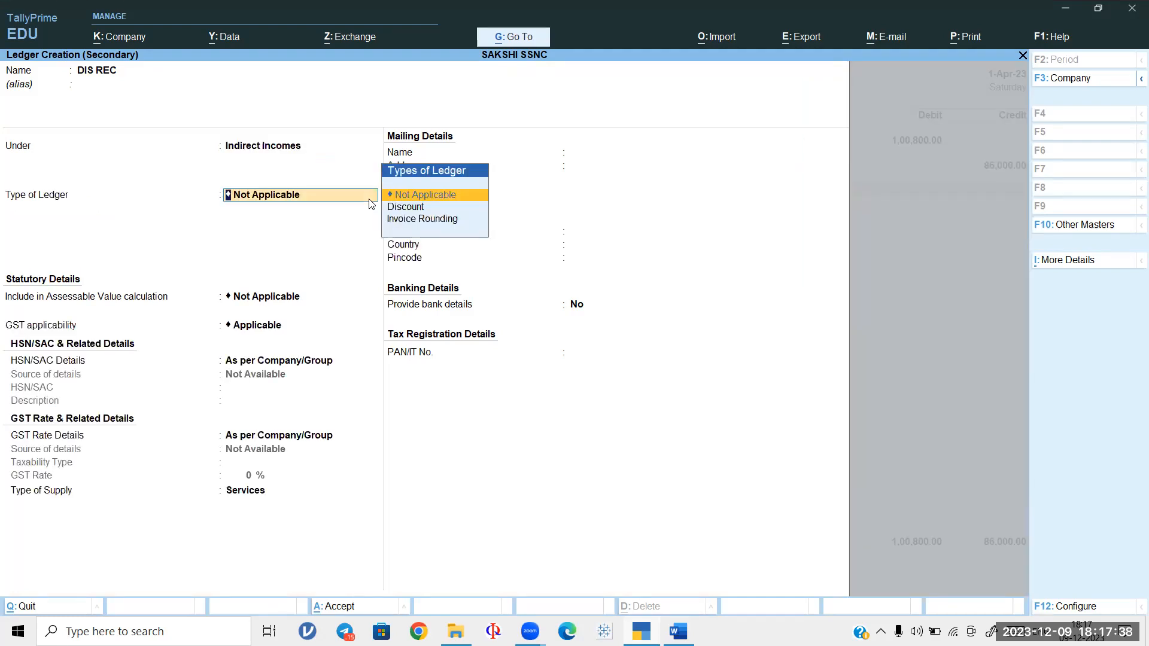
{"action": "key", "text": "ctrl+a"}
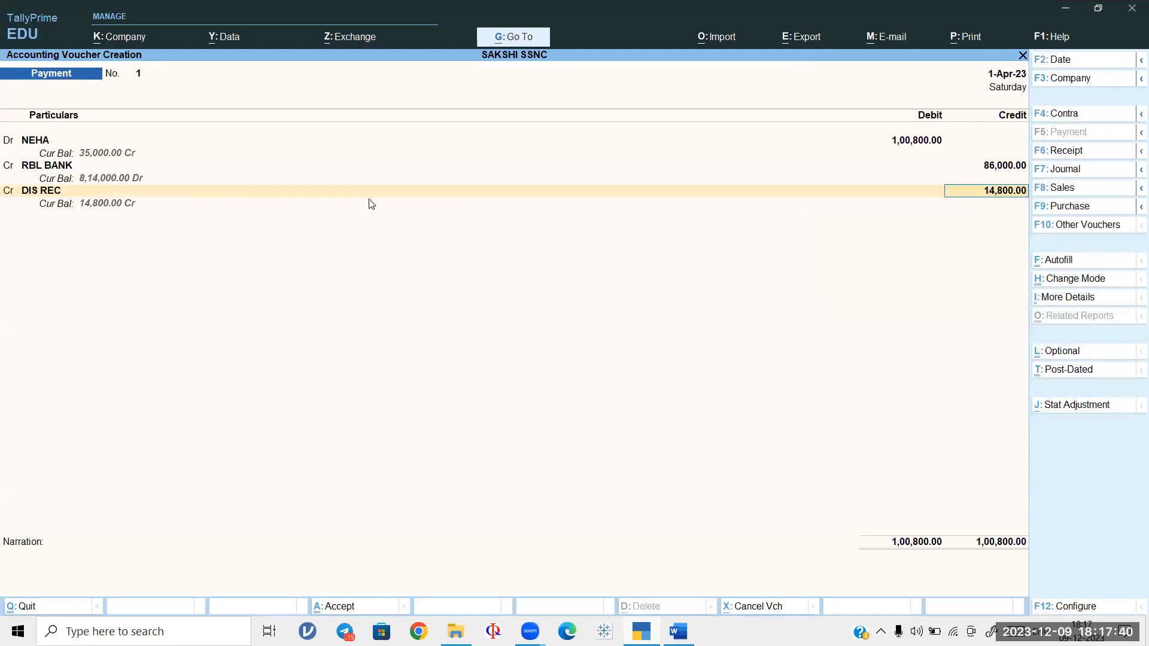
{"action": "key", "text": "ctrl"}
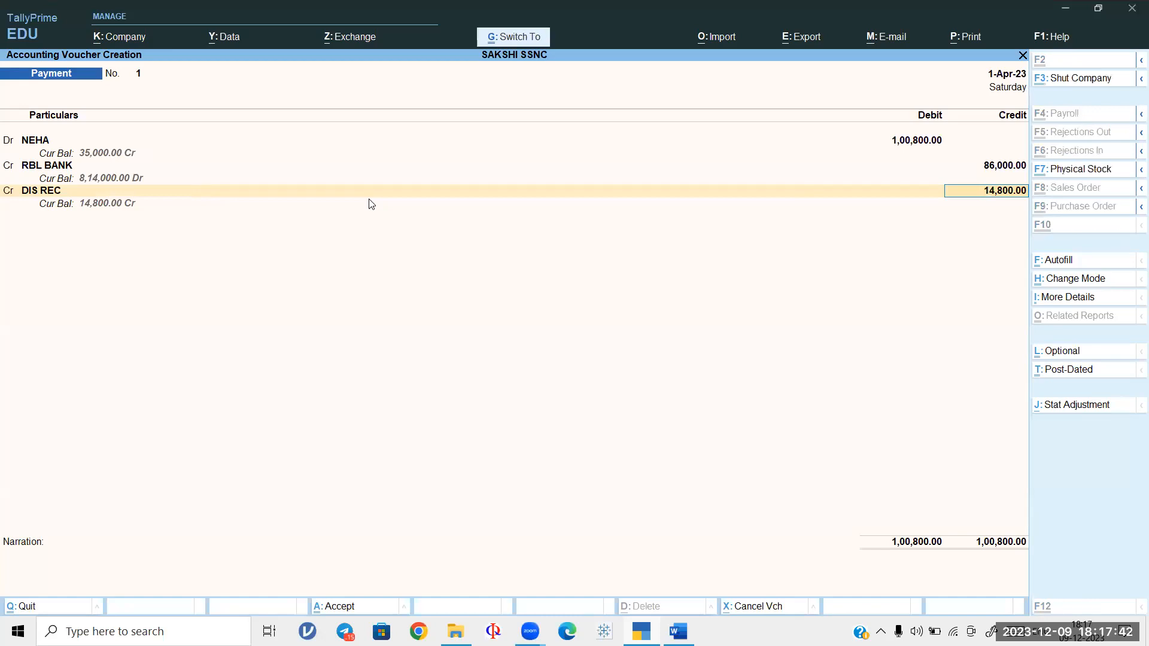
{"action": "key", "text": "ctrl+a"}
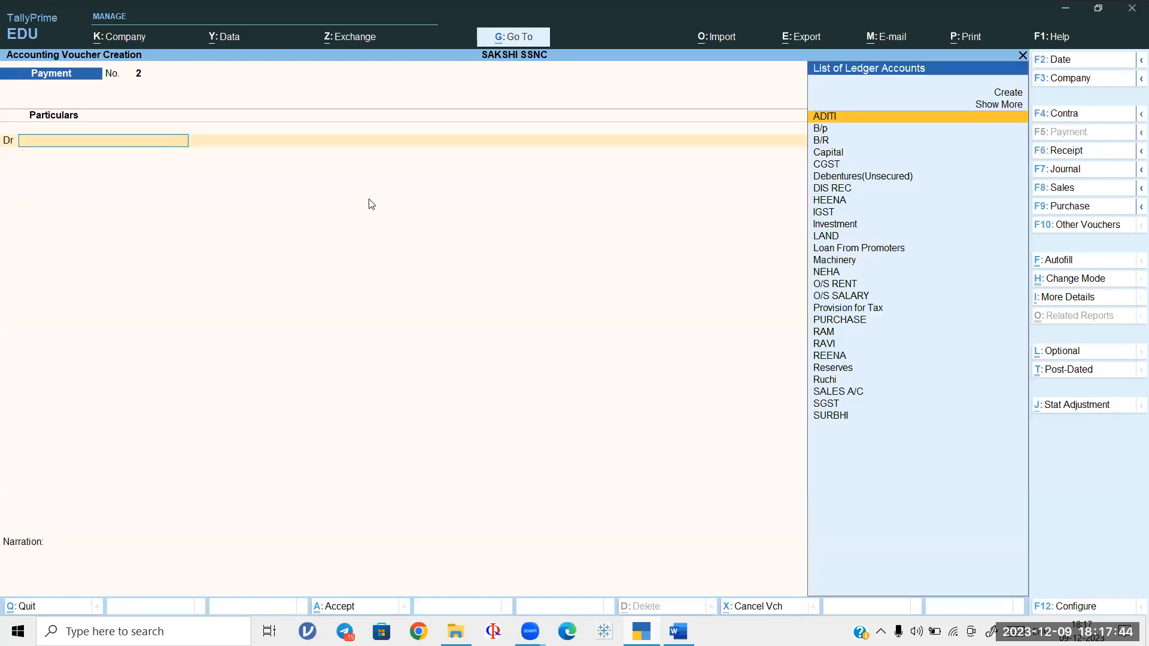
Step: Switch to the Word paper and consult transaction 5 together with the sale in transaction 2 that it settles
{"action": "left_click", "coordinate": [678, 631]}
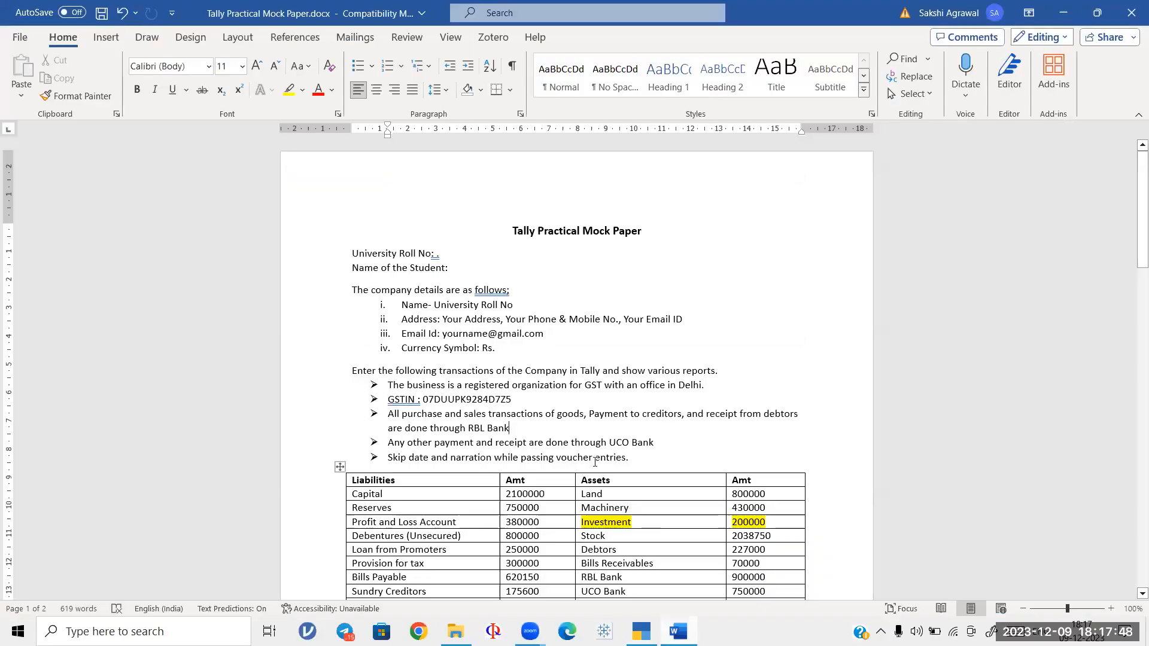
{"action": "scroll", "coordinate": [609, 478], "scroll_direction": "down", "scroll_amount": 20}
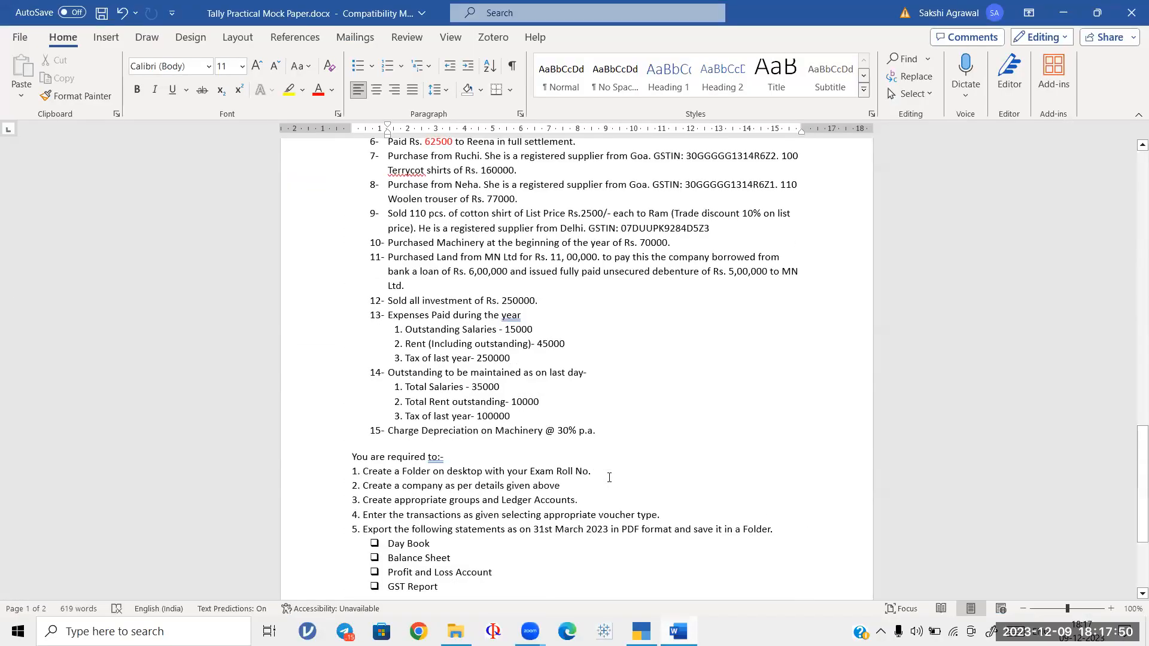
{"action": "scroll", "coordinate": [609, 478], "scroll_direction": "up", "scroll_amount": 3}
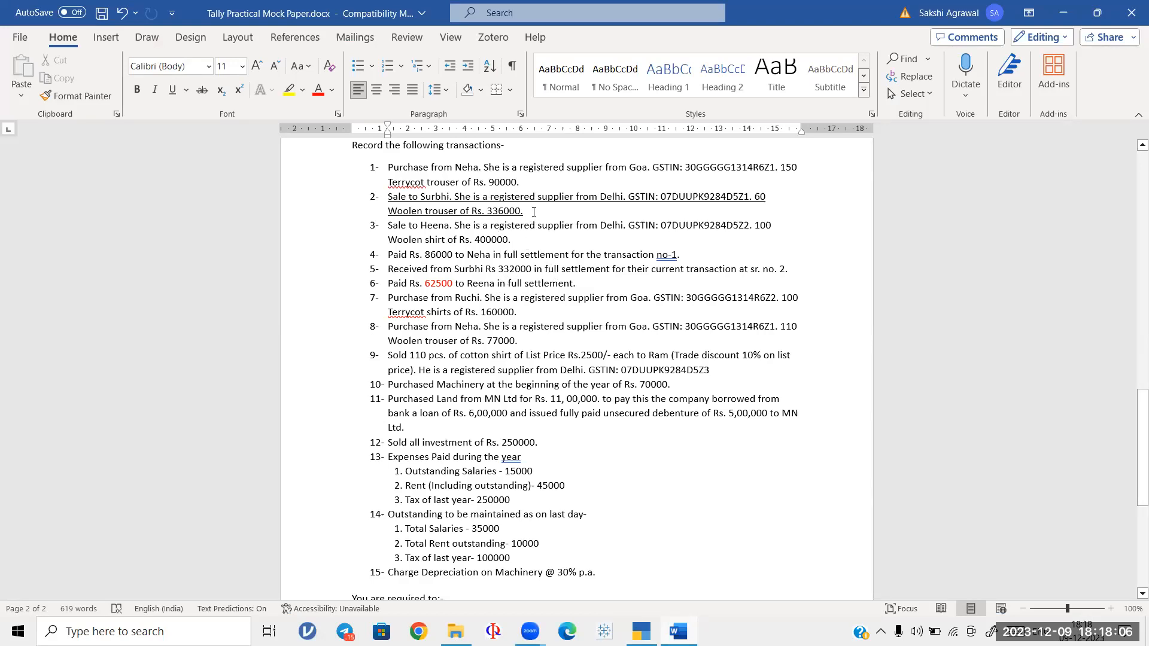
{"action": "left_click_drag", "start_coordinate": [524, 211], "coordinate": [486, 216]}
{"action": "left_click", "coordinate": [1059, 14]}
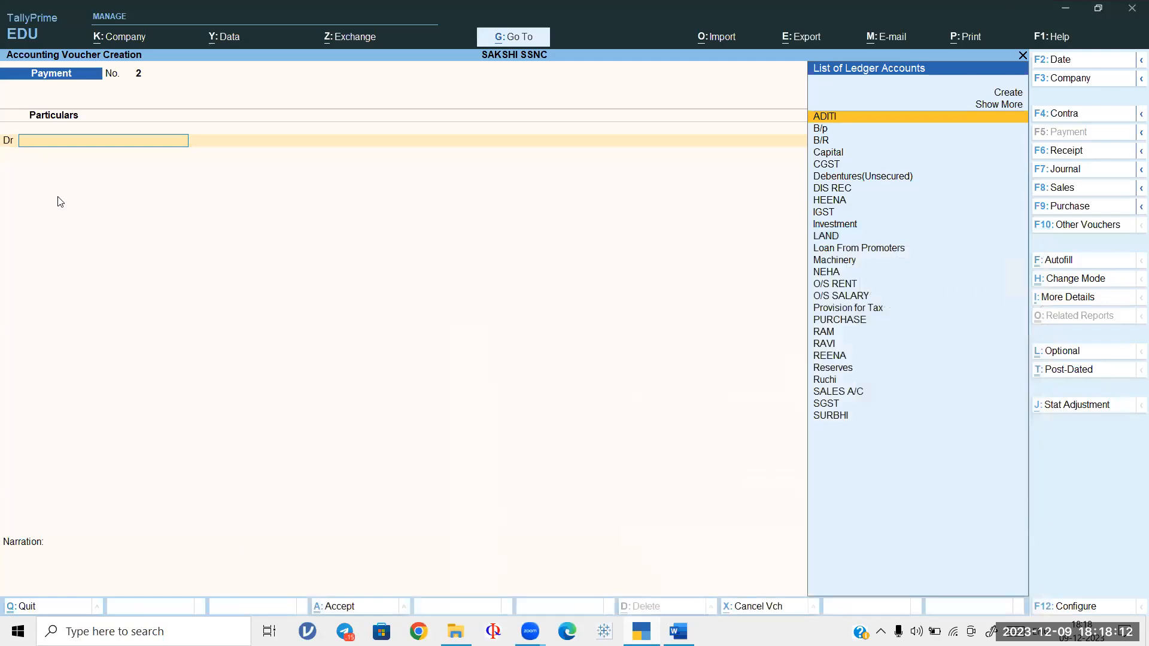
Step: Leave the new payment voucher and check the transaction 2 sale's GST-inclusive total in the detailed Day Book
{"action": "key", "text": "Escape"}
{"action": "key", "text": "Return"}
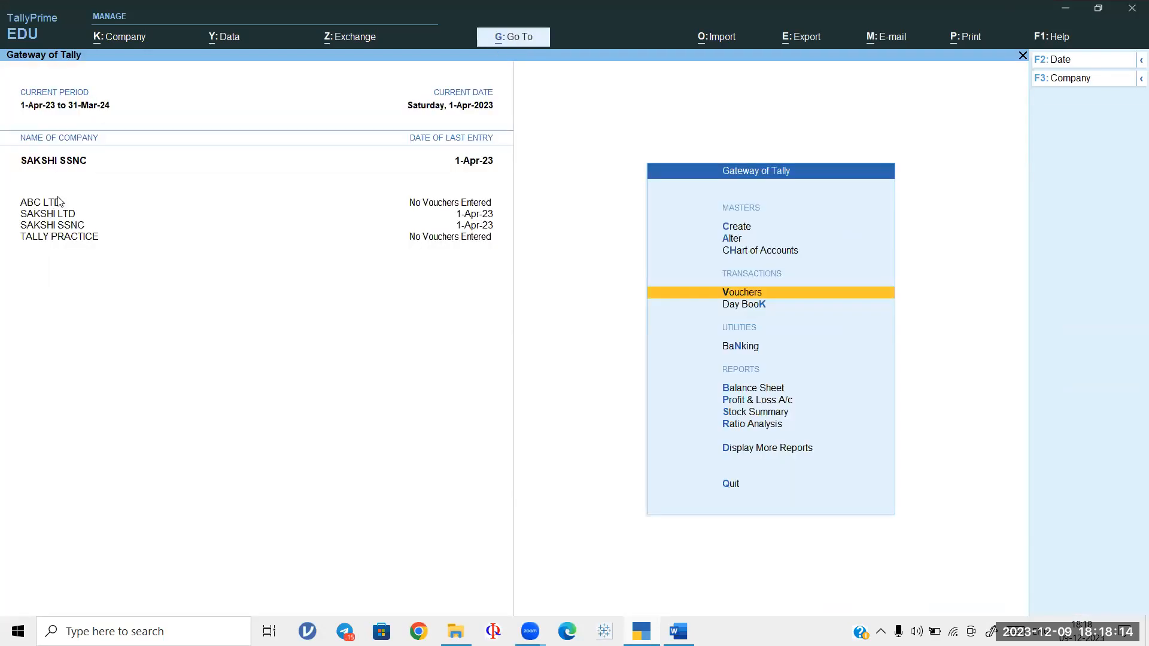
{"action": "key", "text": "Down"}
{"action": "key", "text": "Return"}
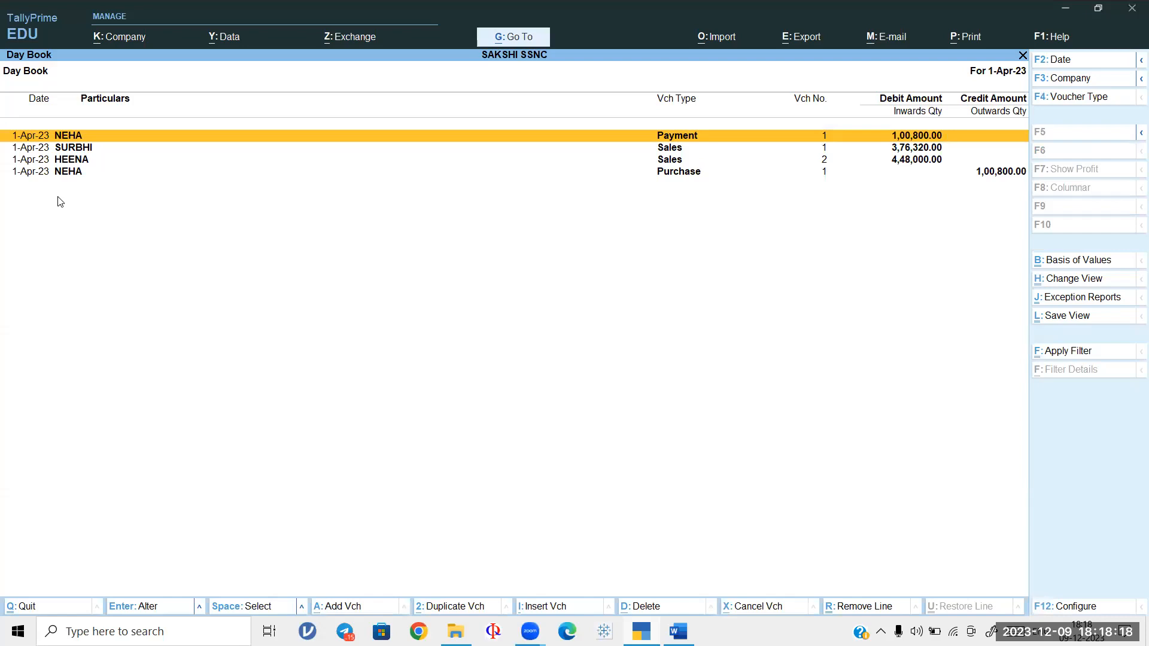
{"action": "key", "text": "Escape"}
{"action": "left_click", "coordinate": [532, 418]}
{"action": "key", "text": "alt+F5"}
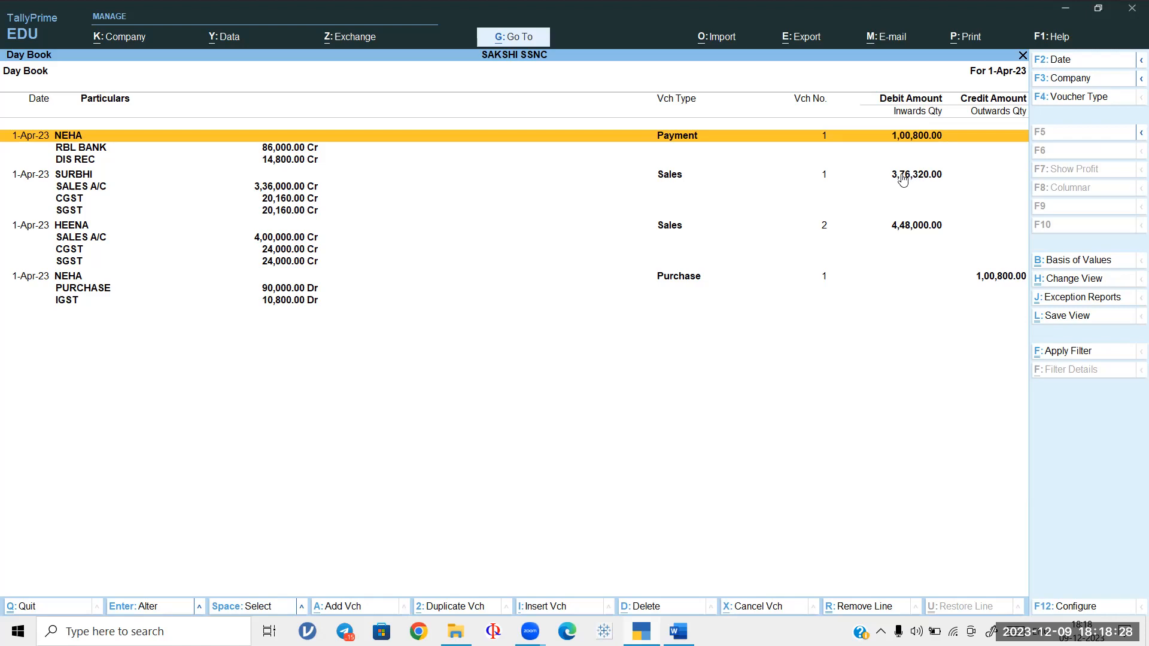
{"action": "key", "text": "Escape"}
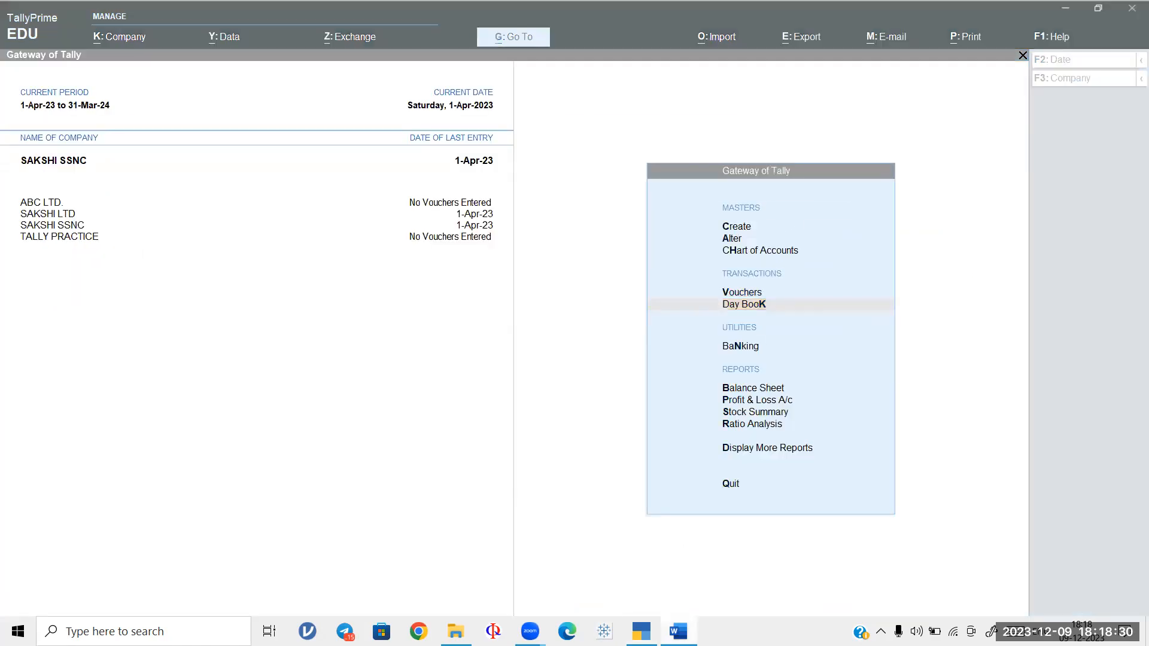
Step: Switch to the Word paper and check the amount received in full settlement in transaction 5
{"action": "key", "text": "alt+Tab"}
{"action": "left_click_drag", "start_coordinate": [486, 269], "coordinate": [532, 271]}
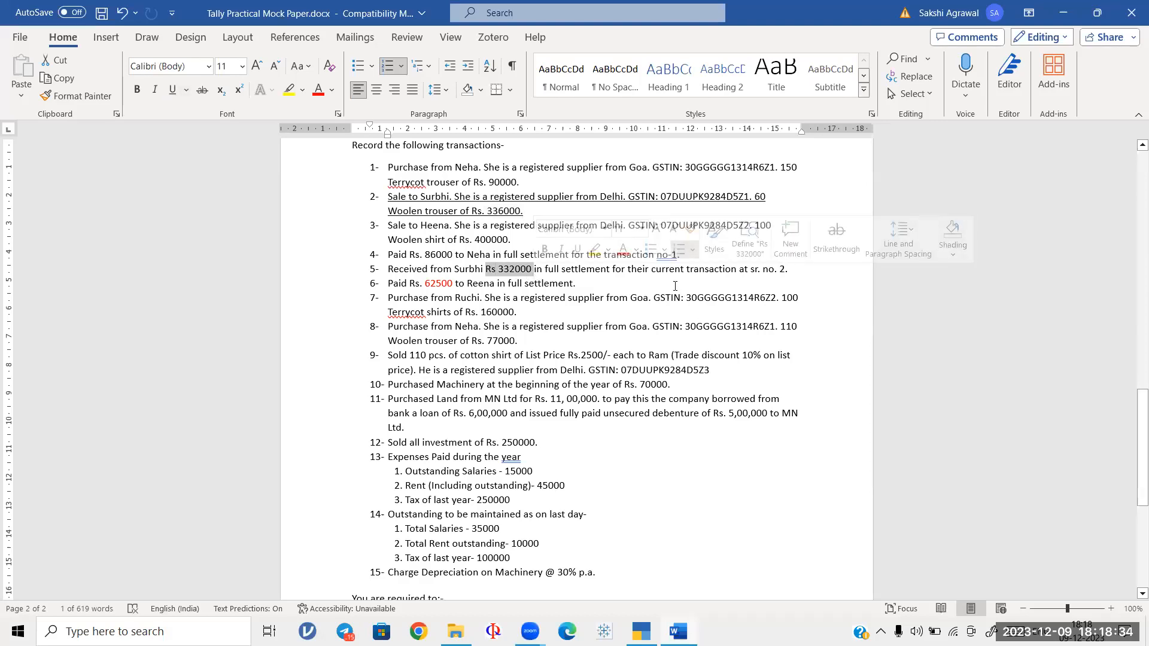
{"action": "left_click", "coordinate": [676, 284]}
{"action": "left_click", "coordinate": [1063, 13]}
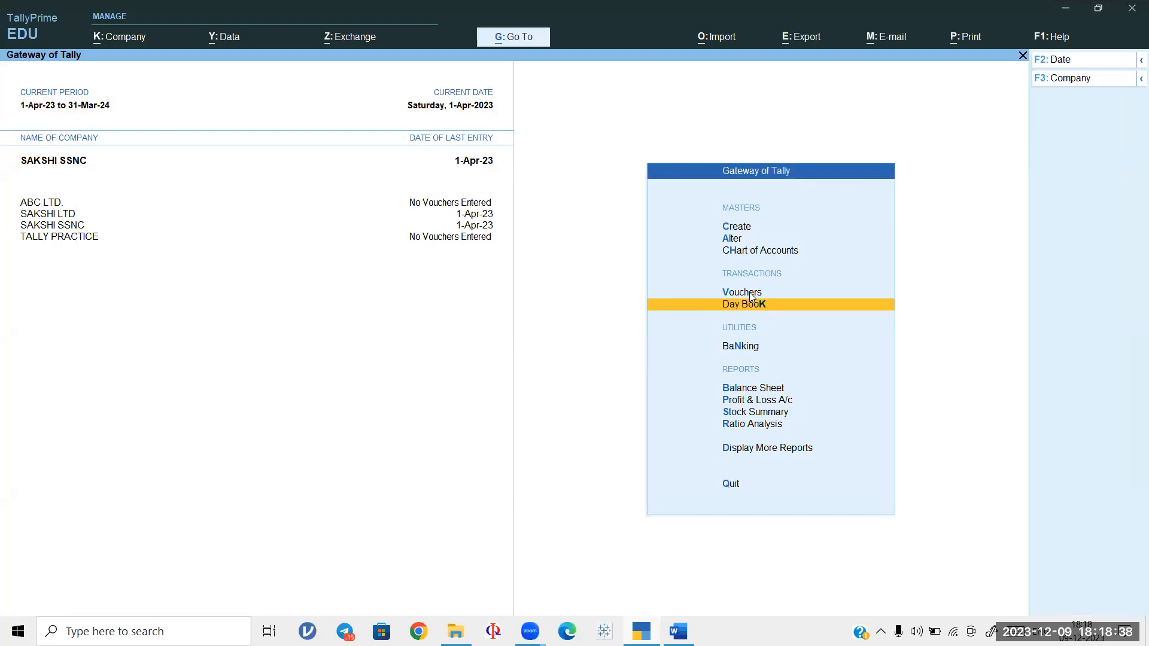
Step: Start a receipt voucher and credit transaction 5's customer with 3,76,320
{"action": "left_click", "coordinate": [748, 294]}
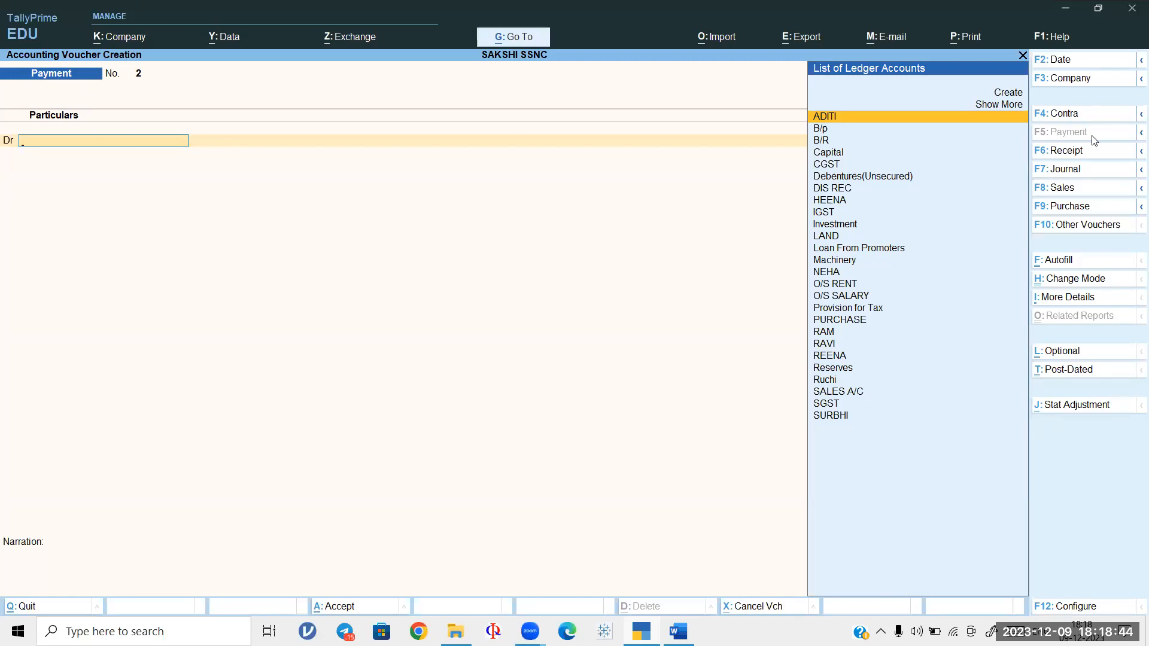
{"action": "left_click", "coordinate": [1071, 151]}
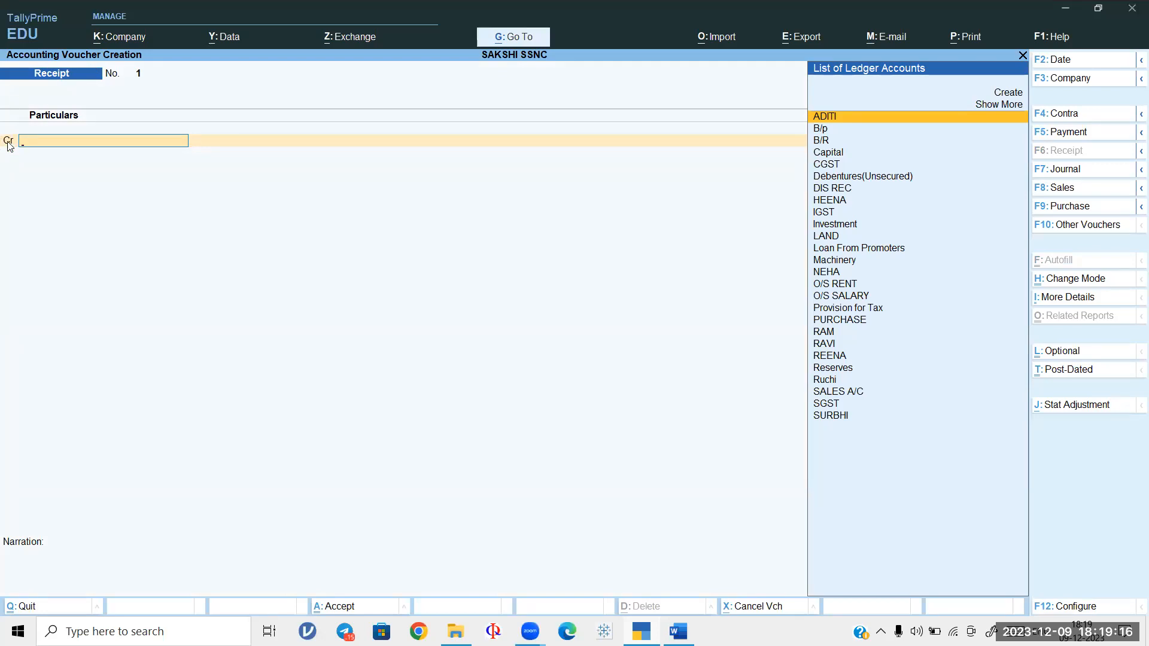
{"action": "type", "text": "SUR"}
{"action": "key", "text": "Return"}
{"action": "type", "text": "3,76,320"}
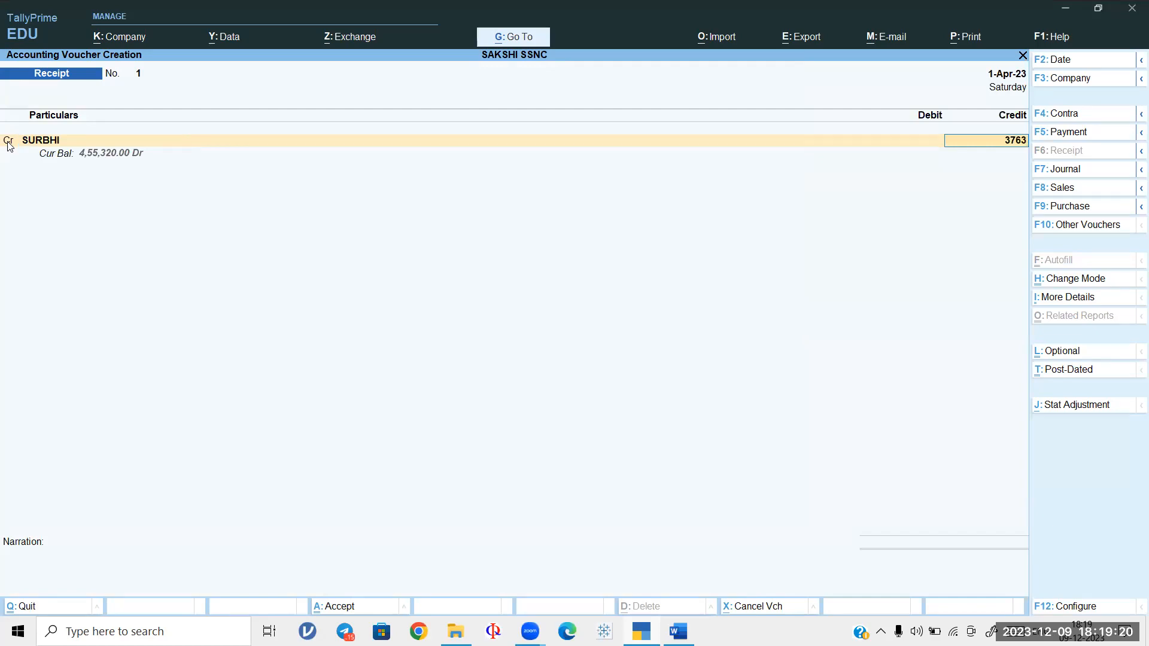
{"action": "key", "text": "Return"}
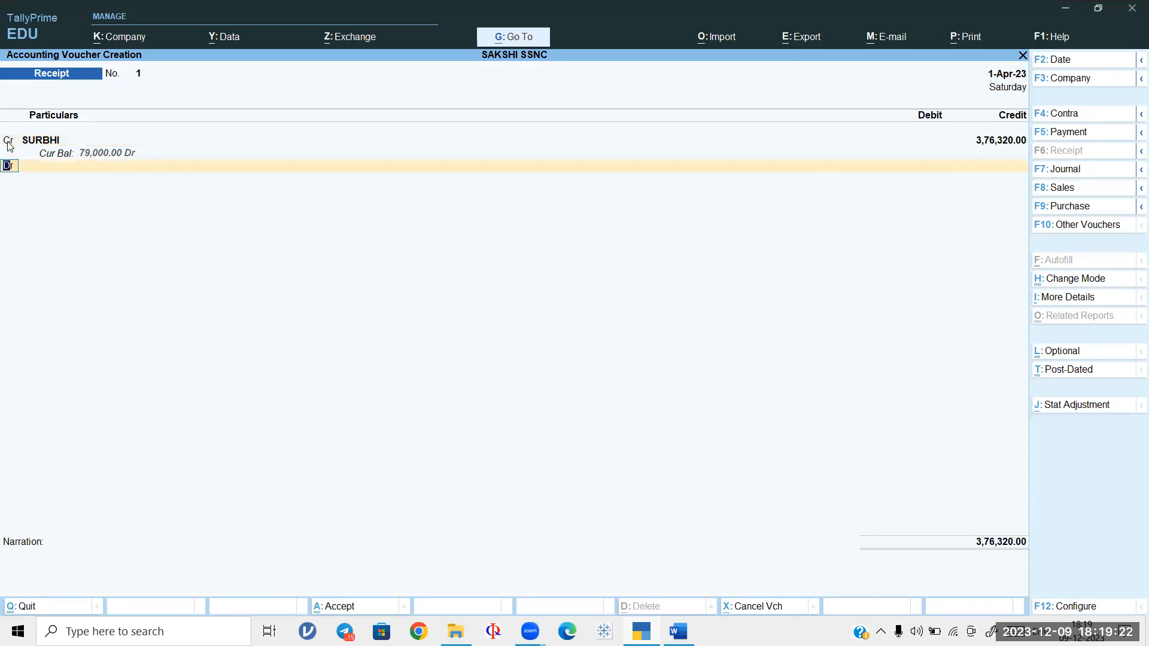
Step: Debit RBL BANK with 3,32,000 in the receipt voucher and accept the default Cheque/DD details in its bank allocation
{"action": "key", "text": "Return"}
{"action": "type", "text": "RBL"}
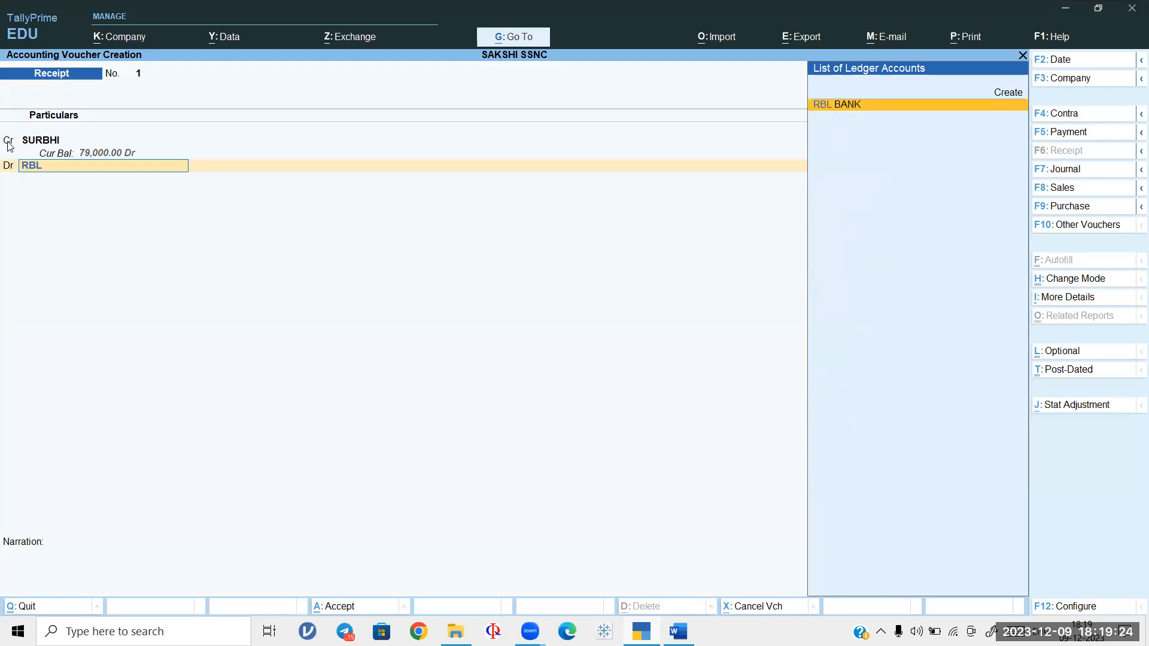
{"action": "key", "text": "Return"}
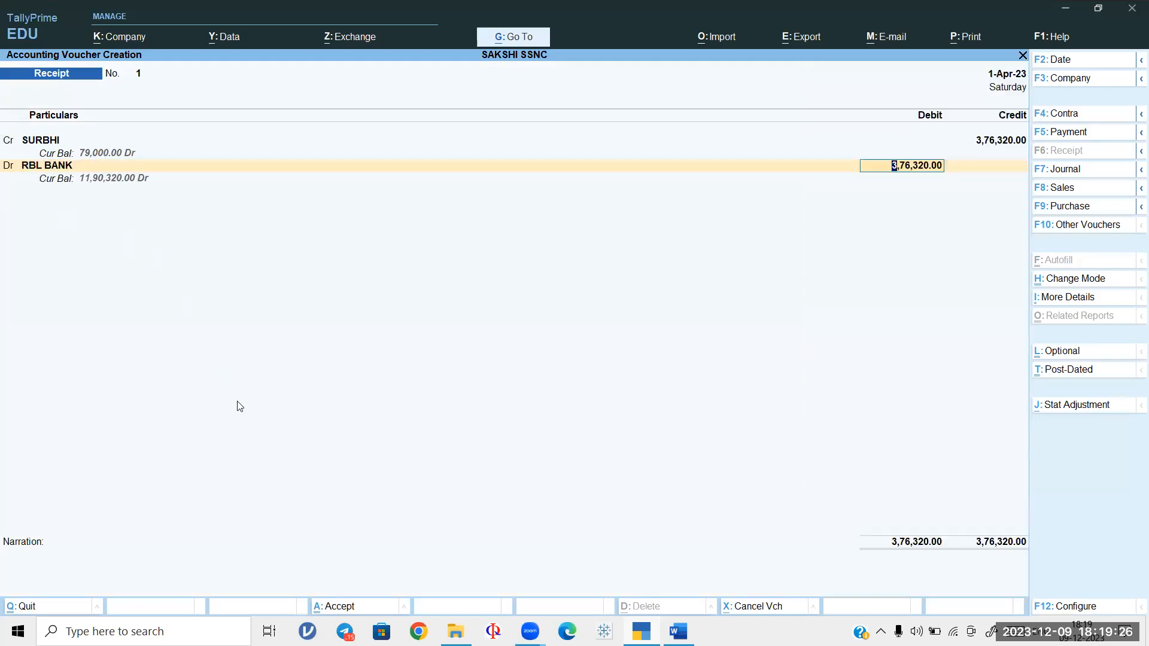
{"action": "left_click", "coordinate": [678, 631]}
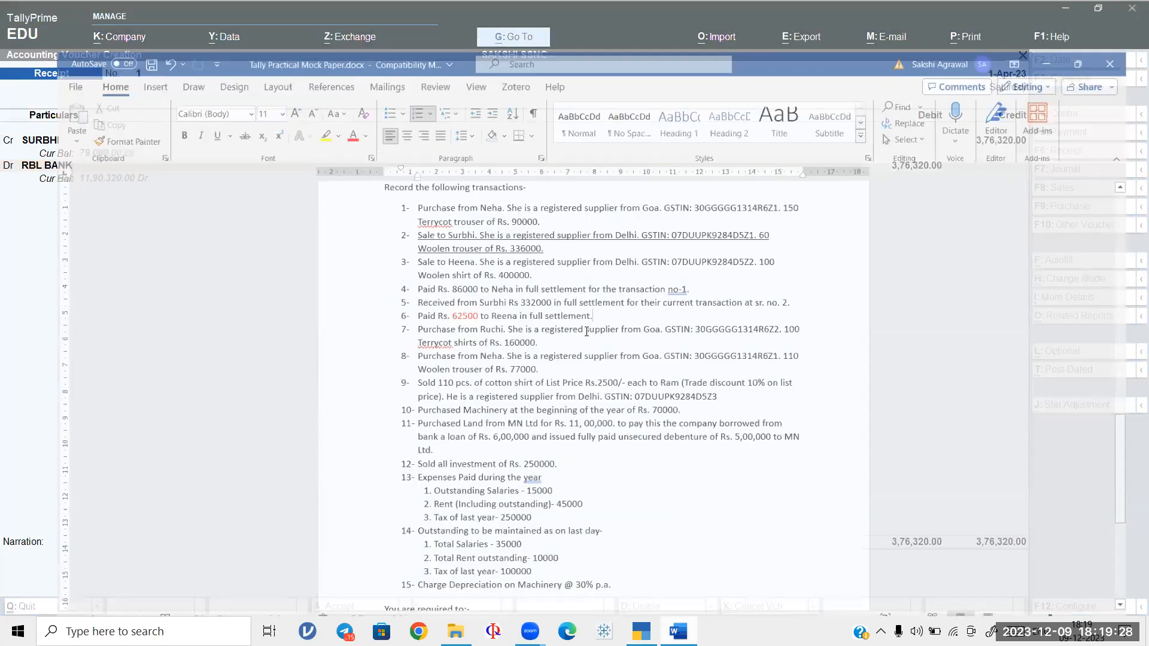
{"action": "key", "text": "alt+Tab"}
{"action": "type", "text": "3"}
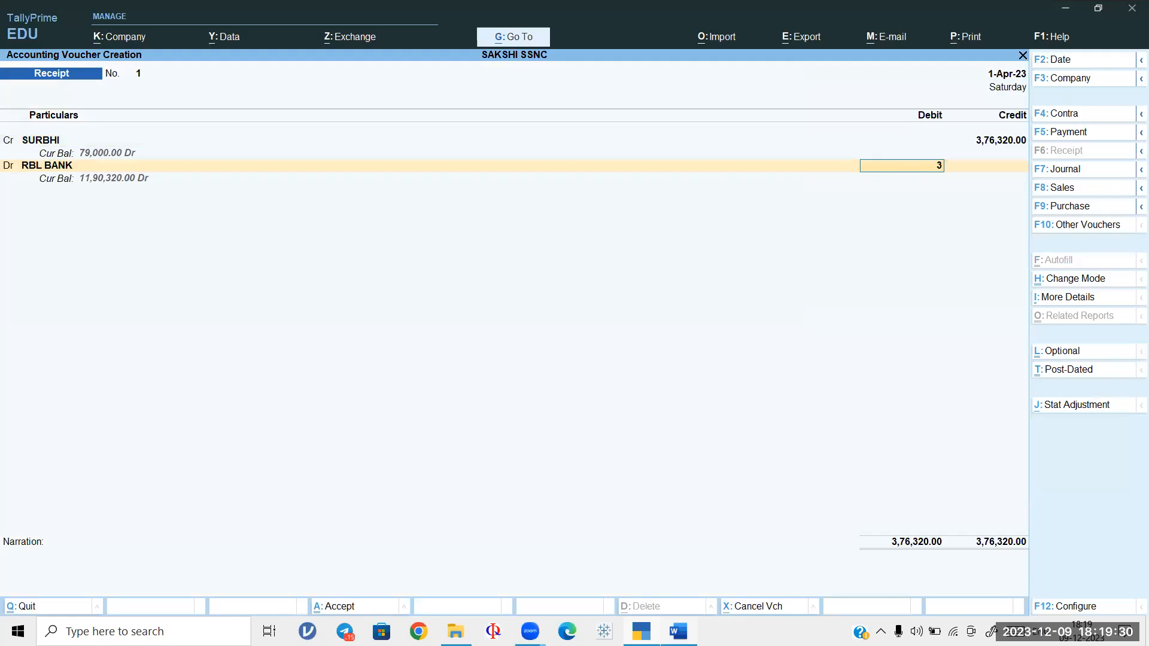
{"action": "type", "text": ",32,000"}
{"action": "key", "text": "Return"}
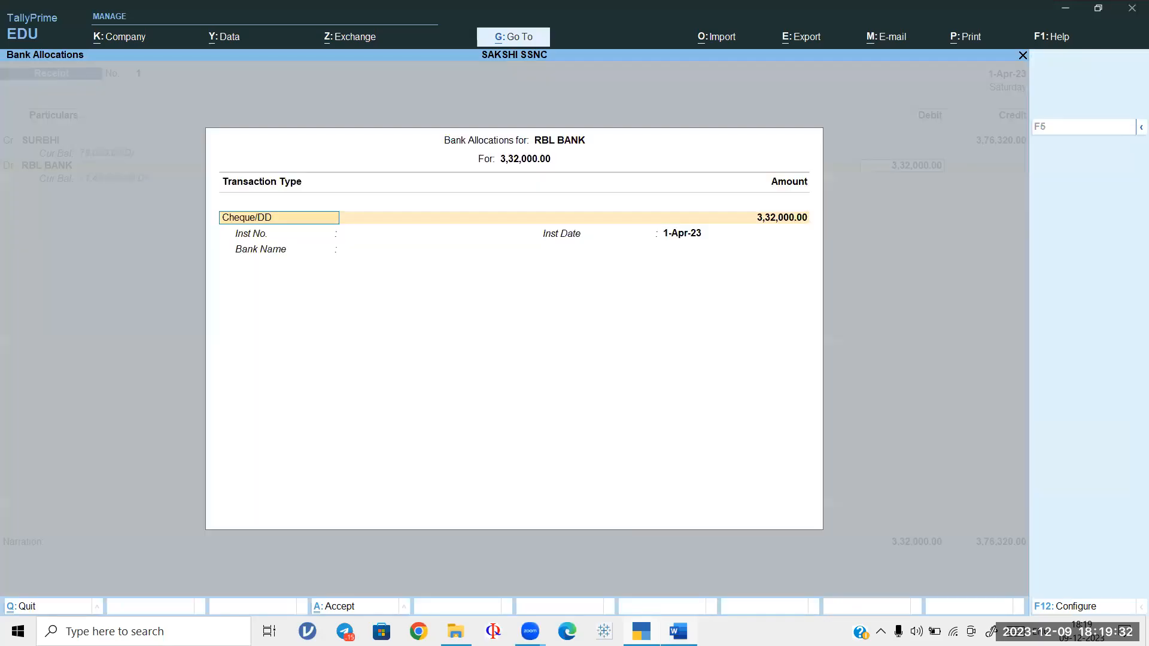
{"action": "key", "text": "Return"}
{"action": "key", "text": "Return"}
{"action": "key", "text": "Return"}
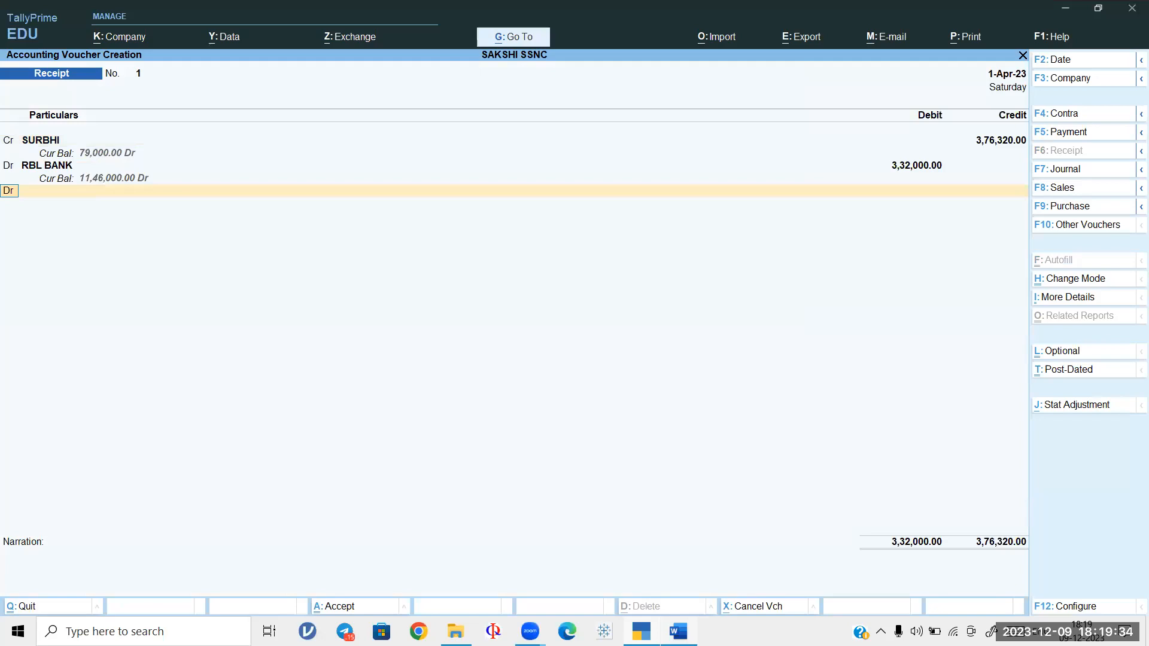
Step: Create a DIS ALLOWED ledger under Indirect Expenses for the receipt voucher's remaining debit of 44,320 and save the voucher
{"action": "key", "text": "Return"}
{"action": "type", "text": "DI"}
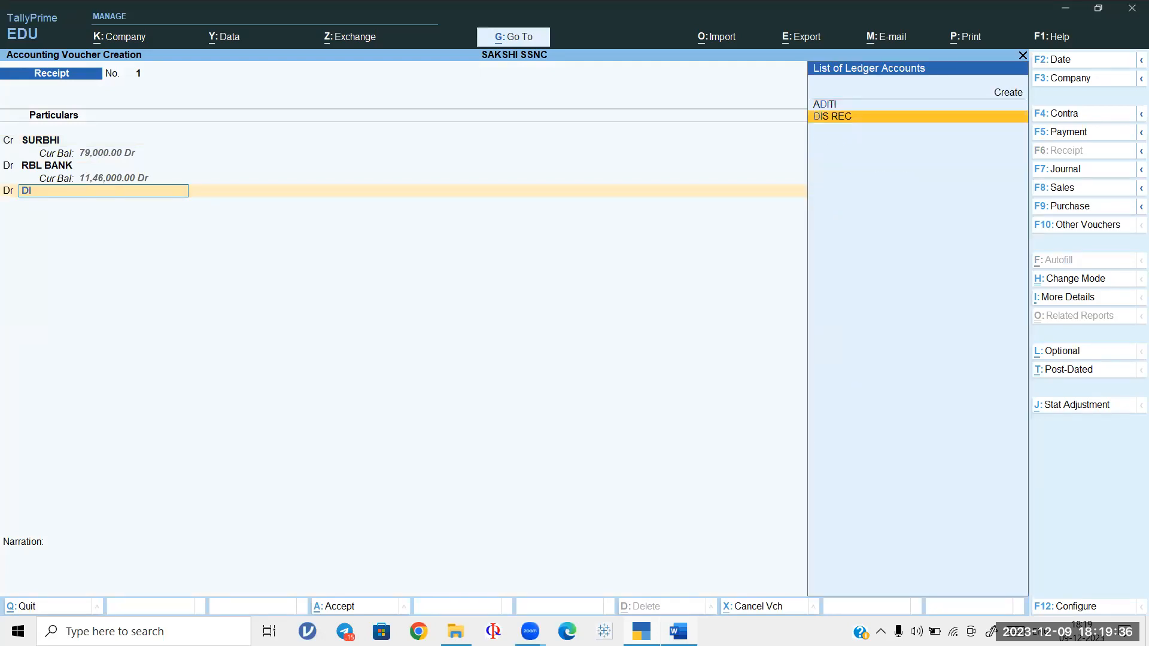
{"action": "key", "text": "Up"}
{"action": "key", "text": "Up"}
{"action": "key", "text": "Return"}
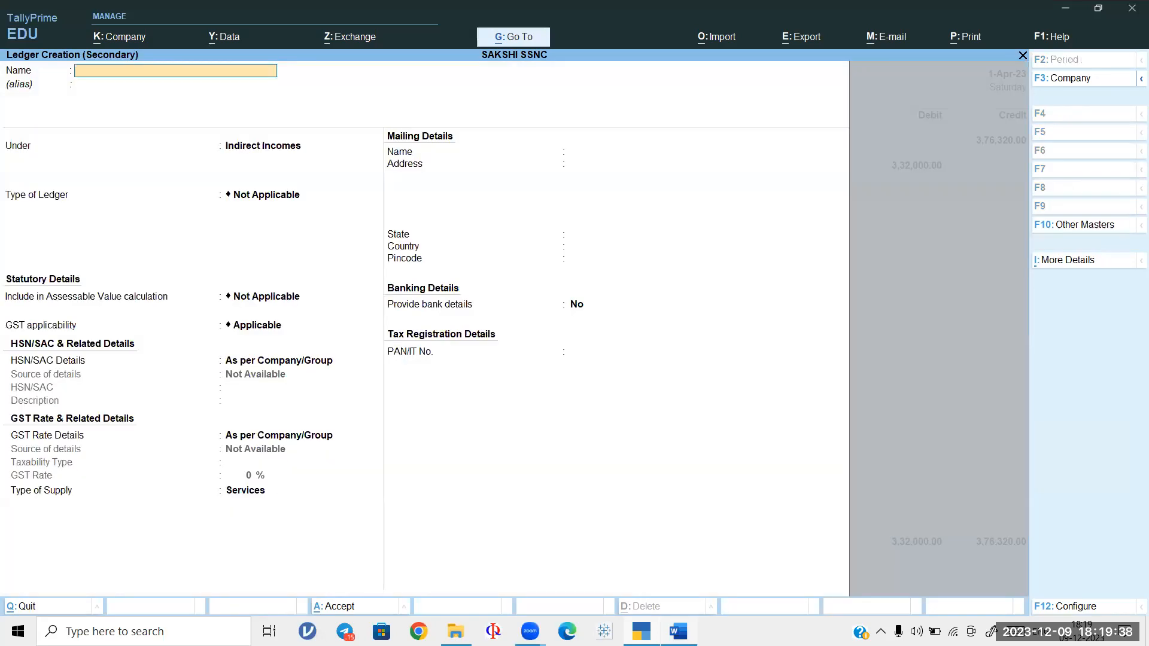
{"action": "type", "text": "DIS"}
{"action": "type", "text": "WED"}
{"action": "key", "text": "Return"}
{"action": "key", "text": "Return"}
{"action": "key", "text": "Up"}
{"action": "key", "text": "Return"}
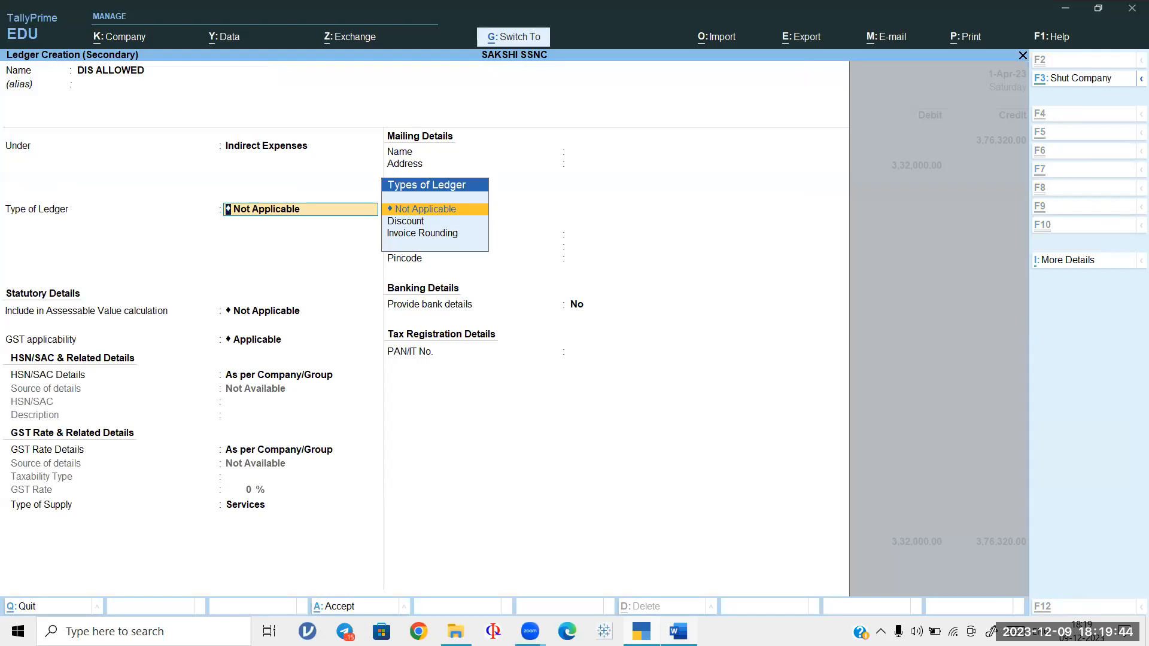
{"action": "key", "text": "ctrl+a"}
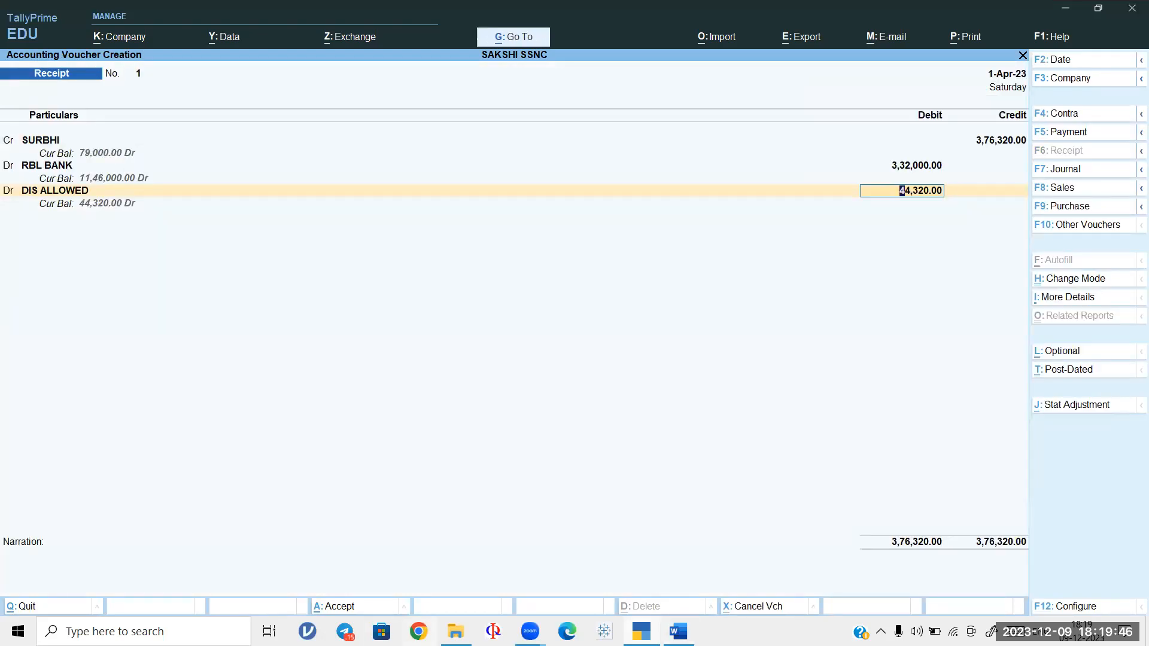
{"action": "key", "text": "Return"}
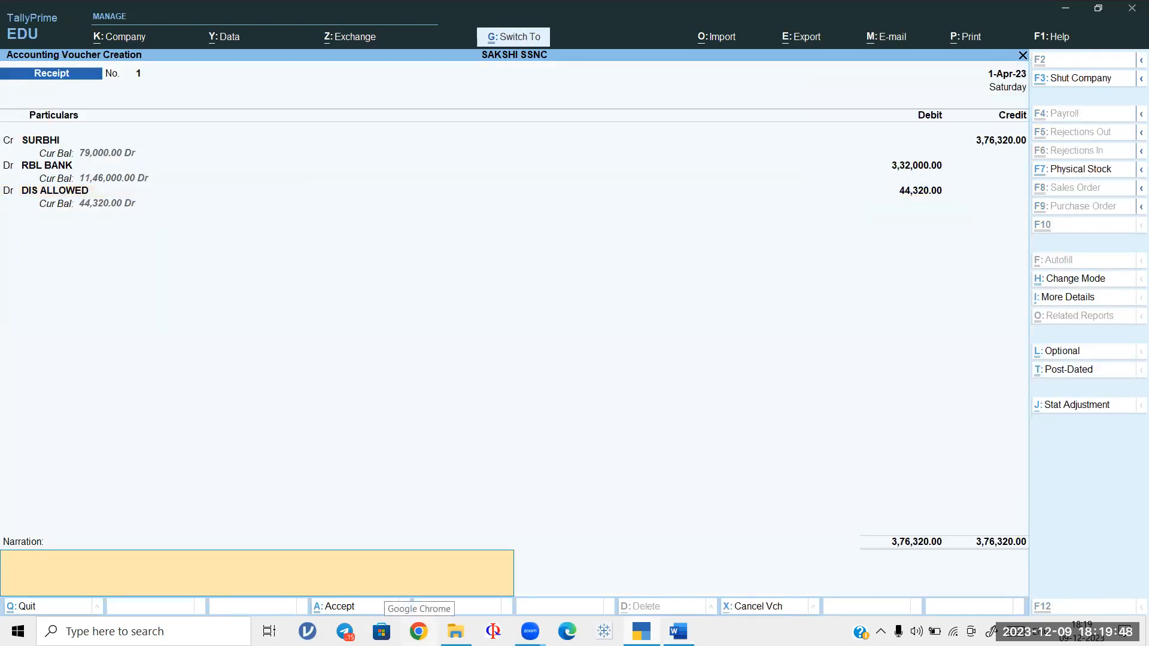
{"action": "key", "text": "ctrl+a"}
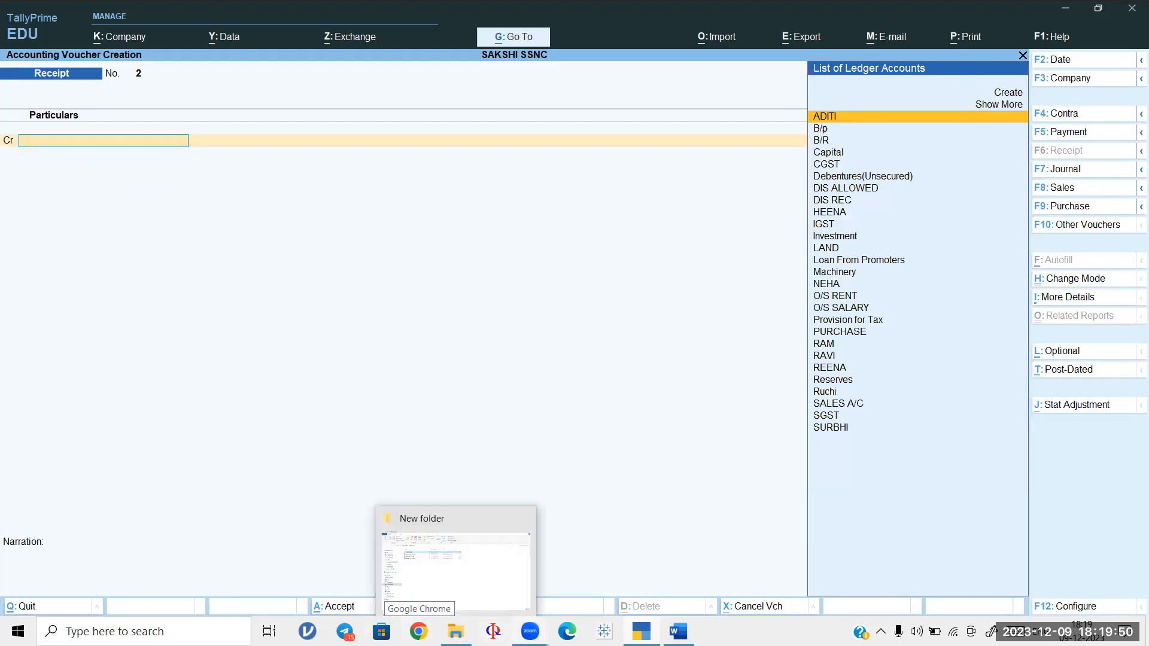
Step: Switch to the Word paper to read transactions 1 to 6 and compare them with the entries in TallyPrime's Day Book
{"action": "left_click", "coordinate": [678, 632]}
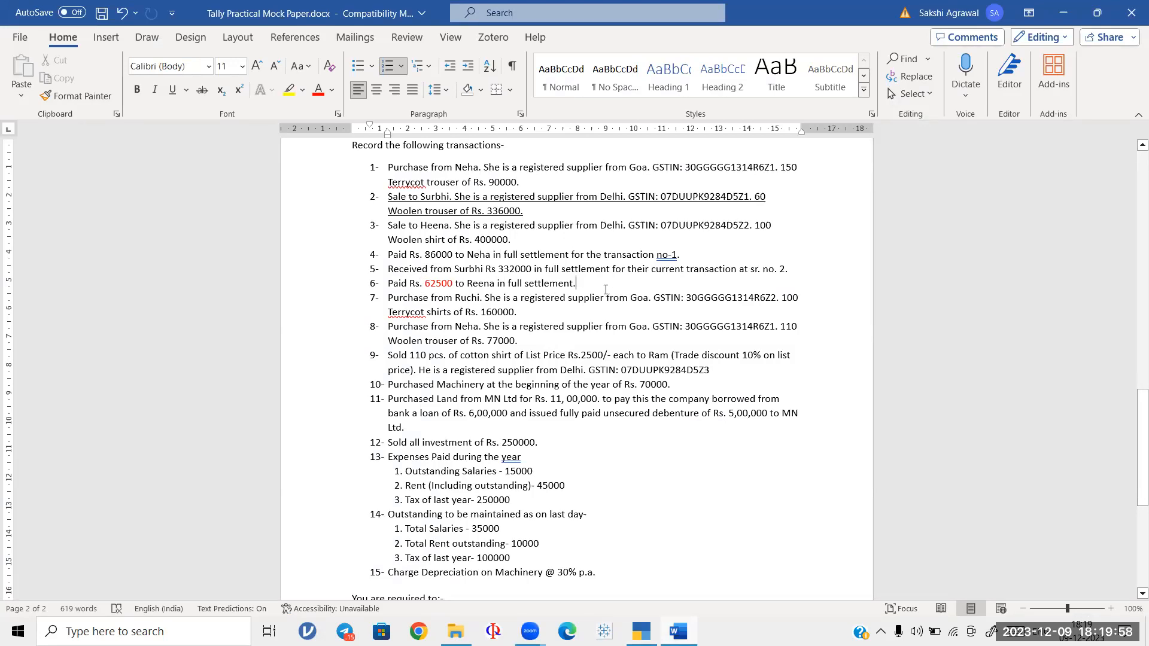
{"action": "left_click_drag", "start_coordinate": [376, 170], "coordinate": [395, 292]}
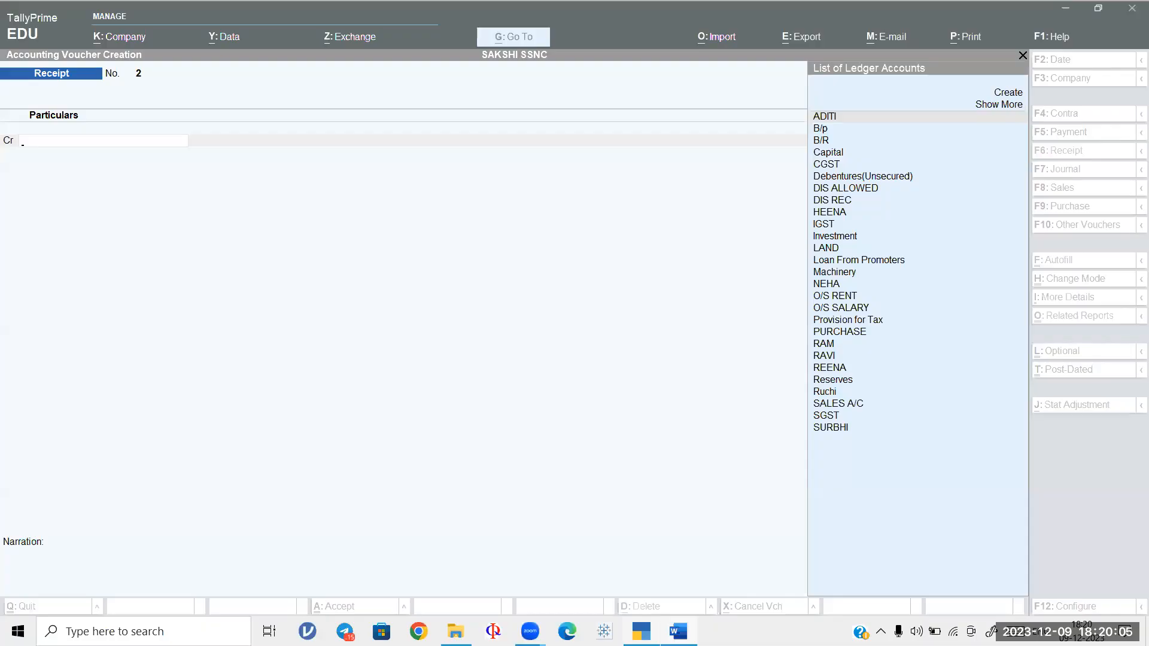
{"action": "left_click", "coordinate": [641, 632]}
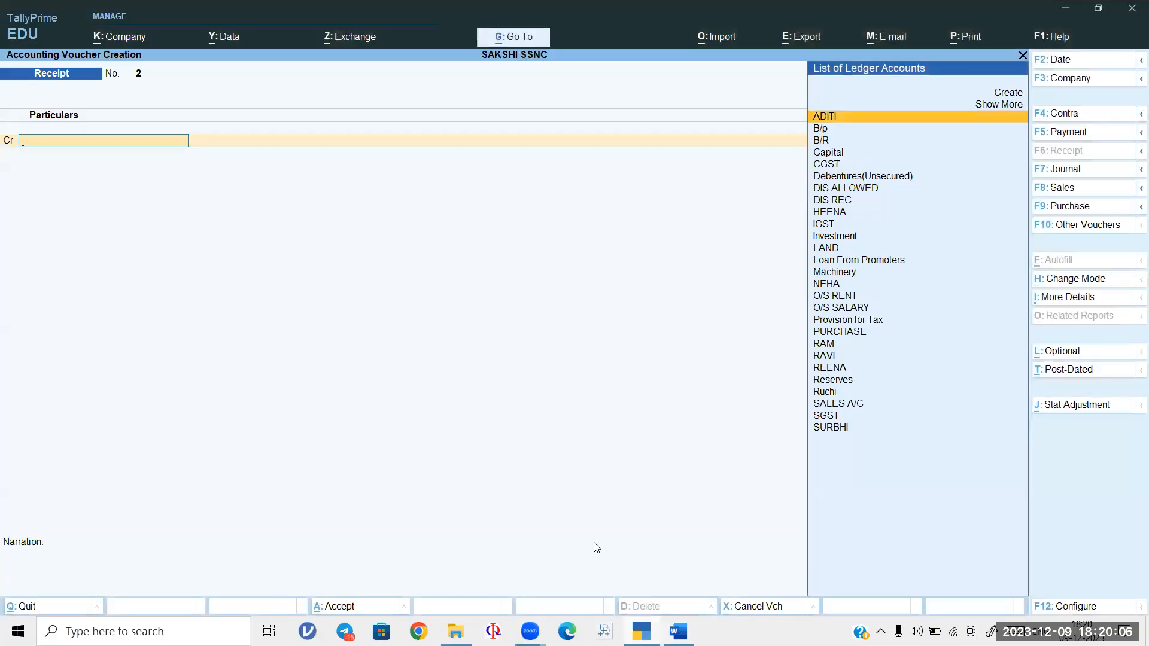
{"action": "key", "text": "Escape"}
{"action": "key", "text": "Return"}
{"action": "key", "text": "Down"}
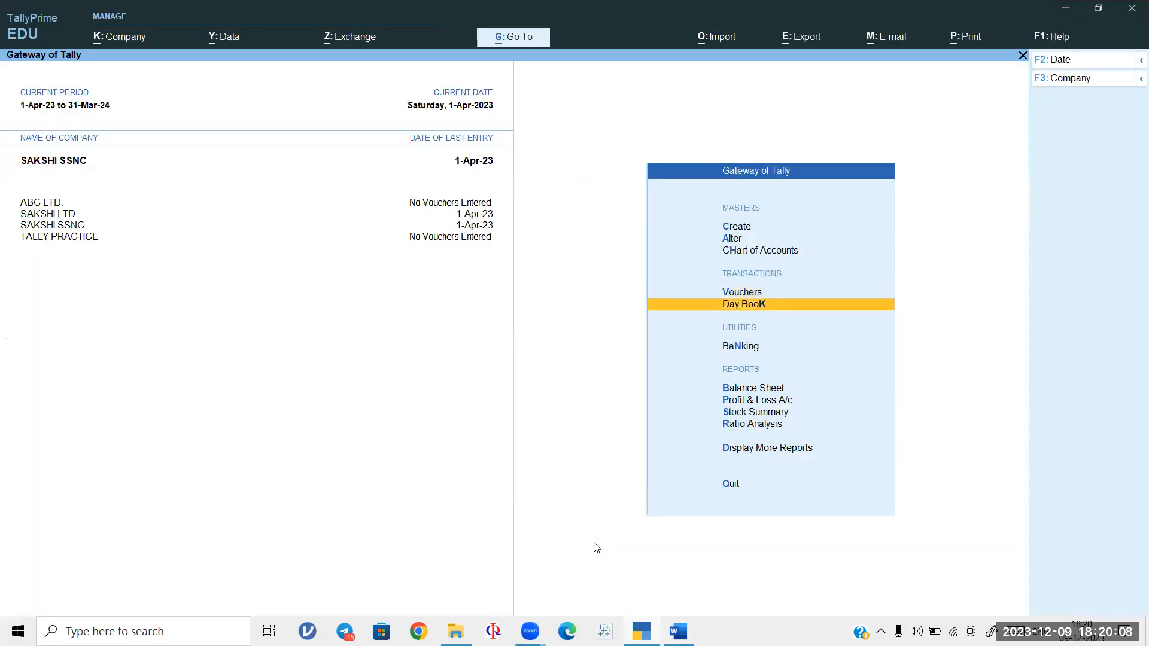
{"action": "key", "text": "Return"}
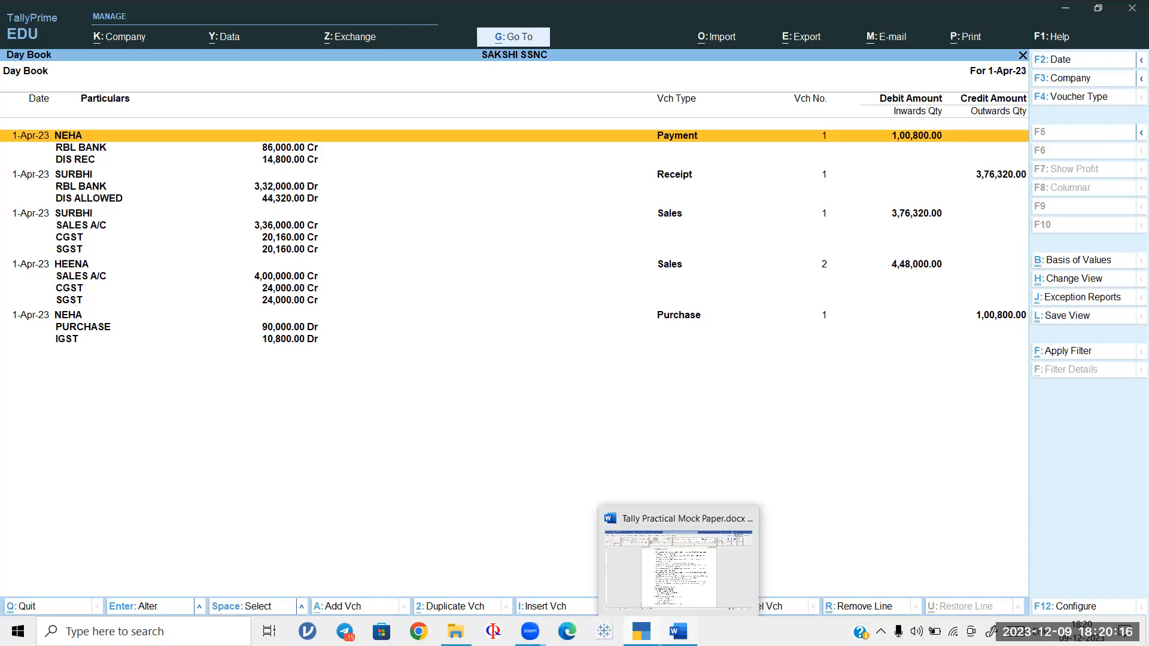
Step: Switch to the Word paper and check transaction 6's settlement amount against that creditor's opening balance
{"action": "left_click", "coordinate": [679, 589]}
{"action": "scroll", "coordinate": [663, 415], "scroll_direction": "up", "scroll_amount": 5}
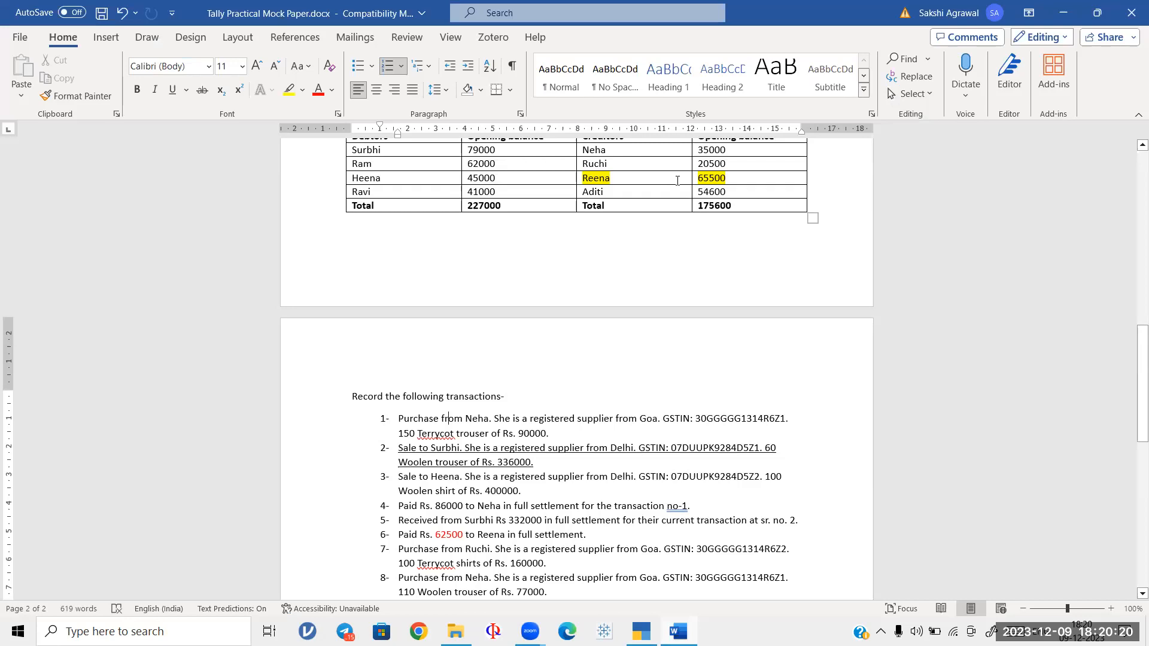
{"action": "left_click_drag", "start_coordinate": [583, 178], "coordinate": [736, 180]}
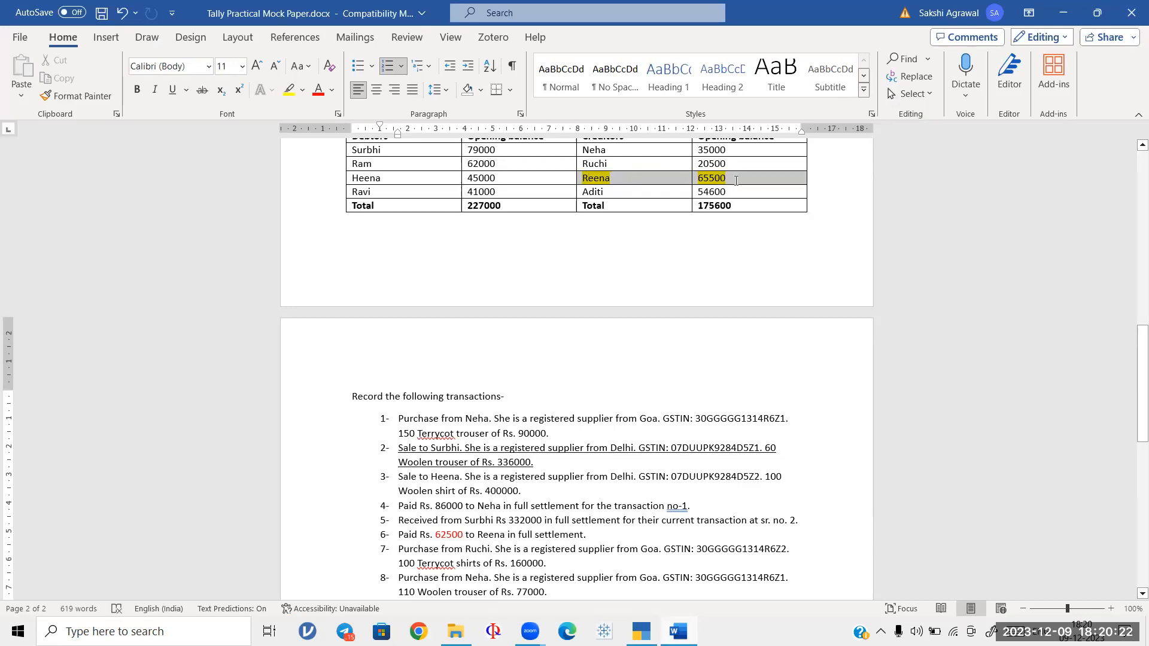
{"action": "left_click", "coordinate": [736, 180]}
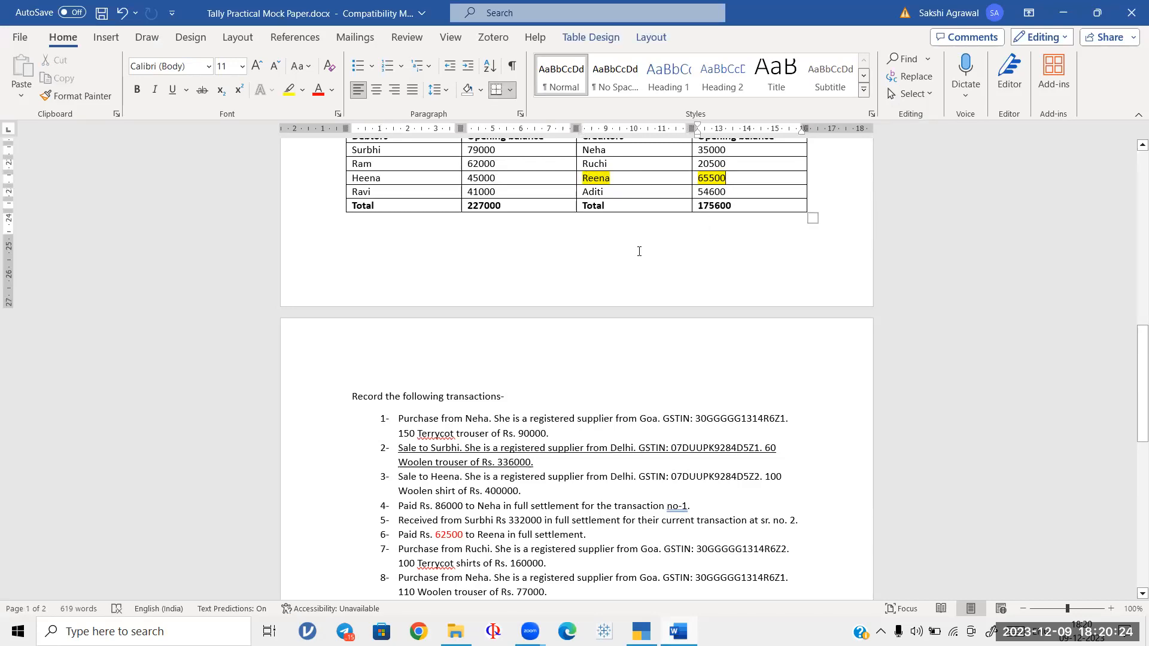
{"action": "scroll", "coordinate": [639, 251], "scroll_direction": "up", "scroll_amount": 1}
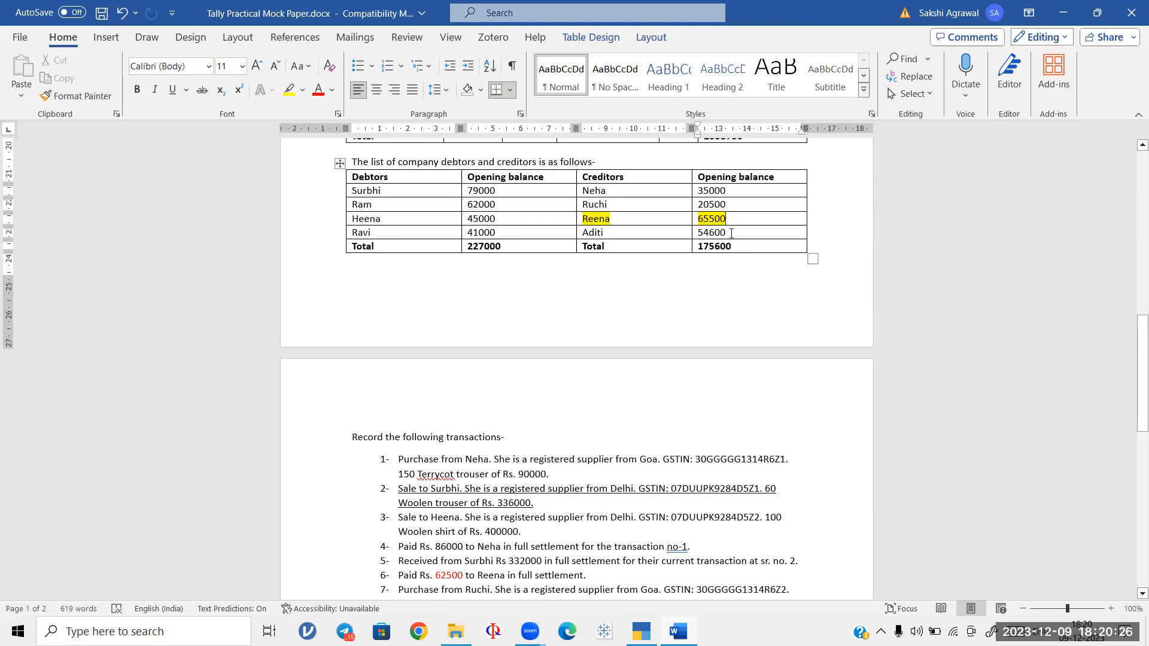
{"action": "scroll", "coordinate": [672, 413], "scroll_direction": "down", "scroll_amount": 2}
{"action": "left_click_drag", "start_coordinate": [430, 478], "coordinate": [566, 477]}
{"action": "left_click", "coordinate": [566, 477]}
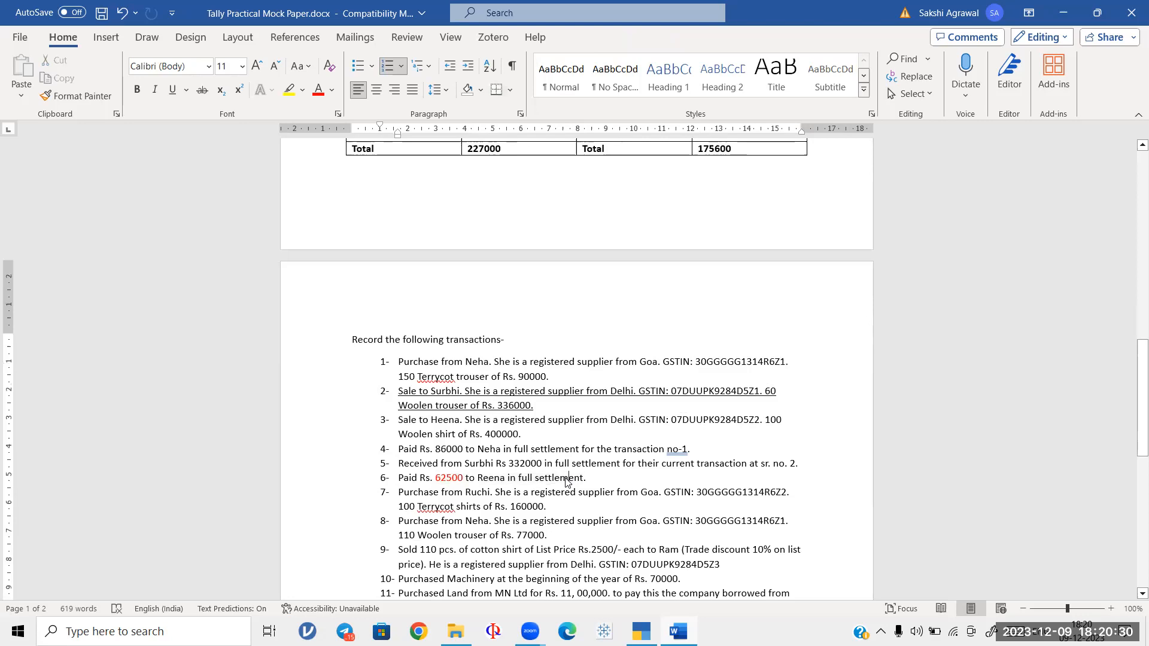
Step: Return to TallyPrime, start a payment voucher and debit transaction 6's creditor with 65,500
{"action": "left_click", "coordinate": [1062, 13]}
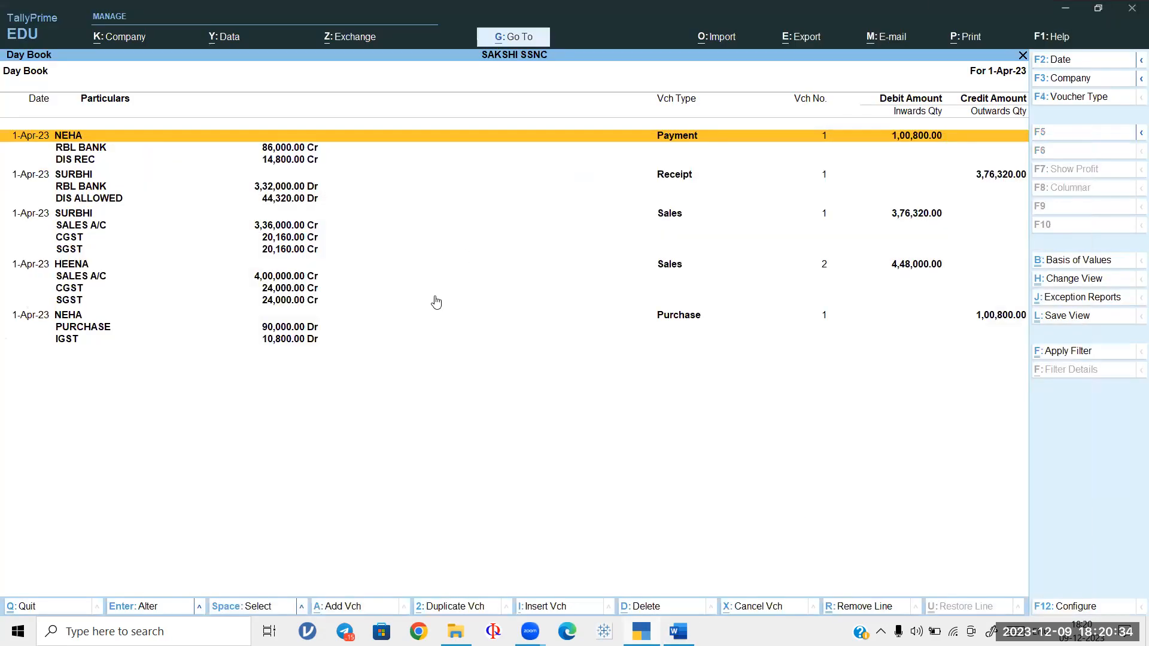
{"action": "key", "text": "Escape"}
{"action": "key", "text": "Up"}
{"action": "key", "text": "Return"}
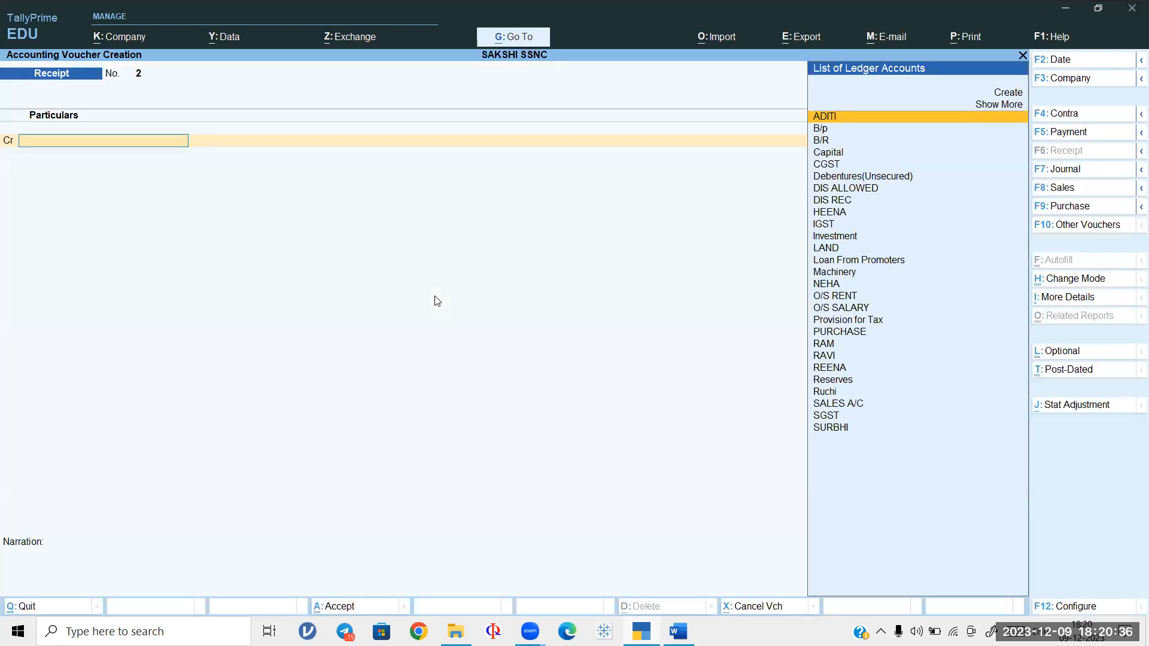
{"action": "left_click", "coordinate": [1079, 131]}
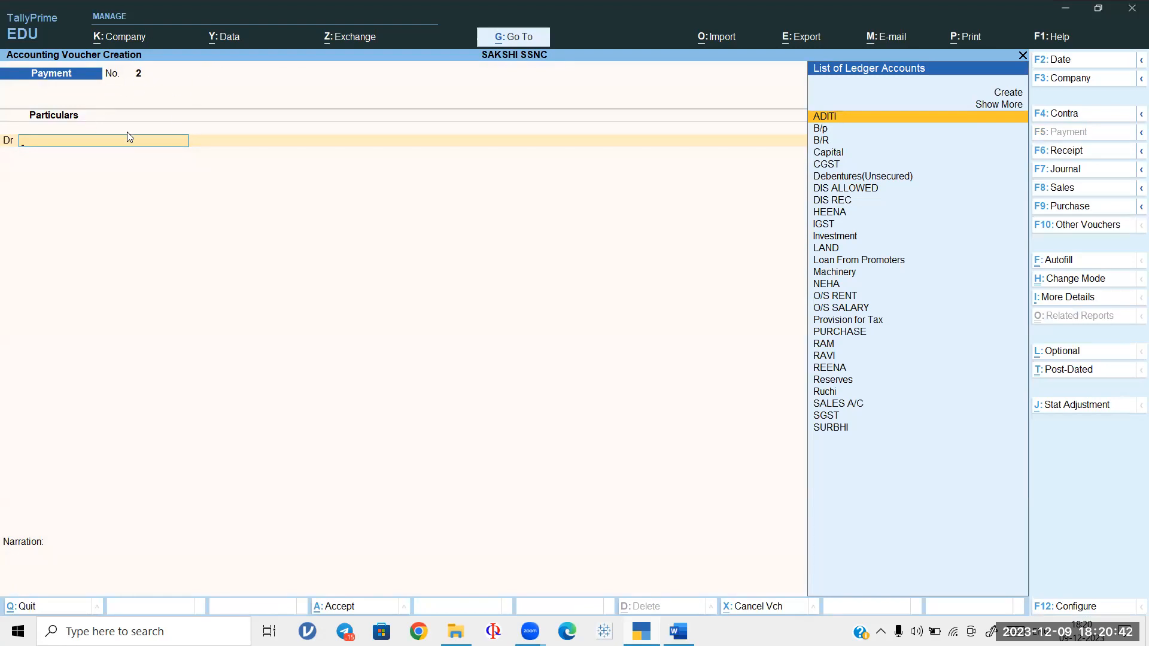
{"action": "type", "text": "REE"}
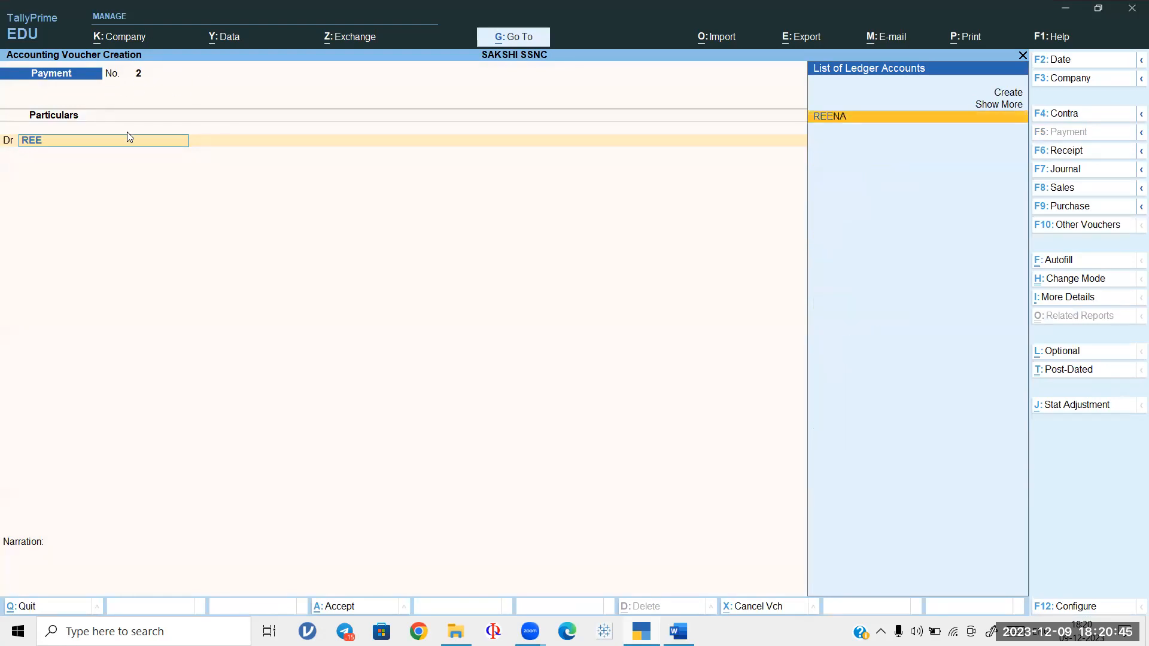
{"action": "key", "text": "Return"}
{"action": "type", "text": "65500"}
{"action": "key", "text": "Return"}
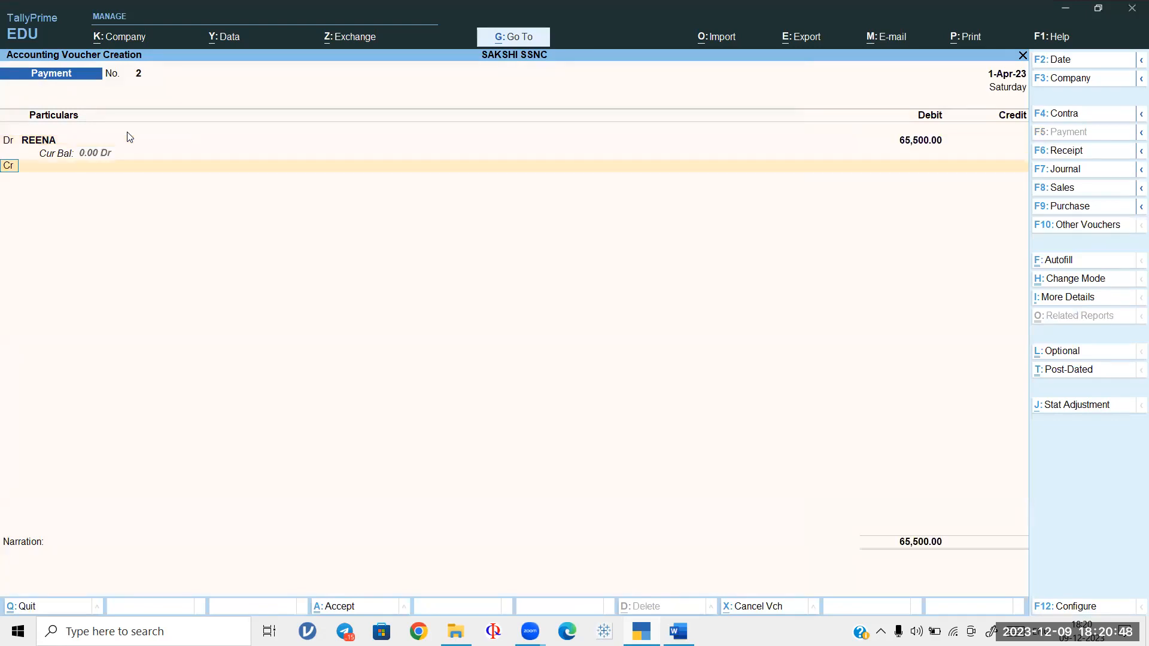
Step: Credit RBL BANK with 62,500 in the payment voucher and accept the default Cheque details in its bank allocation
{"action": "type", "text": "RBL"}
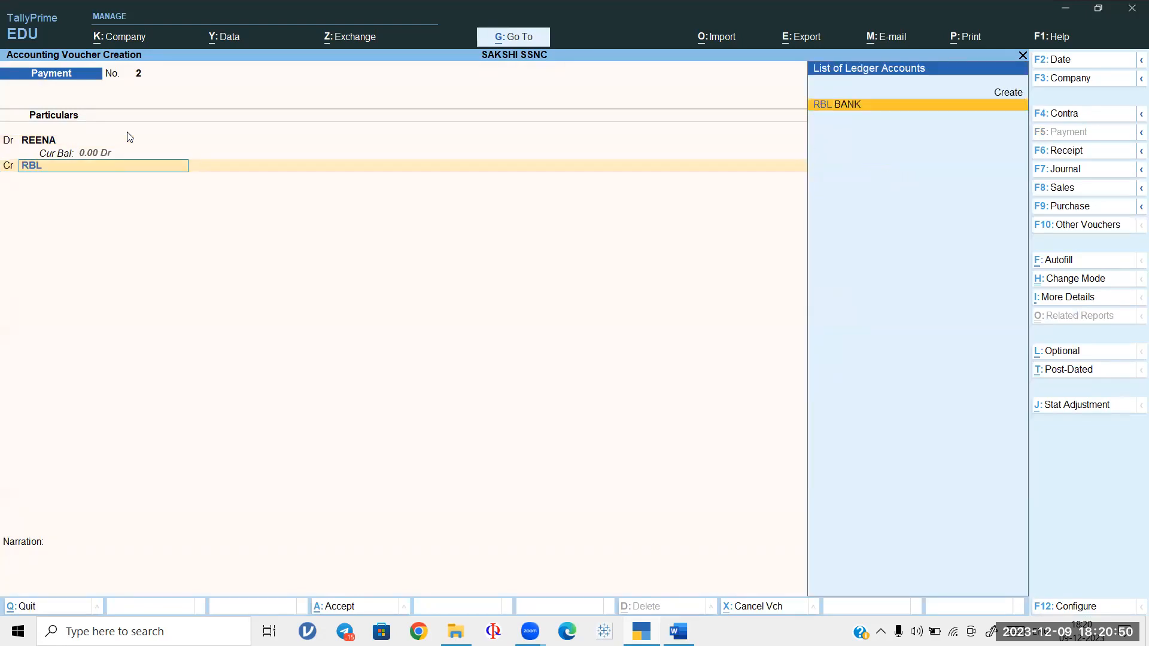
{"action": "key", "text": "Return"}
{"action": "type", "text": "6"}
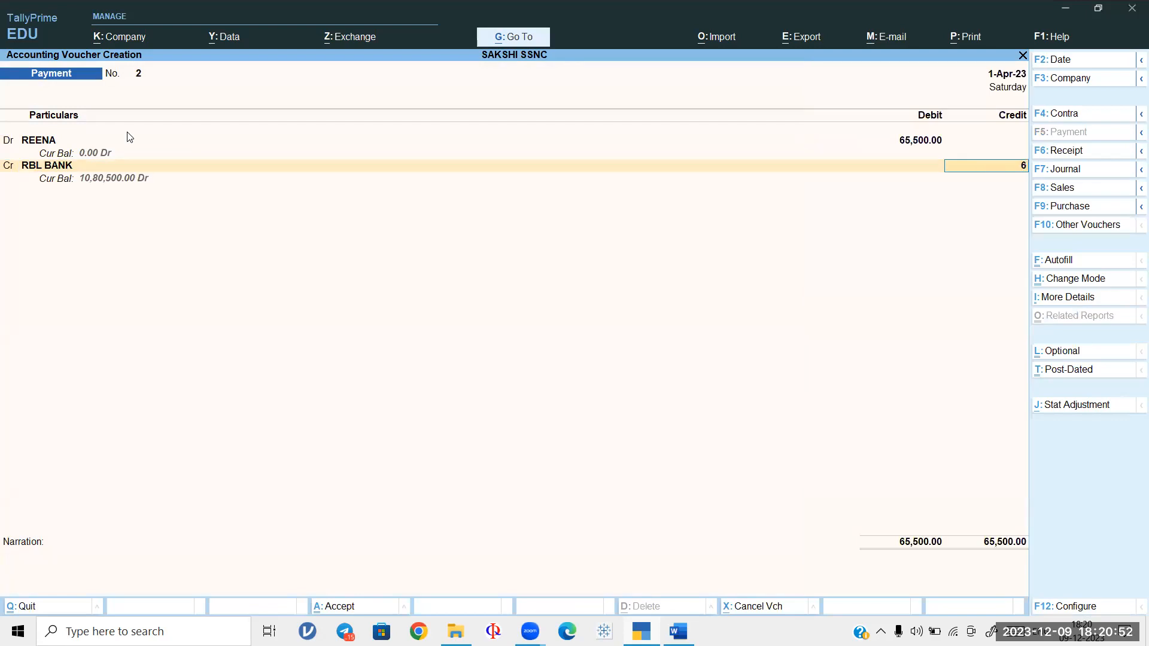
{"action": "type", "text": "2,500"}
{"action": "key", "text": "Return"}
{"action": "key", "text": "Return"}
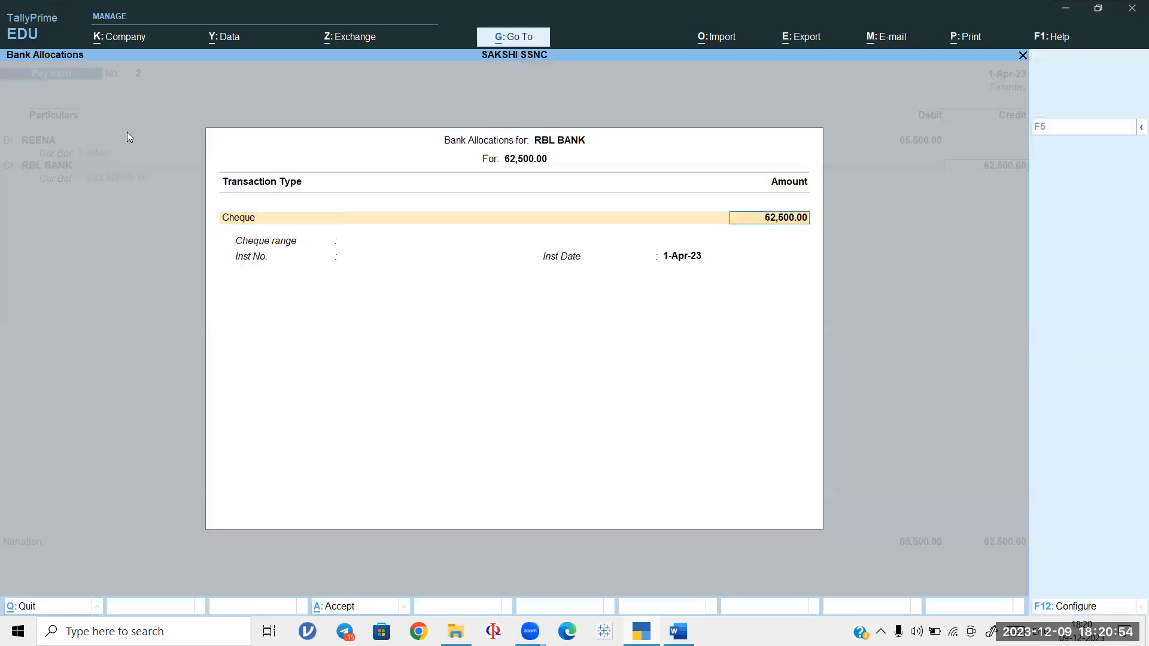
{"action": "key", "text": "Return"}
{"action": "key", "text": "Return"}
{"action": "key", "text": "Return"}
{"action": "key", "text": "Return"}
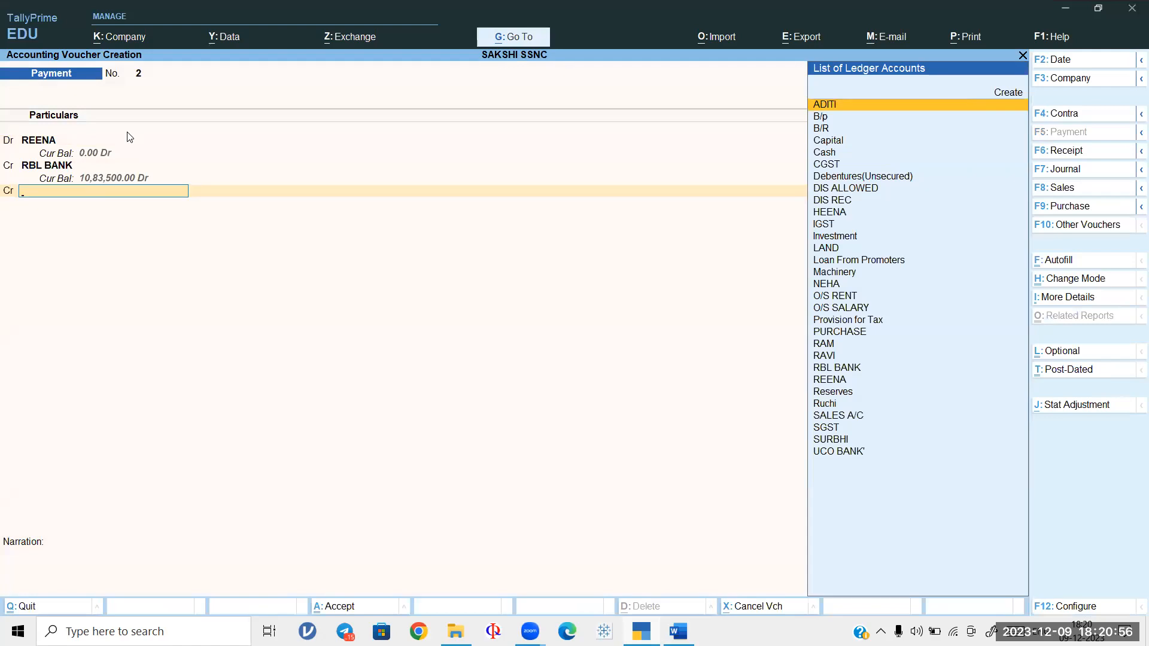
Step: Credit the remaining 3,000 to the DIS REC ledger and save the payment voucher
{"action": "type", "text": "DIS"}
{"action": "key", "text": "Down"}
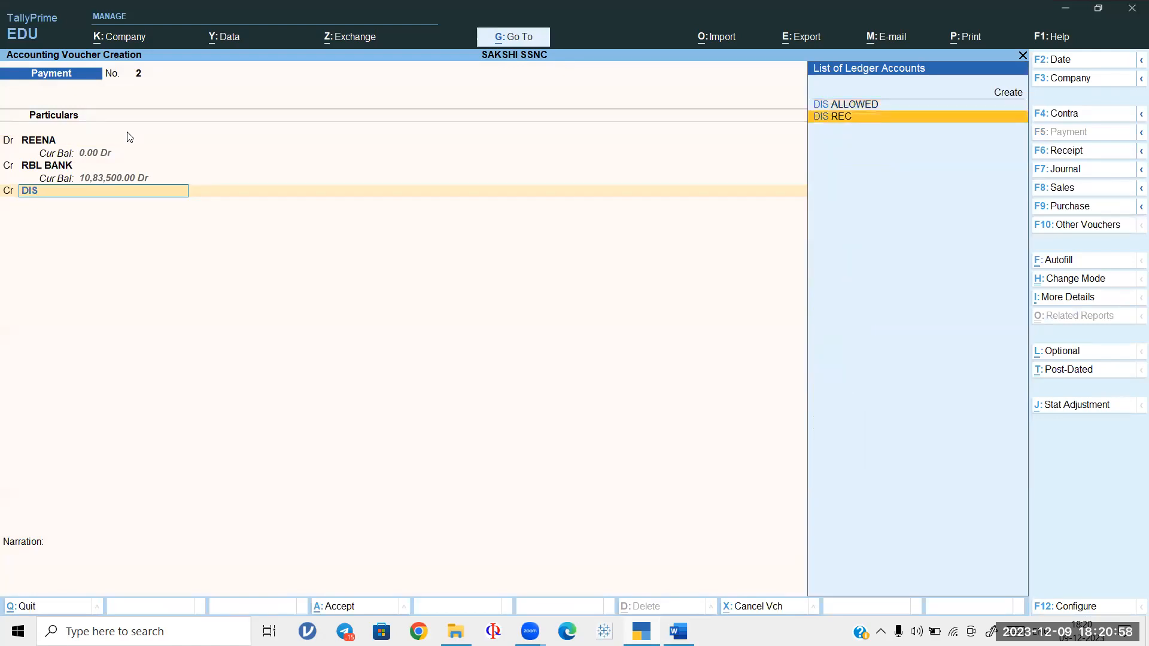
{"action": "key", "text": "Return"}
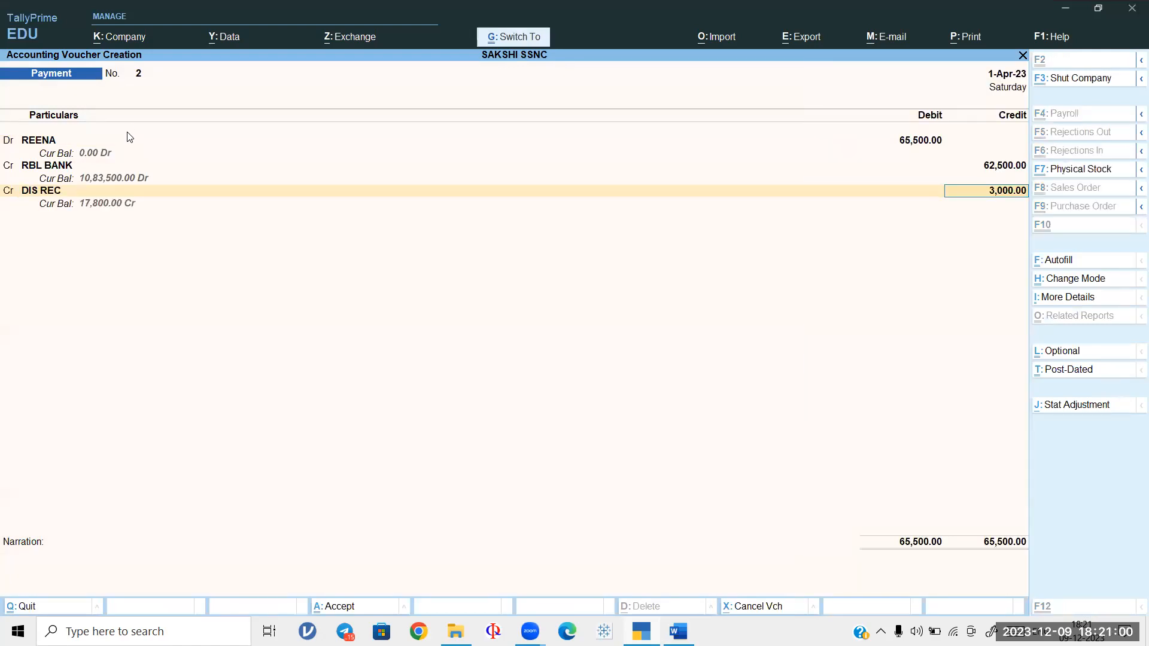
{"action": "key", "text": "ctrl+a"}
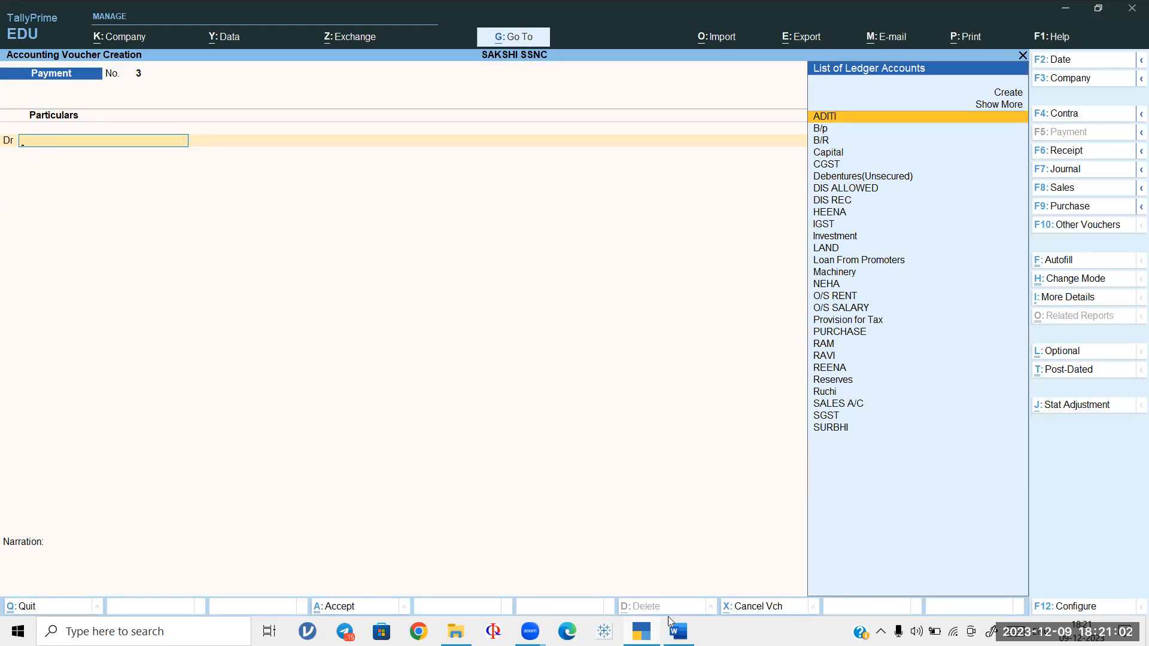
Step: Check transaction 7 in the Word paper and start a purchase voucher in TallyPrime, leaving the supplier invoice number blank
{"action": "left_click", "coordinate": [678, 631]}
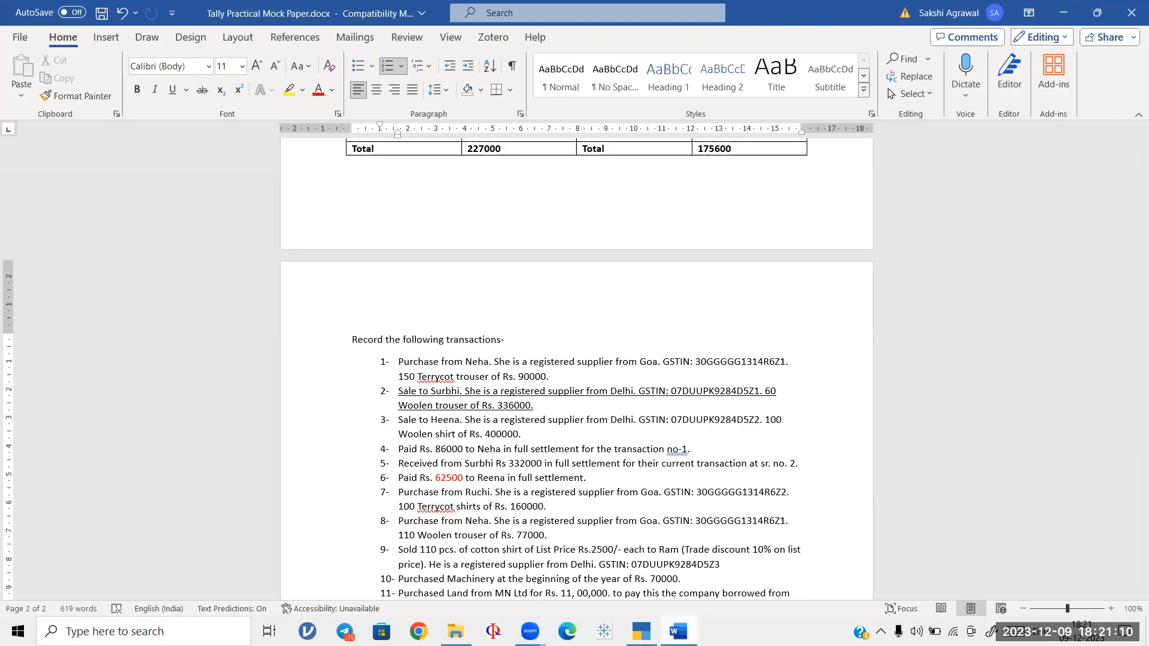
{"action": "key", "text": "alt+Tab"}
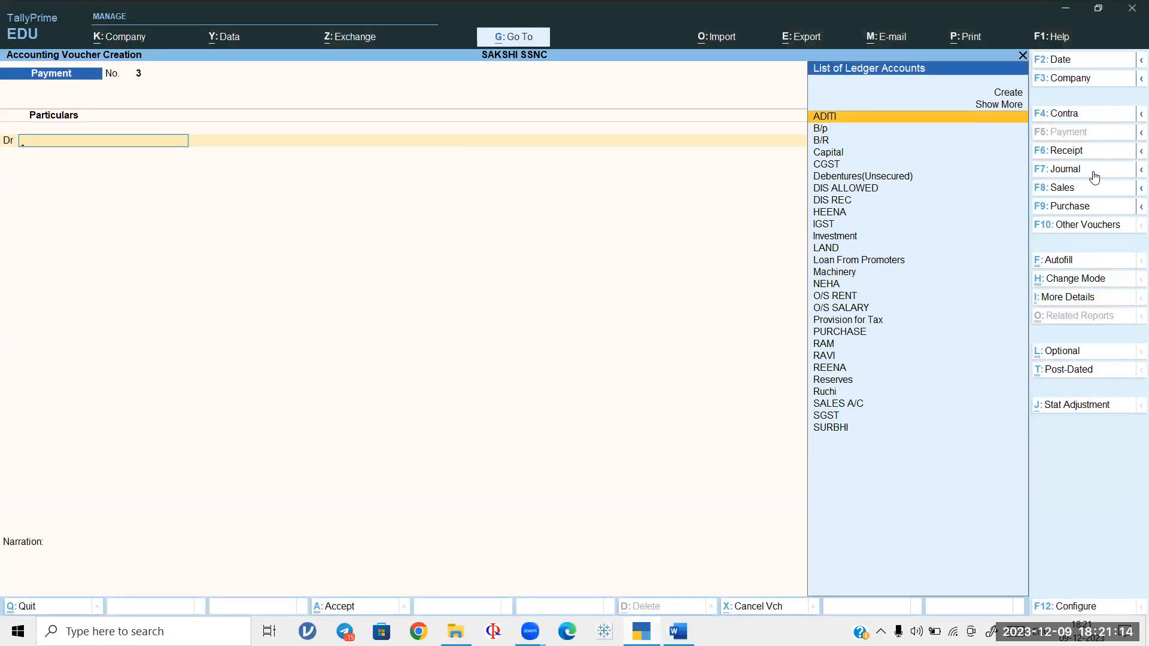
{"action": "left_click", "coordinate": [1069, 207]}
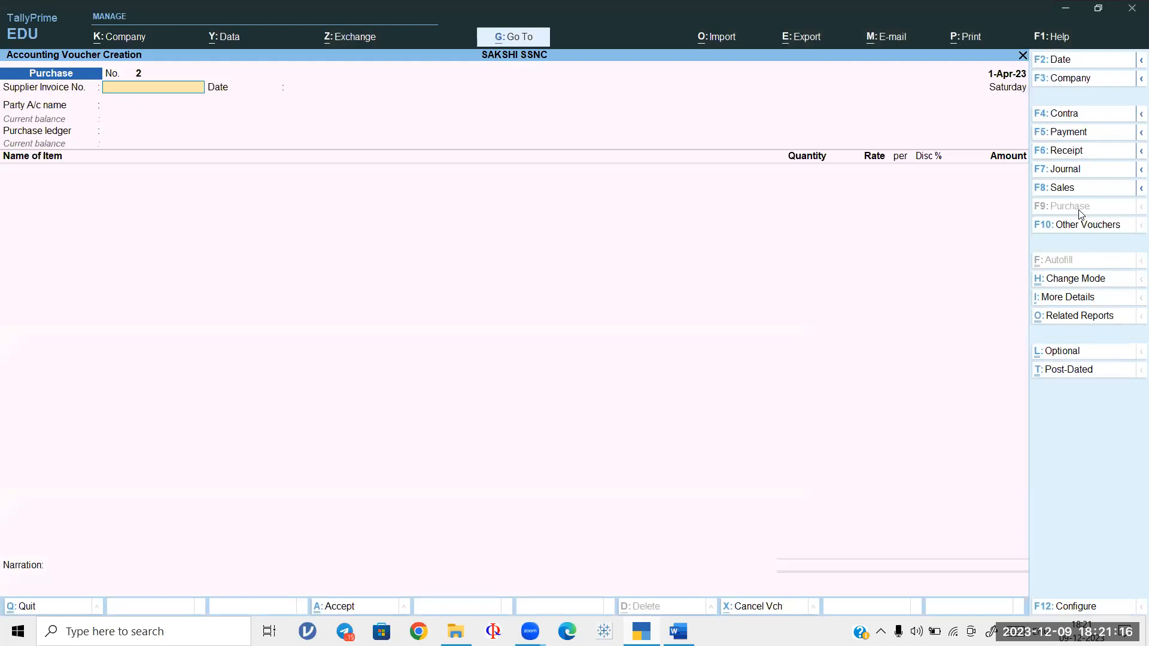
{"action": "key", "text": "Return"}
{"action": "key", "text": "Return"}
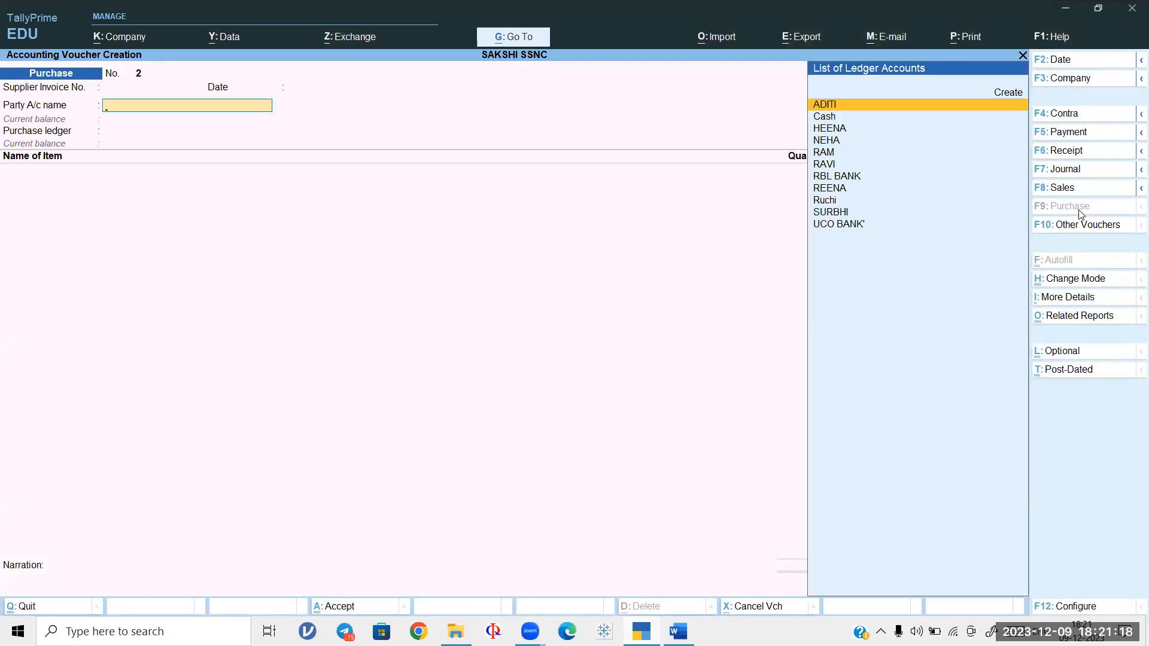
Step: Select transaction 7's supplier as the purchase voucher's party and accept the default party details with GSTIN/UIN left blank
{"action": "type", "text": "ru"}
{"action": "key", "text": "Return"}
{"action": "key", "text": "Return"}
{"action": "key", "text": "Return"}
{"action": "key", "text": "Return"}
{"action": "key", "text": "Return"}
{"action": "key", "text": "Return"}
{"action": "key", "text": "Return"}
{"action": "key", "text": "Return"}
{"action": "key", "text": "Return"}
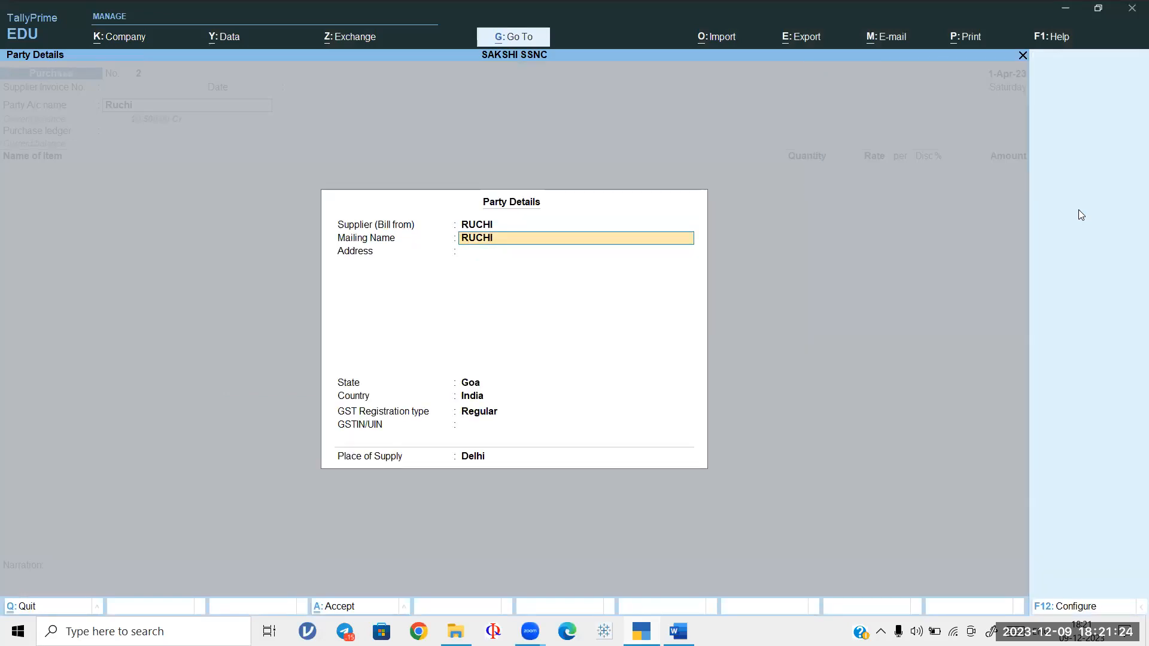
{"action": "key", "text": "Return"}
{"action": "key", "text": "Return"}
{"action": "key", "text": "Return"}
{"action": "key", "text": "Return"}
{"action": "key", "text": "Return"}
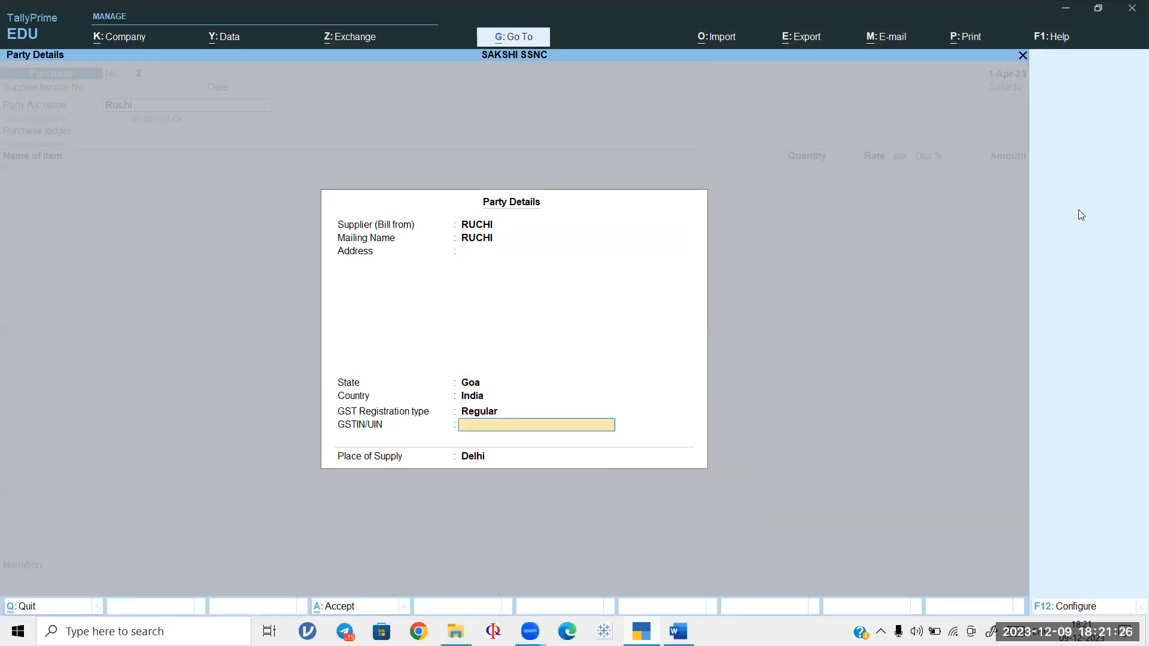
{"action": "key", "text": "Return"}
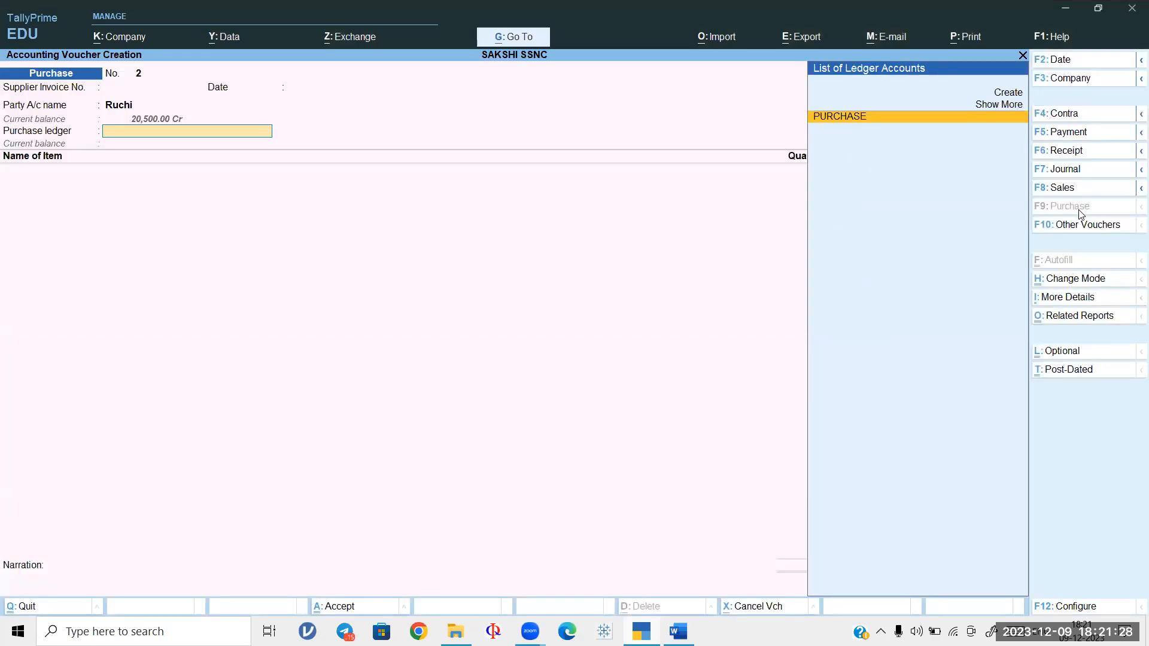
Step: Set the purchase ledger to PURCHASE and, checking transaction 7 in the Word paper, add 100 Pcs of TERRYCOT SHIRT for 160000
{"action": "key", "text": "Return"}
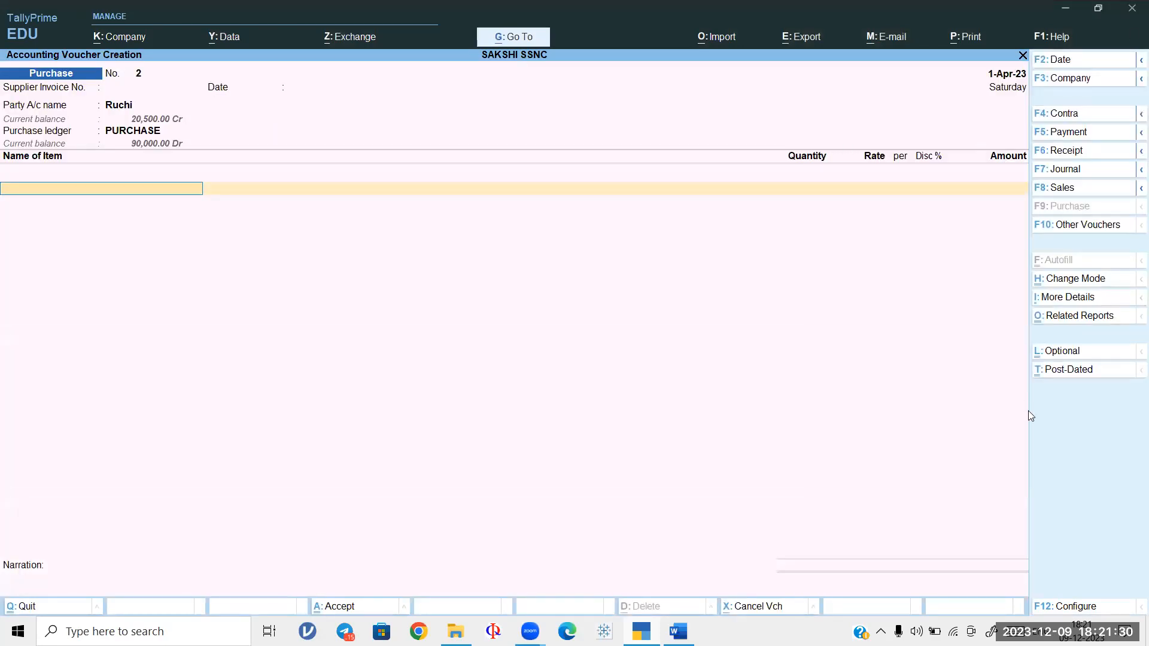
{"action": "key", "text": "alt+Tab"}
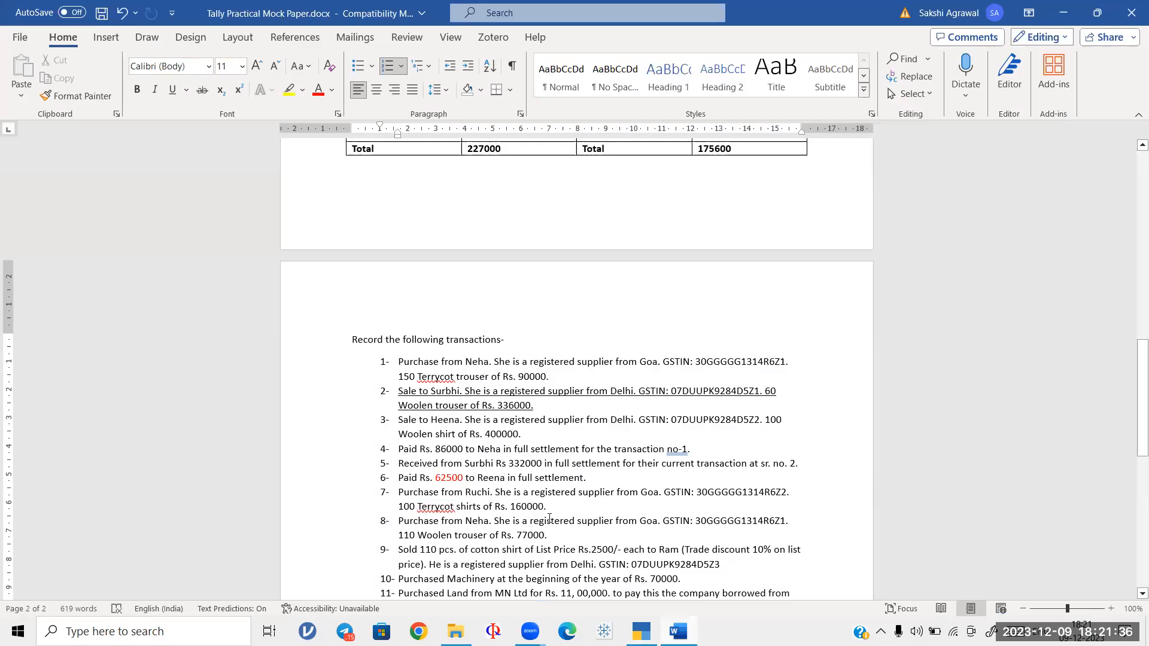
{"action": "key", "text": "alt+Tab"}
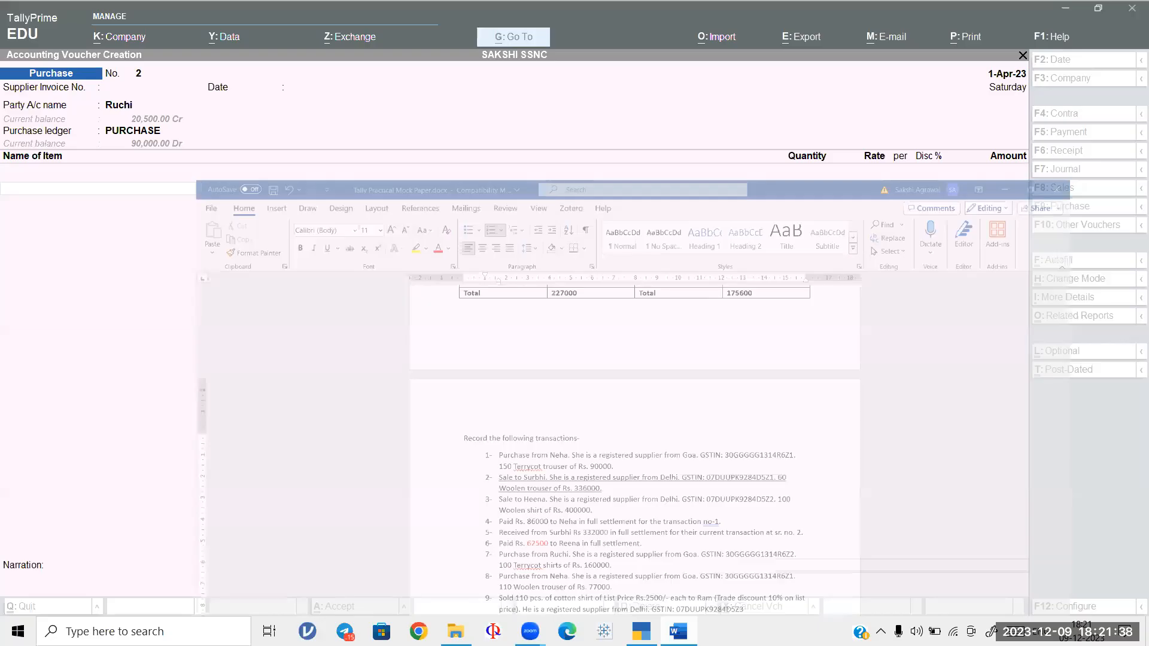
{"action": "type", "text": "TER"}
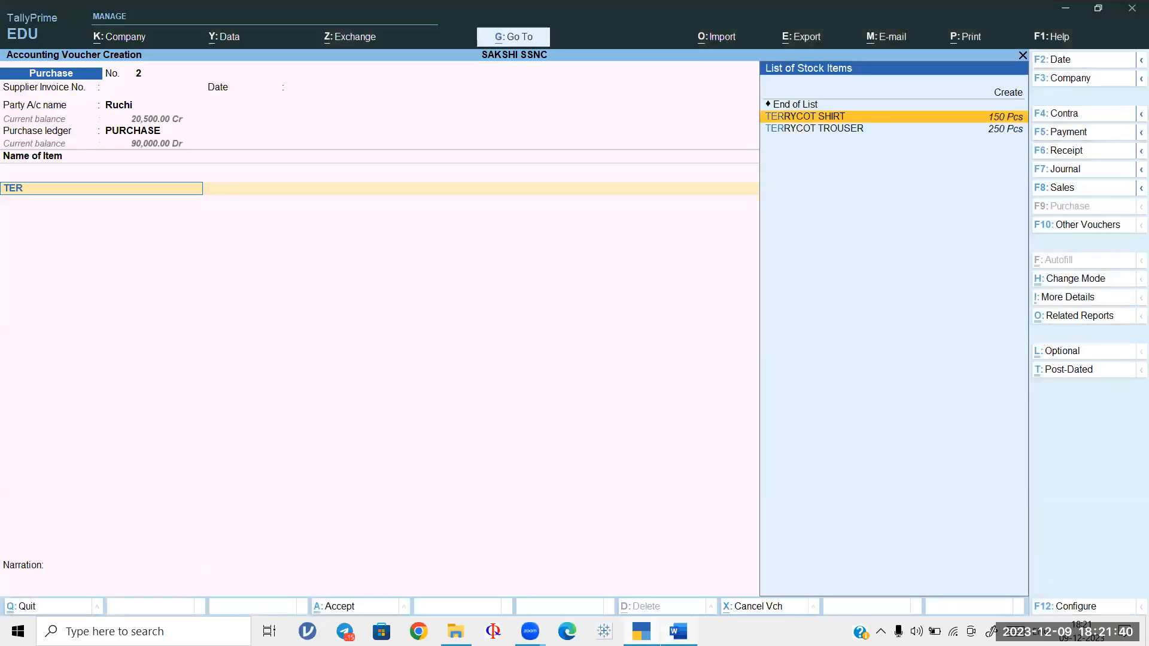
{"action": "key", "text": "Return"}
{"action": "type", "text": "100"}
{"action": "key", "text": "Return"}
{"action": "key", "text": "Return"}
{"action": "key", "text": "Return"}
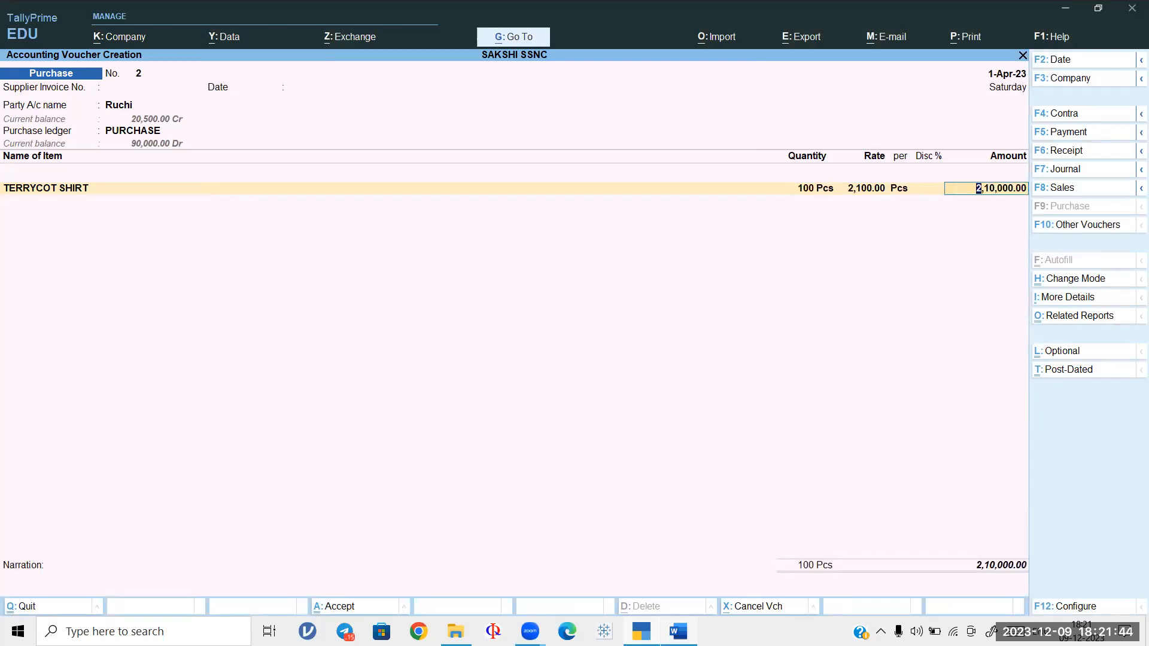
{"action": "type", "text": "160000"}
{"action": "key", "text": "Return"}
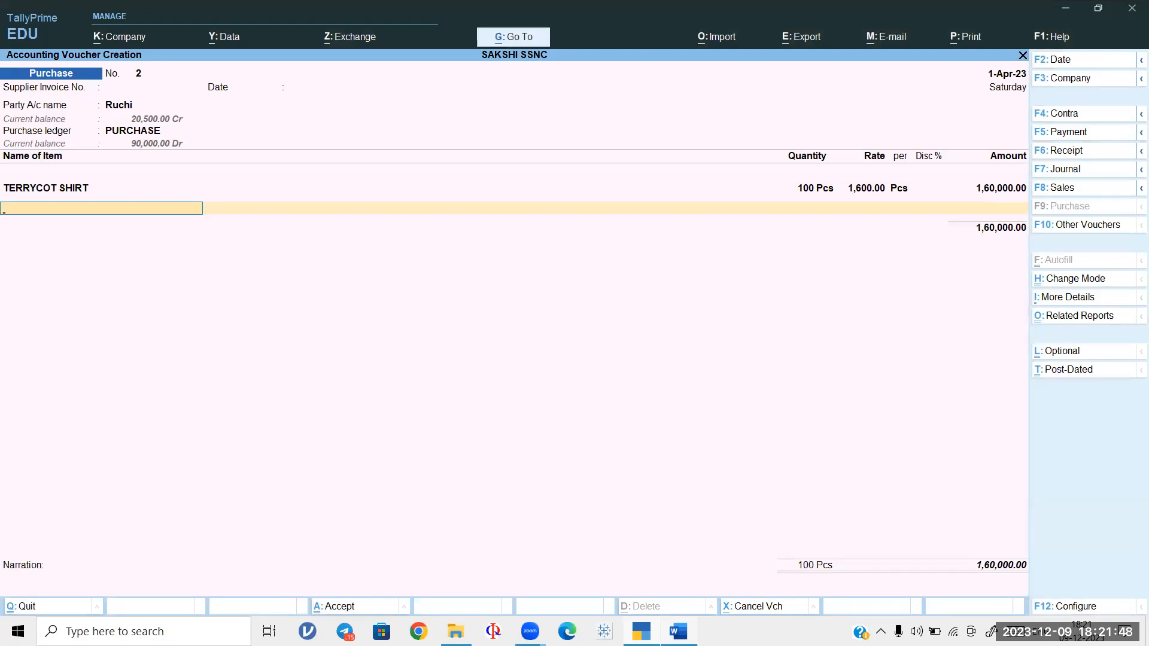
Step: End the item list, add the IGST ledger at its default 12% rate, and save the purchase voucher
{"action": "key", "text": "Return"}
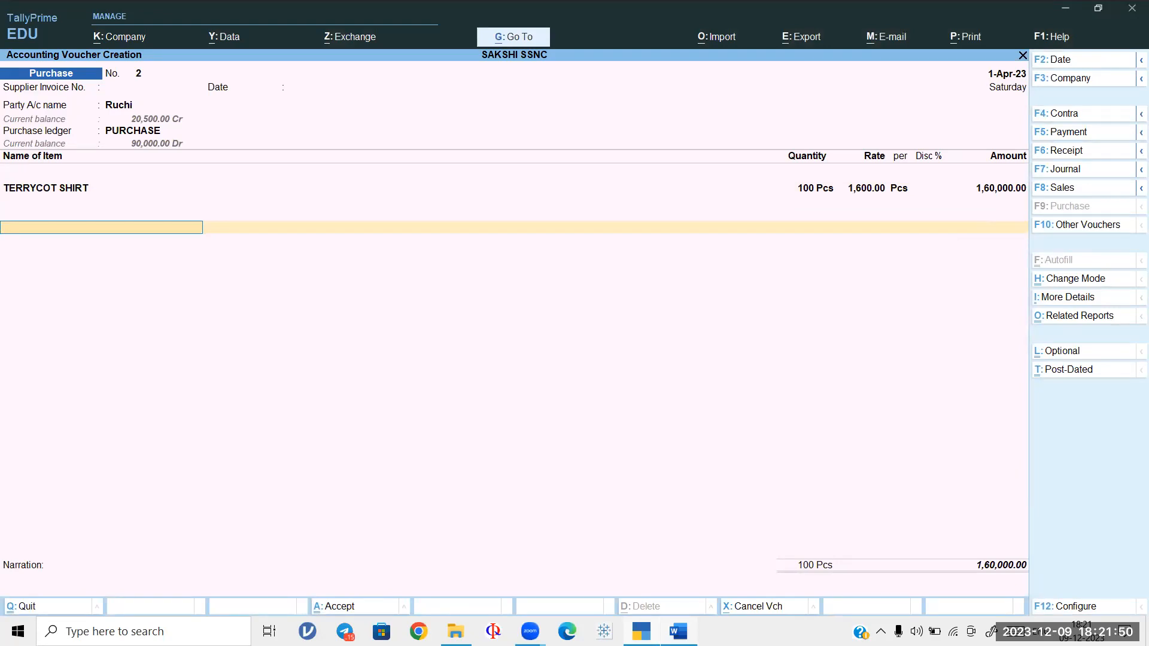
{"action": "type", "text": "IGS"}
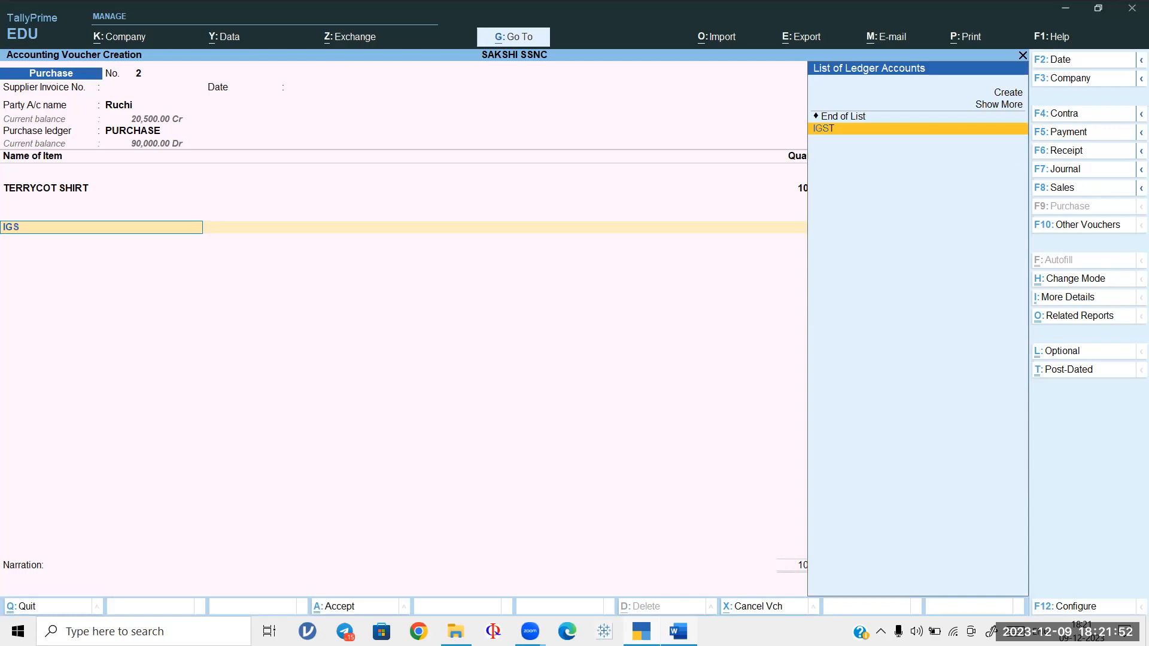
{"action": "key", "text": "Return"}
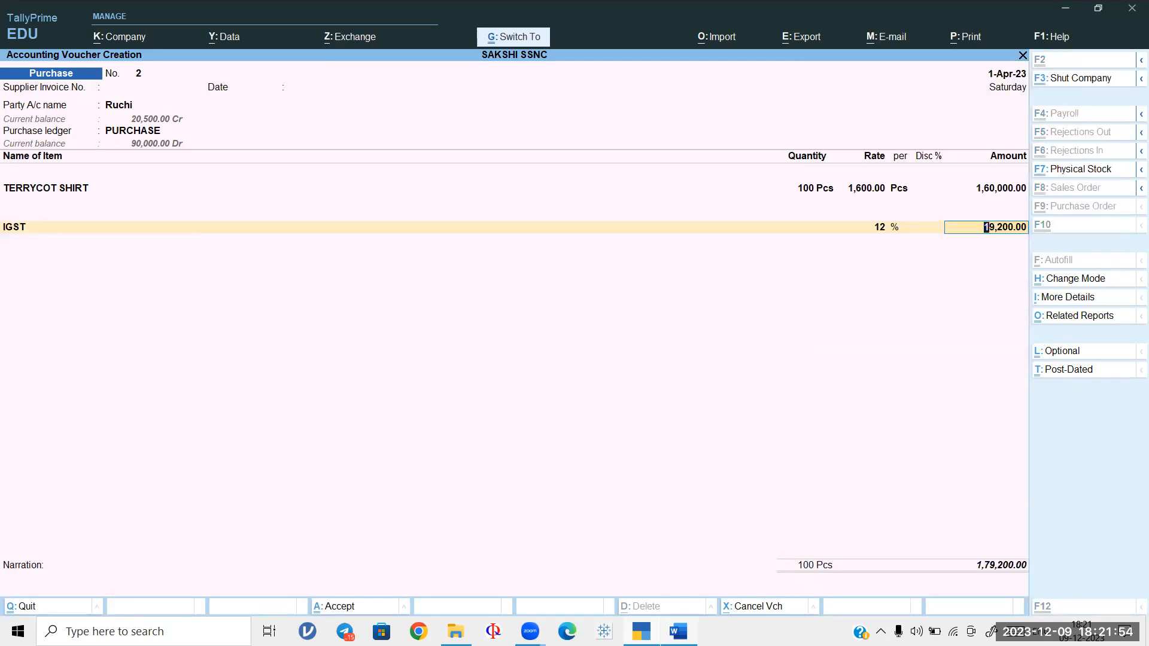
{"action": "key", "text": "ctrl+a"}
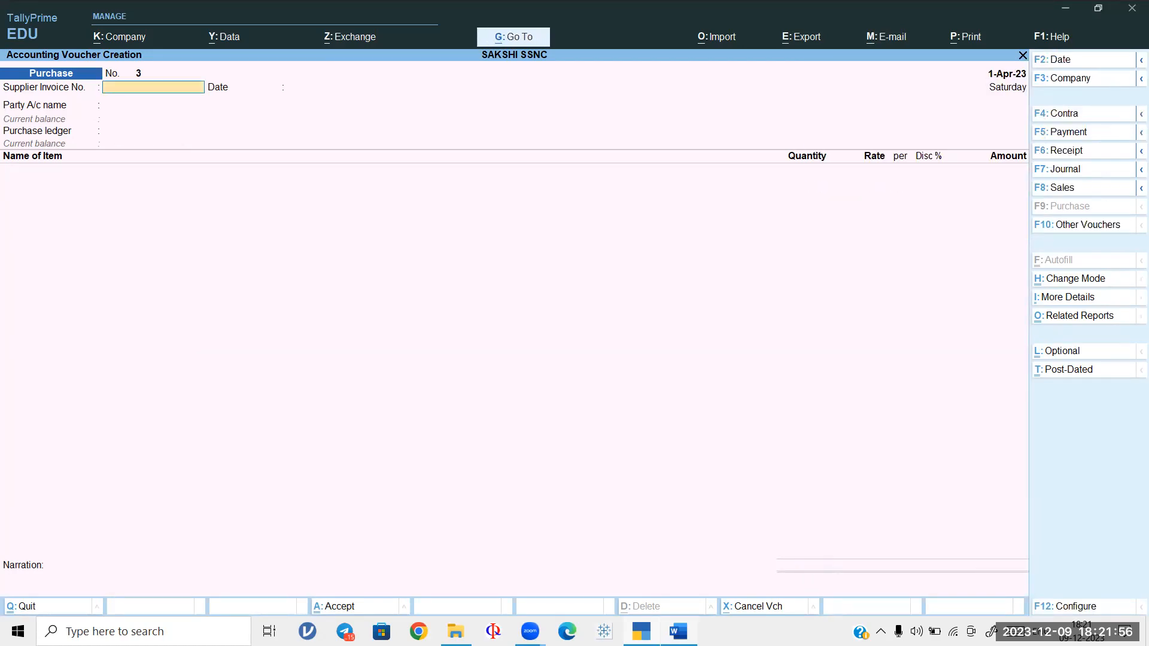
Step: Check transaction 8 in the Word paper and leave the new purchase voucher's supplier invoice number and date blank in TallyPrime
{"action": "key", "text": "alt+Tab"}
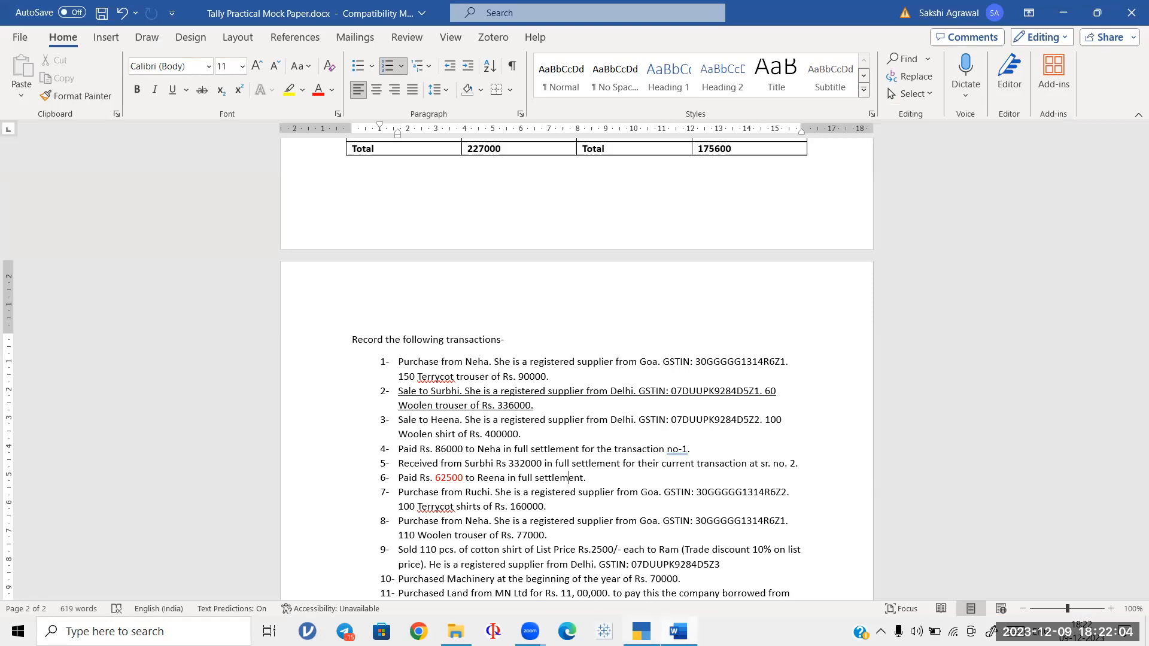
{"action": "key", "text": "alt+Tab"}
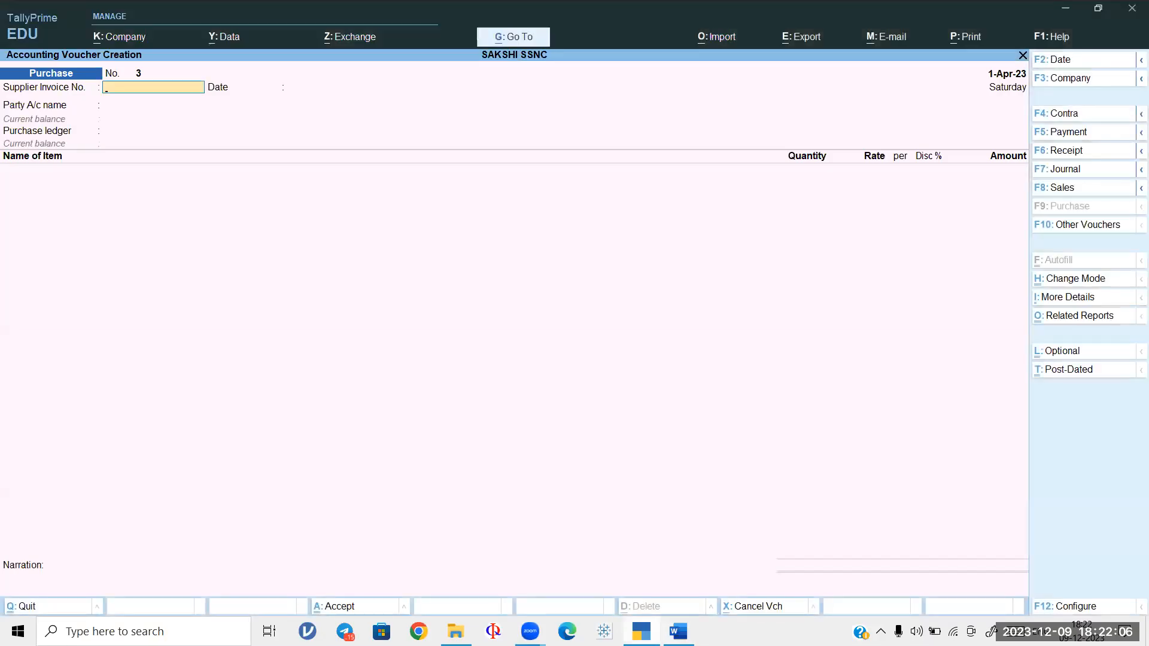
{"action": "key", "text": "Return"}
{"action": "key", "text": "Return"}
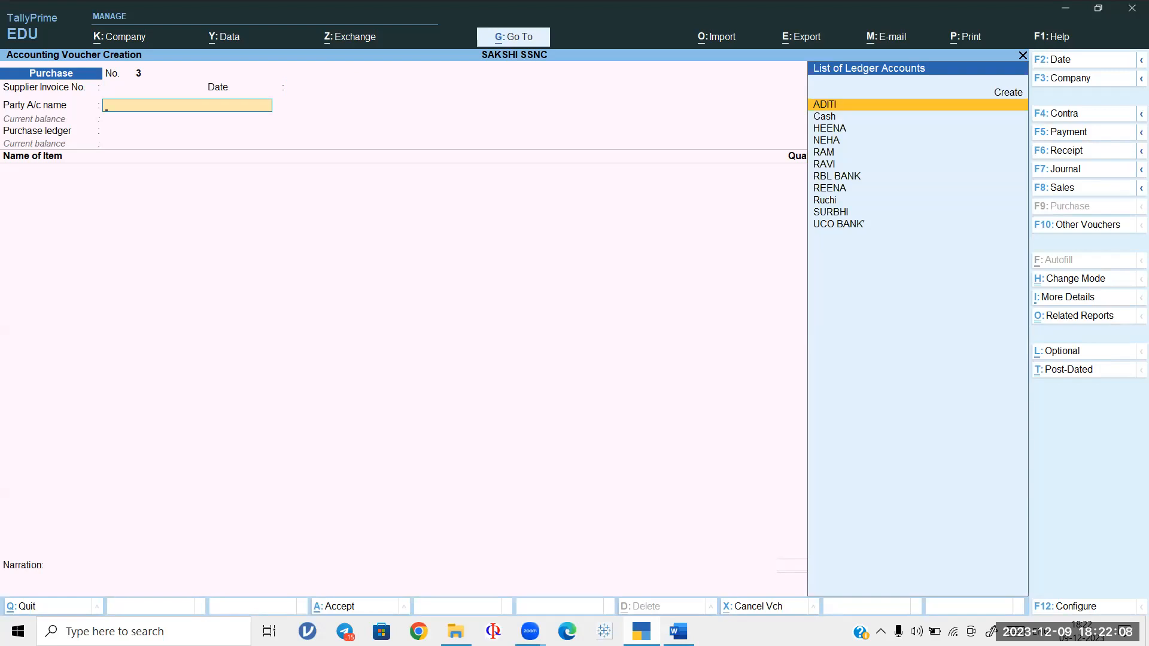
Step: Select transaction 8's supplier as the party, accepting blank receipt details and the default party details with Delhi as place of supply
{"action": "type", "text": "NEH"}
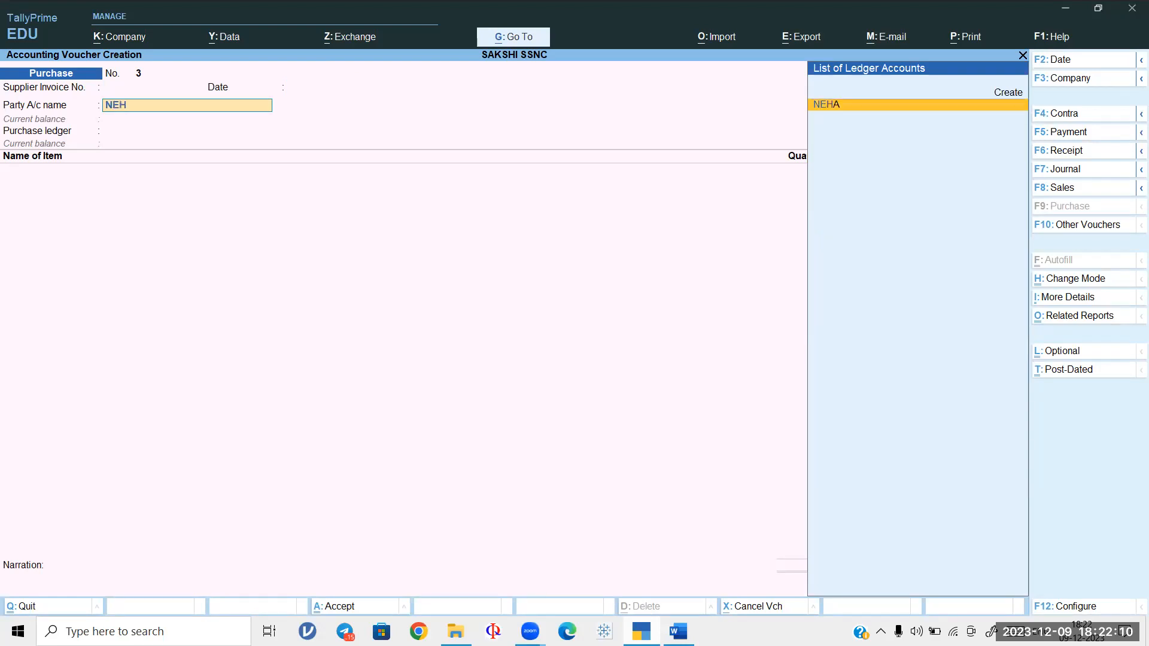
{"action": "key", "text": "Return"}
{"action": "key", "text": "Return"}
{"action": "key", "text": "Return"}
{"action": "key", "text": "Return"}
{"action": "key", "text": "Return"}
{"action": "key", "text": "Return"}
{"action": "key", "text": "Return"}
{"action": "key", "text": "Return"}
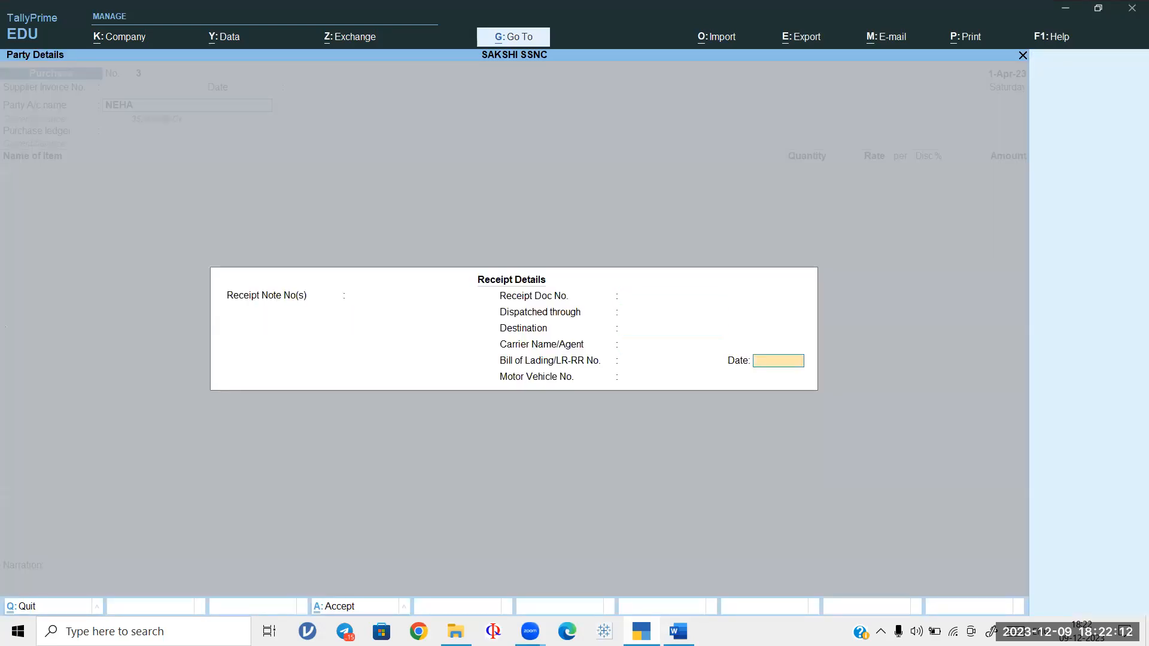
{"action": "key", "text": "Return"}
{"action": "key", "text": "Return"}
{"action": "key", "text": "Return"}
{"action": "key", "text": "Return"}
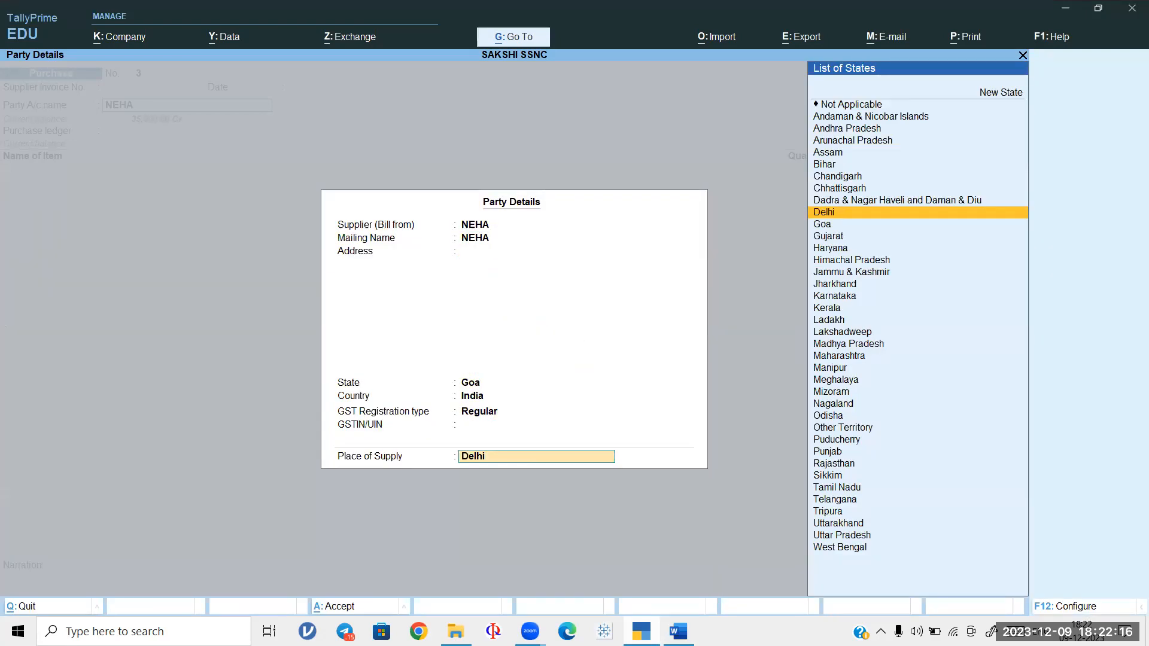
{"action": "key", "text": "Return"}
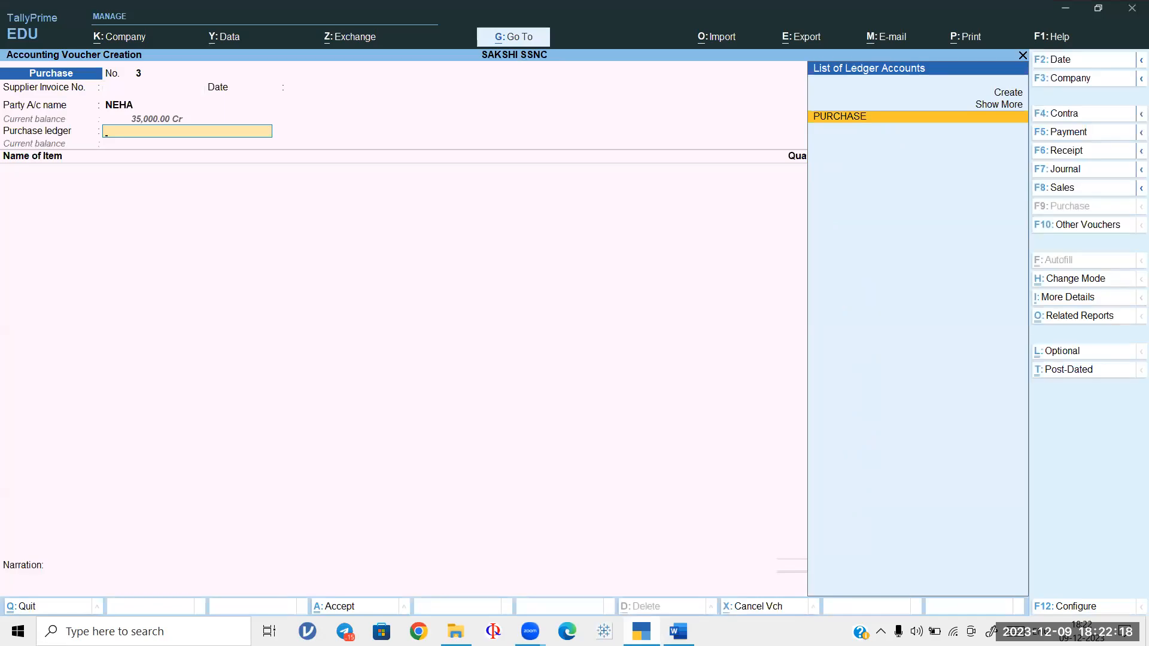
Step: Set the purchase ledger to PURCHASE and check transaction 8's item, quantity and amount in the Word paper
{"action": "key", "text": "Return"}
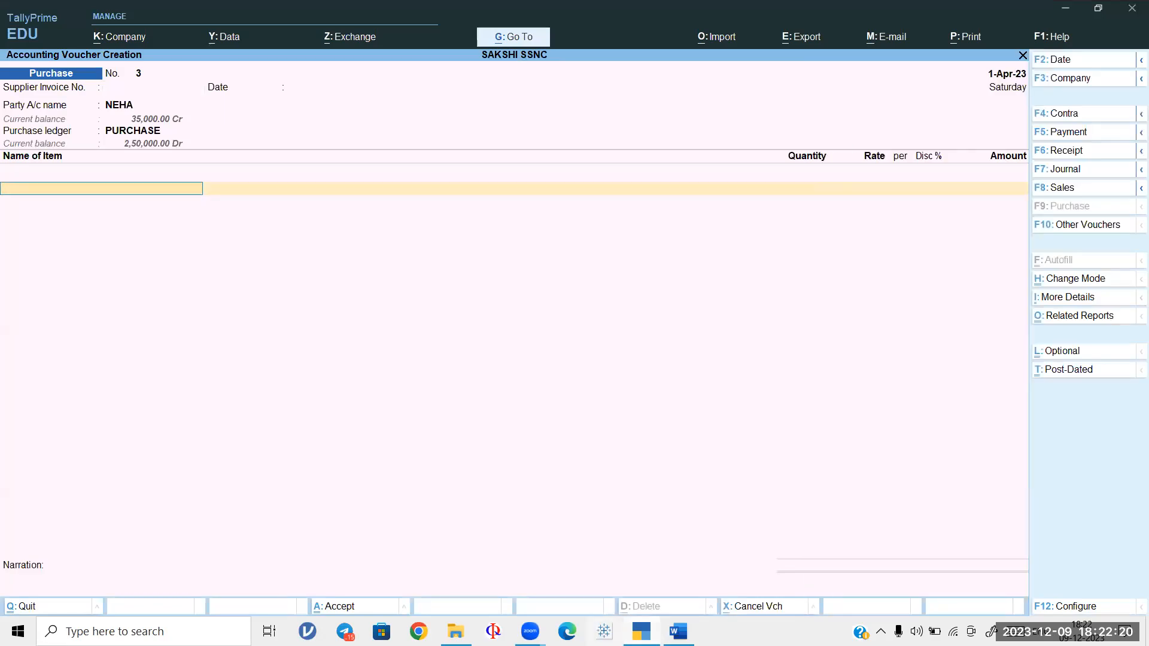
{"action": "key", "text": "alt+Tab"}
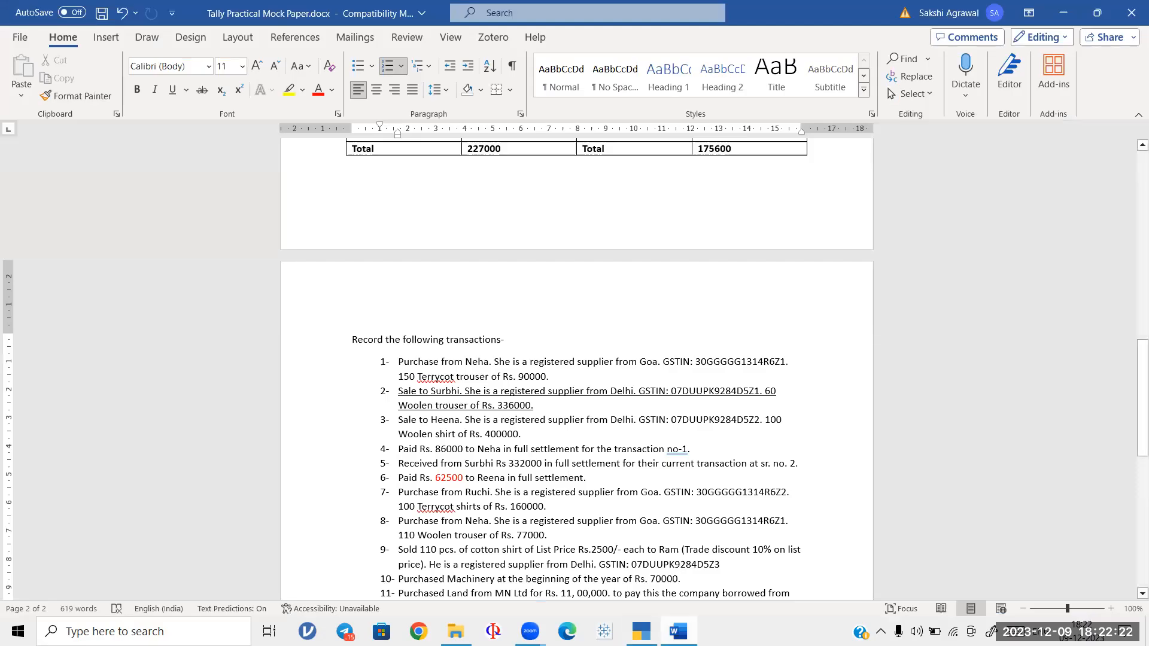
{"action": "left_click_drag", "start_coordinate": [408, 526], "coordinate": [541, 534]}
{"action": "key", "text": "alt+Tab"}
Step: Add 110 Pcs of WOOLEN TROUSER to the purchase voucher with an amount of 77000
{"action": "type", "text": "W"}
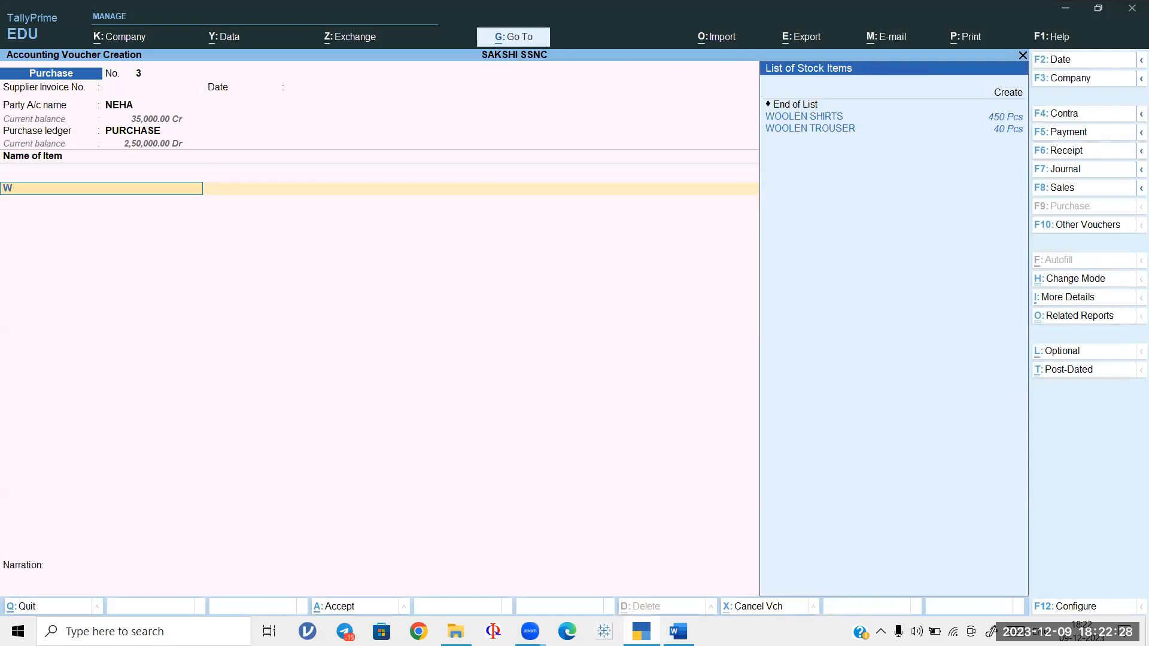
{"action": "type", "text": "OOL"}
{"action": "key", "text": "Down"}
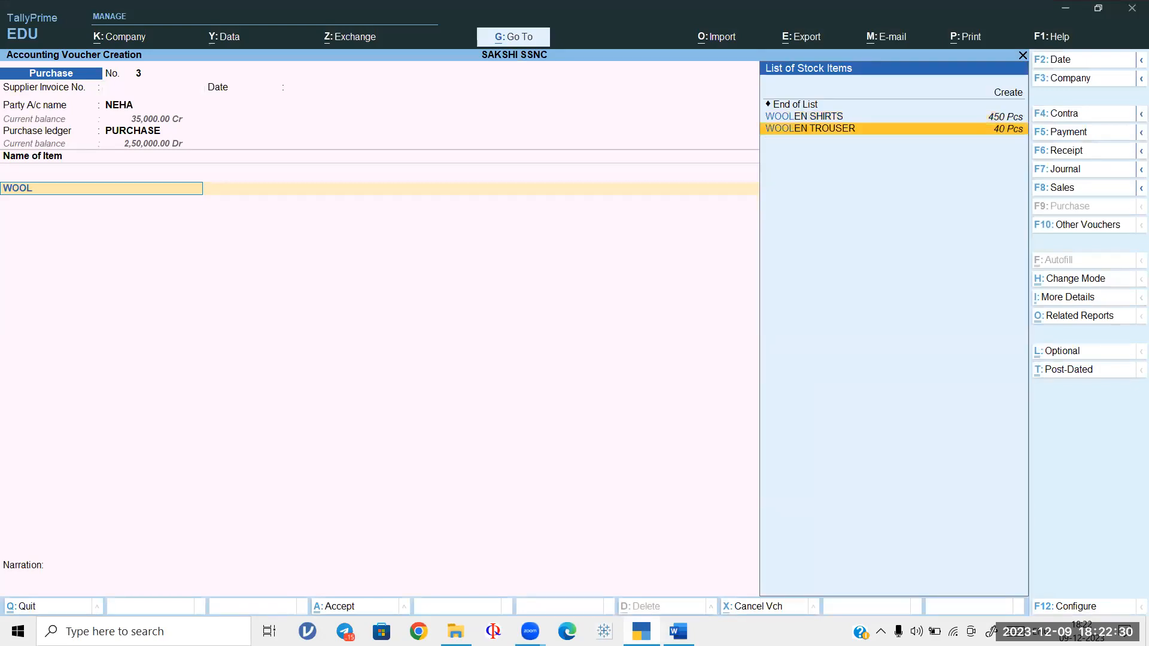
{"action": "key", "text": "Return"}
{"action": "type", "text": "110"}
{"action": "key", "text": "Return"}
{"action": "key", "text": "Return"}
{"action": "key", "text": "Return"}
{"action": "key", "text": "Return"}
{"action": "type", "text": "77000"}
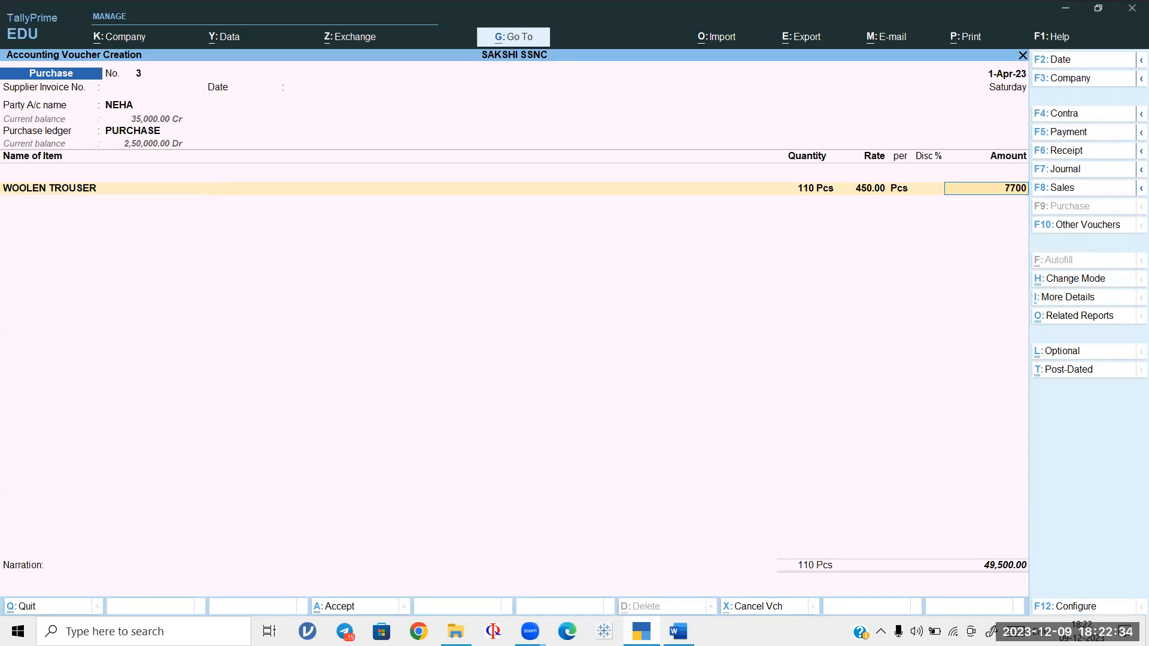
{"action": "key", "text": "Return"}
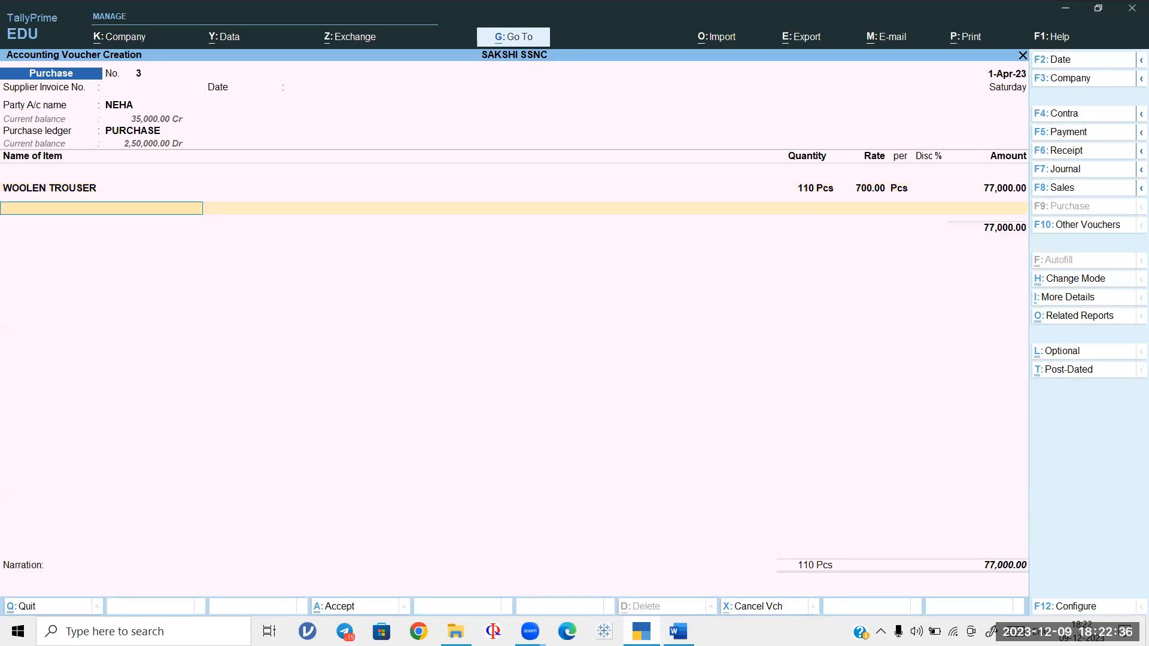
Step: Finish the item list, apply IGST at the default 12%, and save transaction 8's purchase voucher
{"action": "key", "text": "Return"}
{"action": "type", "text": "IGST"}
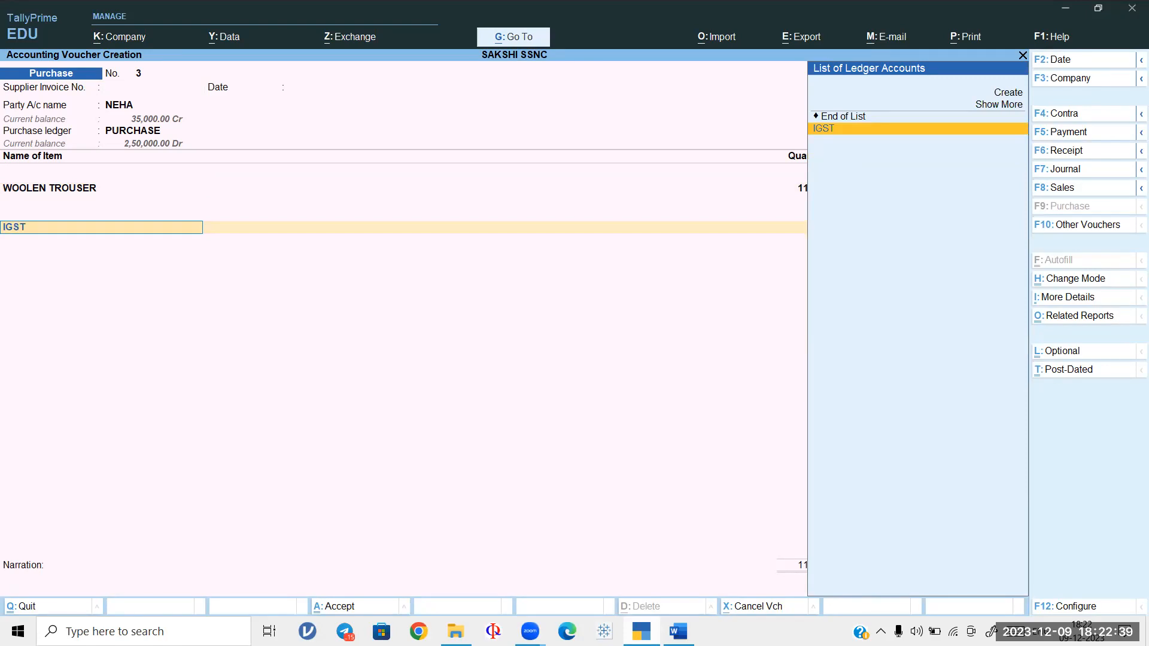
{"action": "key", "text": "Return"}
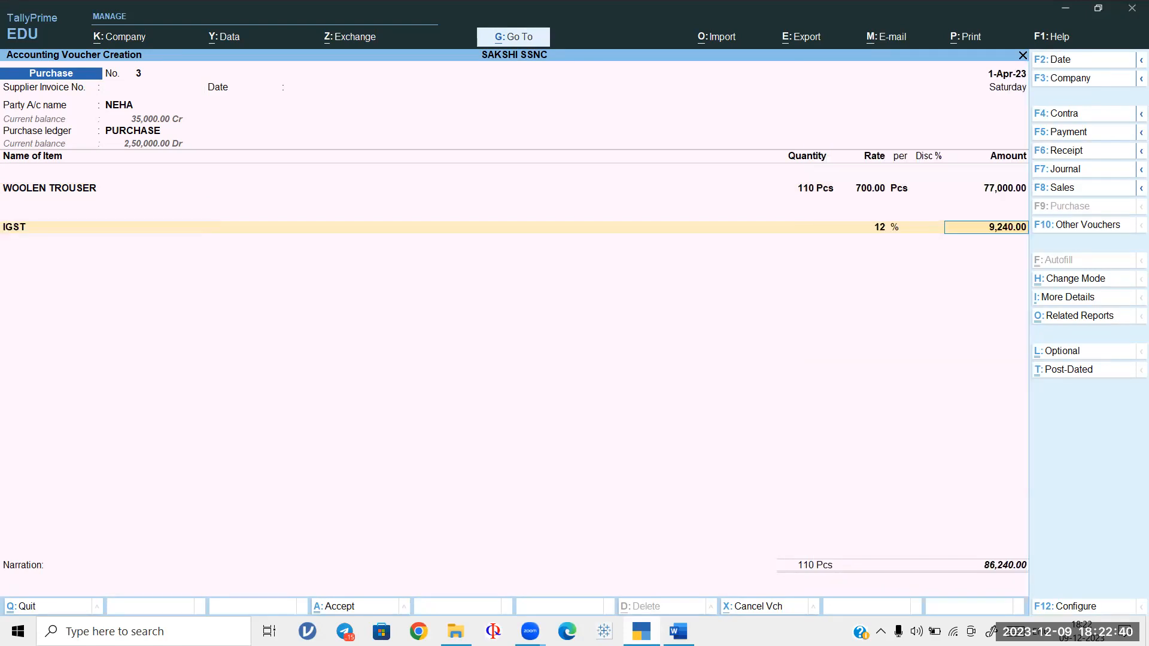
{"action": "key", "text": "ctrl+a"}
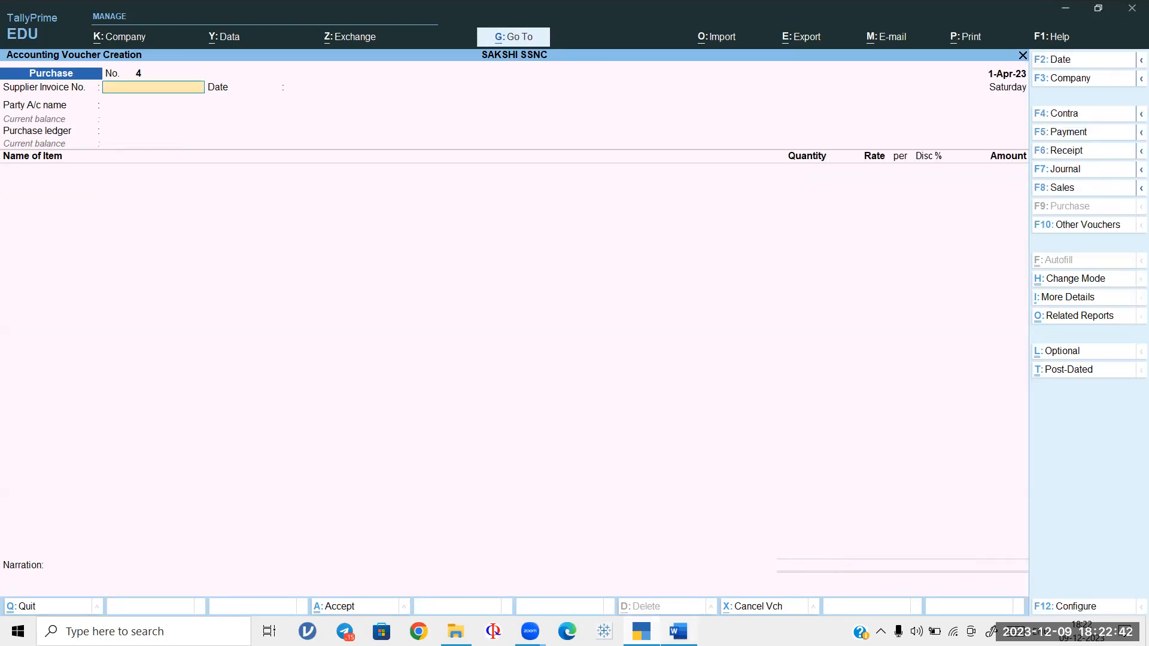
Step: Read transaction 9 in the Word paper and start a sales voucher in TallyPrime
{"action": "key", "text": "alt+Tab"}
{"action": "triple_click", "coordinate": [521, 527]}
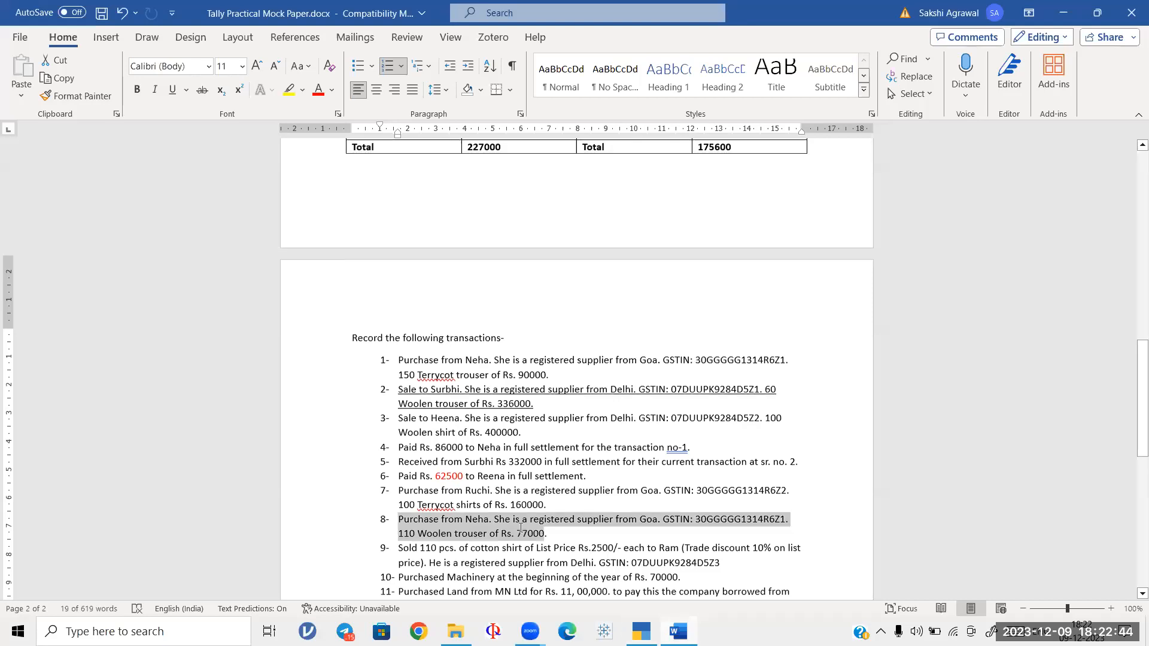
{"action": "scroll", "coordinate": [520, 527], "scroll_direction": "down", "scroll_amount": 5}
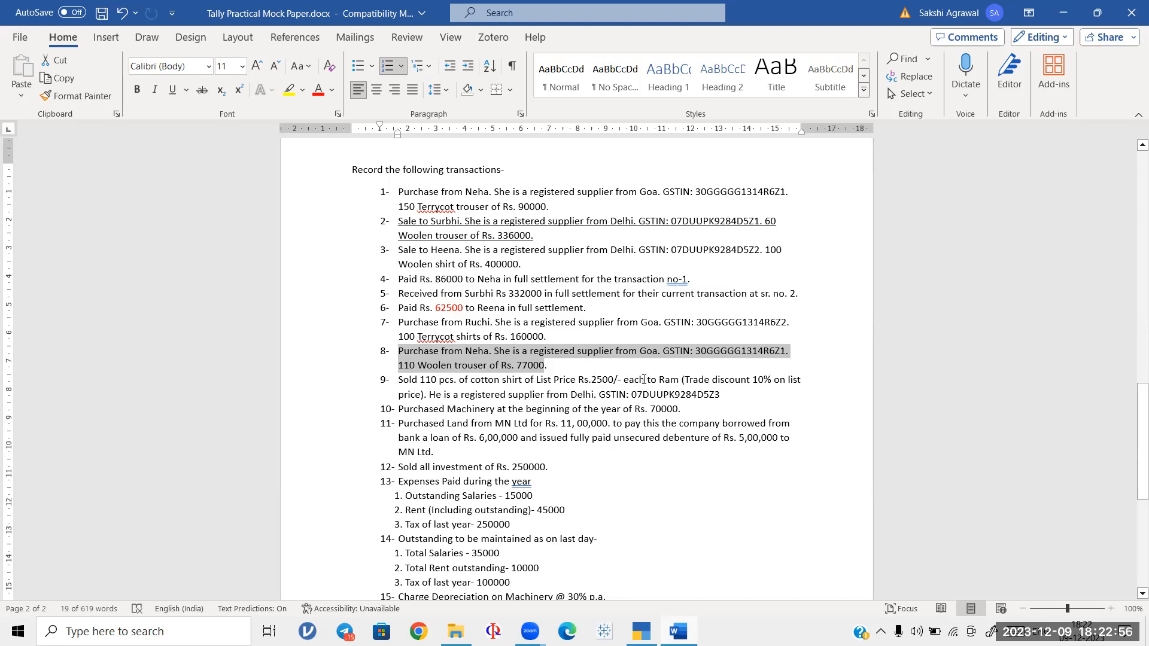
{"action": "left_click", "coordinate": [521, 355]}
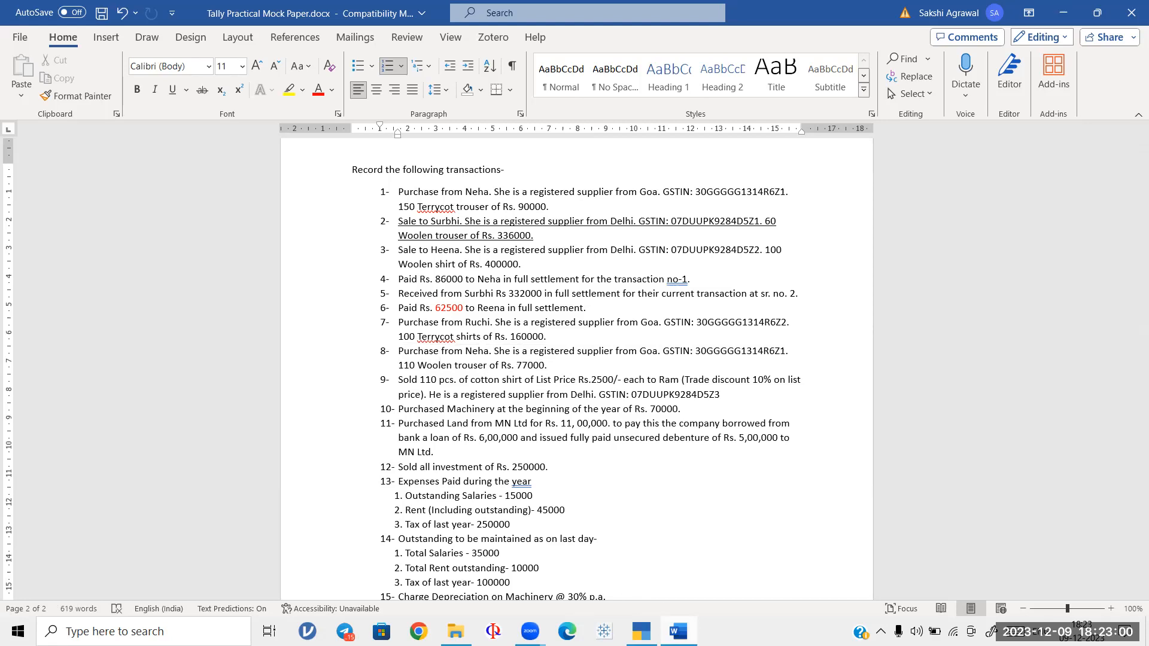
{"action": "mouse_move", "coordinate": [676, 627]}
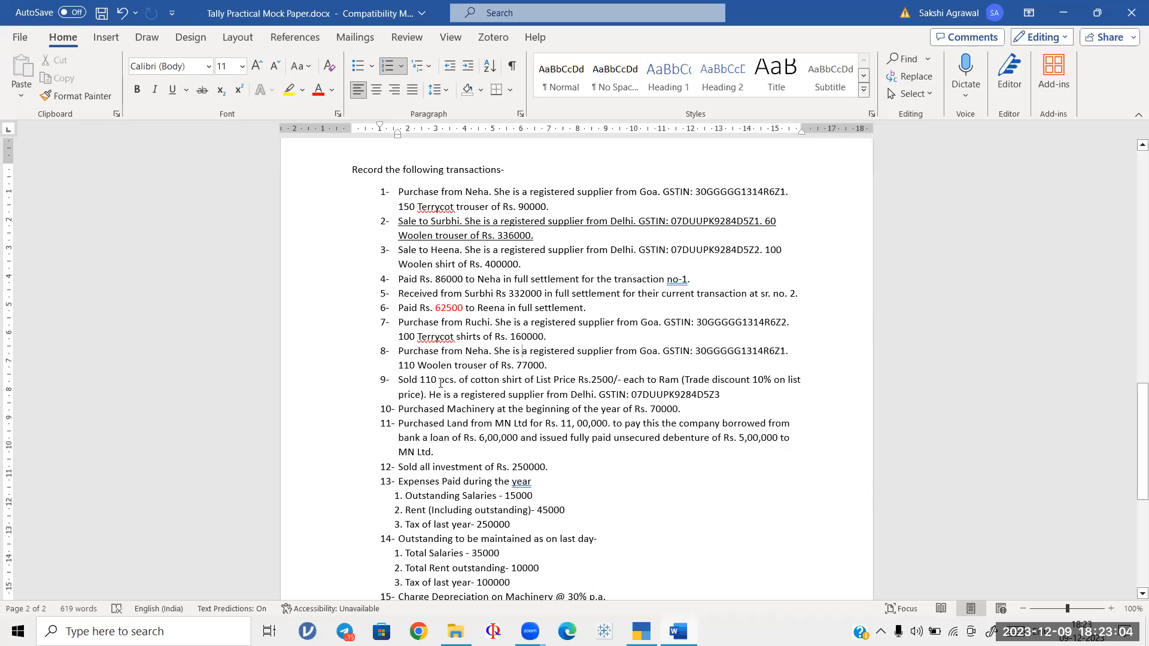
{"action": "key", "text": "alt+Tab"}
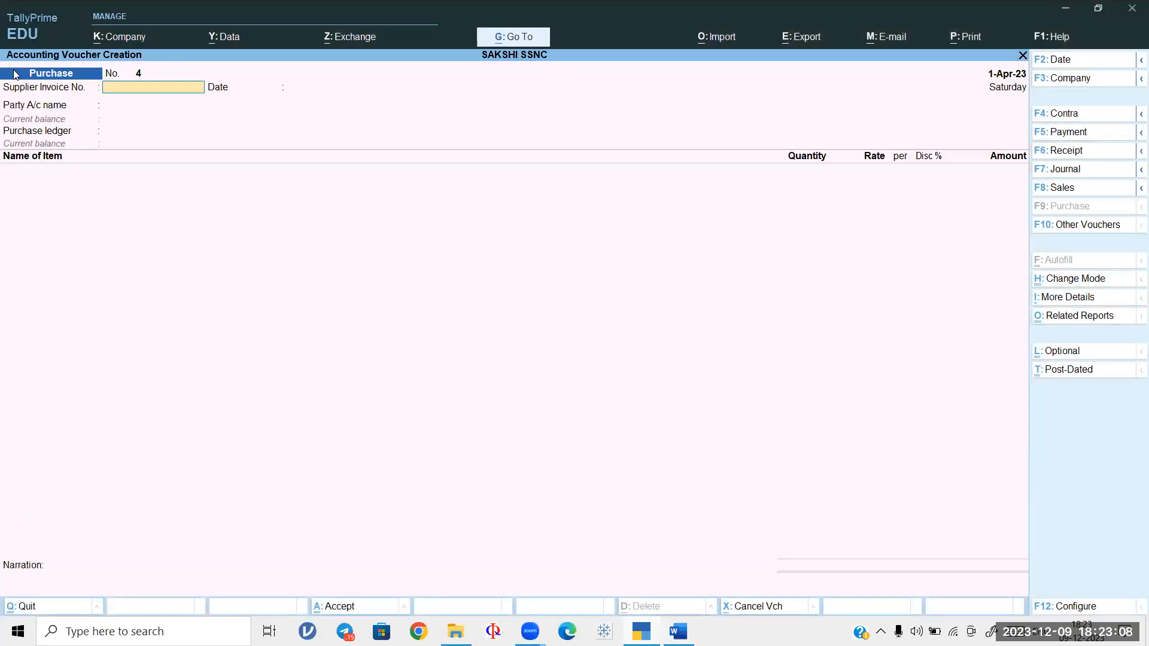
{"action": "left_click", "coordinate": [1065, 189]}
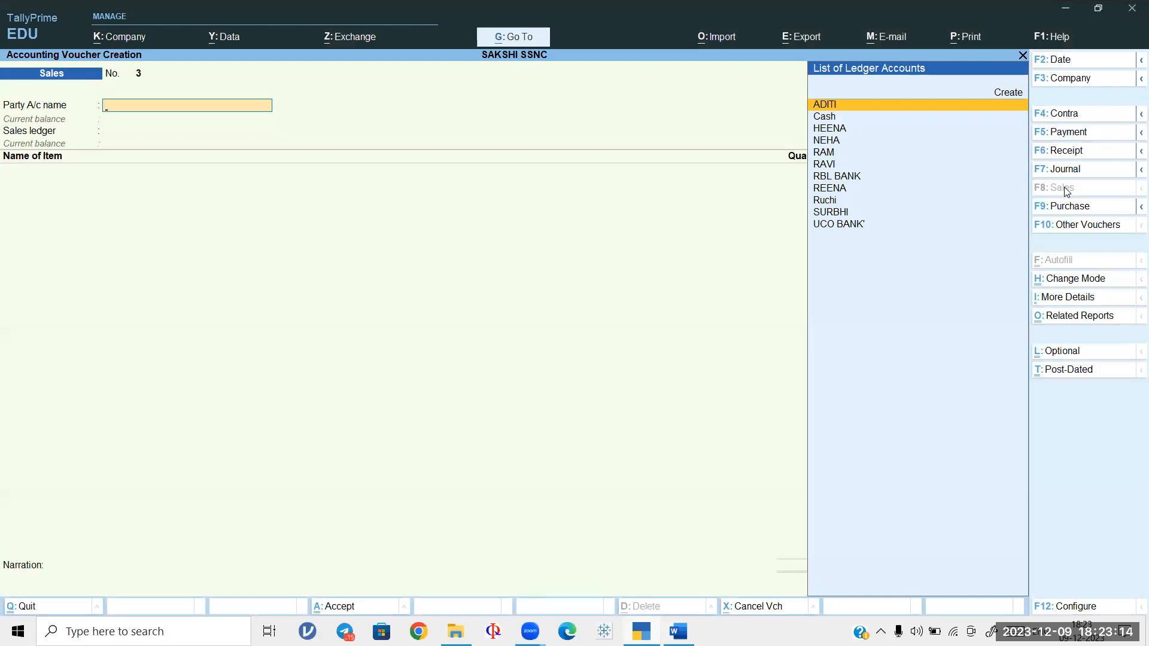
Step: Select transaction 9's customer as the sales voucher's party and accept the default dispatch and party details, leaving GSTIN/UIN blank
{"action": "type", "text": "ram"}
{"action": "key", "text": "Return"}
{"action": "key", "text": "Return"}
{"action": "key", "text": "Return"}
{"action": "key", "text": "Return"}
{"action": "key", "text": "Return"}
{"action": "key", "text": "Return"}
{"action": "key", "text": "Return"}
{"action": "key", "text": "Return"}
{"action": "key", "text": "Return"}
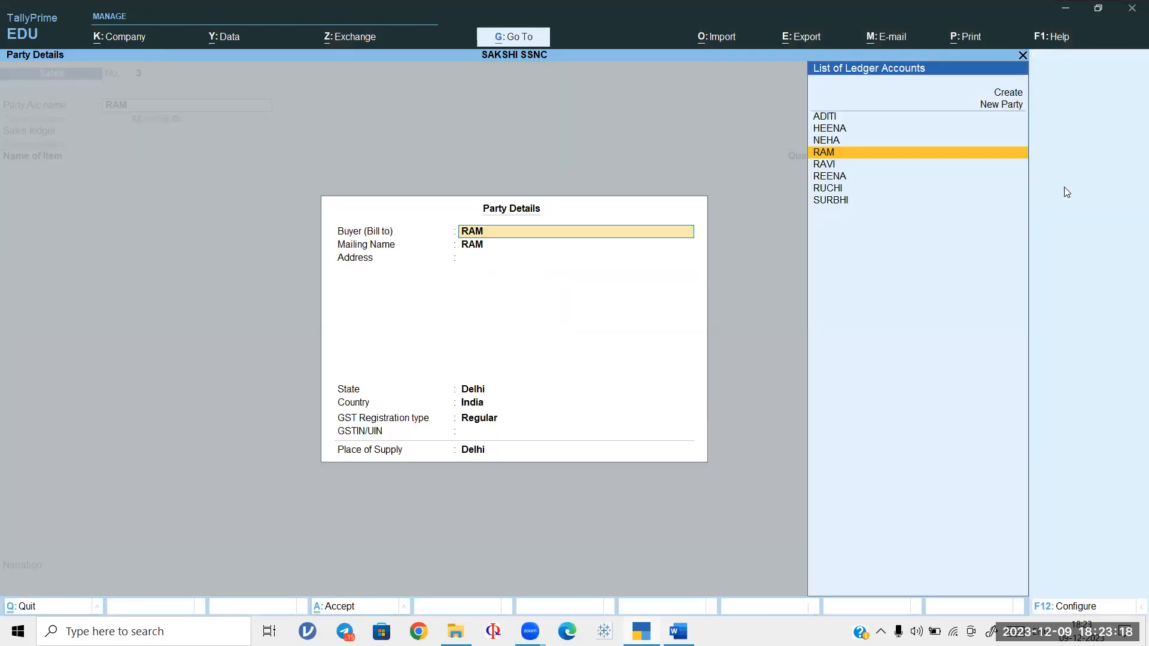
{"action": "key", "text": "Return"}
{"action": "key", "text": "Return"}
{"action": "key", "text": "Return"}
{"action": "key", "text": "Return"}
{"action": "key", "text": "Return"}
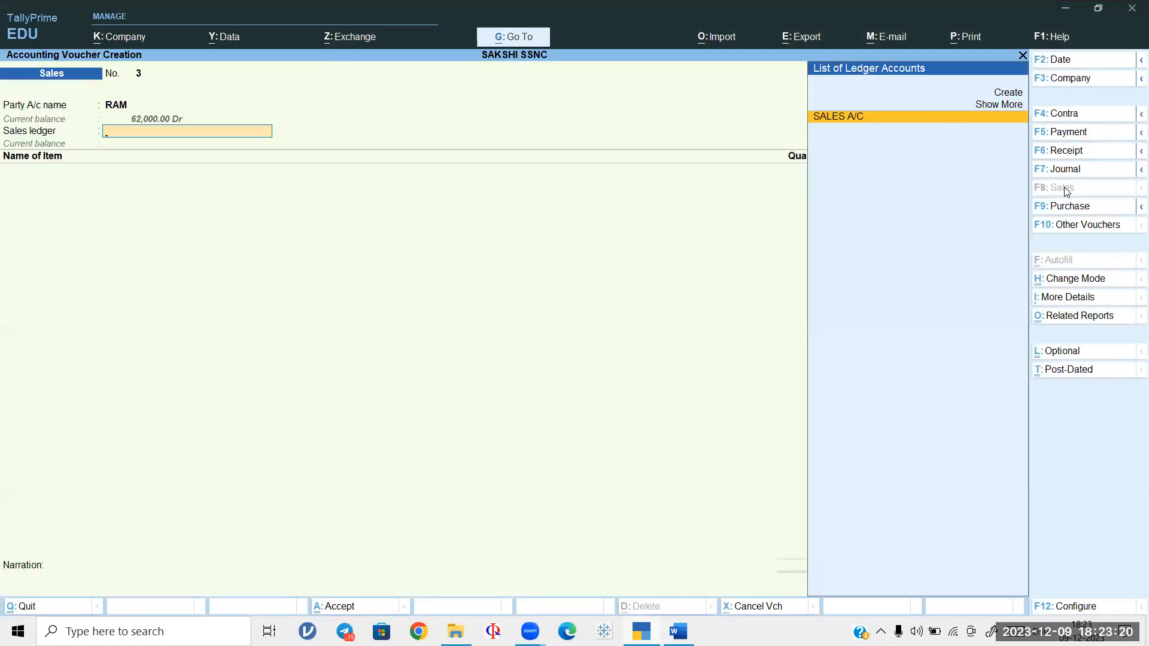
Step: Set the sales ledger to SALES A/C and highlight transaction 9's quantity, item and list price in the Word paper
{"action": "key", "text": "Return"}
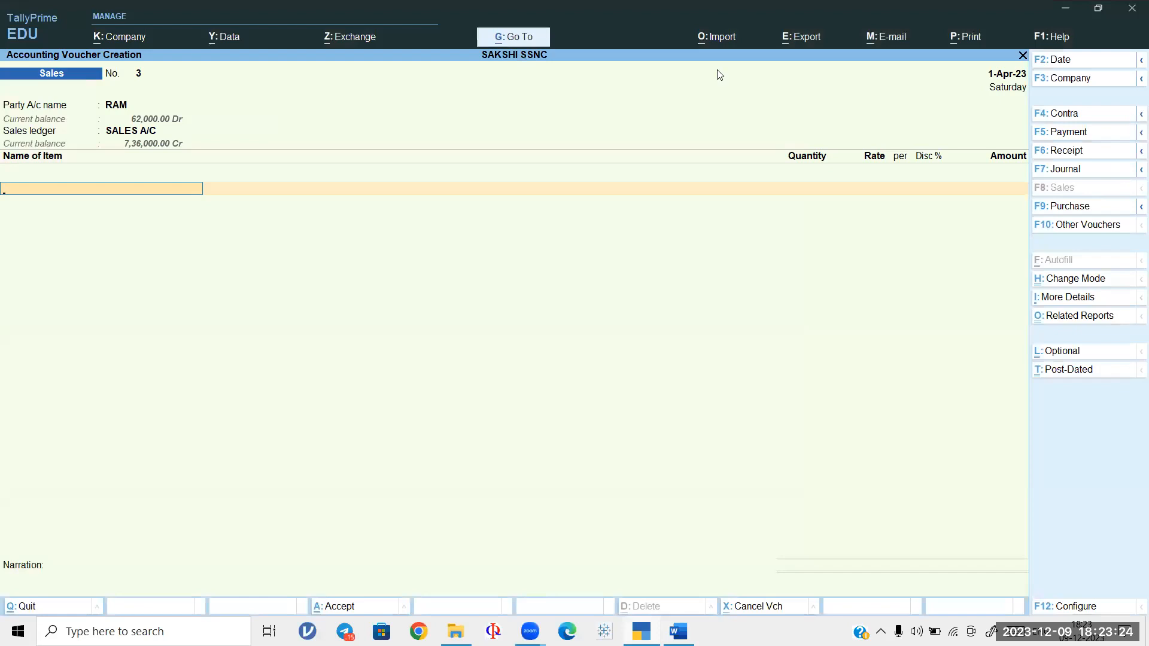
{"action": "key", "text": "alt+Tab"}
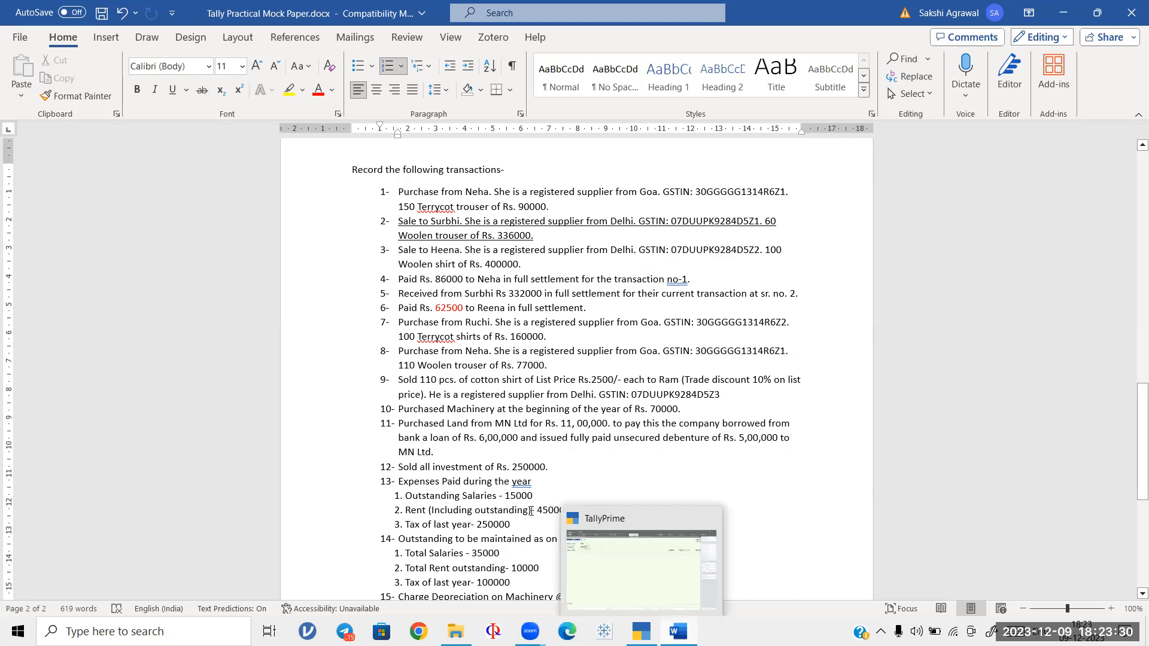
{"action": "left_click_drag", "start_coordinate": [399, 381], "coordinate": [614, 380]}
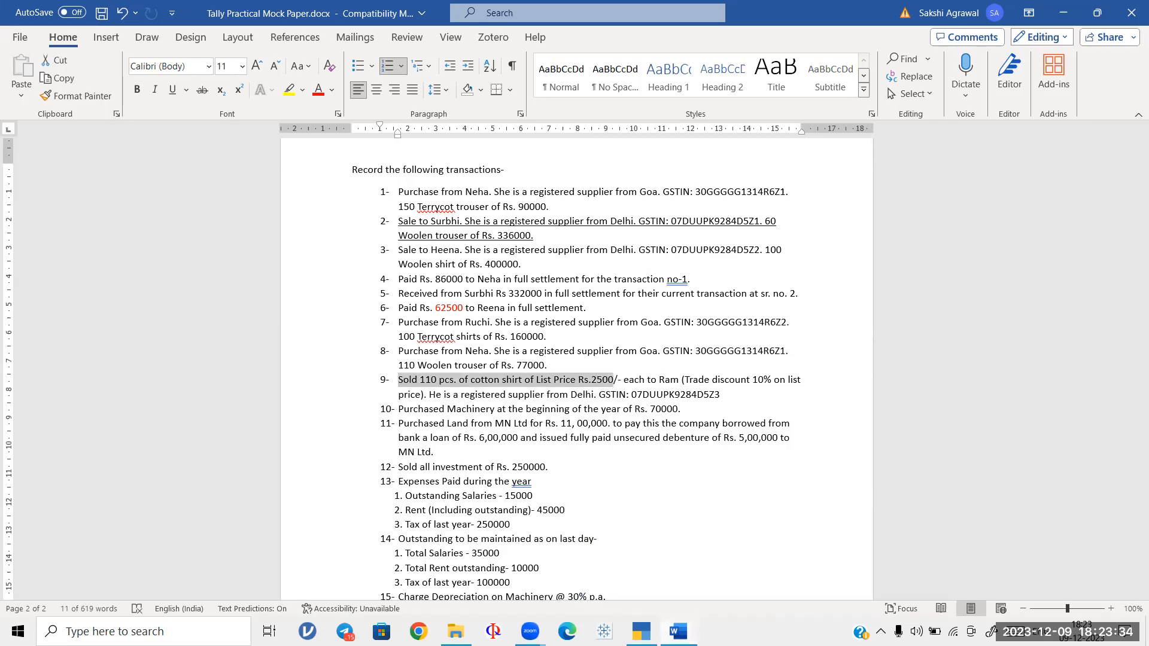
Step: Switch to TallyPrime and add 110 Pcs of COTTON SHIRTS at a rate of 2500 with 10% discount to the sales voucher
{"action": "key", "text": "alt+Tab"}
{"action": "type", "text": "cot"}
{"action": "key", "text": "Down"}
{"action": "key", "text": "Return"}
{"action": "type", "text": "1100"}
{"action": "key", "text": "BackSpace"}
{"action": "key", "text": "Return"}
{"action": "type", "text": "2500"}
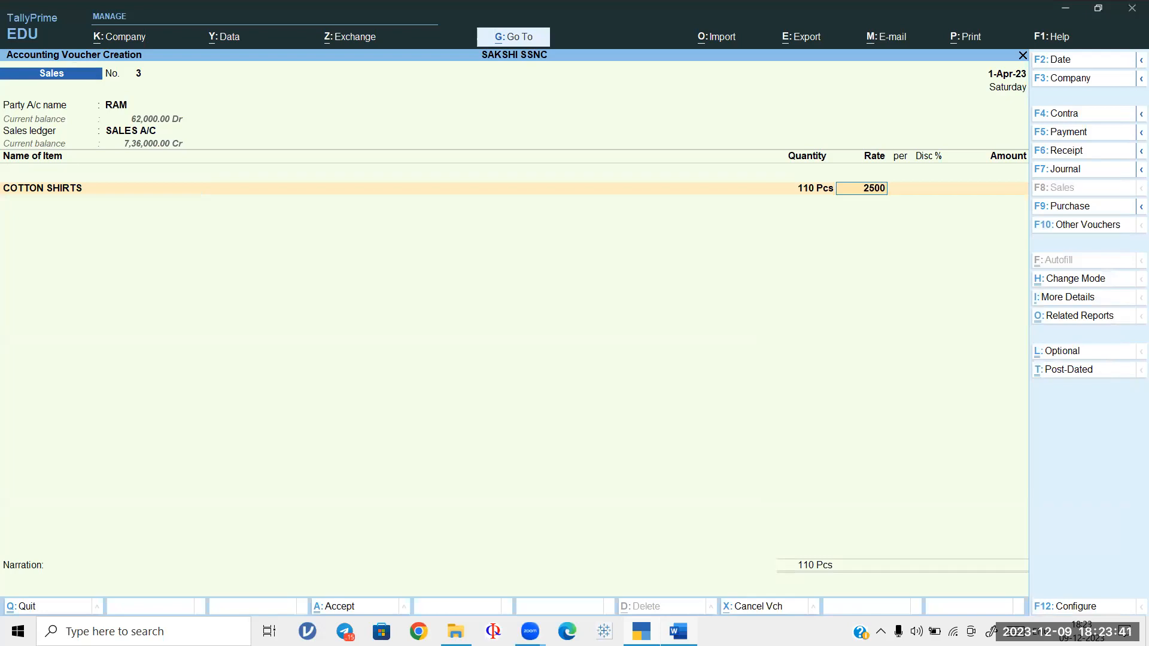
{"action": "key", "text": "Return"}
{"action": "key", "text": "Return"}
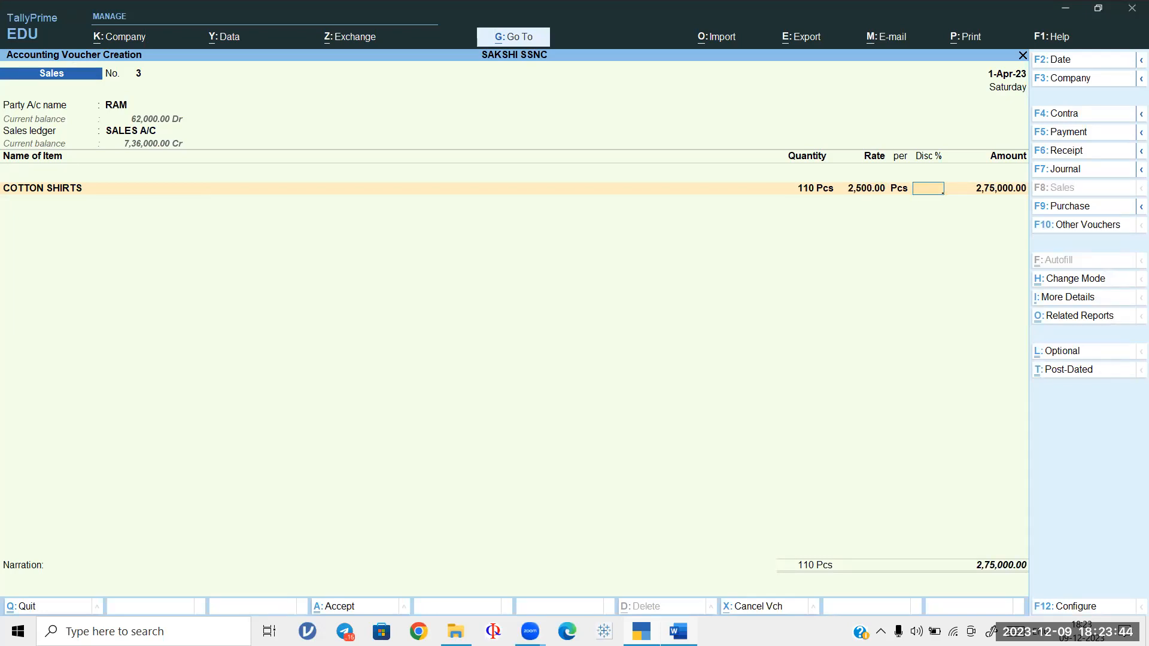
{"action": "key", "text": "Return"}
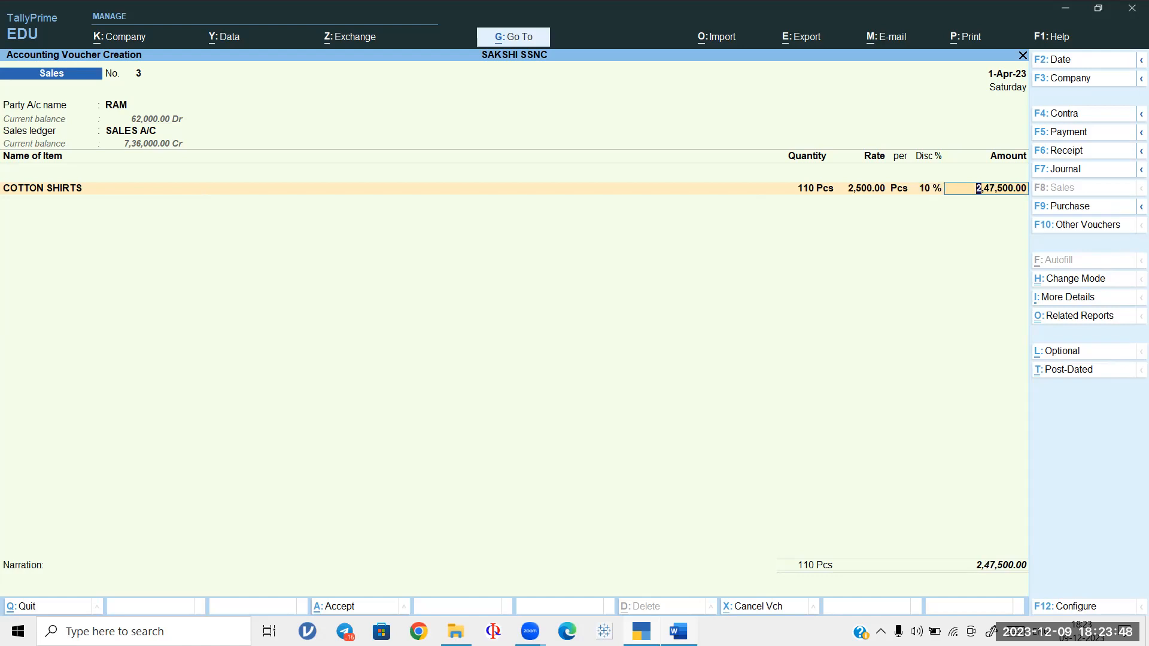
{"action": "key", "text": "Return"}
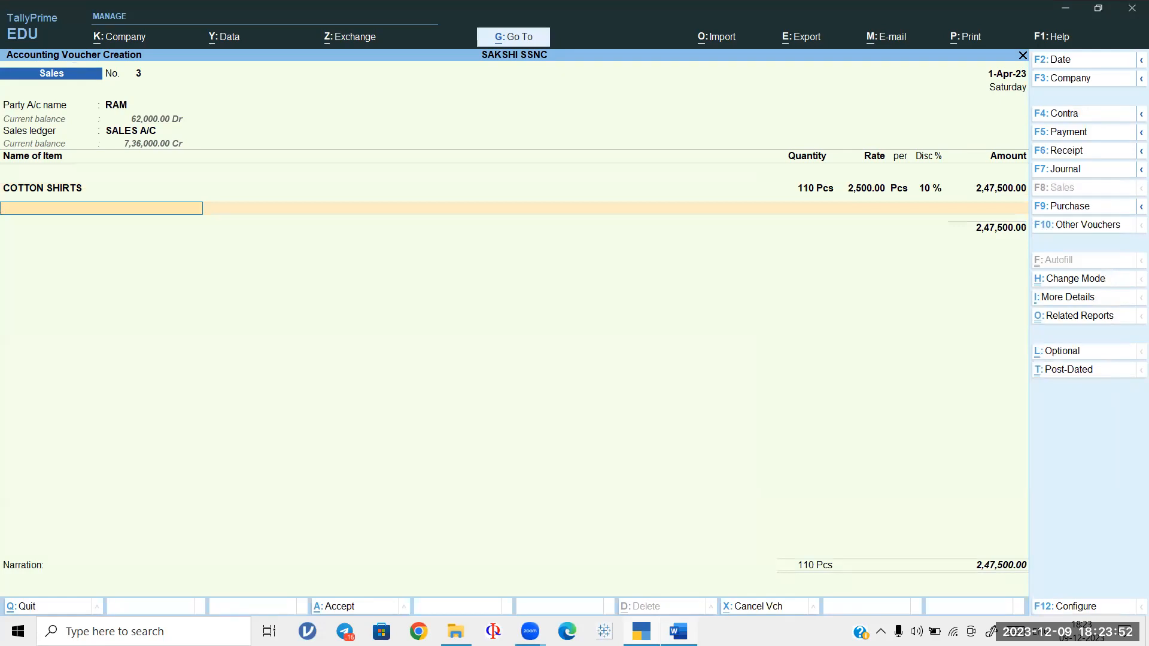
{"action": "key", "text": "Return"}
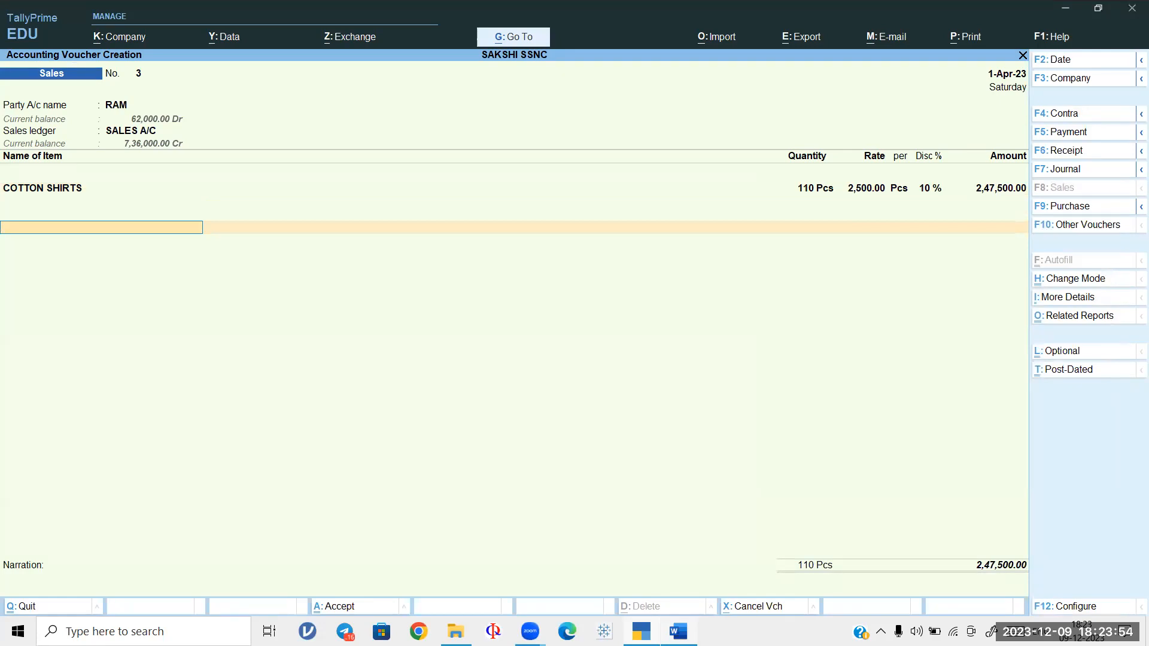
Step: Add the CGST and SGST ledgers below the cotton shirts item and save the sales voucher
{"action": "type", "text": "cg"}
{"action": "key", "text": "Return"}
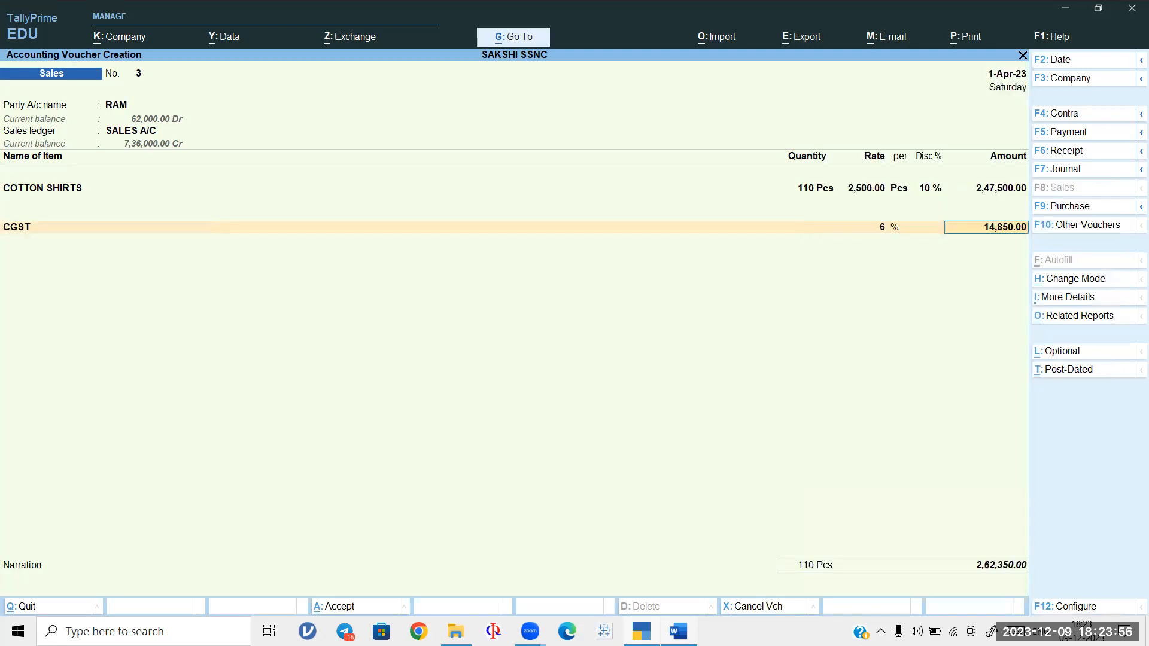
{"action": "key", "text": "Return"}
{"action": "type", "text": "s"}
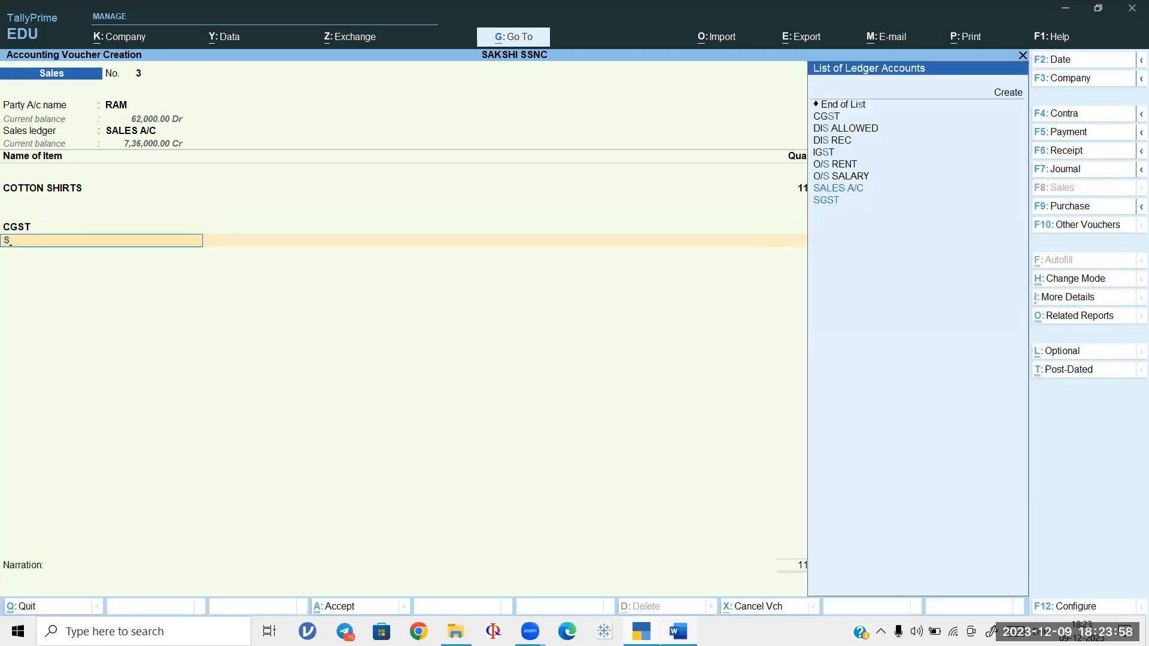
{"action": "type", "text": "g"}
{"action": "key", "text": "Return"}
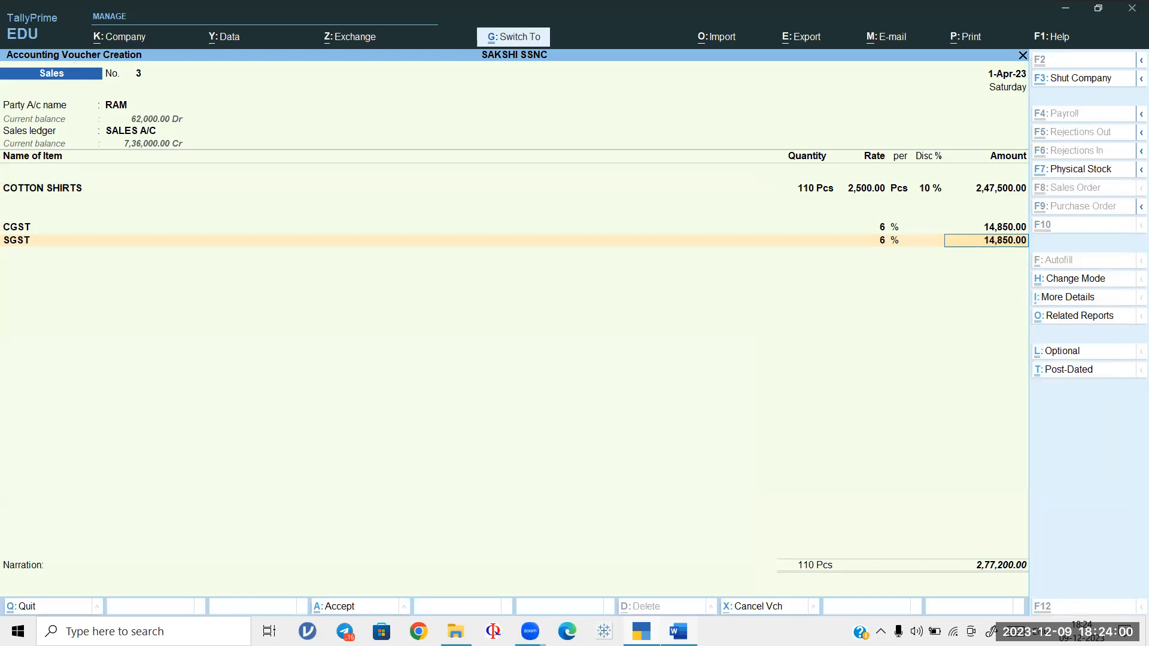
{"action": "key", "text": "ctrl+a"}
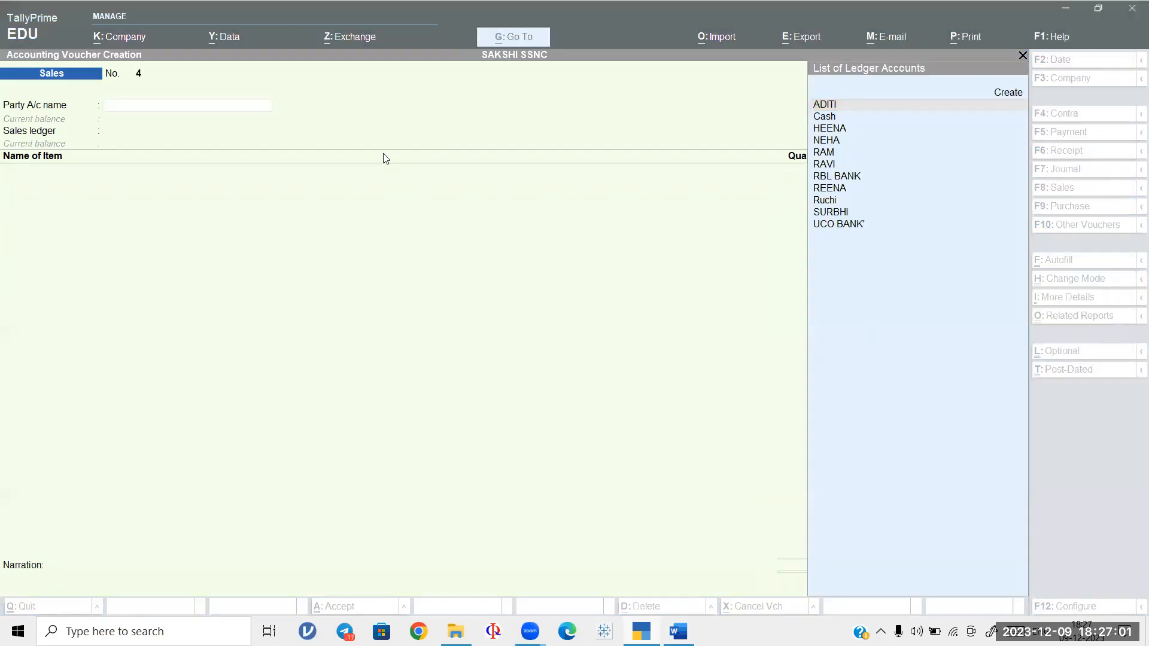
Step: Check the machinery purchase transaction in the Word paper and start a journal voucher in TallyPrime
{"action": "left_click", "coordinate": [539, 362]}
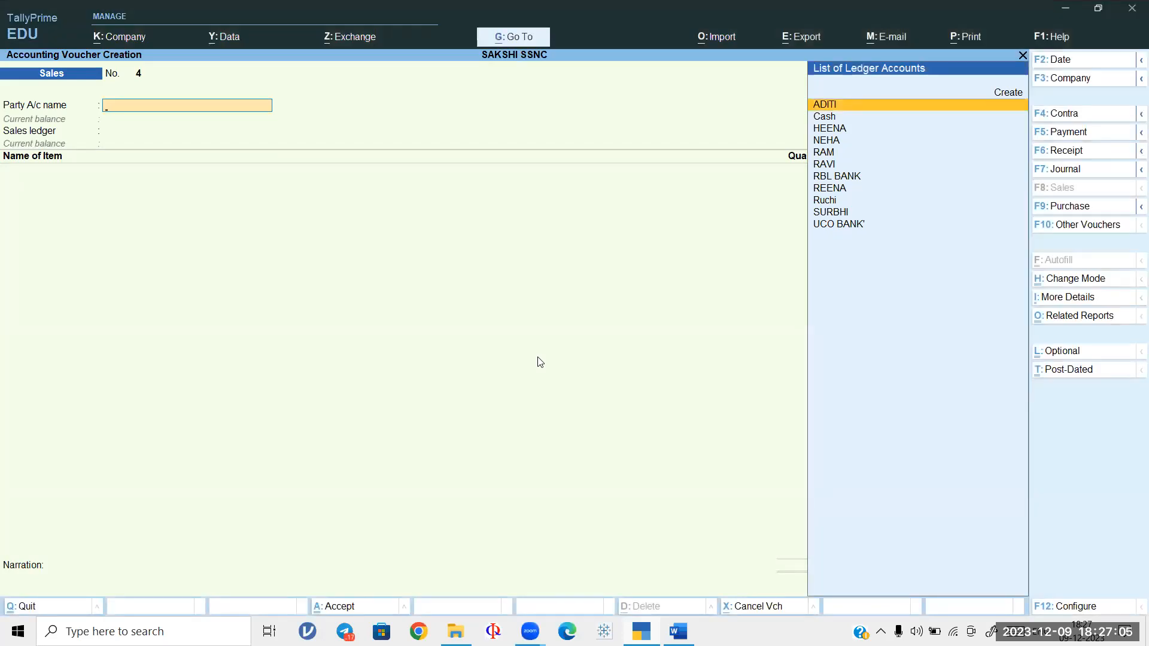
{"action": "left_click", "coordinate": [678, 631]}
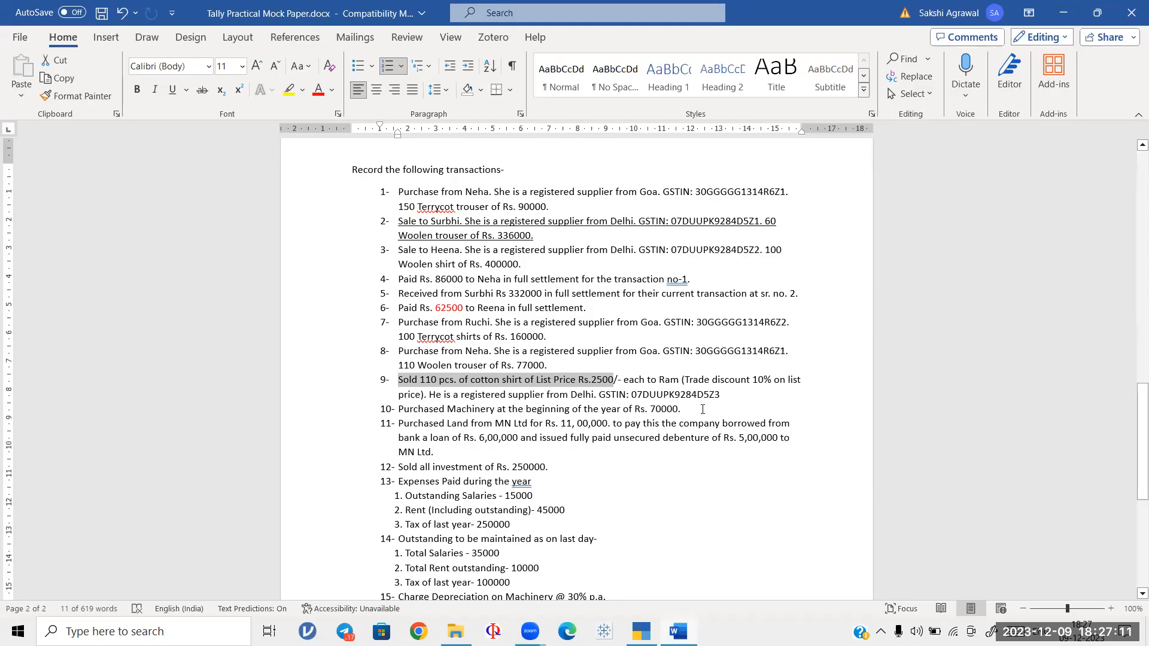
{"action": "left_click", "coordinate": [1066, 18]}
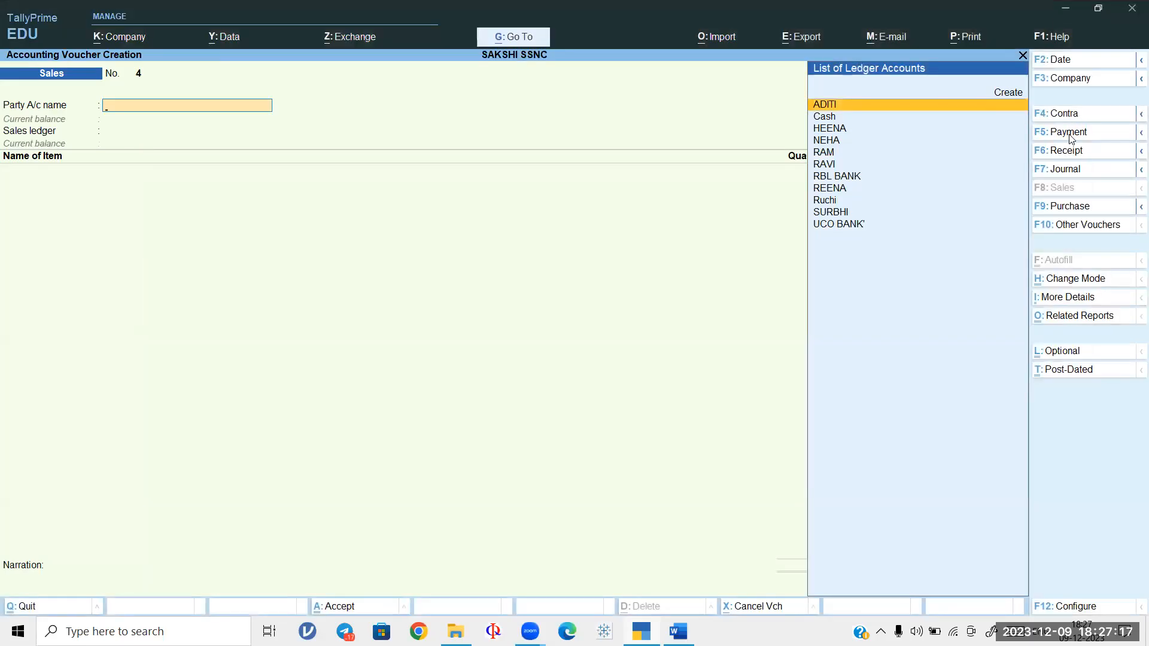
{"action": "left_click", "coordinate": [1058, 169]}
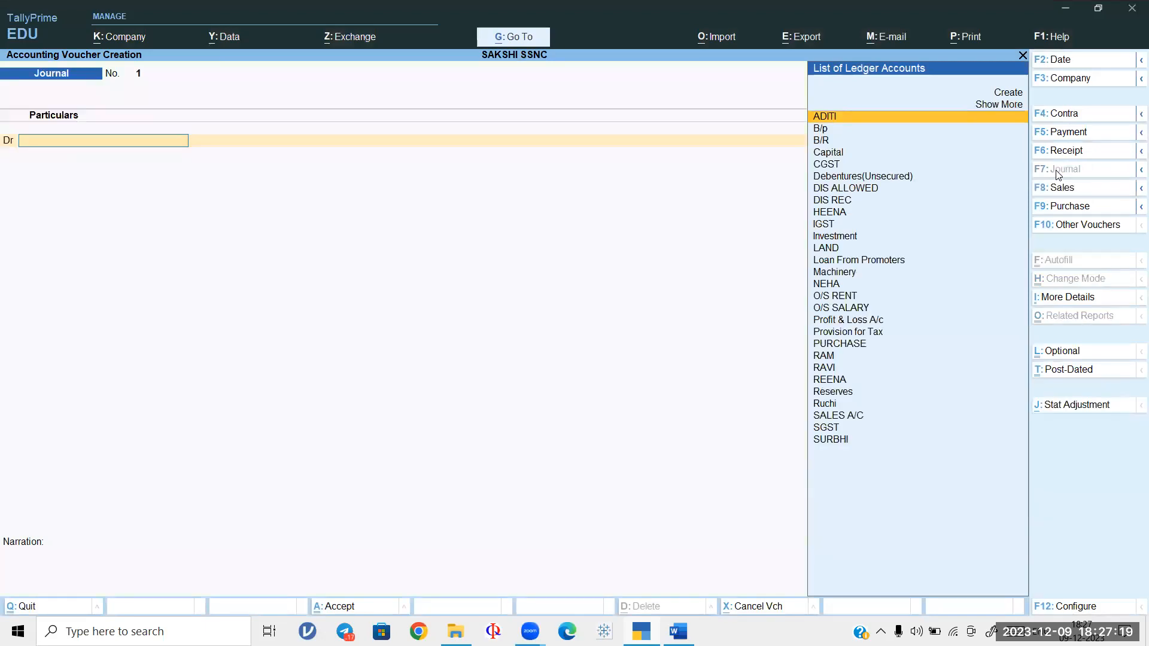
Step: Review the journal voucher's additional details and its configuration, including the use of Cr/Dr instead of To/By
{"action": "left_click", "coordinate": [1058, 297]}
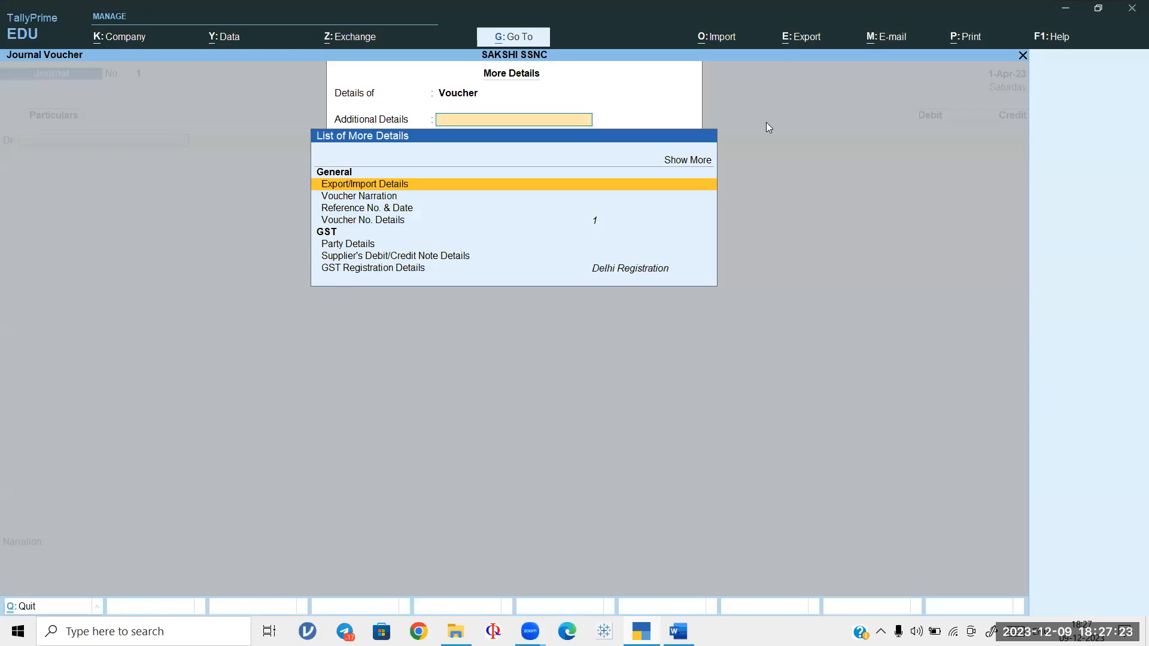
{"action": "key", "text": "Escape"}
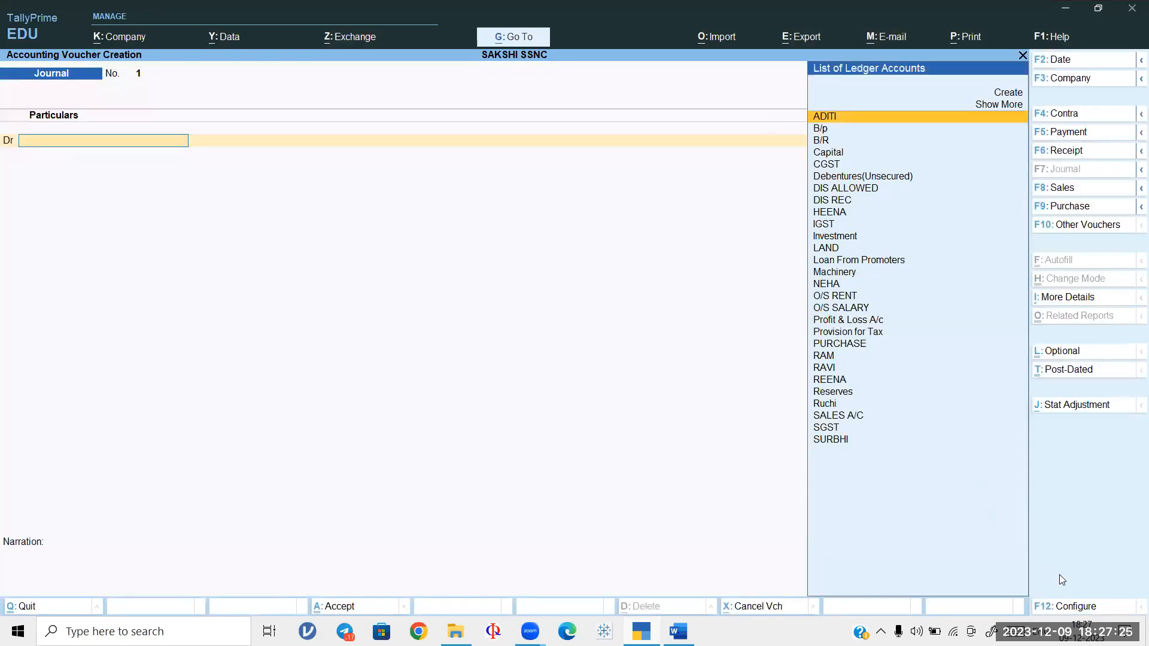
{"action": "left_click", "coordinate": [1074, 608]}
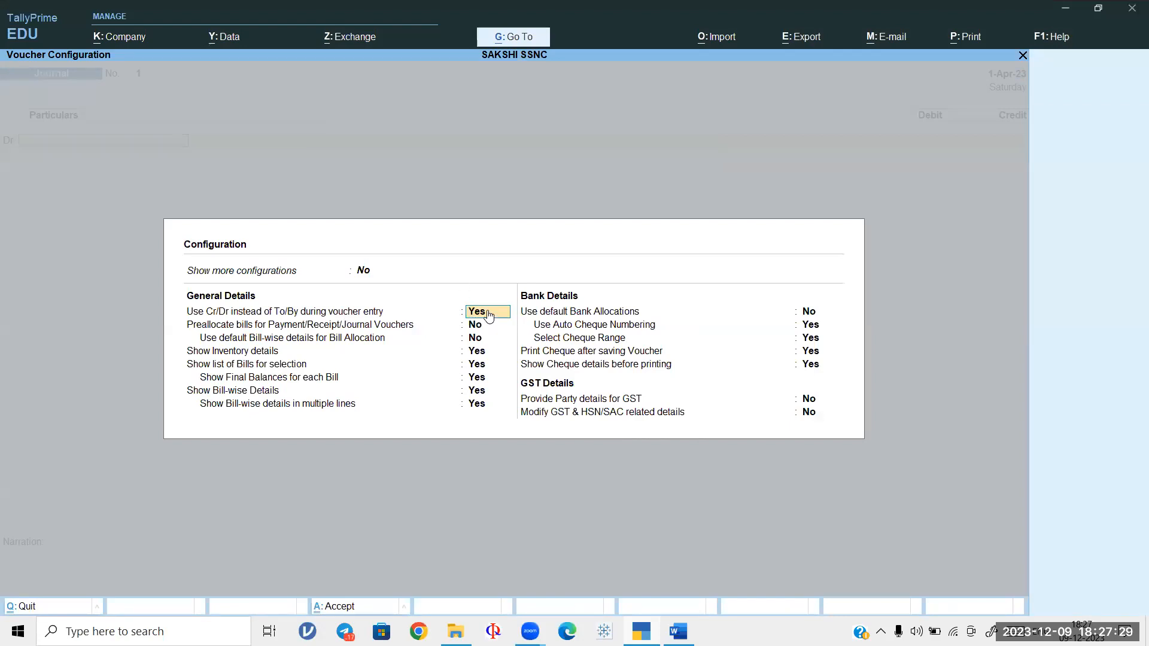
{"action": "key", "text": "ctrl+a"}
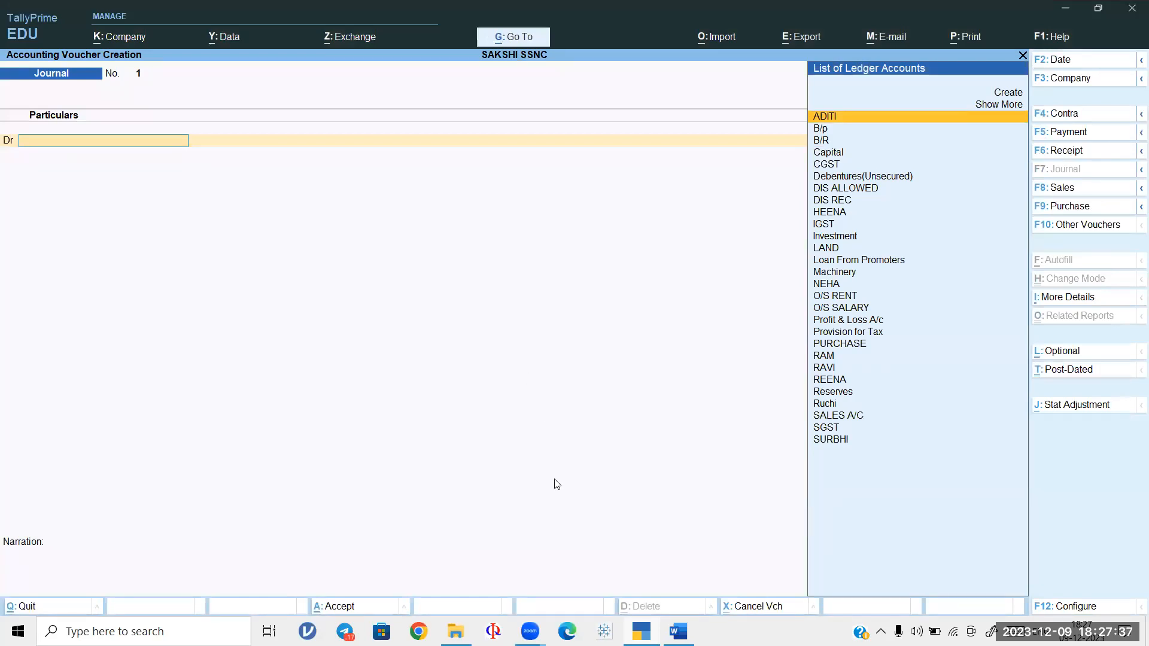
Step: Switch to the Word paper and check the instruction on which bank handles payments and receipts other than debtors and creditors
{"action": "left_click", "coordinate": [678, 632]}
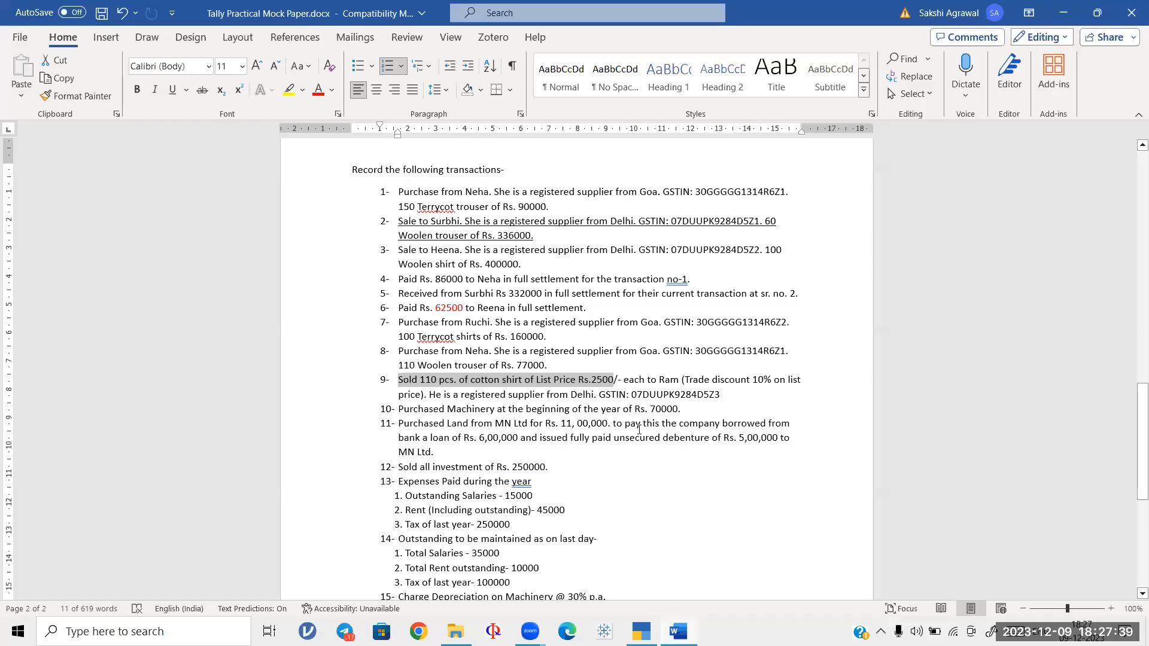
{"action": "scroll", "coordinate": [638, 419], "scroll_direction": "up", "scroll_amount": 6}
{"action": "scroll", "coordinate": [638, 419], "scroll_direction": "up", "scroll_amount": 7}
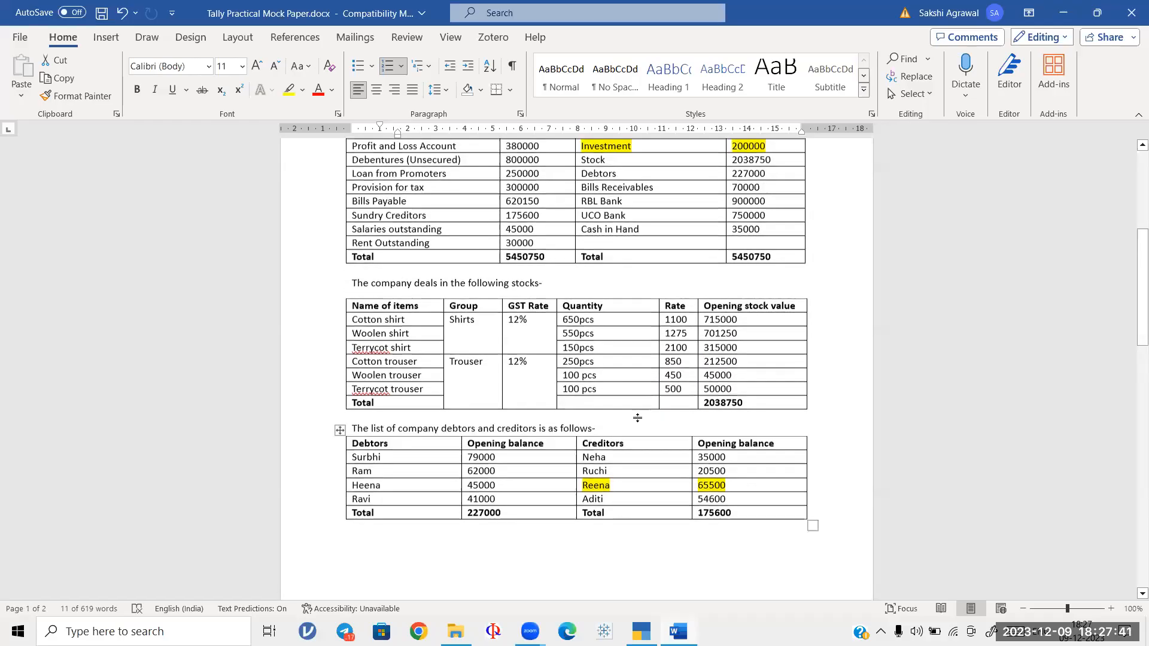
{"action": "left_click_drag", "start_coordinate": [386, 377], "coordinate": [659, 374]}
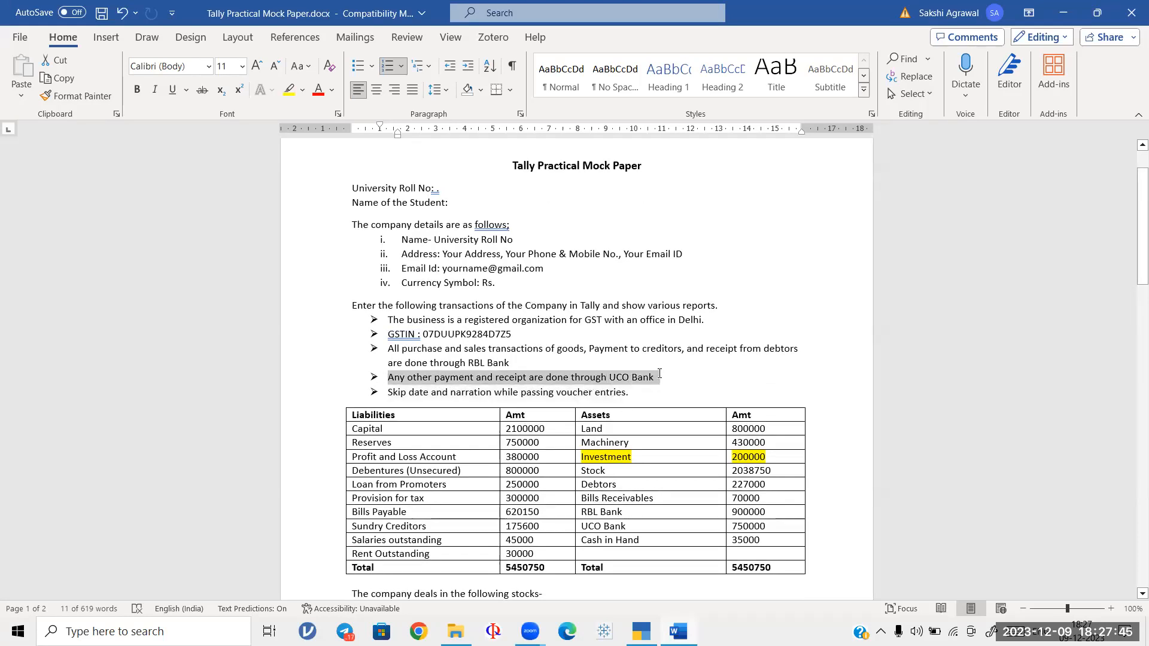
{"action": "left_click", "coordinate": [659, 374]}
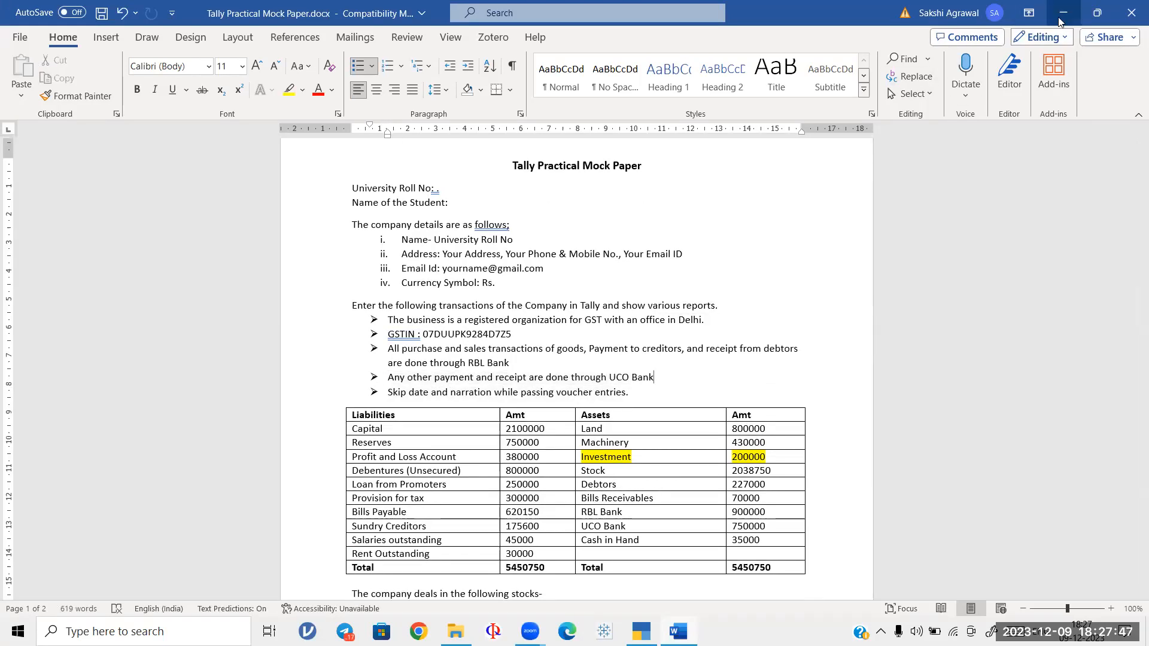
Step: In TallyPrime, record and save the journal voucher debiting Machinery 70000 and crediting UCO BANK'
{"action": "left_click", "coordinate": [1062, 12]}
{"action": "type", "text": "MA"}
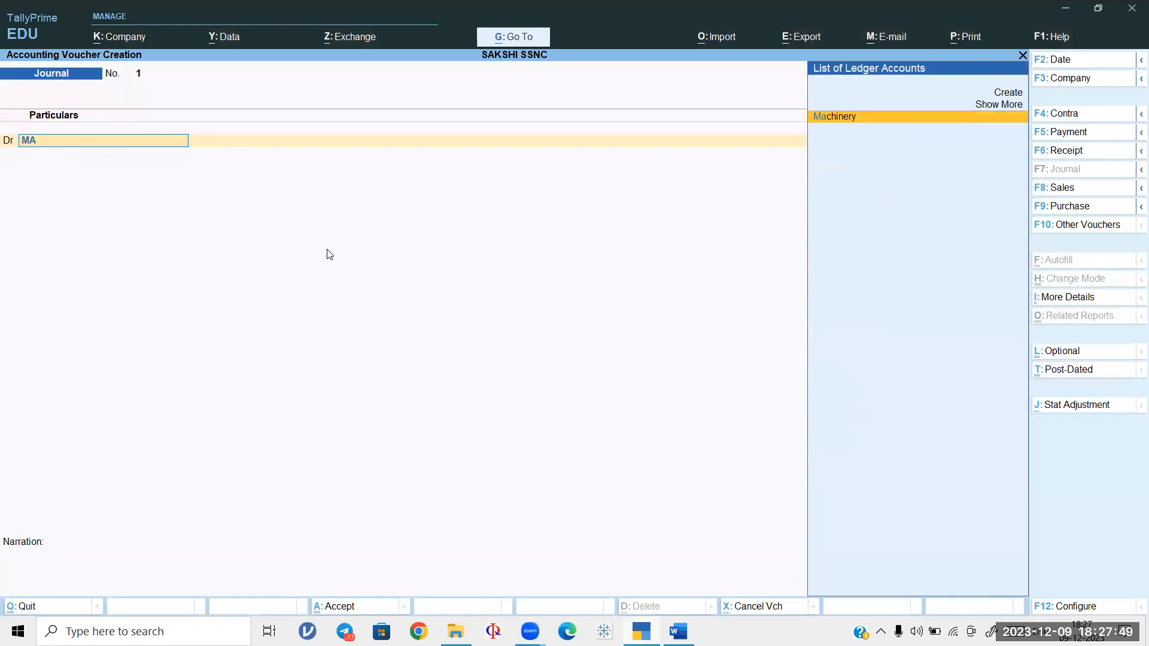
{"action": "key", "text": "Return"}
{"action": "type", "text": "70000"}
{"action": "key", "text": "Return"}
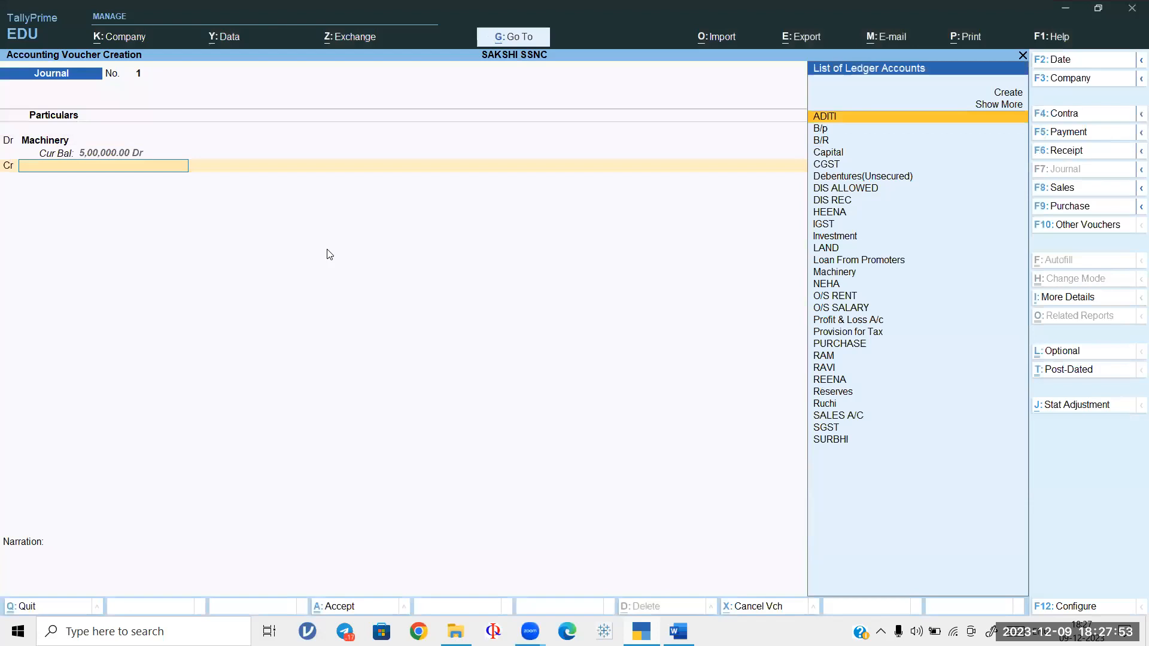
{"action": "type", "text": "UCO"}
{"action": "key", "text": "Return"}
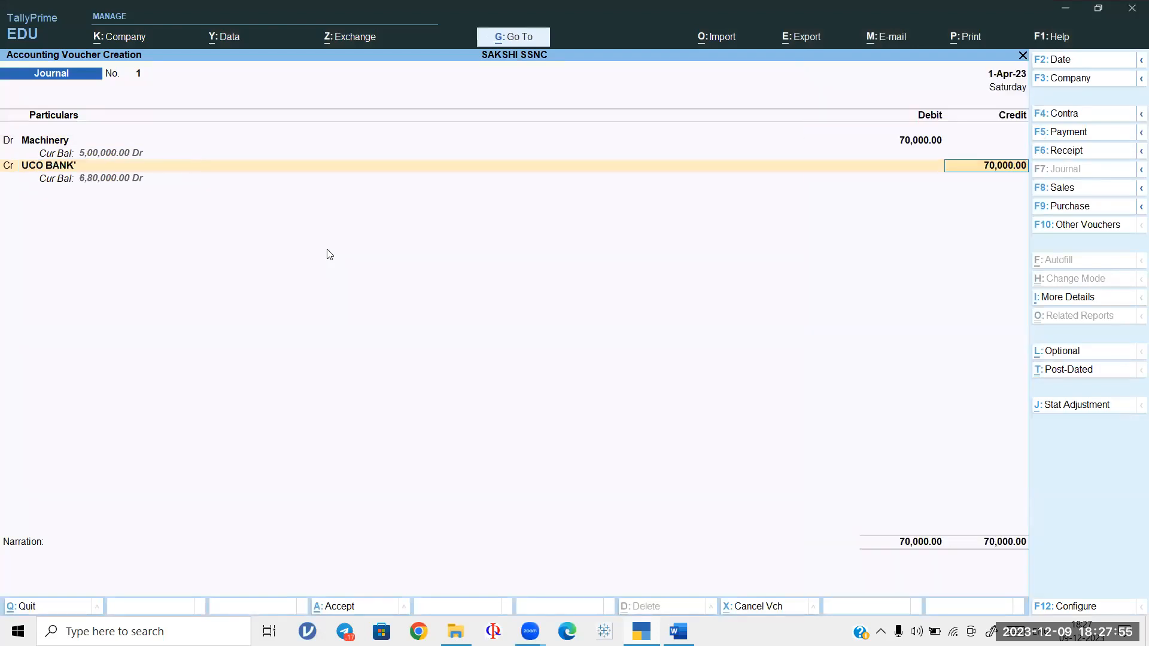
{"action": "key", "text": "Return"}
{"action": "key", "text": "Return"}
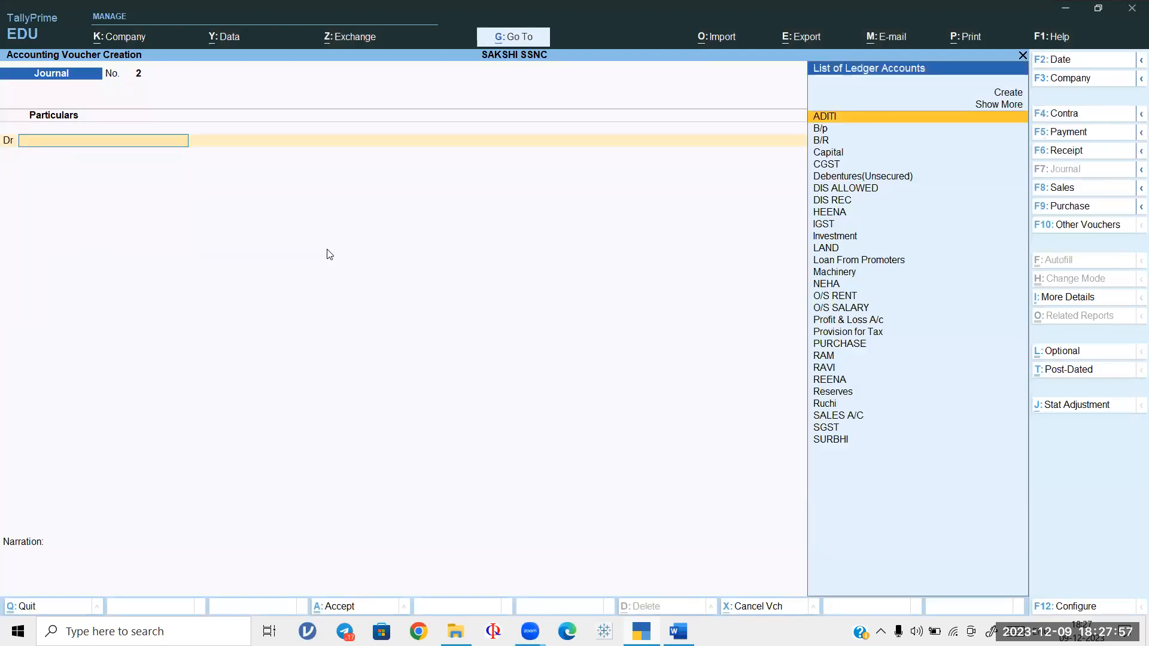
Step: Switch to the Word paper's transaction 11 and handwrite the land purchase entry beside the page: land 11 lac, To MN Ltd 11 lac
{"action": "key", "text": "alt+Tab"}
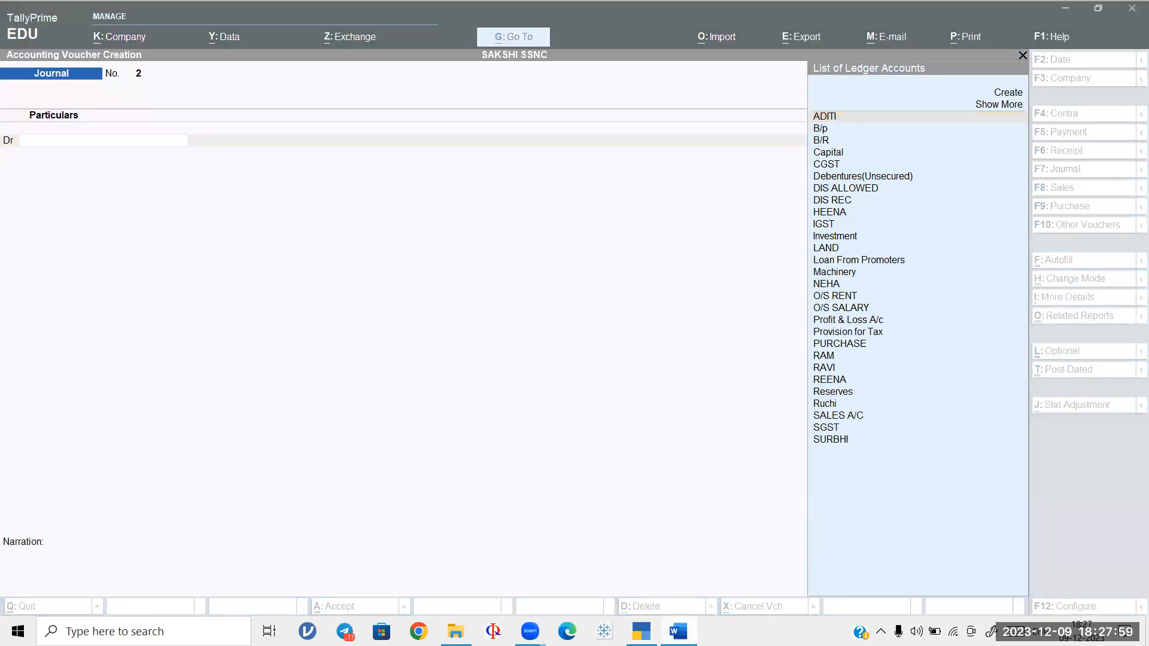
{"action": "scroll", "coordinate": [637, 480], "scroll_direction": "down", "scroll_amount": 15}
{"action": "scroll", "coordinate": [381, 279], "scroll_direction": "down", "scroll_amount": 3}
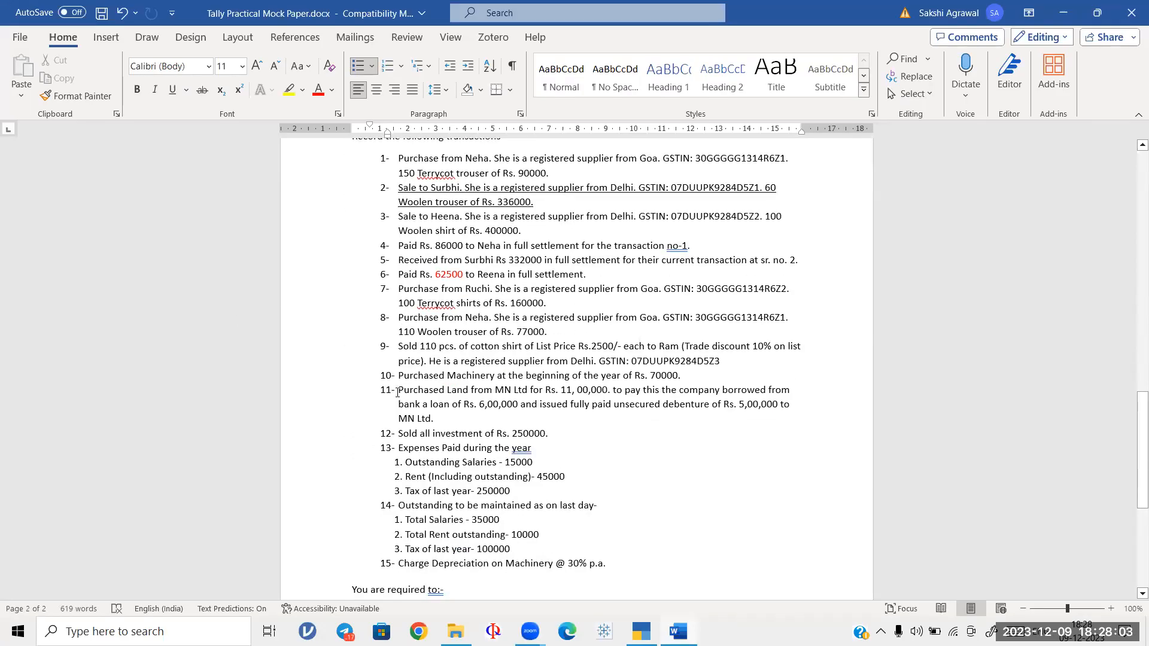
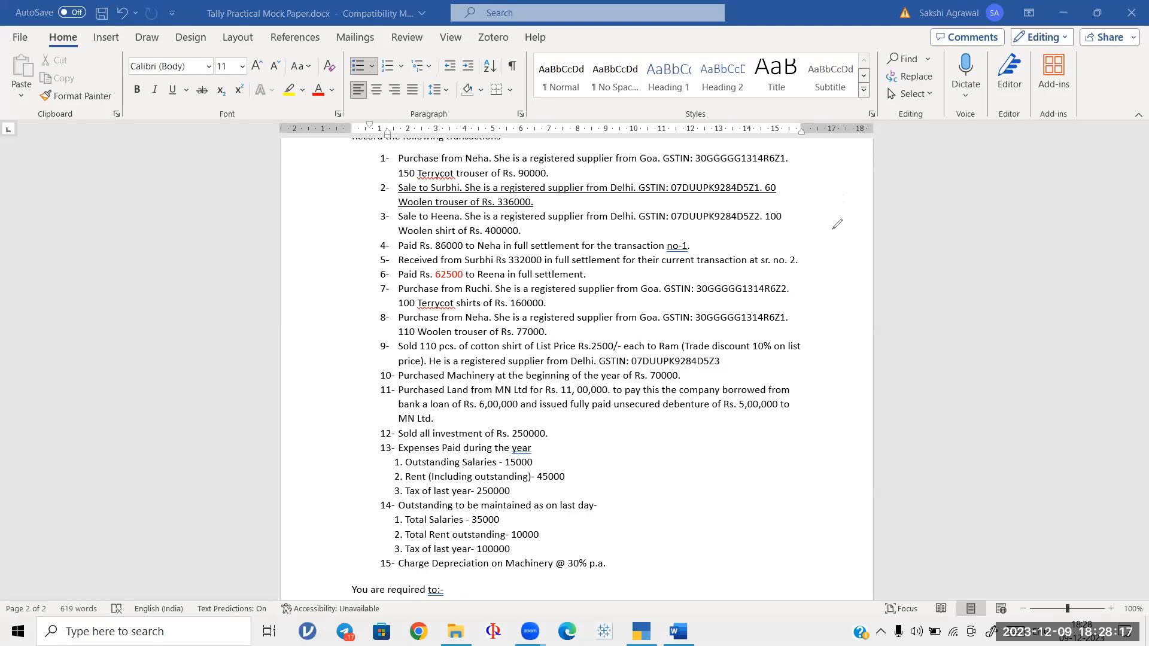
{"action": "mouse_move", "coordinate": [844, 239]}
{"action": "left_mouse_down"}
{"action": "mouse_move", "coordinate": [897, 229]}
{"action": "mouse_move", "coordinate": [928, 203]}
{"action": "mouse_move", "coordinate": [908, 248]}
{"action": "left_mouse_up"}
{"action": "mouse_move", "coordinate": [888, 251]}
{"action": "left_mouse_down"}
{"action": "mouse_move", "coordinate": [886, 266]}
{"action": "mouse_move", "coordinate": [955, 255]}
{"action": "mouse_move", "coordinate": [960, 263]}
{"action": "mouse_move", "coordinate": [980, 248]}
{"action": "mouse_move", "coordinate": [1008, 261]}
{"action": "left_mouse_up"}
{"action": "mouse_move", "coordinate": [1003, 255]}
{"action": "left_mouse_down"}
{"action": "mouse_move", "coordinate": [1024, 244]}
{"action": "mouse_move", "coordinate": [1024, 264]}
{"action": "left_mouse_up"}
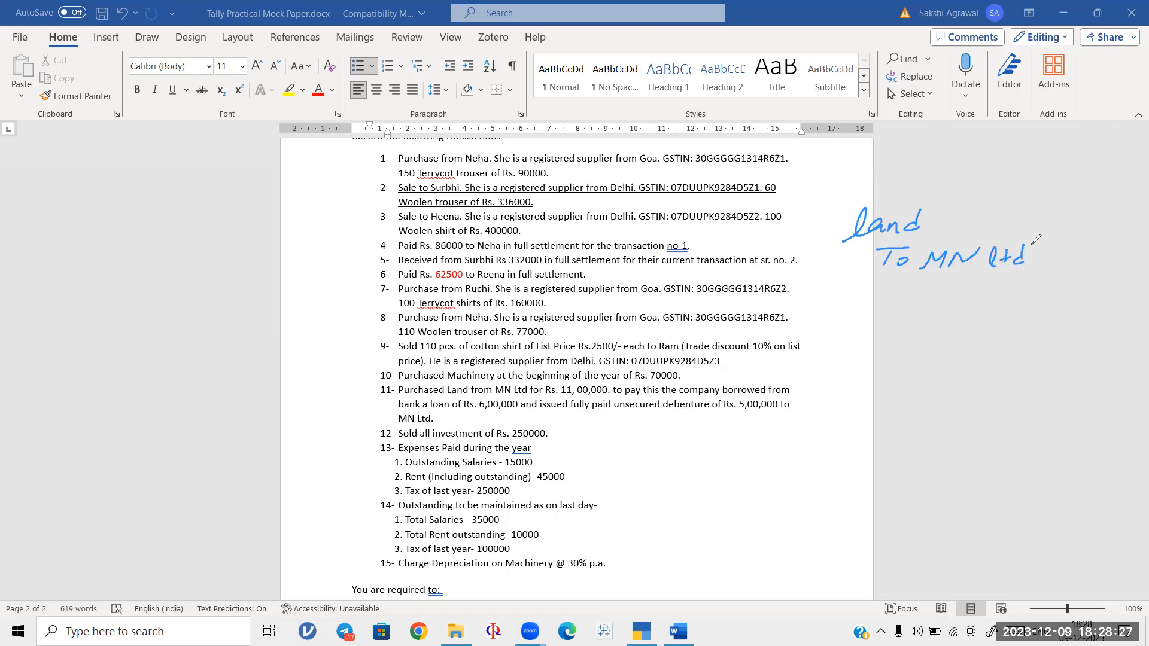
{"action": "mouse_move", "coordinate": [1013, 211]}
{"action": "left_mouse_down"}
{"action": "mouse_move", "coordinate": [1015, 227]}
{"action": "mouse_move", "coordinate": [1029, 228]}
{"action": "left_mouse_up"}
{"action": "mouse_move", "coordinate": [1038, 228]}
{"action": "left_mouse_down"}
{"action": "mouse_move", "coordinate": [1046, 216]}
{"action": "mouse_move", "coordinate": [1065, 227]}
{"action": "left_mouse_up"}
{"action": "mouse_move", "coordinate": [1077, 216]}
{"action": "left_mouse_down"}
{"action": "mouse_move", "coordinate": [1086, 259]}
{"action": "mouse_move", "coordinate": [1132, 261]}
{"action": "left_mouse_up"}
{"action": "left_click_drag", "start_coordinate": [1144, 251], "coordinate": [1144, 262]}
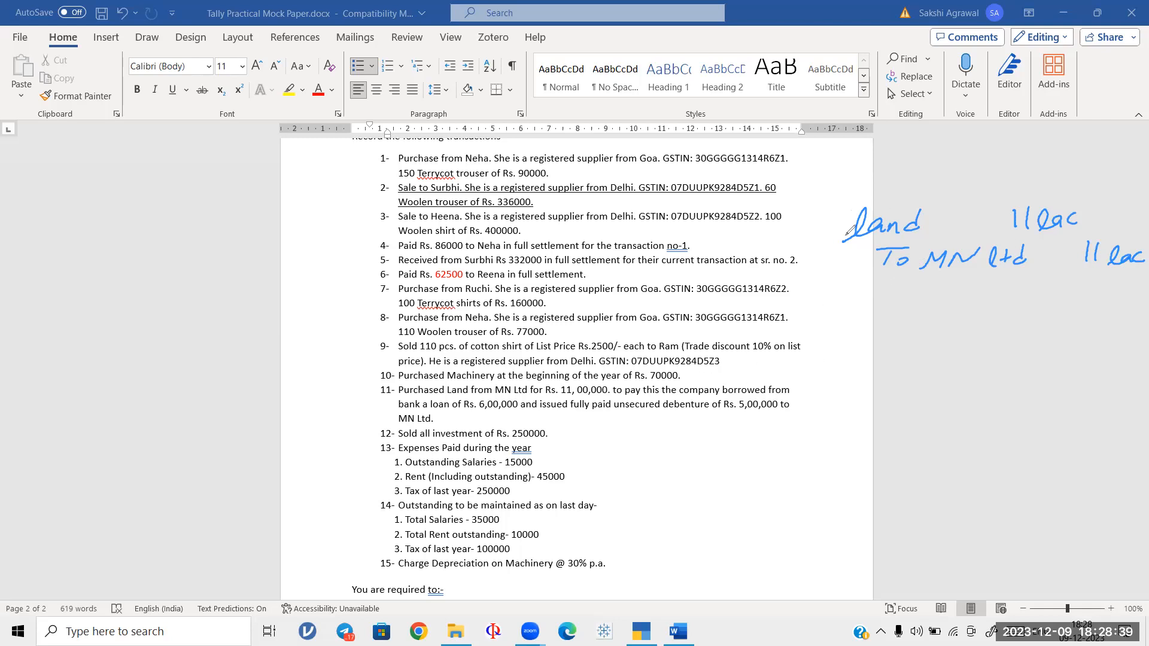
Step: Handwrite the loan entry below the land entry: UCO bank 6 lac, To bank loan 6 lac
{"action": "mouse_move", "coordinate": [849, 302]}
{"action": "left_mouse_down"}
{"action": "mouse_move", "coordinate": [855, 323]}
{"action": "mouse_move", "coordinate": [866, 301]}
{"action": "mouse_move", "coordinate": [883, 328]}
{"action": "mouse_move", "coordinate": [894, 312]}
{"action": "mouse_move", "coordinate": [974, 324]}
{"action": "left_mouse_up"}
{"action": "left_click_drag", "start_coordinate": [888, 340], "coordinate": [909, 338]}
{"action": "mouse_move", "coordinate": [898, 340]}
{"action": "left_mouse_down"}
{"action": "mouse_move", "coordinate": [896, 356]}
{"action": "mouse_move", "coordinate": [967, 355]}
{"action": "left_mouse_up"}
{"action": "mouse_move", "coordinate": [976, 343]}
{"action": "left_mouse_down"}
{"action": "mouse_move", "coordinate": [975, 353]}
{"action": "mouse_move", "coordinate": [1031, 358]}
{"action": "left_mouse_up"}
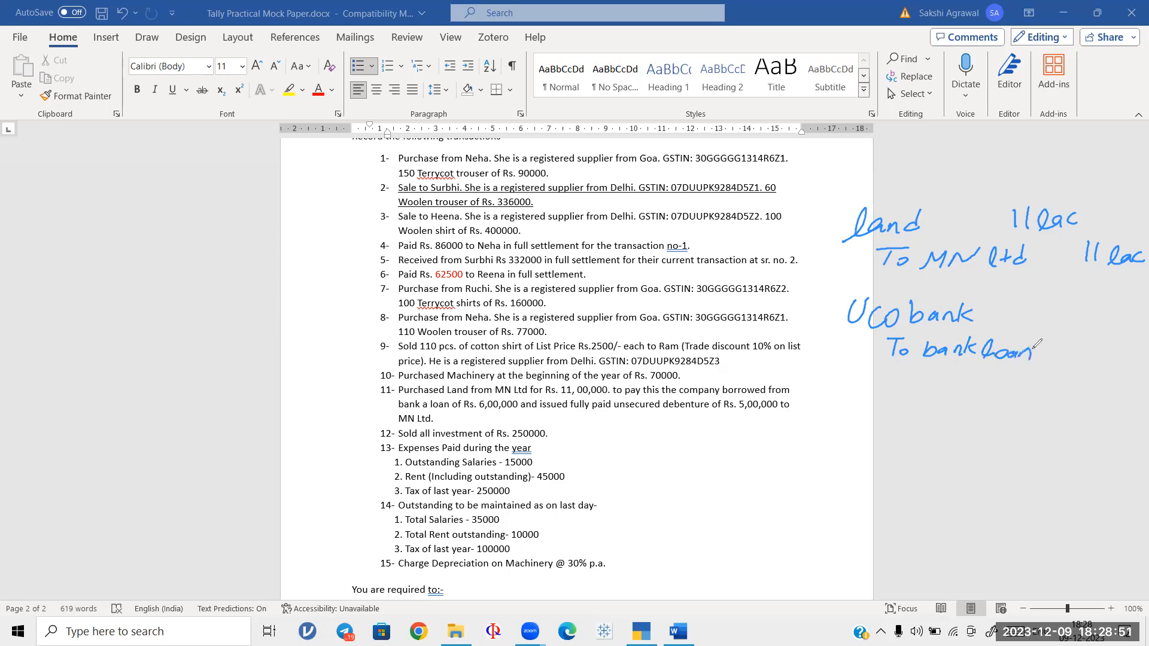
{"action": "mouse_move", "coordinate": [1034, 297]}
{"action": "left_mouse_down"}
{"action": "mouse_move", "coordinate": [1024, 316]}
{"action": "mouse_move", "coordinate": [1065, 327]}
{"action": "mouse_move", "coordinate": [1101, 364]}
{"action": "left_mouse_up"}
{"action": "left_click_drag", "start_coordinate": [1117, 355], "coordinate": [1136, 363]}
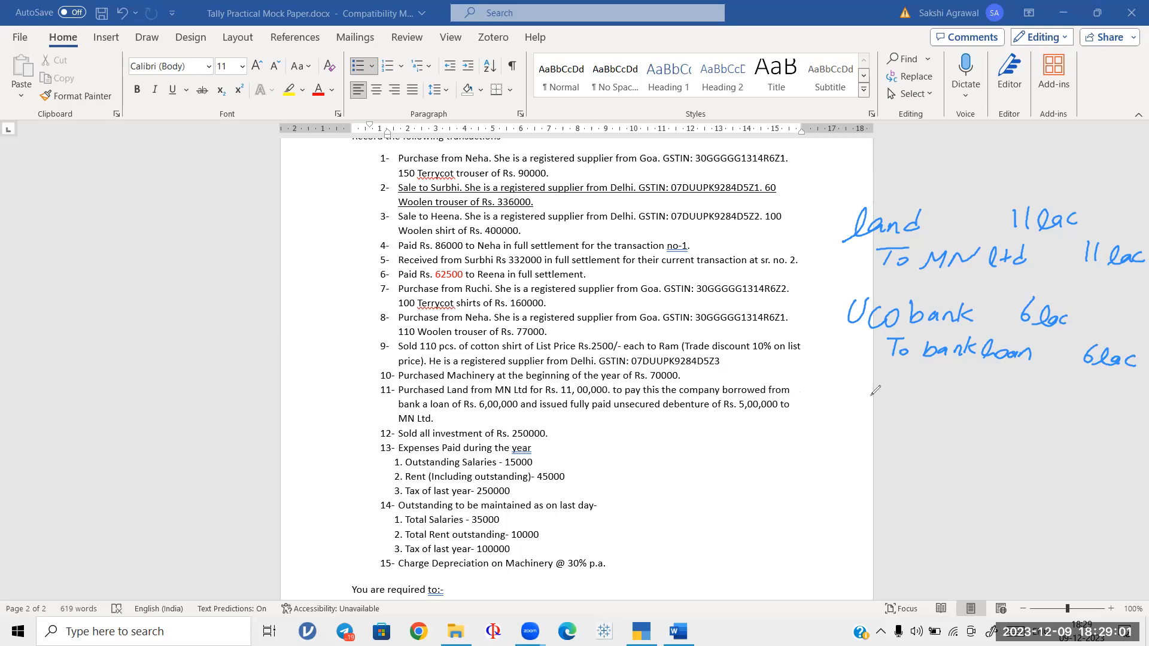
Step: Handwrite the settlement entry MN 11 lac, To UCO bank 6 lac, To Deb 5 lac, and tick the land entry
{"action": "mouse_move", "coordinate": [852, 398]}
{"action": "left_mouse_down"}
{"action": "mouse_move", "coordinate": [896, 383]}
{"action": "mouse_move", "coordinate": [888, 409]}
{"action": "left_mouse_up"}
{"action": "mouse_move", "coordinate": [880, 410]}
{"action": "left_mouse_down"}
{"action": "mouse_move", "coordinate": [881, 424]}
{"action": "mouse_move", "coordinate": [928, 410]}
{"action": "mouse_move", "coordinate": [935, 431]}
{"action": "mouse_move", "coordinate": [1113, 433]}
{"action": "left_mouse_up"}
{"action": "left_click_drag", "start_coordinate": [1118, 424], "coordinate": [1121, 434]}
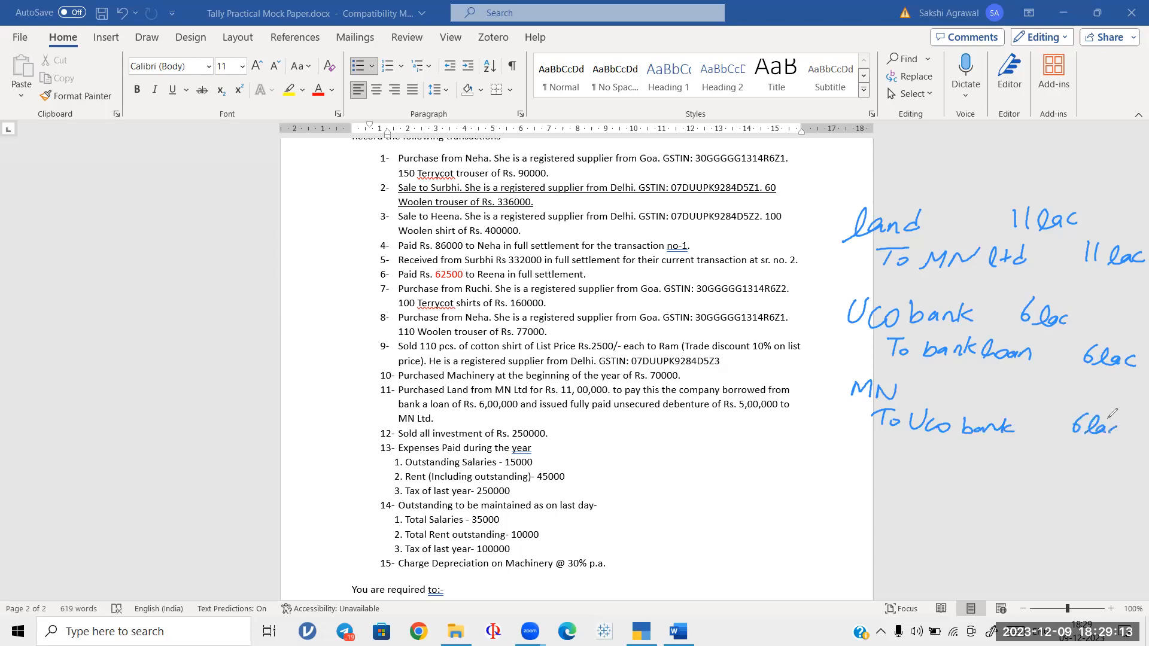
{"action": "mouse_move", "coordinate": [1002, 381]}
{"action": "left_mouse_down"}
{"action": "mouse_move", "coordinate": [1001, 399]}
{"action": "mouse_move", "coordinate": [1054, 394]}
{"action": "left_mouse_up"}
{"action": "left_click_drag", "start_coordinate": [878, 444], "coordinate": [898, 442]}
{"action": "mouse_move", "coordinate": [887, 444]}
{"action": "left_mouse_down"}
{"action": "mouse_move", "coordinate": [886, 458]}
{"action": "mouse_move", "coordinate": [966, 459]}
{"action": "left_mouse_up"}
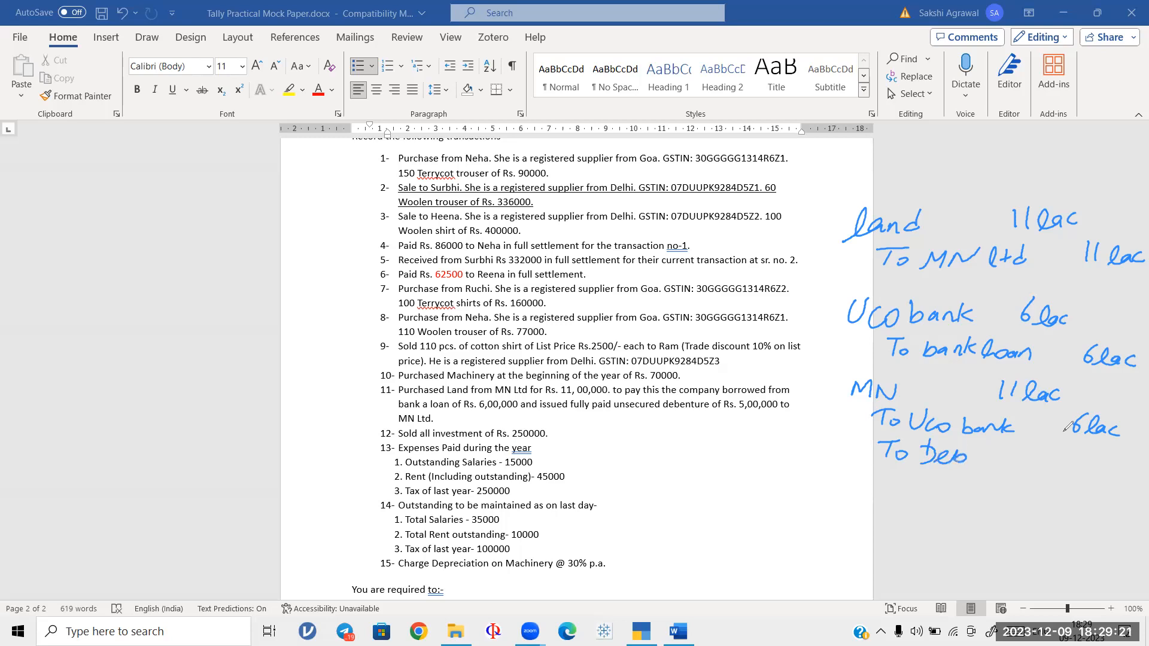
{"action": "left_click_drag", "start_coordinate": [1065, 452], "coordinate": [1065, 464]}
{"action": "left_click_drag", "start_coordinate": [1075, 462], "coordinate": [1123, 462]}
{"action": "left_click_drag", "start_coordinate": [823, 223], "coordinate": [870, 187]}
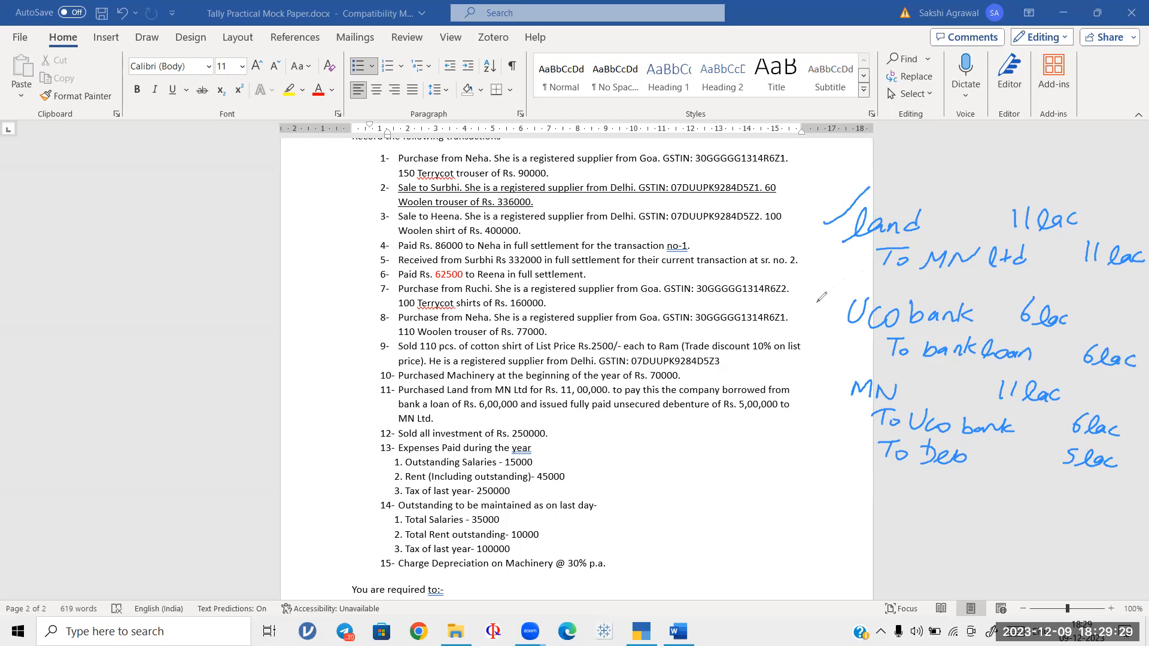
Step: Tick the handwritten loan and settlement entries, mark over the entries, and clear all the handwriting from the Word page
{"action": "left_click_drag", "start_coordinate": [817, 306], "coordinate": [862, 281]}
{"action": "left_click_drag", "start_coordinate": [809, 386], "coordinate": [833, 375]}
{"action": "left_click", "coordinate": [56, 291]}
{"action": "left_click_drag", "start_coordinate": [822, 218], "coordinate": [1098, 208]}
{"action": "left_click_drag", "start_coordinate": [890, 260], "coordinate": [1086, 255]}
{"action": "mouse_move", "coordinate": [954, 223]}
{"action": "left_mouse_down"}
{"action": "mouse_move", "coordinate": [1077, 223]}
{"action": "mouse_move", "coordinate": [843, 263]}
{"action": "mouse_move", "coordinate": [984, 255]}
{"action": "mouse_move", "coordinate": [874, 253]}
{"action": "mouse_move", "coordinate": [856, 308]}
{"action": "mouse_move", "coordinate": [1077, 320]}
{"action": "mouse_move", "coordinate": [850, 344]}
{"action": "mouse_move", "coordinate": [1139, 343]}
{"action": "mouse_move", "coordinate": [1135, 374]}
{"action": "mouse_move", "coordinate": [862, 343]}
{"action": "mouse_move", "coordinate": [956, 363]}
{"action": "mouse_move", "coordinate": [830, 380]}
{"action": "mouse_move", "coordinate": [1104, 374]}
{"action": "mouse_move", "coordinate": [1112, 395]}
{"action": "mouse_move", "coordinate": [916, 415]}
{"action": "mouse_move", "coordinate": [1130, 425]}
{"action": "mouse_move", "coordinate": [868, 442]}
{"action": "mouse_move", "coordinate": [975, 408]}
{"action": "mouse_move", "coordinate": [1006, 440]}
{"action": "mouse_move", "coordinate": [911, 459]}
{"action": "mouse_move", "coordinate": [1087, 464]}
{"action": "left_mouse_up"}
{"action": "left_click", "coordinate": [781, 78]}
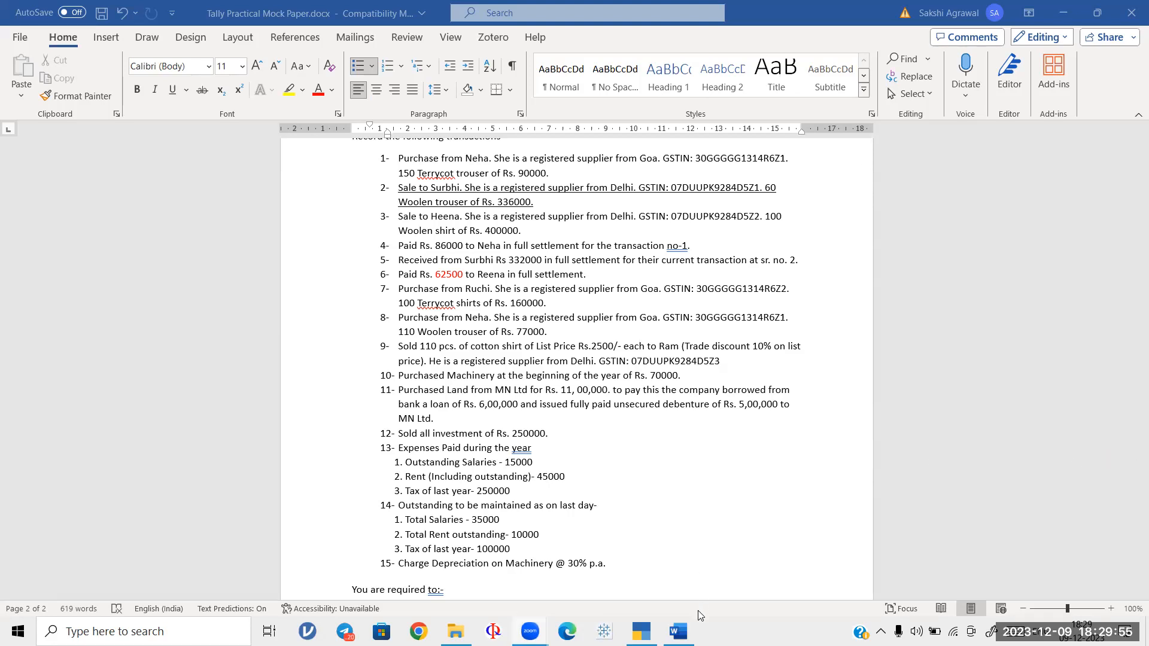
{"action": "left_click", "coordinate": [682, 632]}
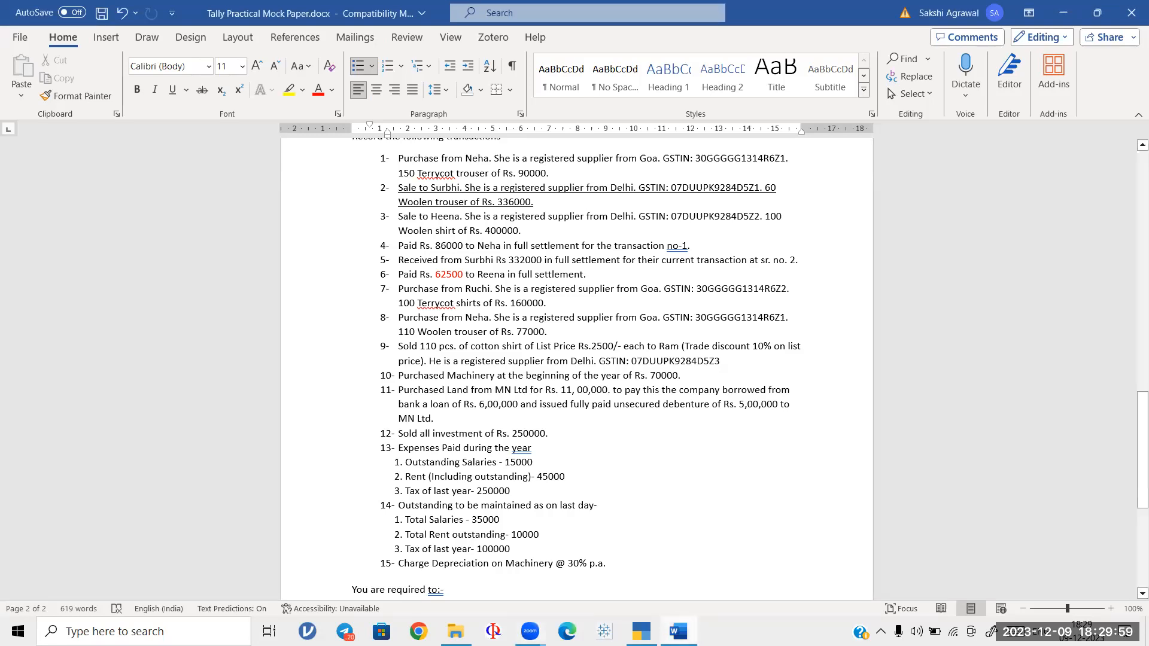
Step: Switch to TallyPrime and debit LAND 1100000 on the first line of the open journal voucher
{"action": "key", "text": "alt+Tab"}
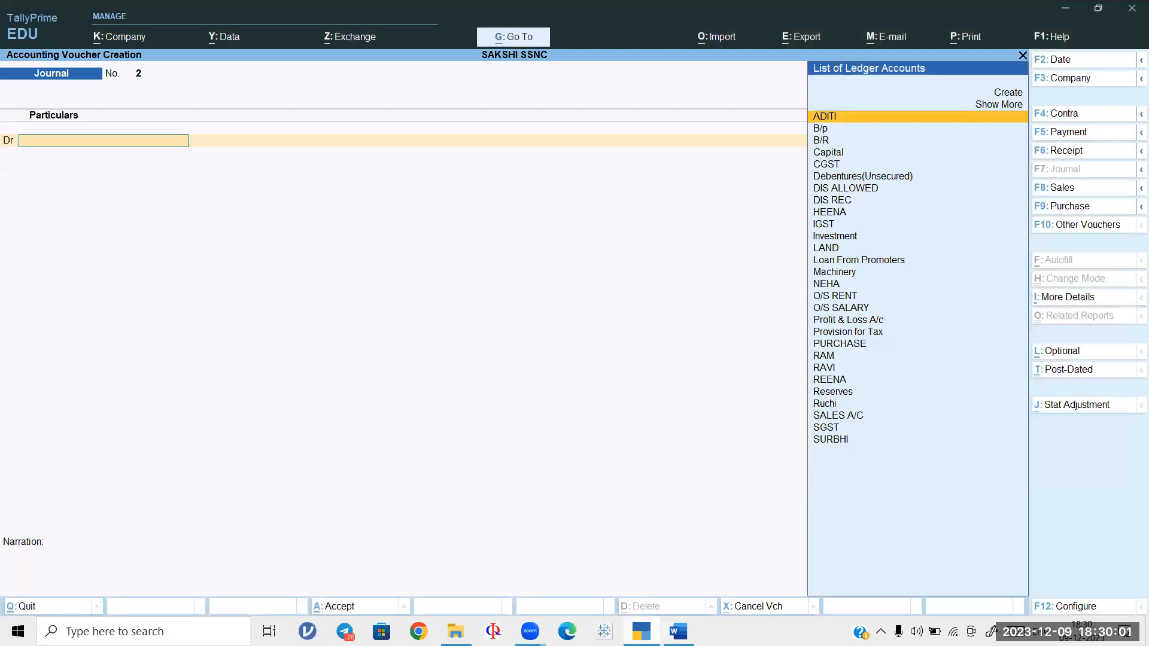
{"action": "type", "text": "LA"}
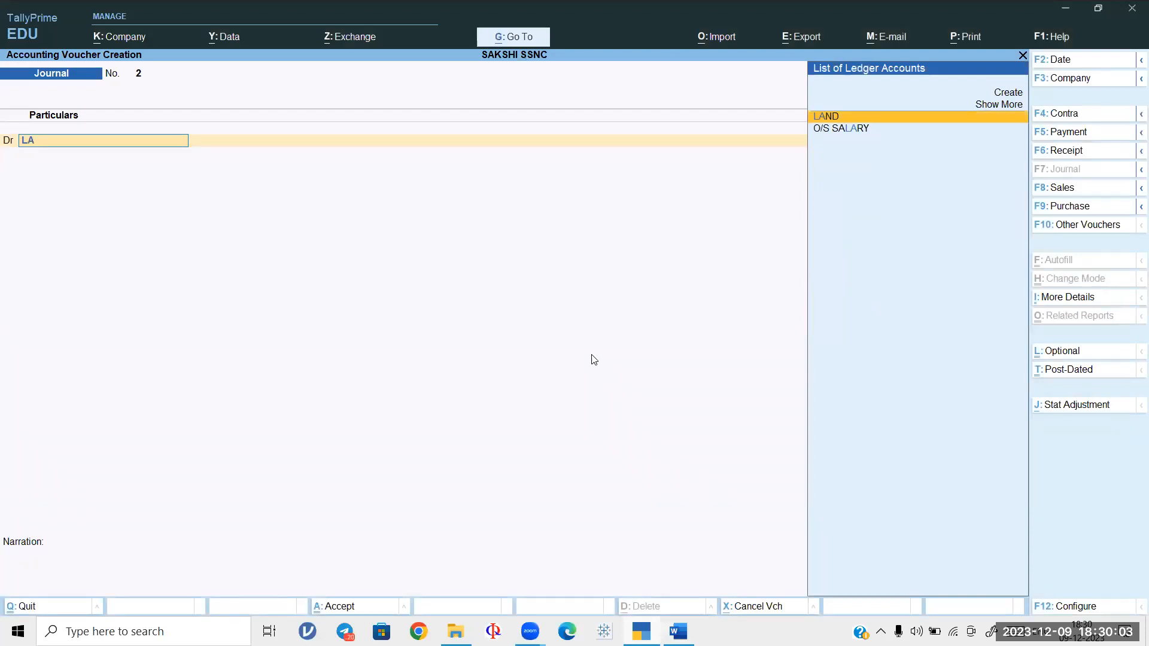
{"action": "key", "text": "Return"}
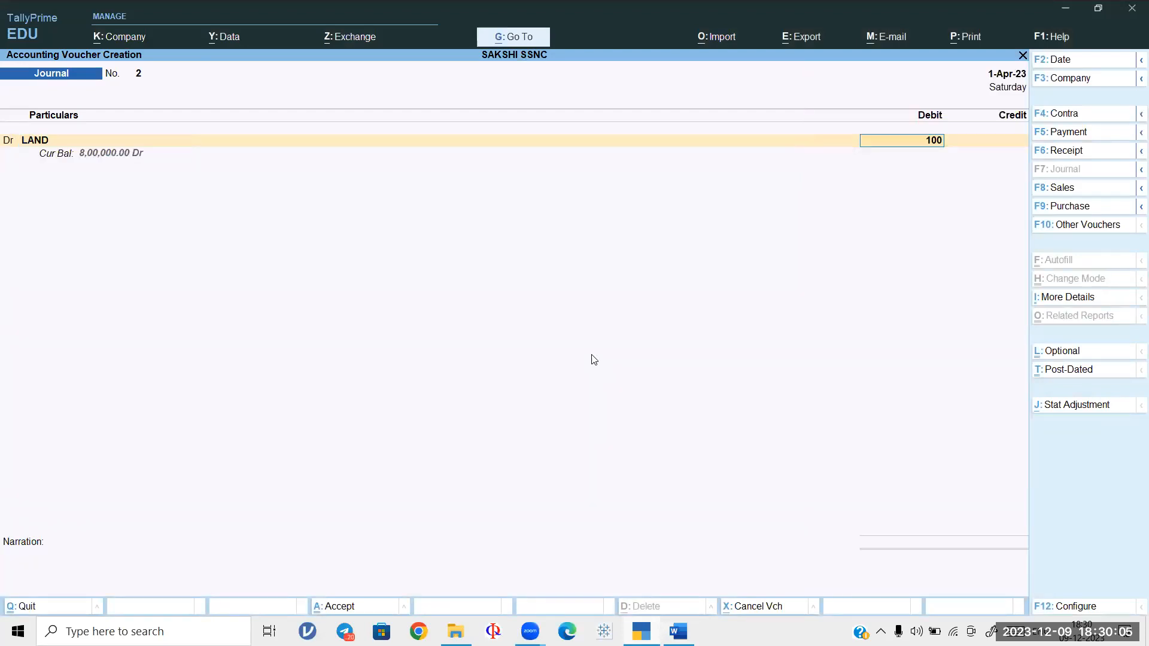
{"action": "type", "text": "1100000"}
{"action": "key", "text": "Return"}
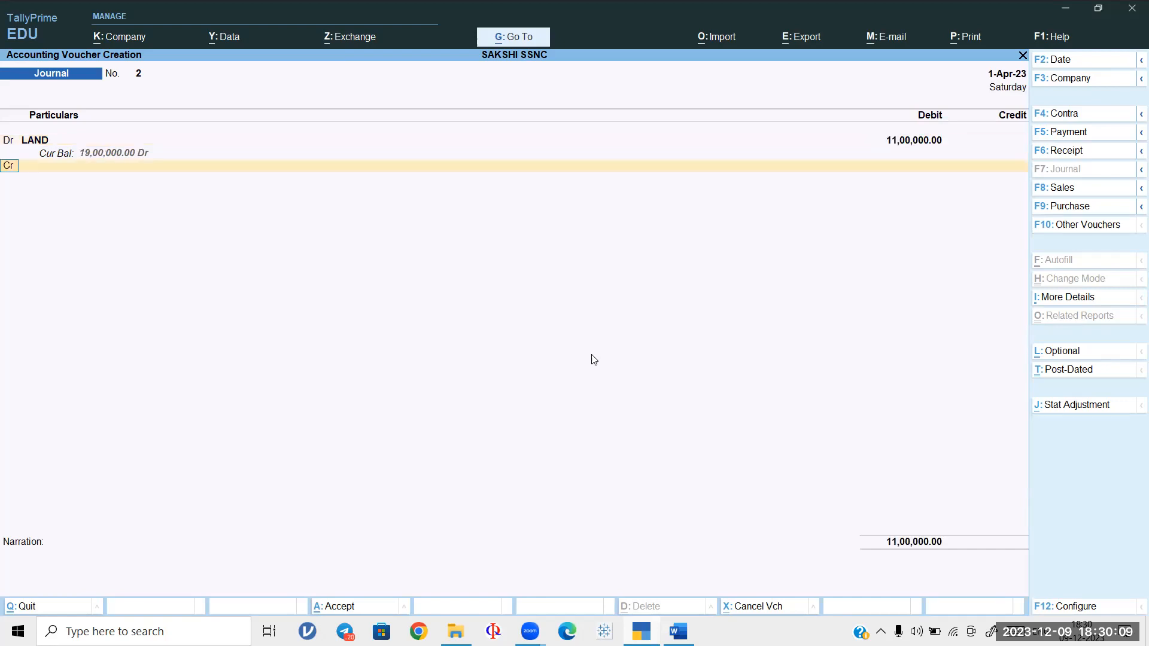
Step: From the journal voucher's credit line, start a new ledger named MN LTD without an alias
{"action": "key", "text": "Return"}
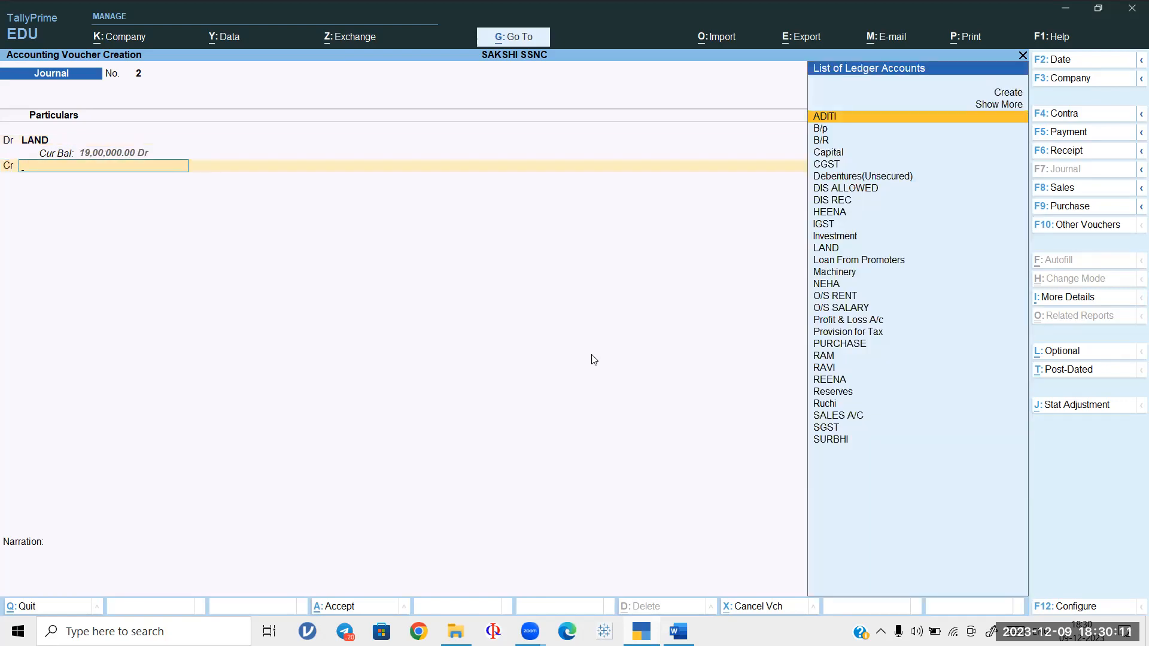
{"action": "type", "text": "M"}
{"action": "key", "text": "Up"}
{"action": "key", "text": "Up"}
{"action": "key", "text": "Up"}
{"action": "key", "text": "Up"}
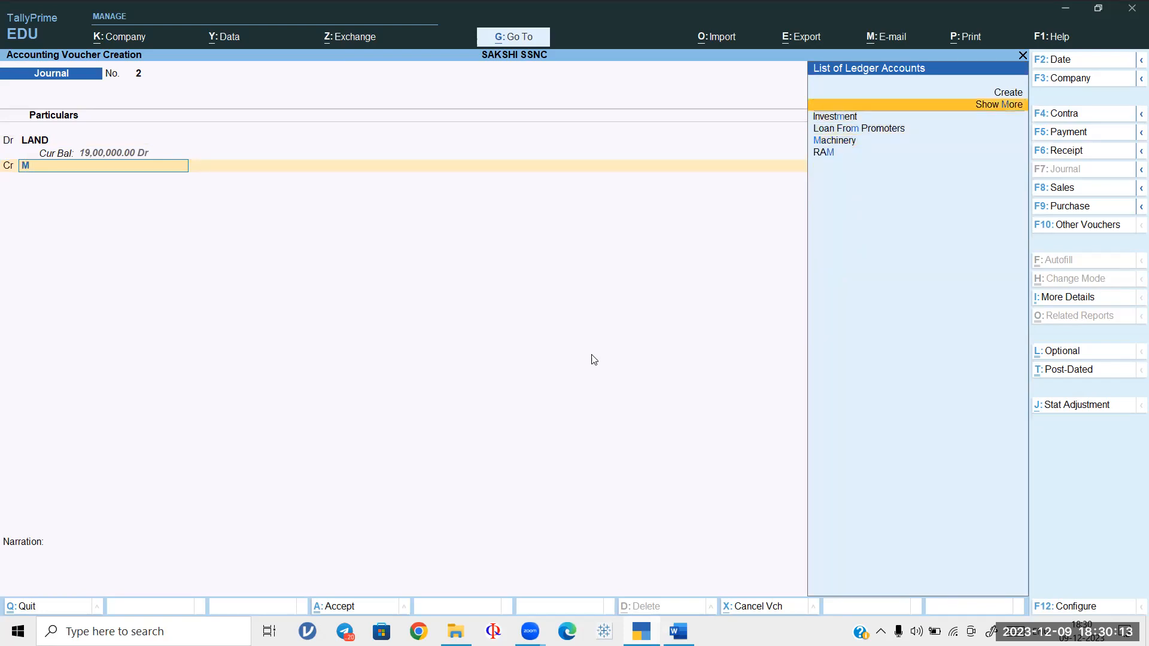
{"action": "key", "text": "Return"}
{"action": "type", "text": "M"}
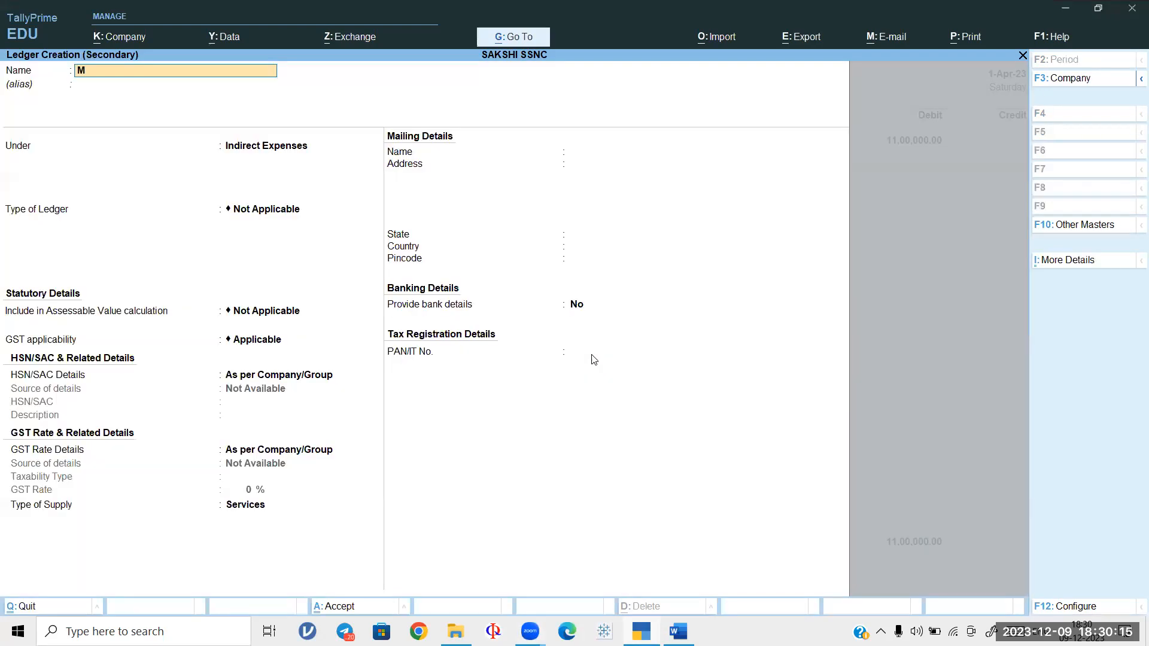
{"action": "key", "text": "Return"}
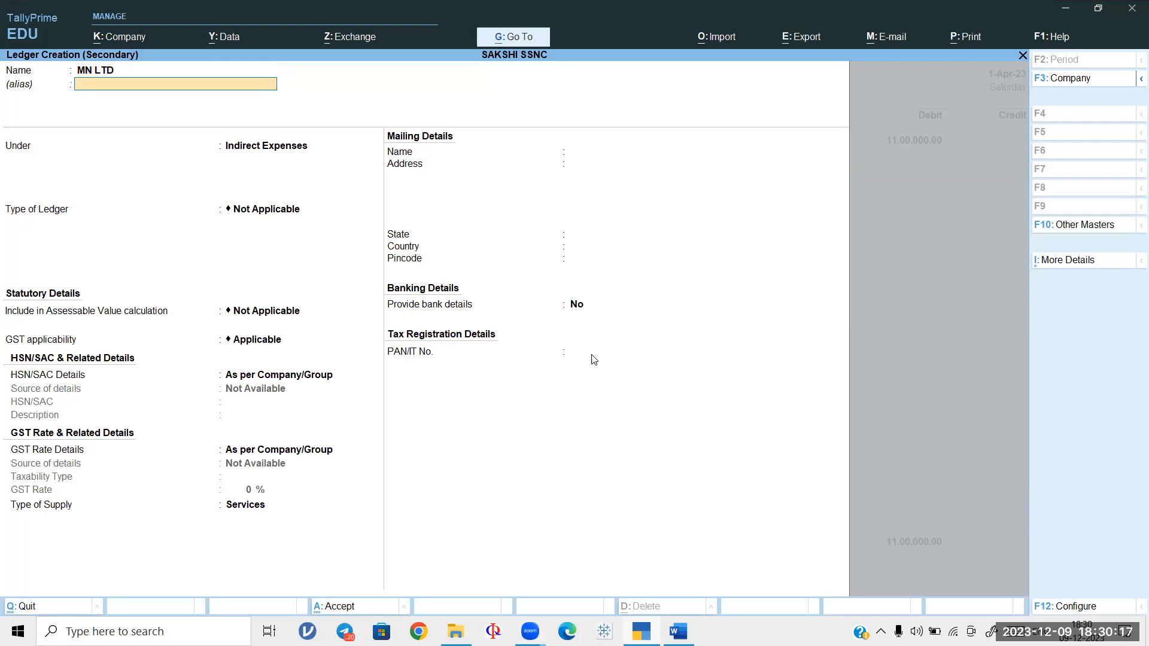
{"action": "key", "text": "Return"}
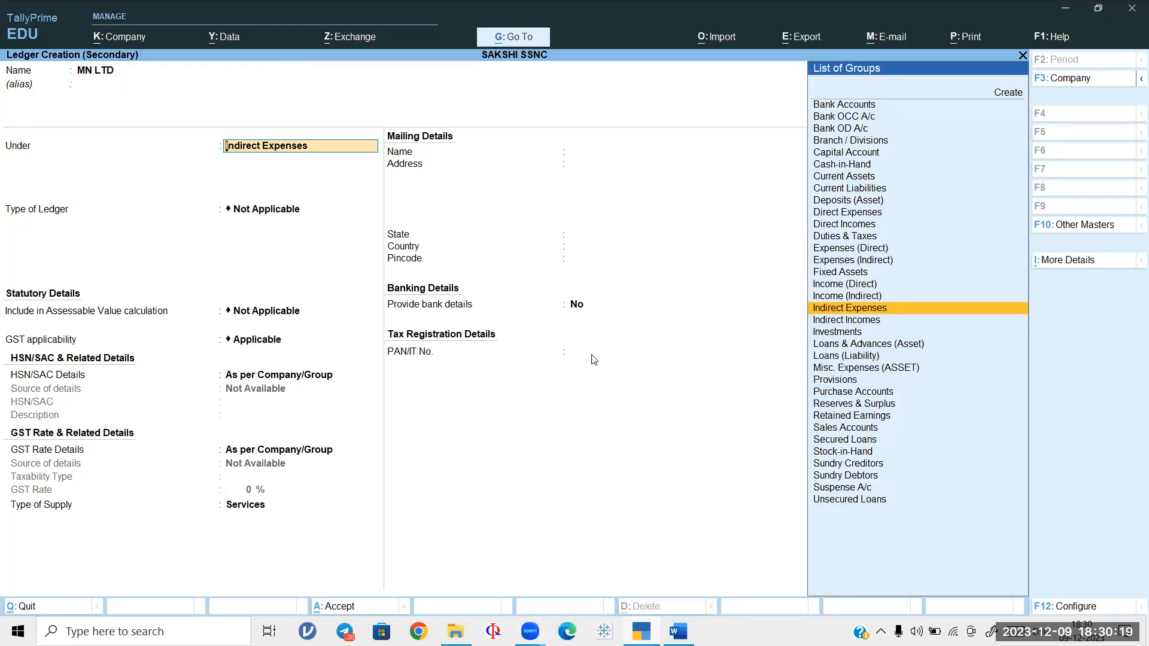
{"action": "type", "text": "CR"}
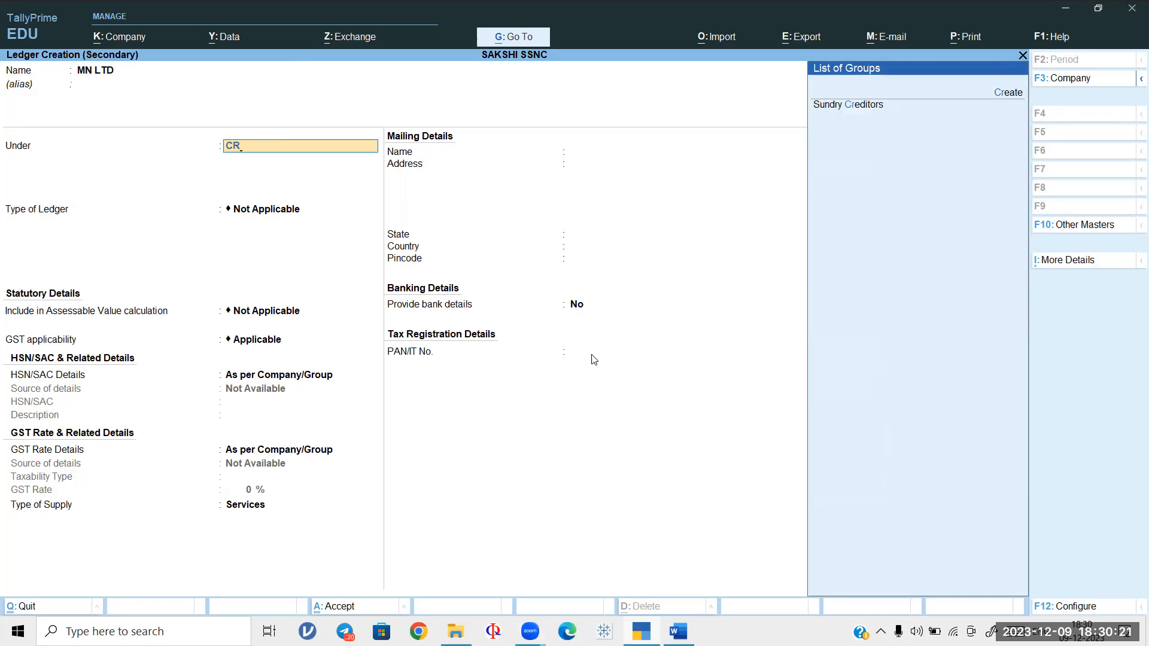
{"action": "key", "text": "Return"}
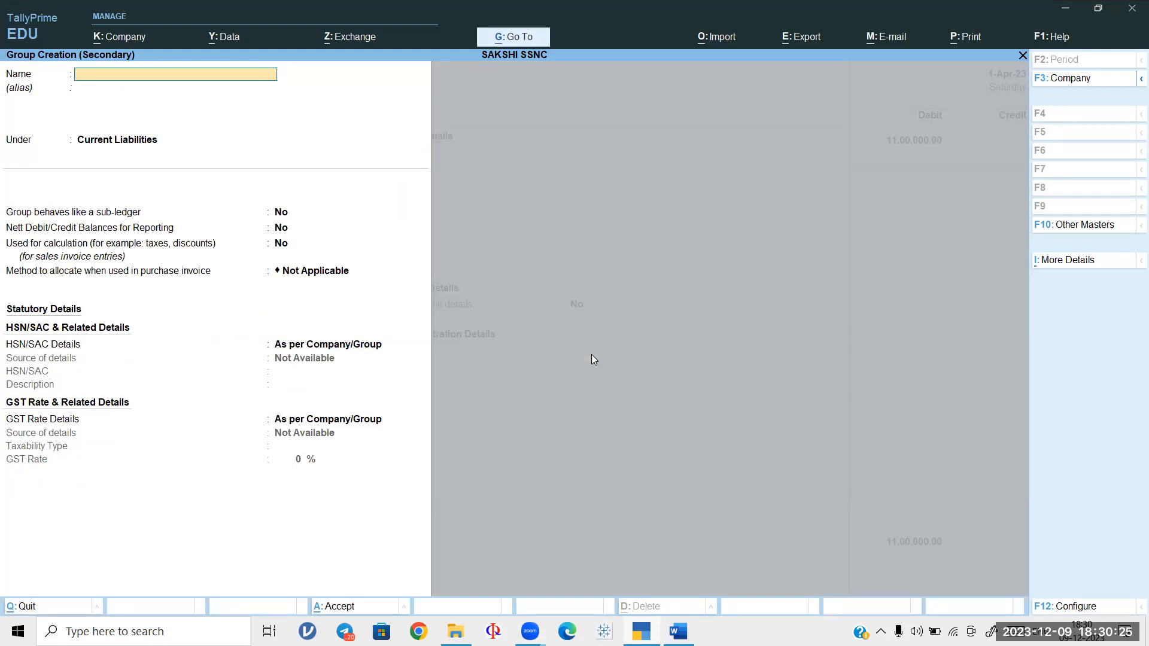
{"action": "key", "text": "Escape"}
{"action": "key", "text": "y"}
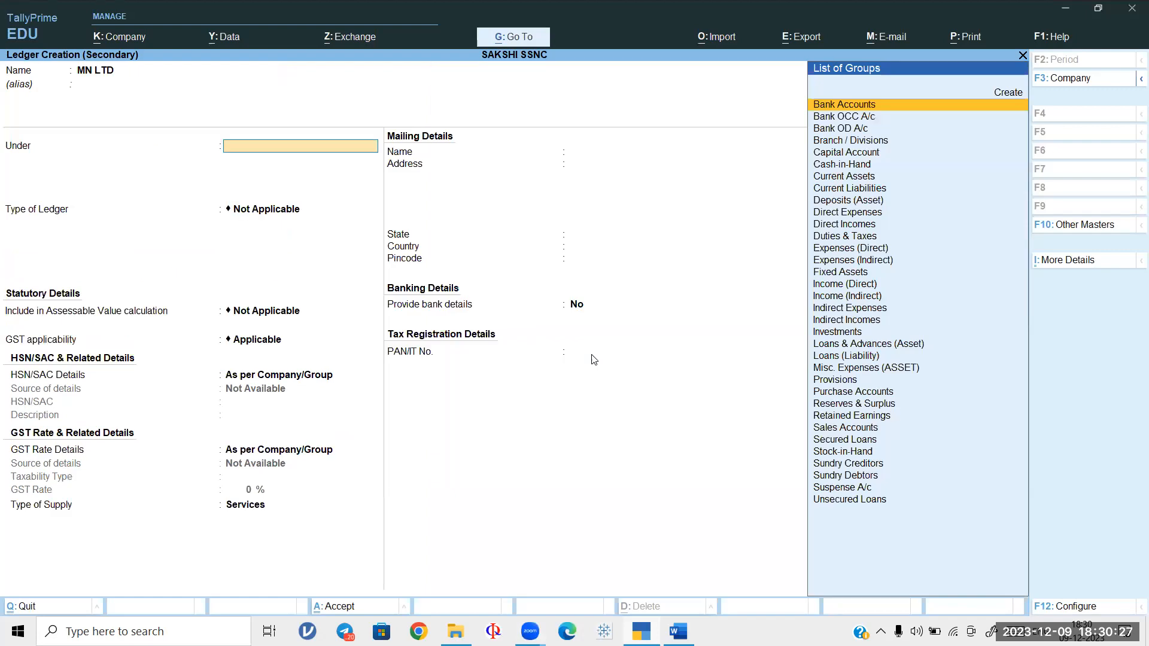
Step: Create a group CREDITOR FOR LAND under Current Liabilities and assign the MN LTD ledger to it
{"action": "key", "text": "Up"}
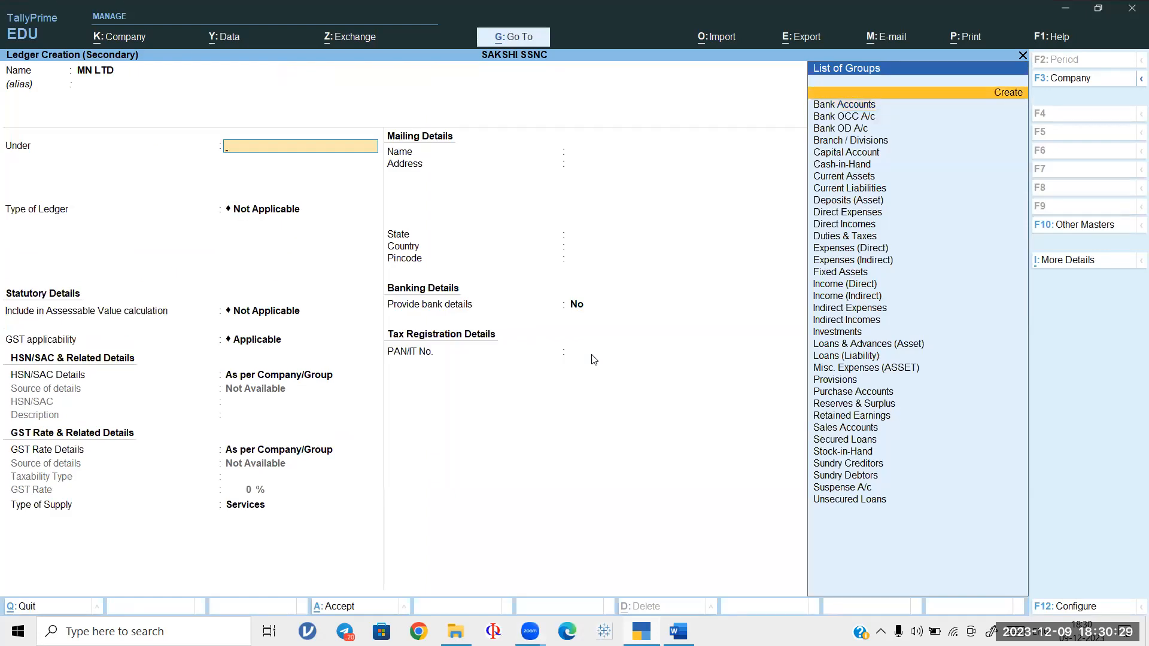
{"action": "key", "text": "Return"}
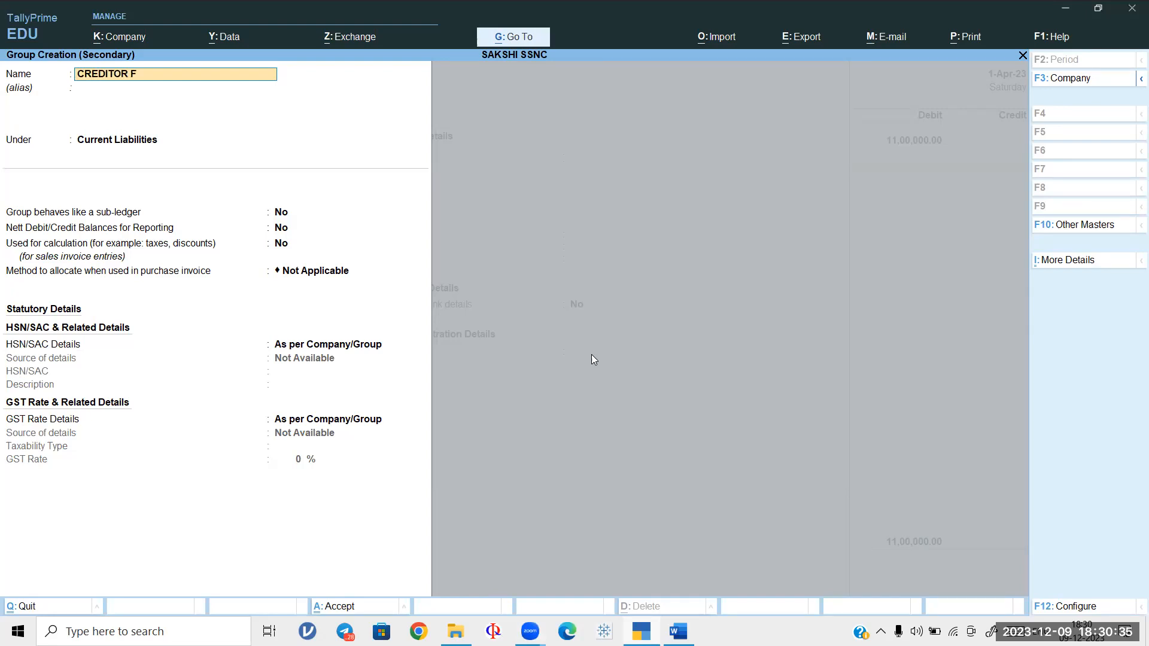
{"action": "type", "text": "CREDITOR FOR LA"}
{"action": "key", "text": "Return"}
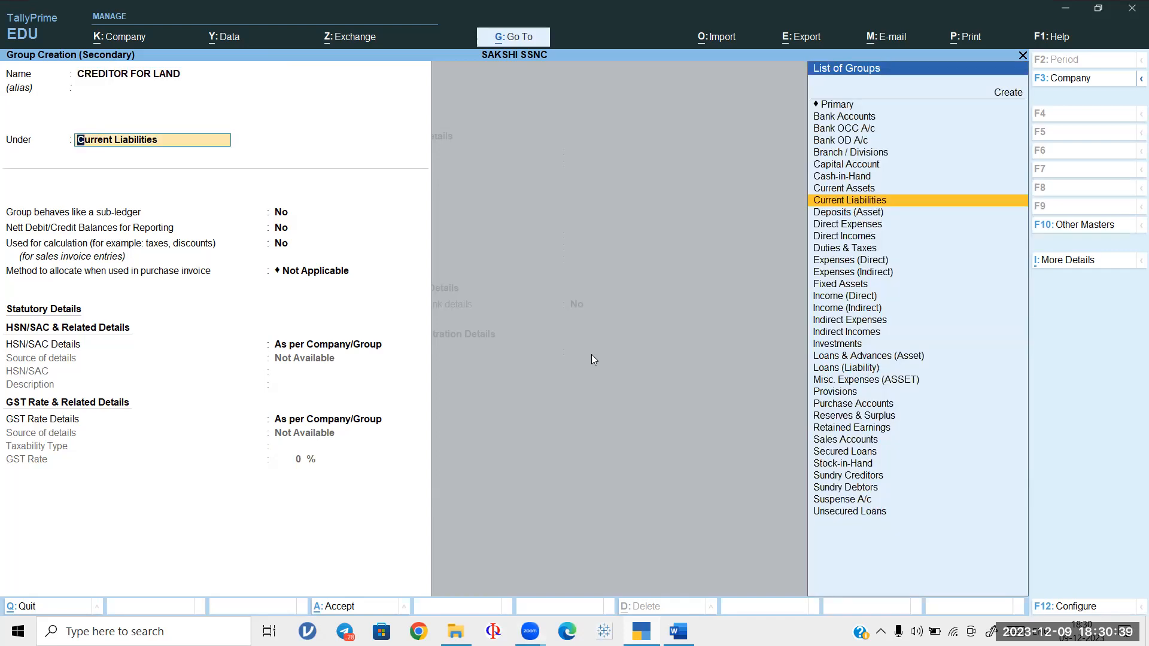
{"action": "key", "text": "Return"}
{"action": "key", "text": "ctrl+a"}
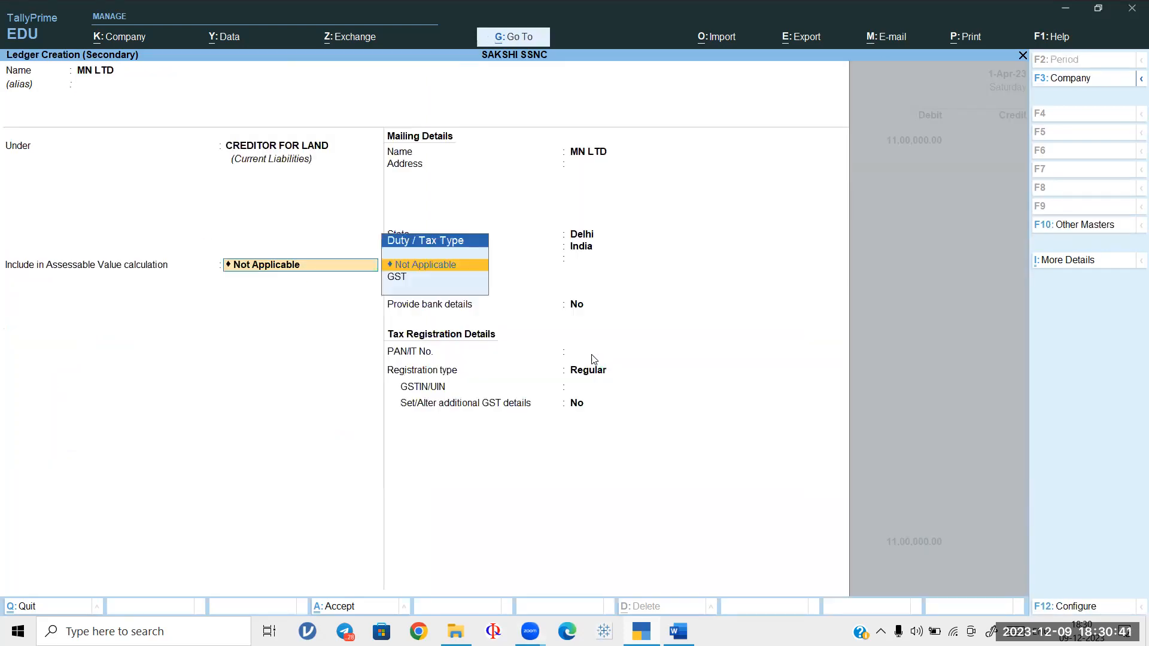
Step: Save the MN LTD ledger and the land purchase journal voucher crediting it with 11,00,000
{"action": "key", "text": "ctrl"}
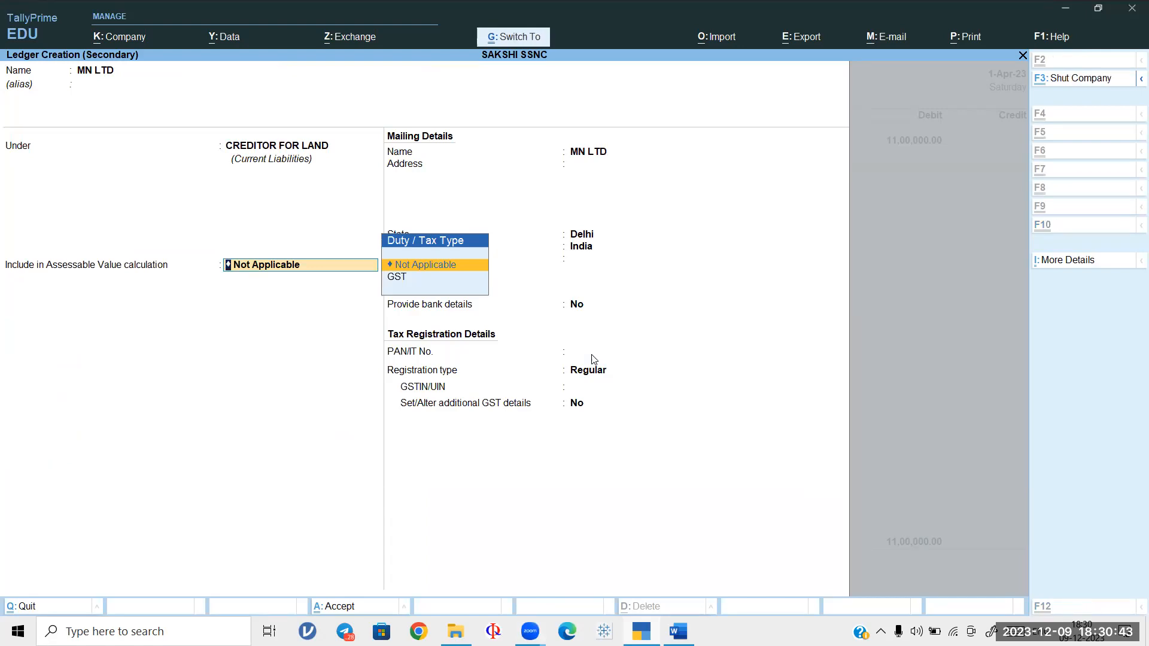
{"action": "key", "text": "ctrl+a"}
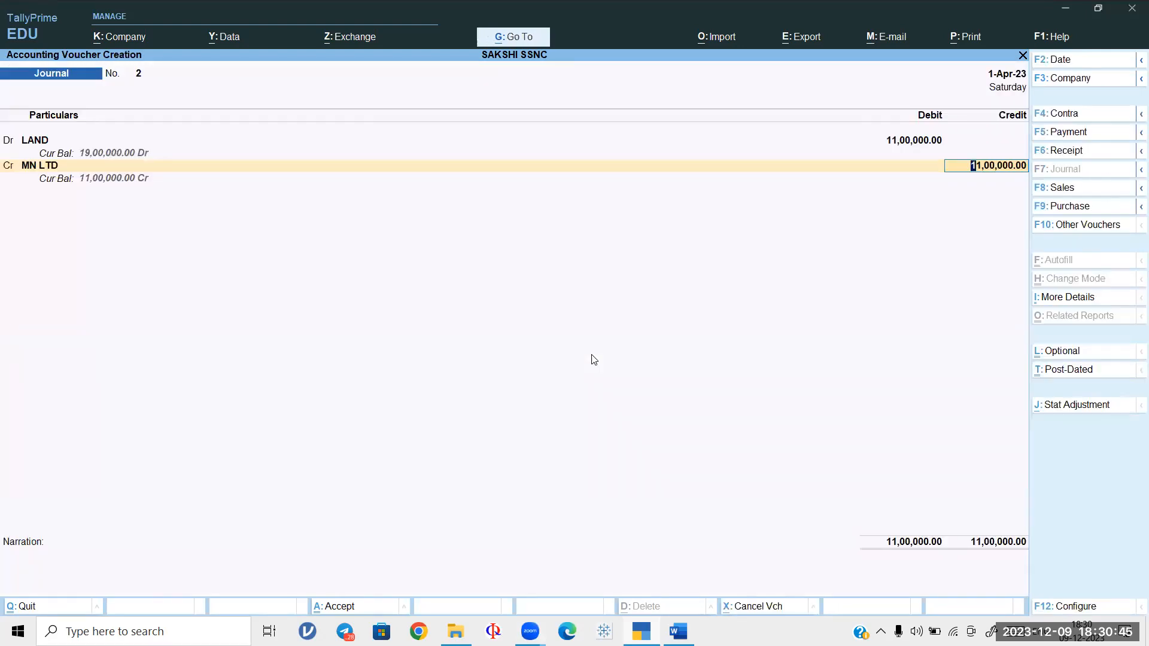
{"action": "key", "text": "ctrl+a"}
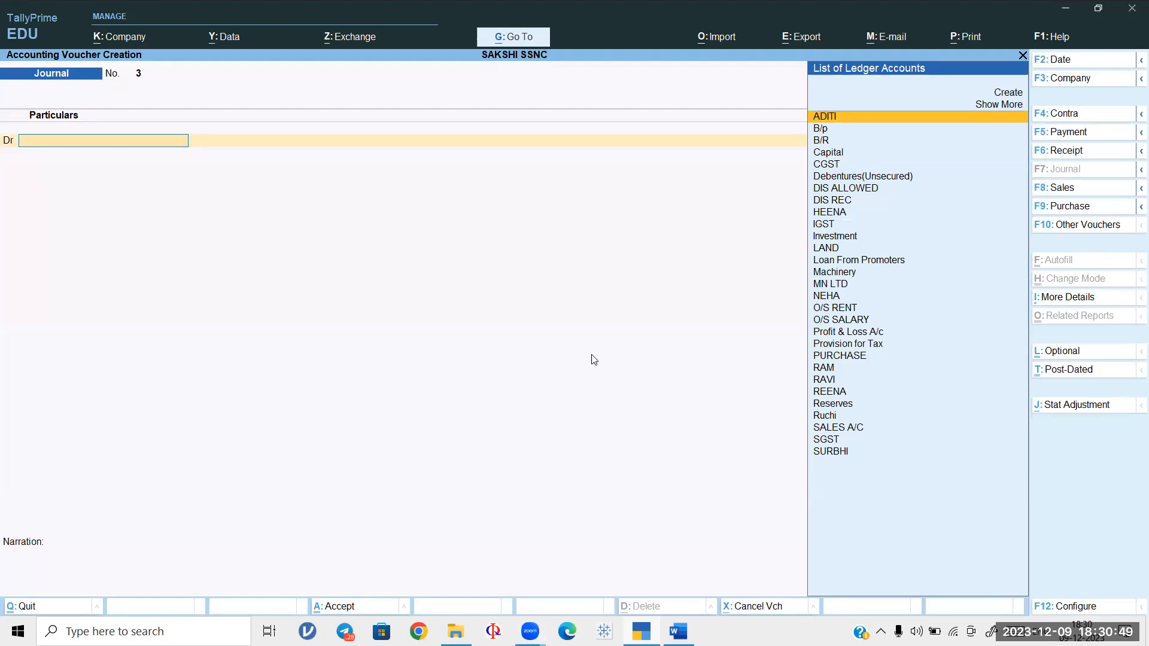
Step: In the next journal voucher, debit UCO BANK' 6,00,000 and accept the Cheque/DD bank allocation dated 1-Apr-23
{"action": "type", "text": "UCO"}
{"action": "key", "text": "Return"}
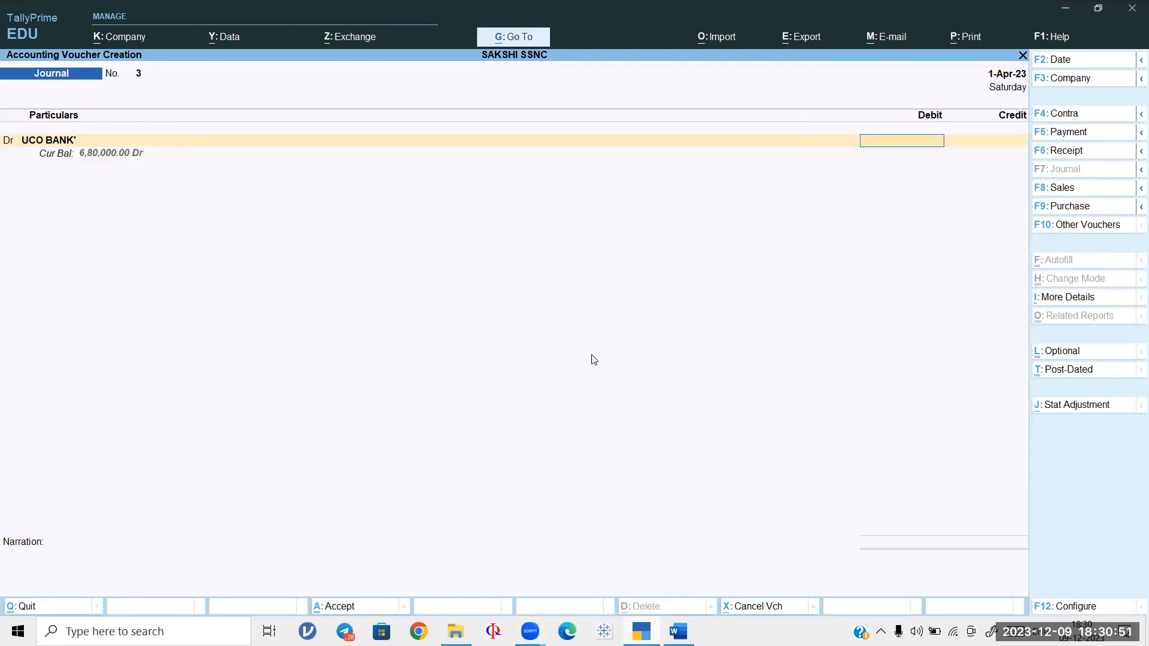
{"action": "type", "text": "6,00,000"}
{"action": "key", "text": "Return"}
{"action": "key", "text": "Return"}
{"action": "key", "text": "Return"}
{"action": "key", "text": "Return"}
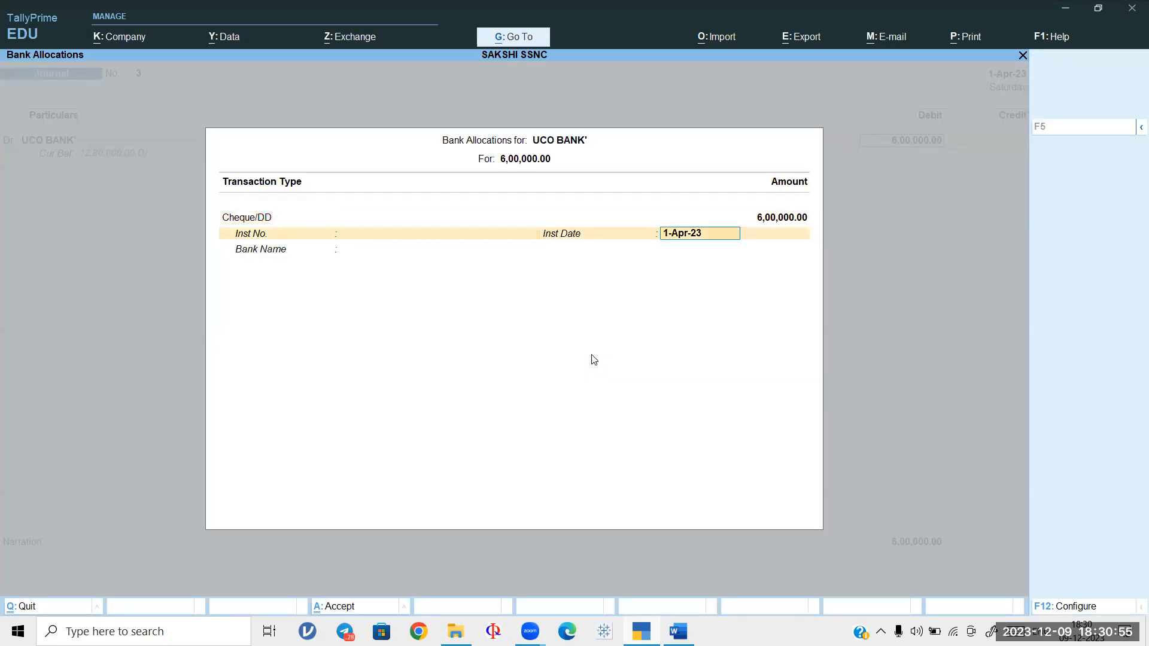
{"action": "key", "text": "Return"}
{"action": "key", "text": "Return"}
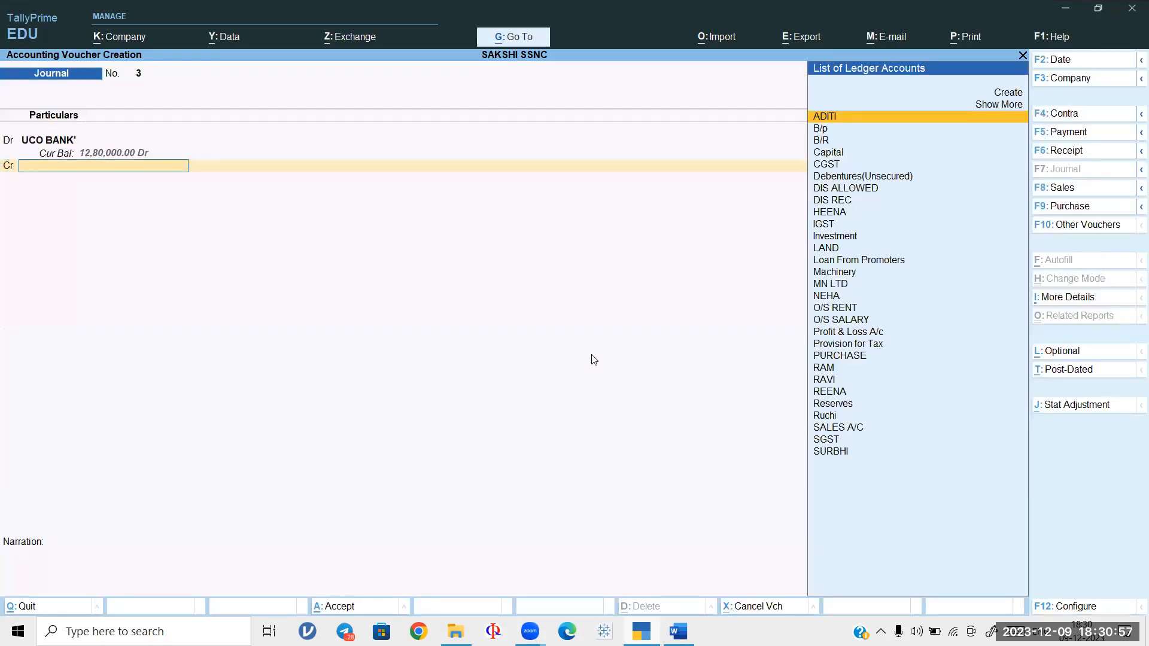
Step: Credit 6,00,000 to a new BANK LOAN ledger created under Secured Loans and save the loan journal voucher
{"action": "type", "text": "BA"}
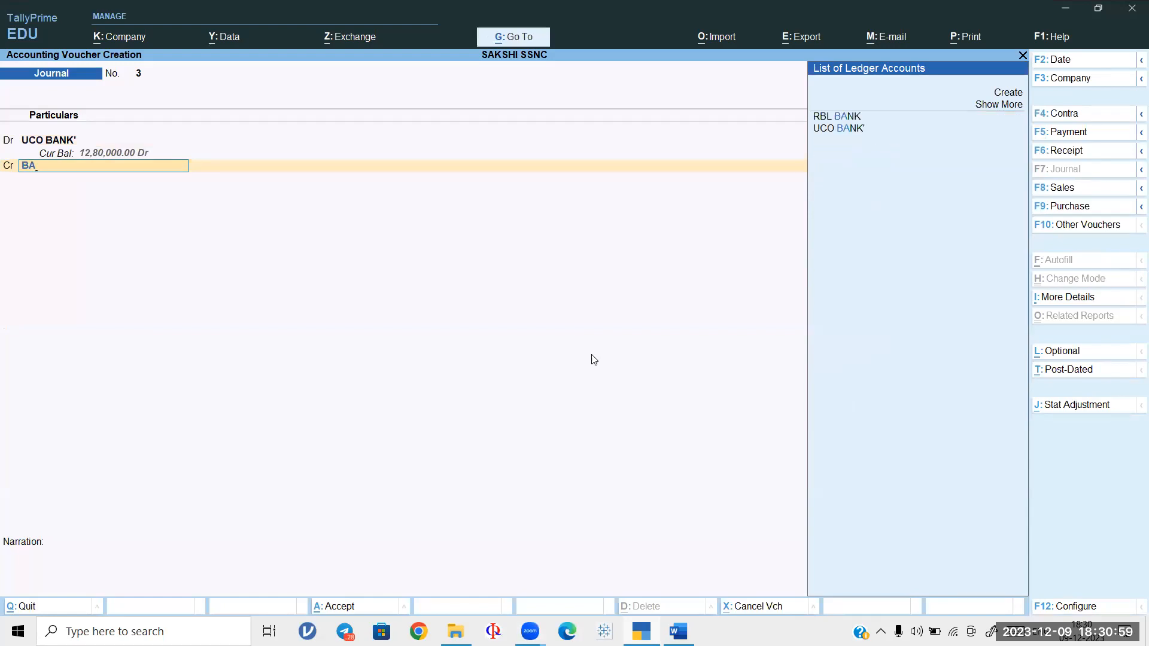
{"action": "key", "text": "Up"}
{"action": "key", "text": "Up"}
{"action": "key", "text": "Up"}
{"action": "key", "text": "Up"}
{"action": "key", "text": "Return"}
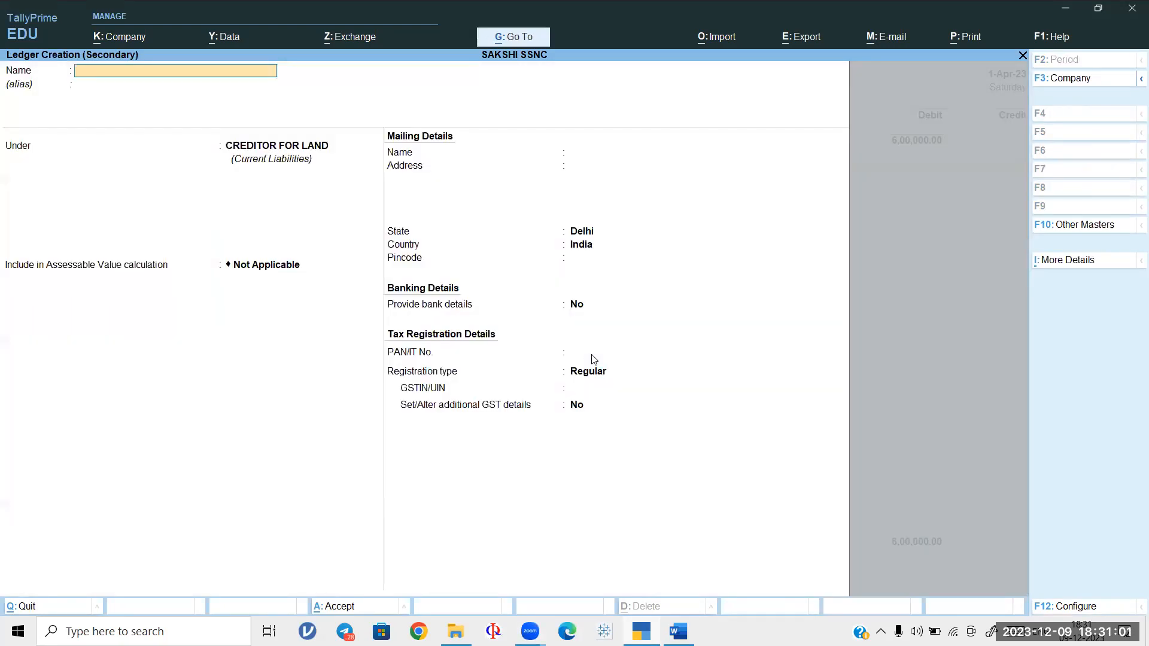
{"action": "type", "text": "BANK LOAN"}
{"action": "key", "text": "Return"}
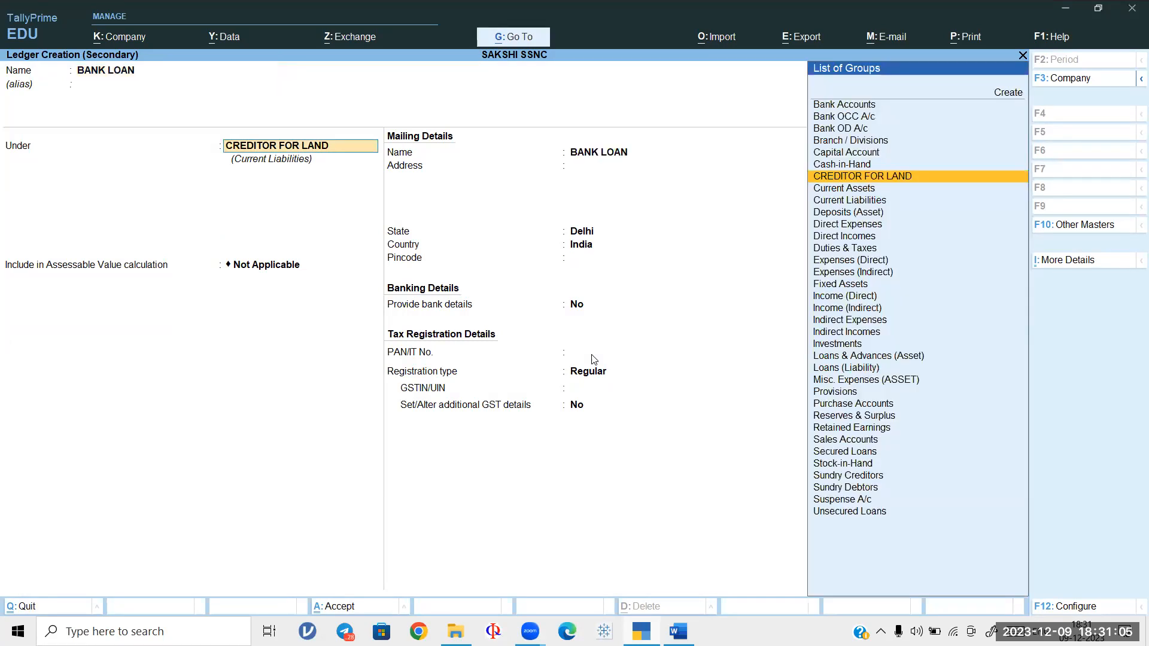
{"action": "type", "text": "SE"}
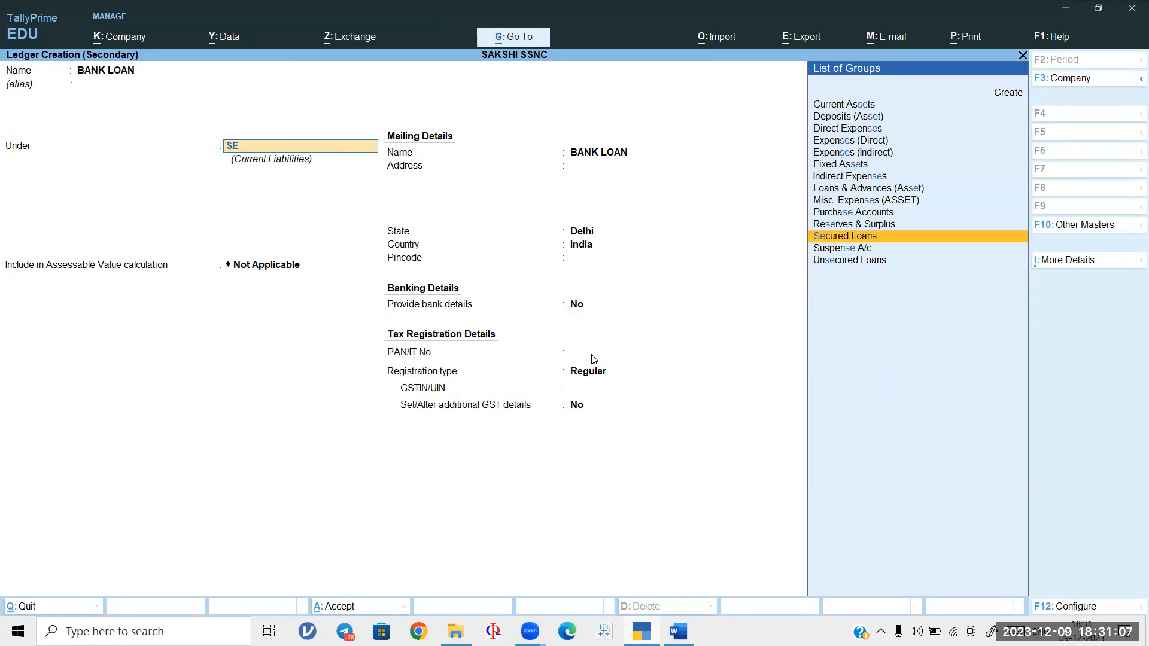
{"action": "key", "text": "Return"}
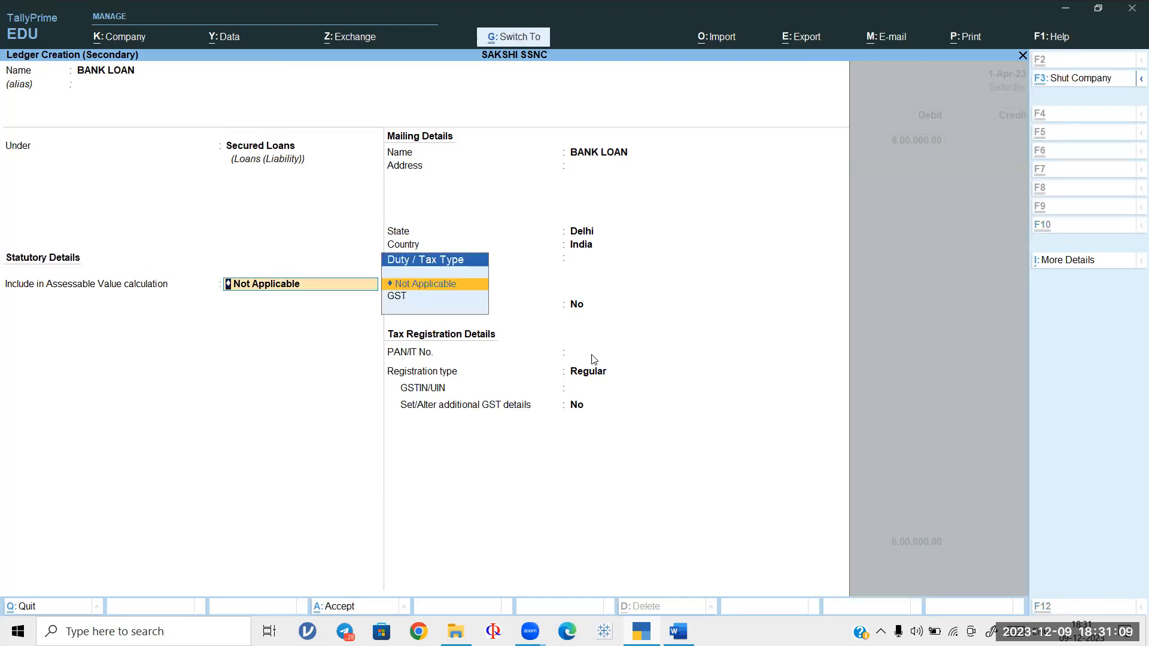
{"action": "key", "text": "ctrl+a"}
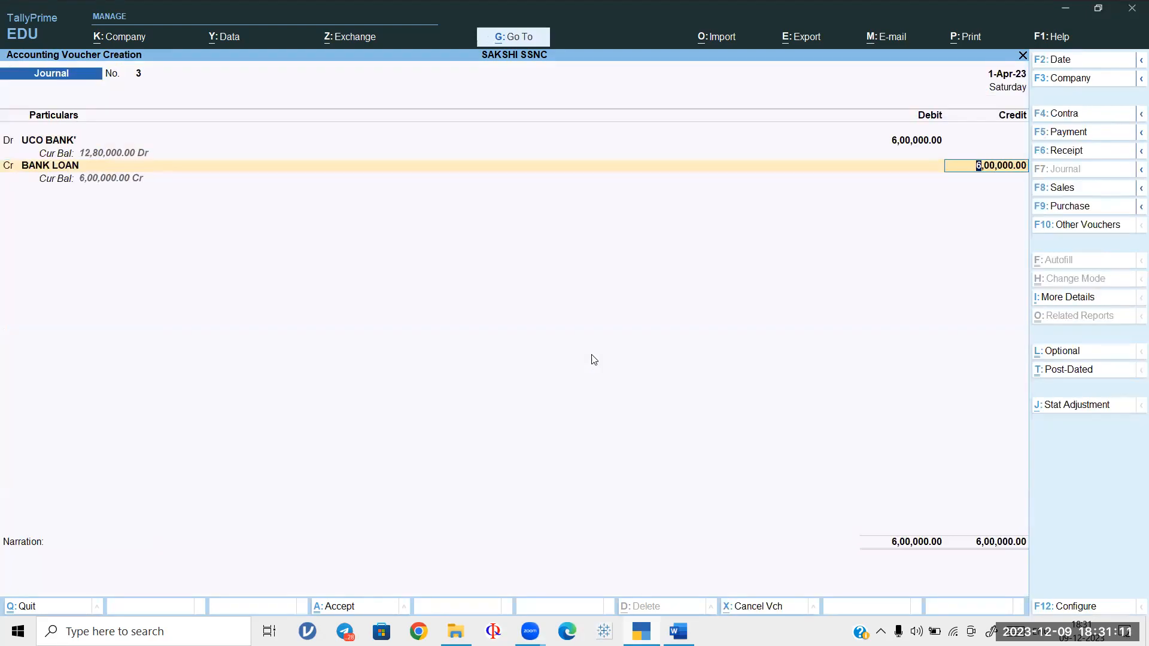
{"action": "key", "text": "ctrl"}
{"action": "key", "text": "ctrl+a"}
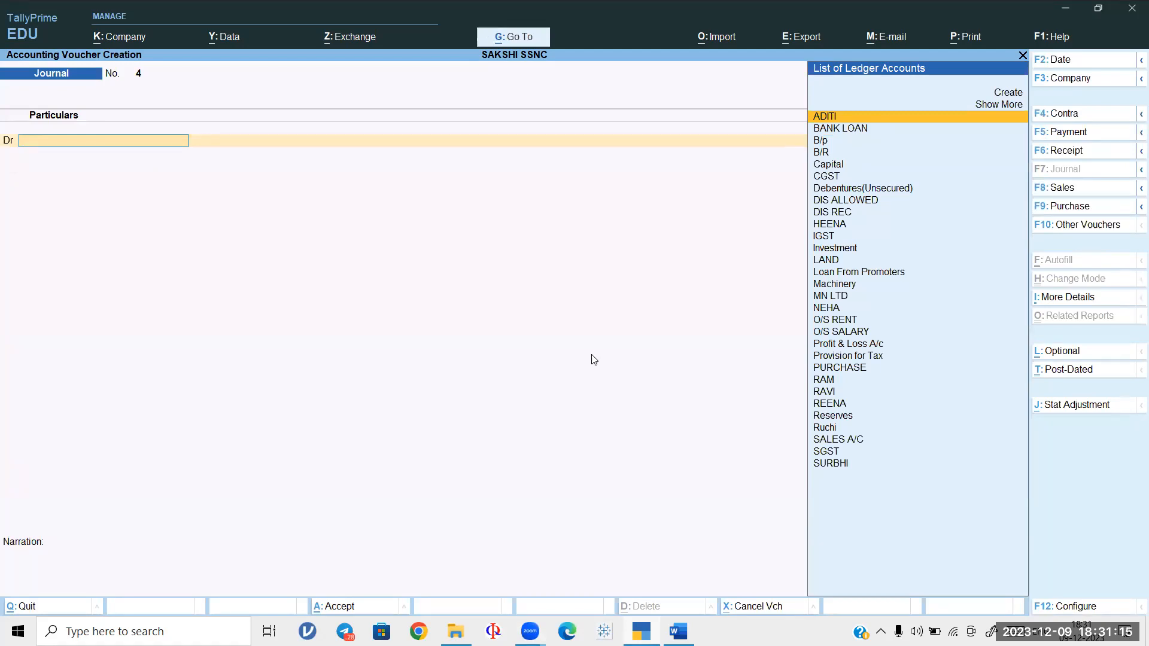
Step: Start the settlement journal voucher by debiting MN LTD 1100000
{"action": "type", "text": "MN"}
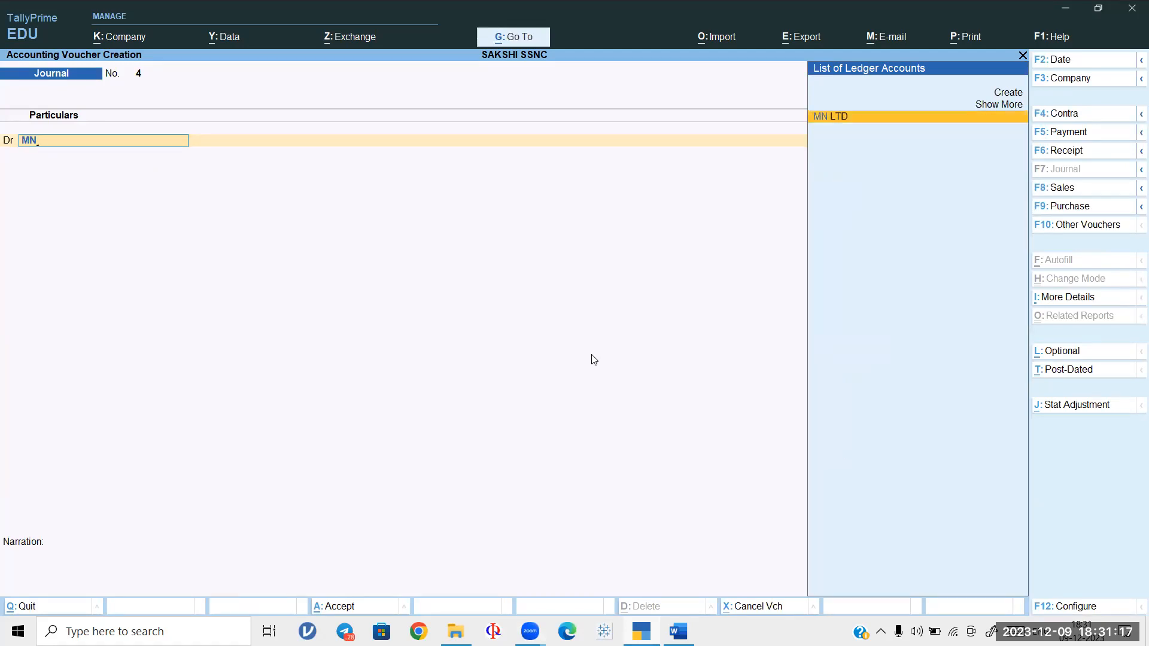
{"action": "key", "text": "Return"}
{"action": "type", "text": "1100000"}
{"action": "key", "text": "Return"}
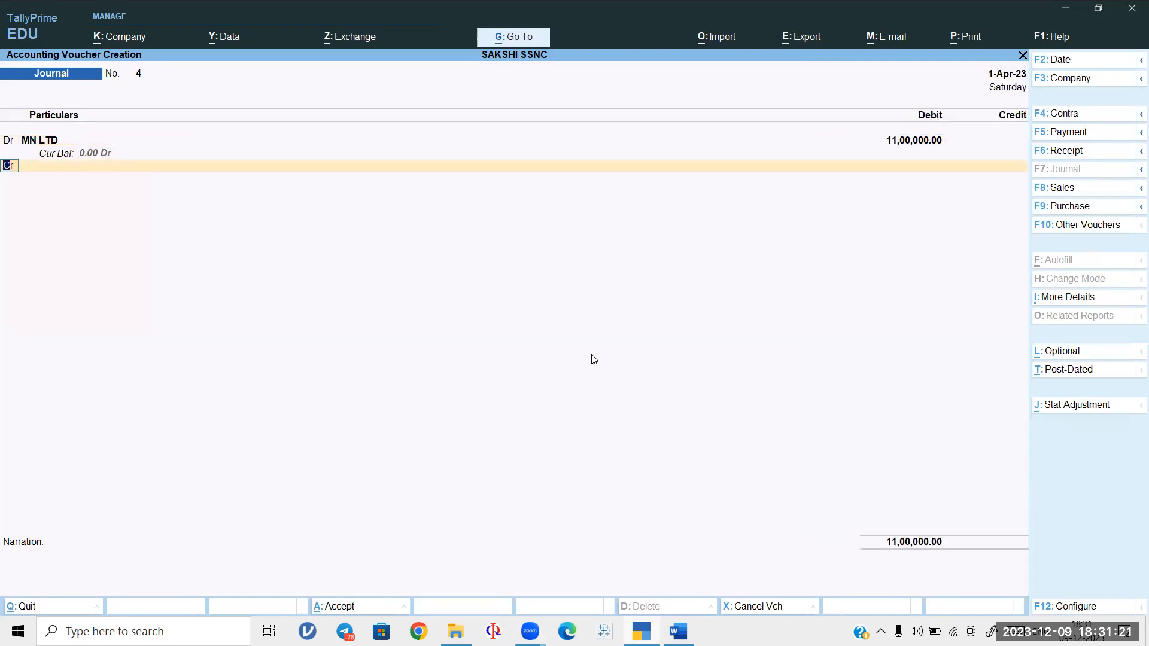
Step: Credit UCO BANK' 600000 in the MN LTD settlement voucher and accept its bank allocation
{"action": "key", "text": "Return"}
{"action": "type", "text": "UCO"}
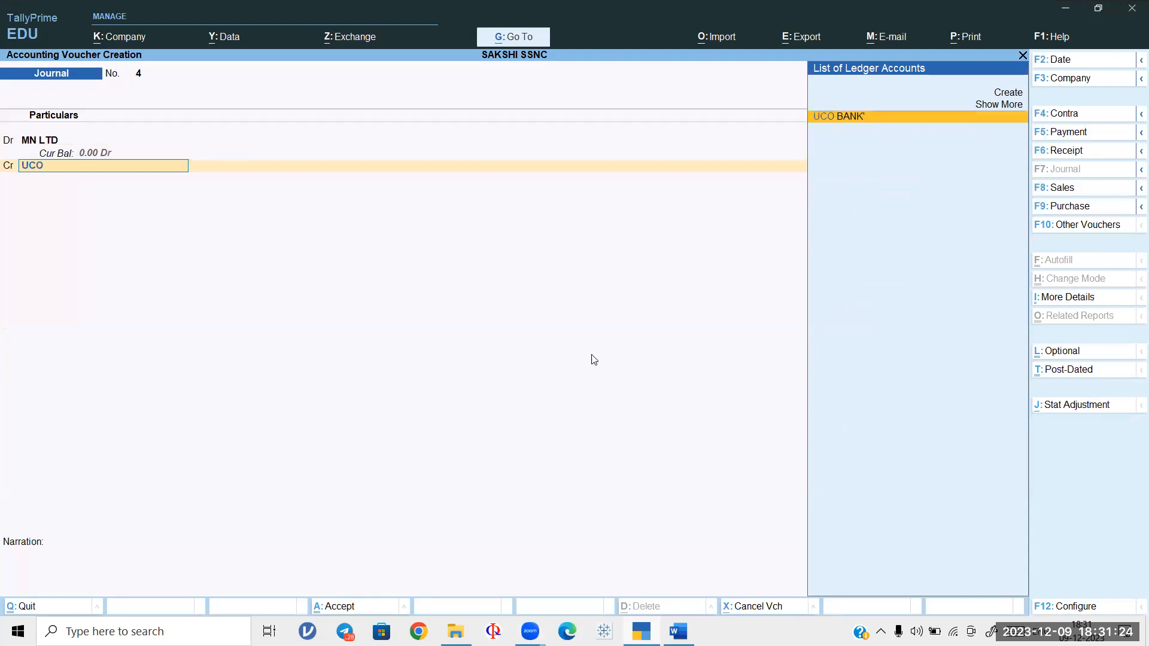
{"action": "key", "text": "Return"}
{"action": "type", "text": "600000"}
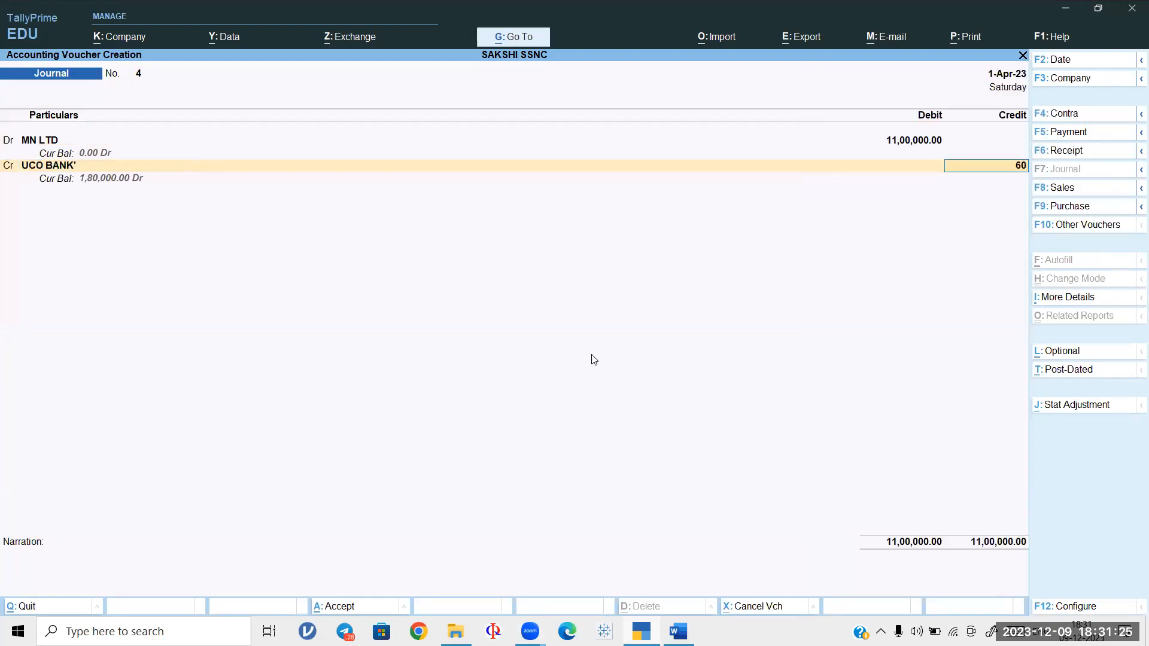
{"action": "key", "text": "Return"}
{"action": "key", "text": "Return"}
{"action": "key", "text": "Return"}
{"action": "key", "text": "Return"}
{"action": "key", "text": "Return"}
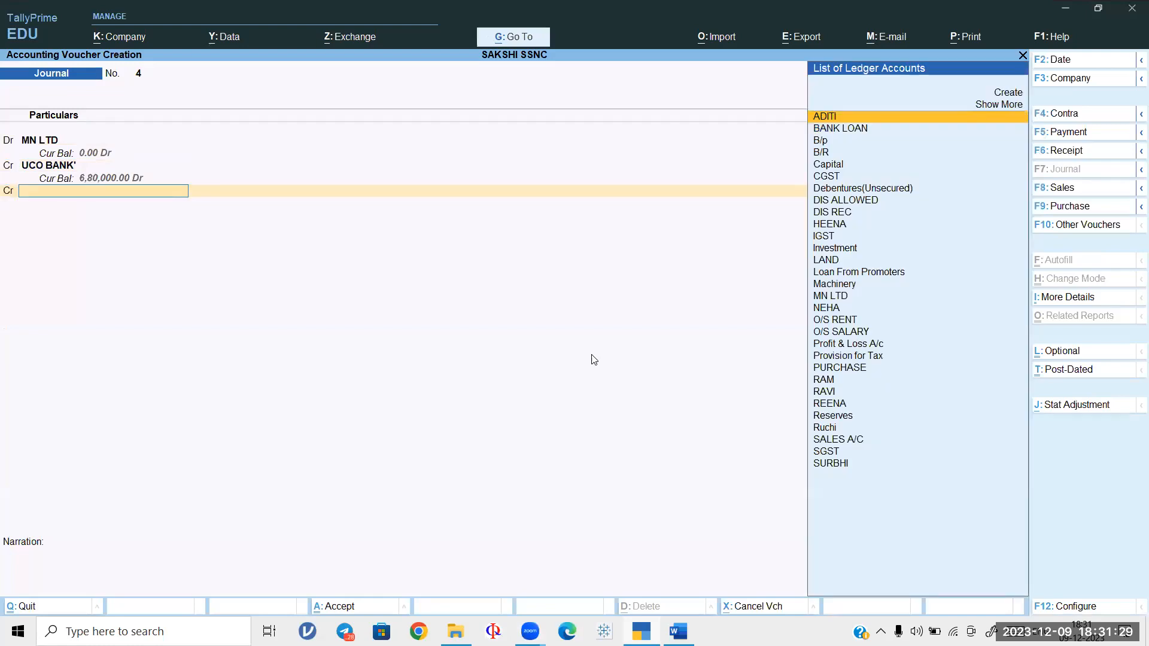
Step: Credit Debentures(Unsecured) 5,00,000 as the remaining part of the MN LTD settlement and save the journal voucher
{"action": "type", "text": "DEB"}
{"action": "key", "text": "Return"}
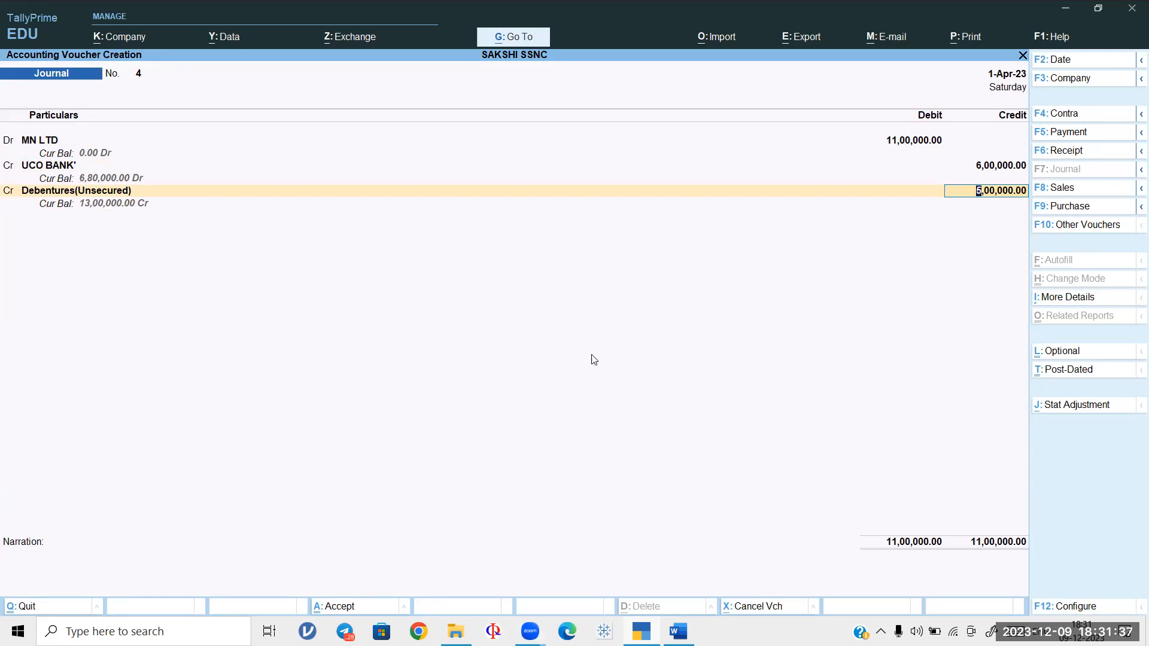
{"action": "key", "text": "ctrl+a"}
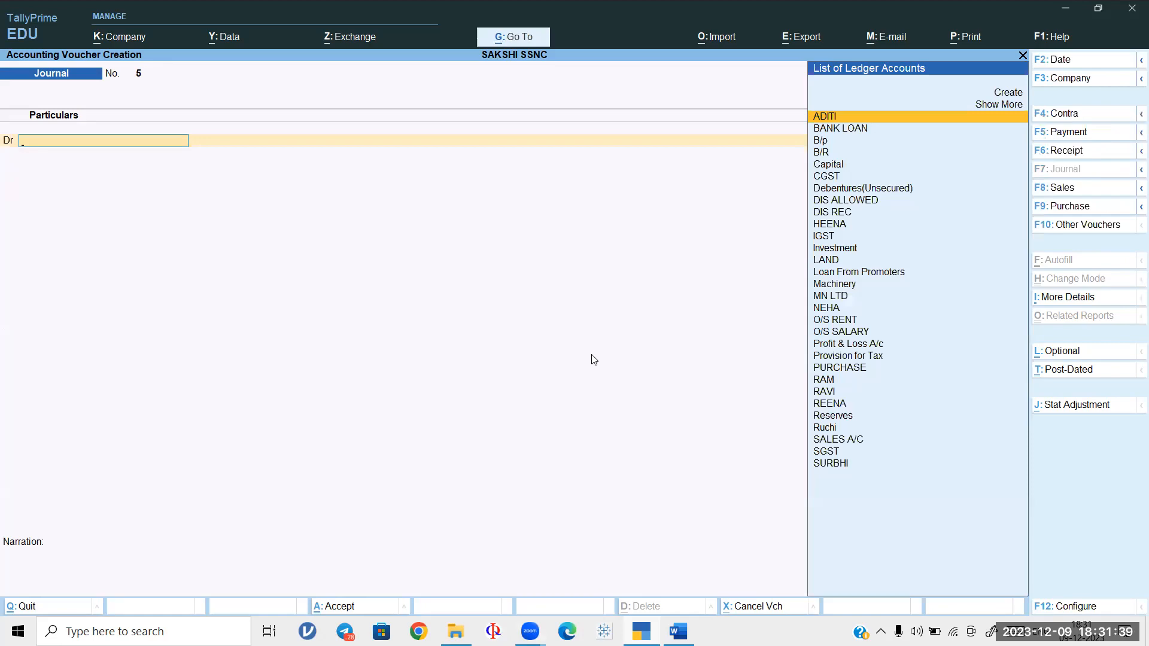
Step: Switch to the mock paper in Word and check transaction 12's investment sale against the investment amount in the opening balance table
{"action": "left_click", "coordinate": [695, 623]}
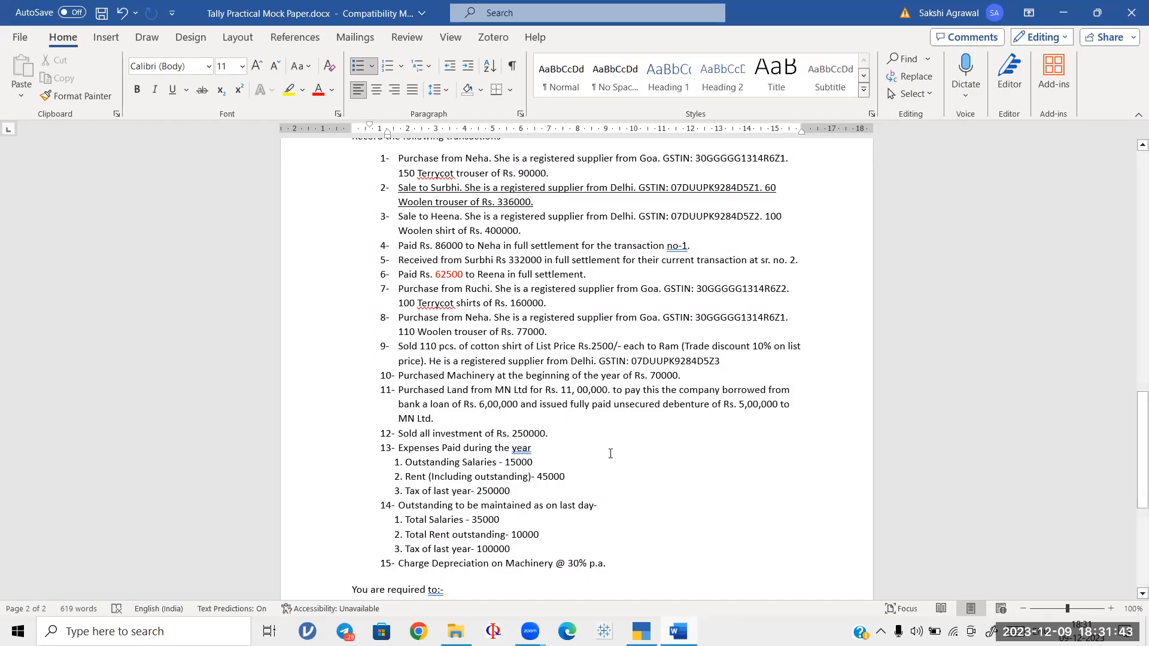
{"action": "mouse_move", "coordinate": [641, 631]}
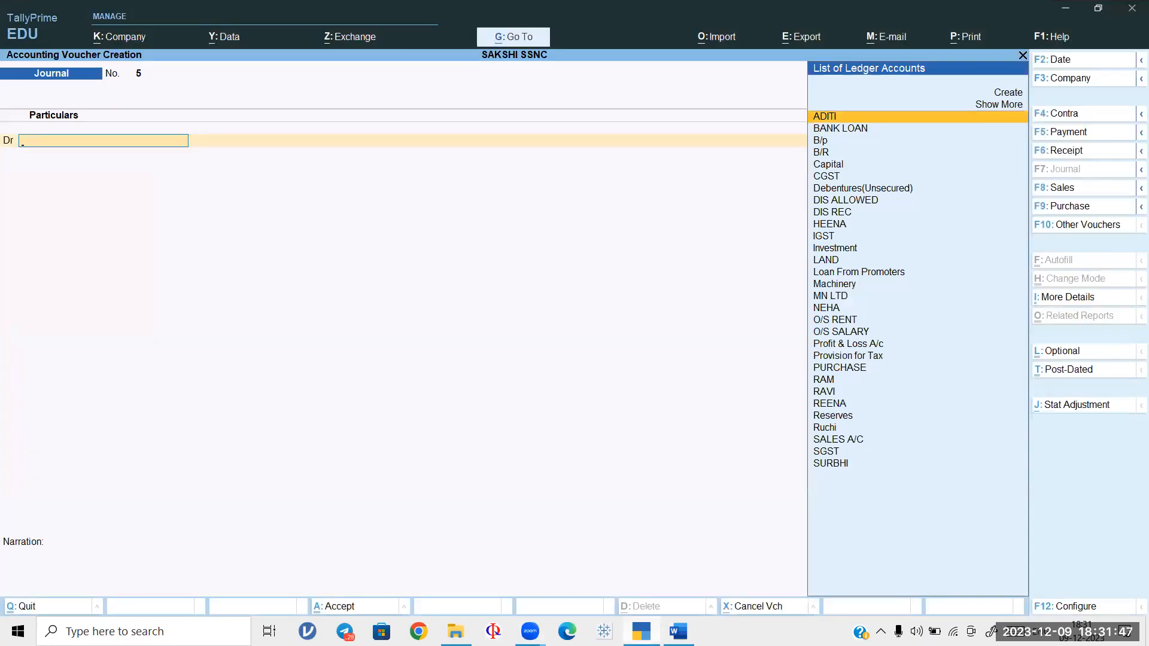
{"action": "scroll", "coordinate": [714, 408], "scroll_direction": "up", "scroll_amount": 20}
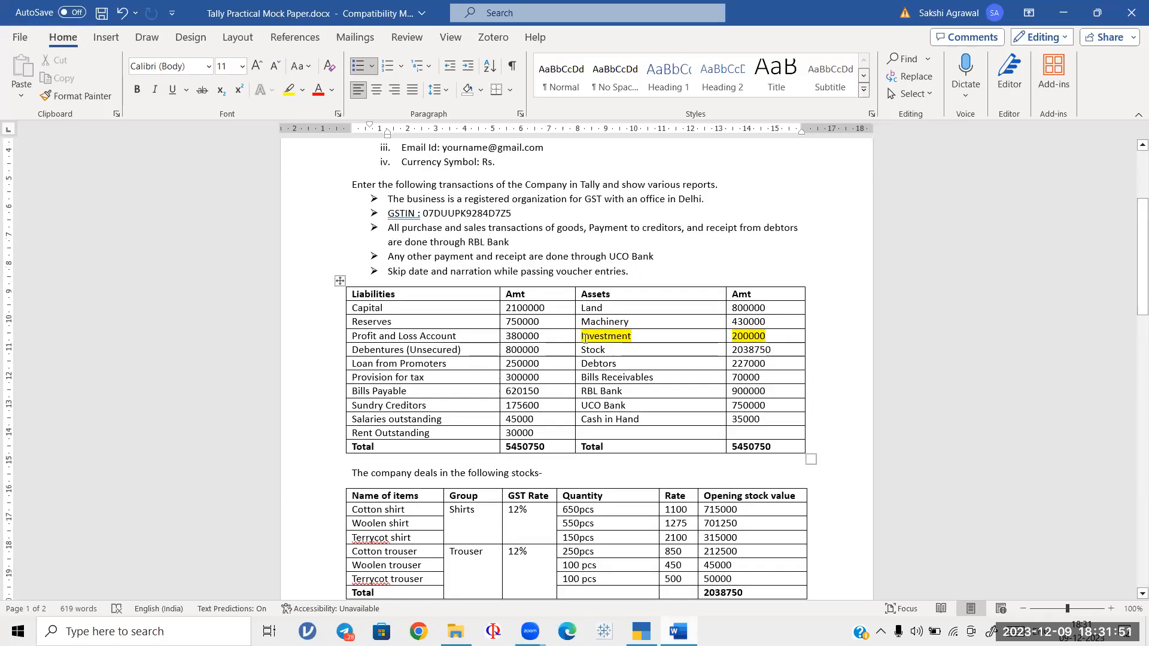
{"action": "scroll", "coordinate": [776, 363], "scroll_direction": "down", "scroll_amount": 20}
{"action": "scroll", "coordinate": [776, 362], "scroll_direction": "down", "scroll_amount": 14}
{"action": "scroll", "coordinate": [516, 305], "scroll_direction": "up", "scroll_amount": 5}
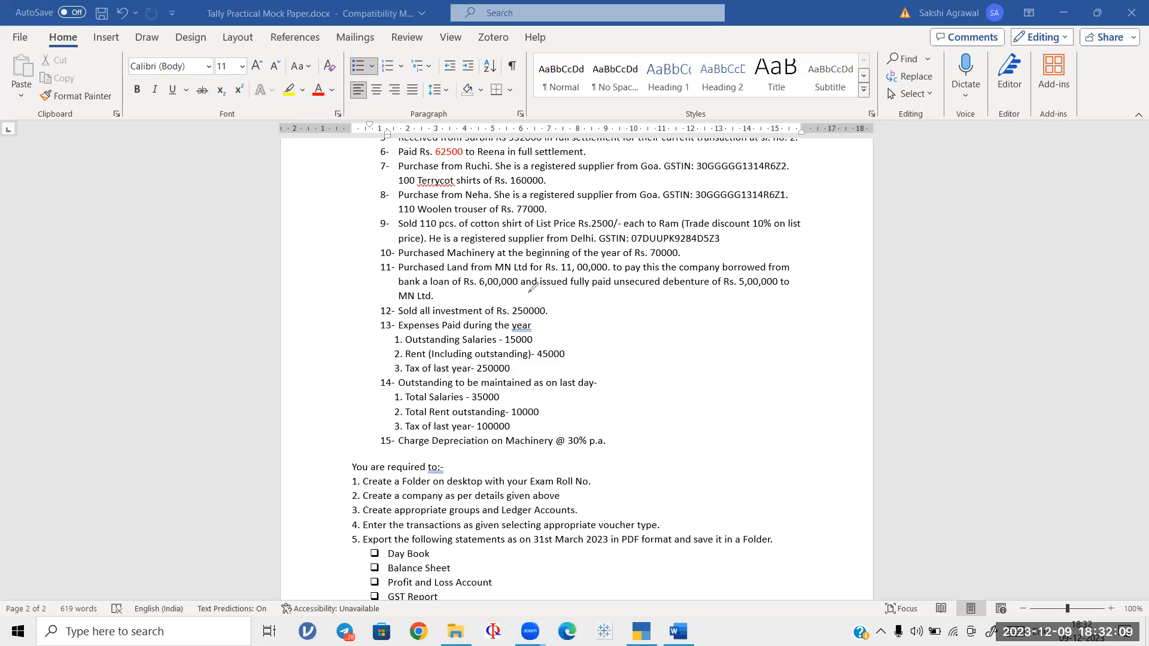
Step: Handwrite transaction 12's entry beside it, UCO Bank Dr 2,50,000, To Inv 2 lac, To Gain on sale of Inv 50k, and erase the ink
{"action": "mouse_move", "coordinate": [633, 309]}
{"action": "left_mouse_down"}
{"action": "mouse_move", "coordinate": [696, 328]}
{"action": "mouse_move", "coordinate": [838, 320]}
{"action": "left_mouse_up"}
{"action": "mouse_move", "coordinate": [682, 340]}
{"action": "left_mouse_down"}
{"action": "mouse_move", "coordinate": [712, 339]}
{"action": "mouse_move", "coordinate": [695, 356]}
{"action": "left_mouse_up"}
{"action": "mouse_move", "coordinate": [712, 348]}
{"action": "left_mouse_down"}
{"action": "mouse_move", "coordinate": [751, 339]}
{"action": "mouse_move", "coordinate": [734, 361]}
{"action": "left_mouse_up"}
{"action": "left_click_drag", "start_coordinate": [742, 361], "coordinate": [752, 361]}
{"action": "mouse_move", "coordinate": [755, 345]}
{"action": "left_mouse_down"}
{"action": "mouse_move", "coordinate": [761, 362]}
{"action": "mouse_move", "coordinate": [767, 345]}
{"action": "left_mouse_up"}
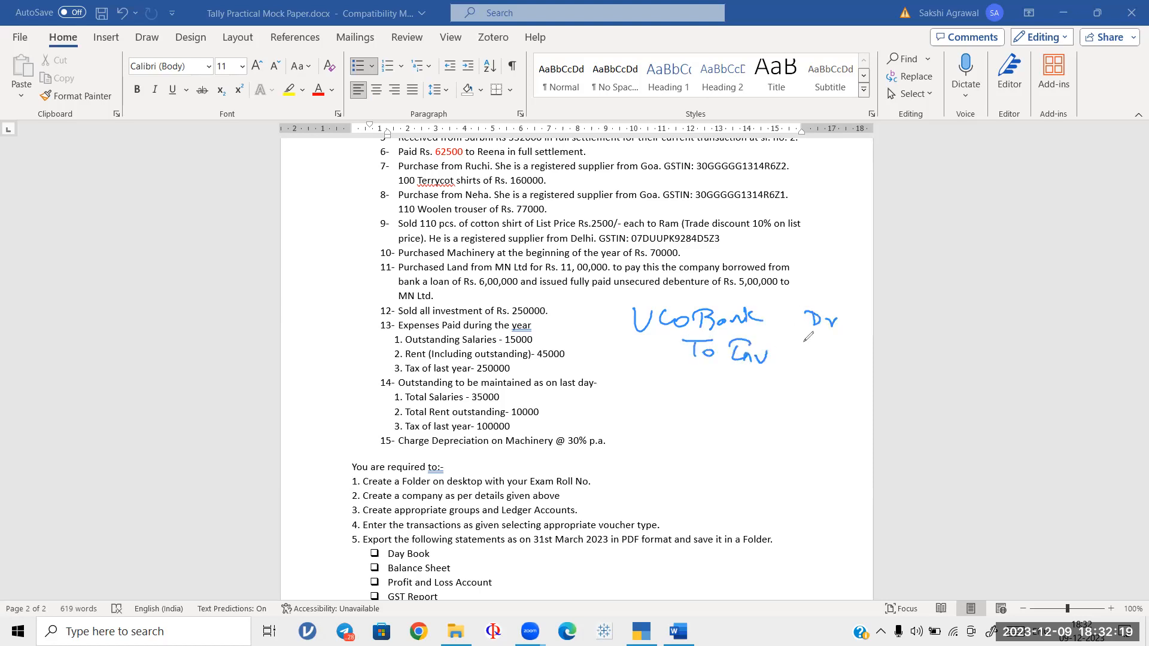
{"action": "mouse_move", "coordinate": [880, 348]}
{"action": "left_mouse_down"}
{"action": "mouse_move", "coordinate": [896, 364]}
{"action": "mouse_move", "coordinate": [948, 359]}
{"action": "left_mouse_up"}
{"action": "mouse_move", "coordinate": [848, 314]}
{"action": "left_mouse_down"}
{"action": "mouse_move", "coordinate": [868, 328]}
{"action": "mouse_move", "coordinate": [872, 318]}
{"action": "mouse_move", "coordinate": [872, 332]}
{"action": "left_mouse_up"}
{"action": "left_click_drag", "start_coordinate": [872, 309], "coordinate": [883, 307]}
{"action": "left_click_drag", "start_coordinate": [887, 319], "coordinate": [895, 337]}
{"action": "left_click_drag", "start_coordinate": [914, 322], "coordinate": [932, 324]}
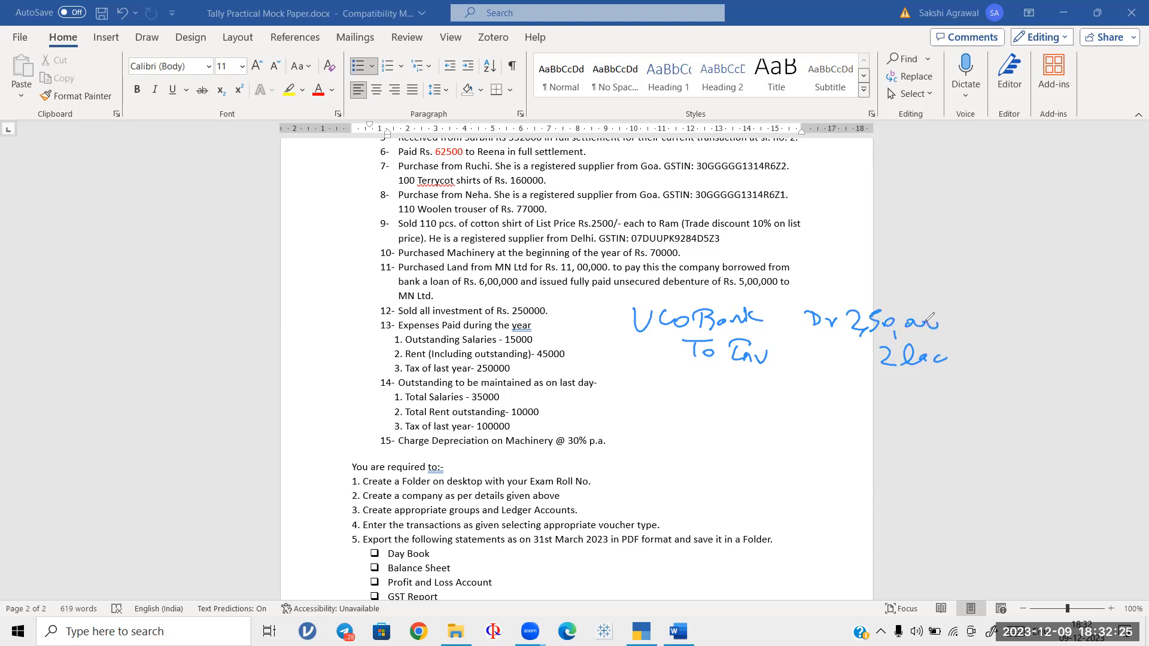
{"action": "mouse_move", "coordinate": [694, 377]}
{"action": "left_mouse_down"}
{"action": "mouse_move", "coordinate": [709, 376]}
{"action": "mouse_move", "coordinate": [707, 392]}
{"action": "left_mouse_up"}
{"action": "left_click_drag", "start_coordinate": [718, 386], "coordinate": [720, 388]}
{"action": "mouse_move", "coordinate": [760, 375]}
{"action": "left_mouse_down"}
{"action": "mouse_move", "coordinate": [748, 383]}
{"action": "mouse_move", "coordinate": [759, 405]}
{"action": "left_mouse_up"}
{"action": "mouse_move", "coordinate": [767, 390]}
{"action": "left_mouse_down"}
{"action": "mouse_move", "coordinate": [831, 396]}
{"action": "mouse_move", "coordinate": [770, 424]}
{"action": "left_mouse_up"}
{"action": "mouse_move", "coordinate": [776, 412]}
{"action": "left_mouse_down"}
{"action": "mouse_move", "coordinate": [788, 409]}
{"action": "mouse_move", "coordinate": [778, 424]}
{"action": "left_mouse_up"}
{"action": "left_click_drag", "start_coordinate": [788, 417], "coordinate": [802, 407]}
{"action": "mouse_move", "coordinate": [804, 417]}
{"action": "left_mouse_down"}
{"action": "mouse_move", "coordinate": [826, 411]}
{"action": "mouse_move", "coordinate": [820, 437]}
{"action": "left_mouse_up"}
{"action": "mouse_move", "coordinate": [833, 413]}
{"action": "left_mouse_down"}
{"action": "mouse_move", "coordinate": [843, 407]}
{"action": "mouse_move", "coordinate": [852, 425]}
{"action": "mouse_move", "coordinate": [897, 384]}
{"action": "mouse_move", "coordinate": [891, 400]}
{"action": "left_mouse_up"}
{"action": "left_click_drag", "start_coordinate": [895, 383], "coordinate": [903, 381]}
{"action": "left_click_drag", "start_coordinate": [913, 392], "coordinate": [929, 399]}
{"action": "left_click_drag", "start_coordinate": [939, 386], "coordinate": [937, 400]}
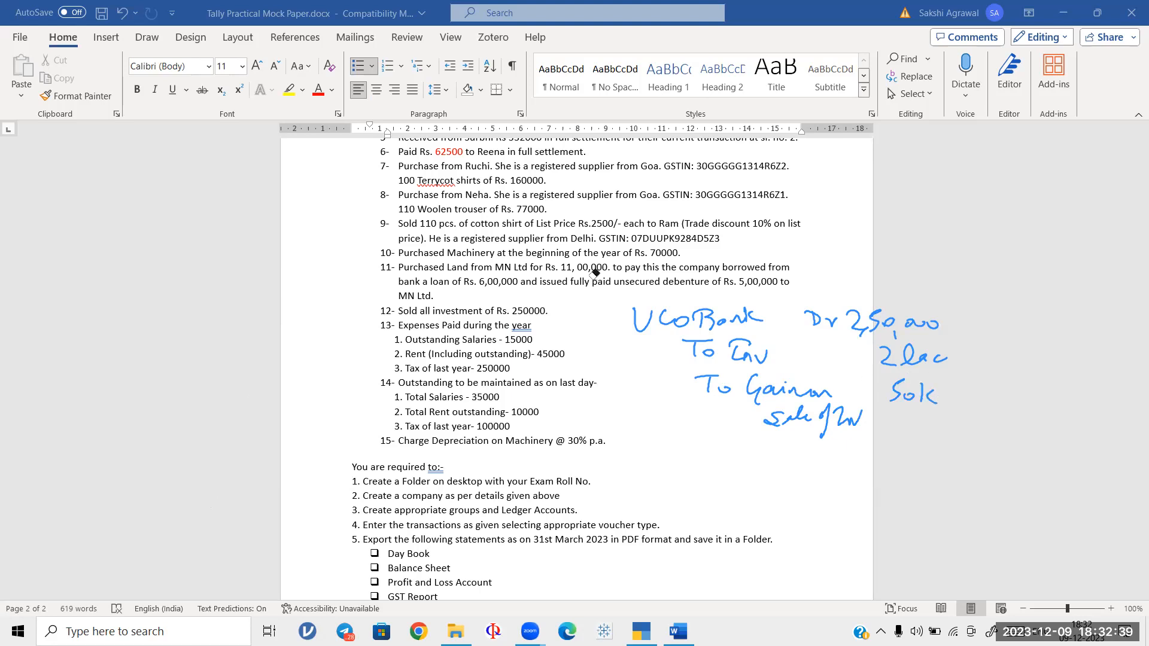
{"action": "mouse_move", "coordinate": [596, 312]}
{"action": "left_mouse_down"}
{"action": "mouse_move", "coordinate": [945, 324]}
{"action": "mouse_move", "coordinate": [879, 349]}
{"action": "mouse_move", "coordinate": [928, 352]}
{"action": "mouse_move", "coordinate": [934, 400]}
{"action": "mouse_move", "coordinate": [778, 391]}
{"action": "mouse_move", "coordinate": [750, 434]}
{"action": "left_mouse_up"}
{"action": "left_click", "coordinate": [717, 76]}
Step: Switch back to TallyPrime, debit UCO BANK' 250000 in the new journal voucher and accept its bank allocation
{"action": "left_click", "coordinate": [641, 631]}
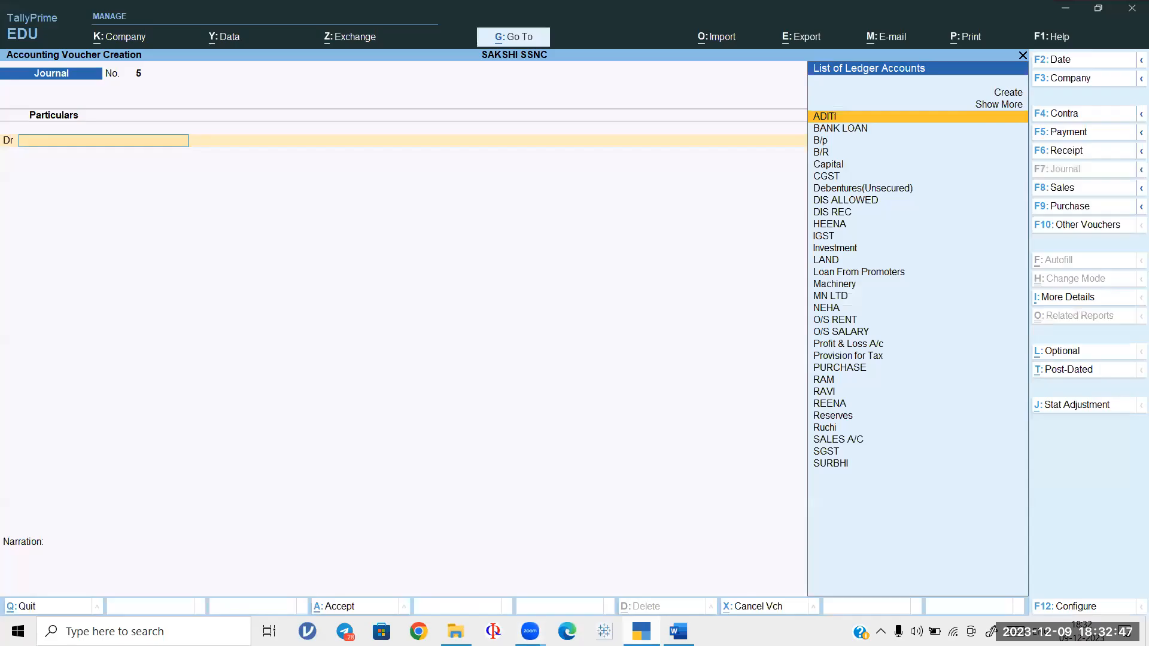
{"action": "type", "text": "UCO BANK'"}
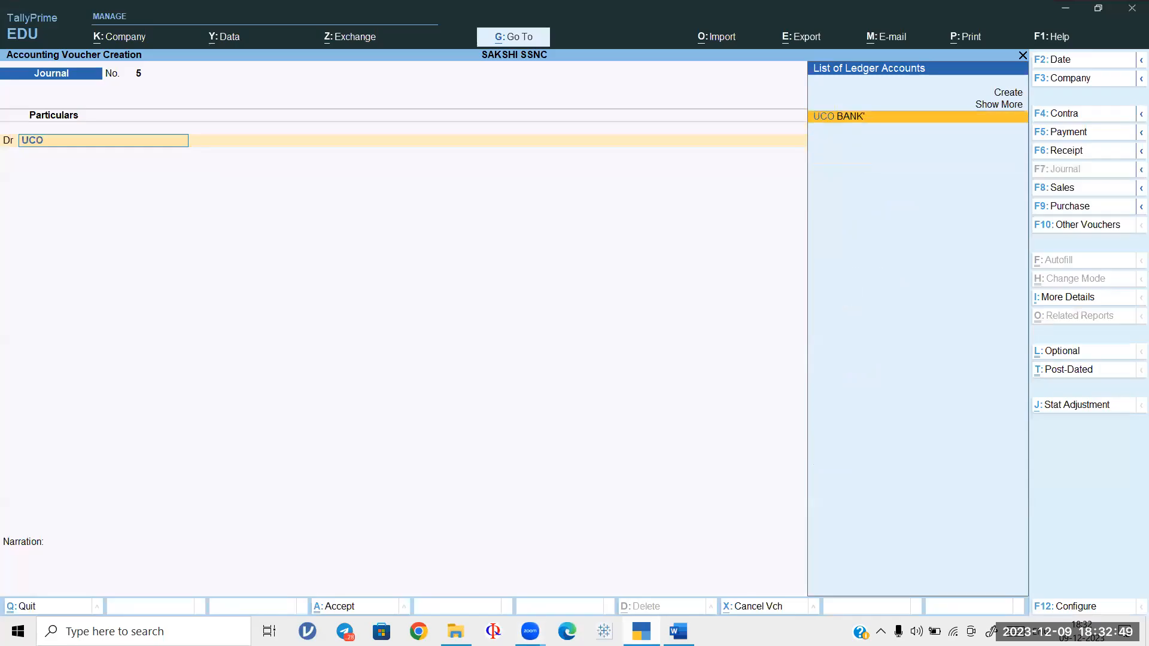
{"action": "key", "text": "Return"}
{"action": "type", "text": "2,50,000"}
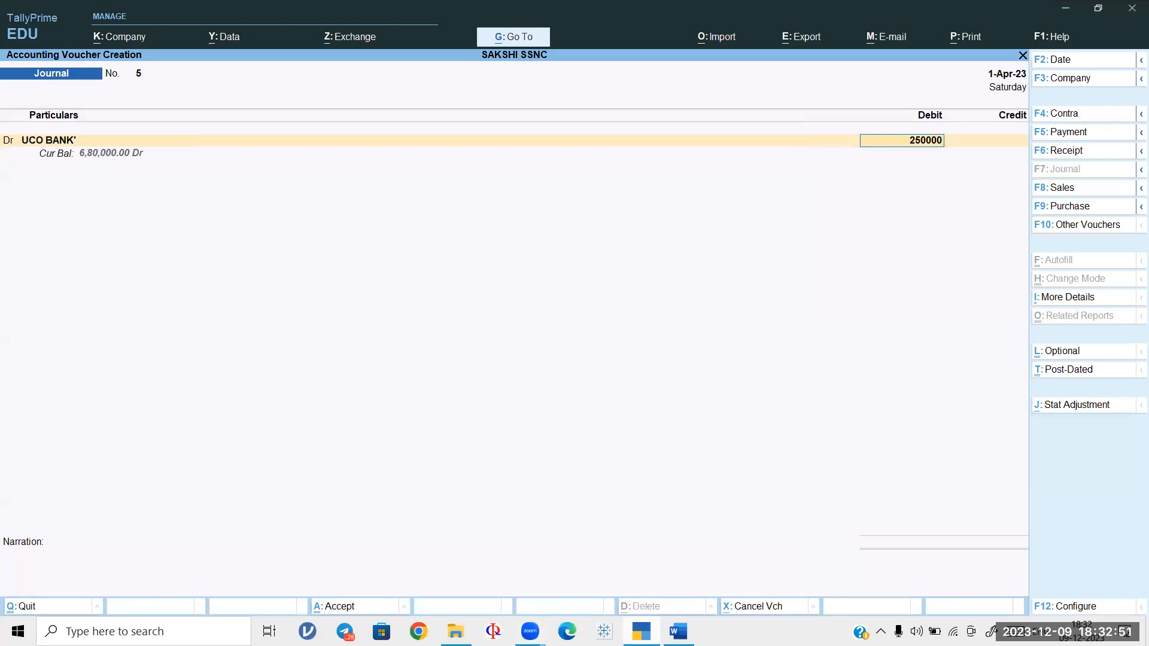
{"action": "key", "text": "Return"}
{"action": "key", "text": "Return"}
{"action": "key", "text": "Return"}
{"action": "key", "text": "Return"}
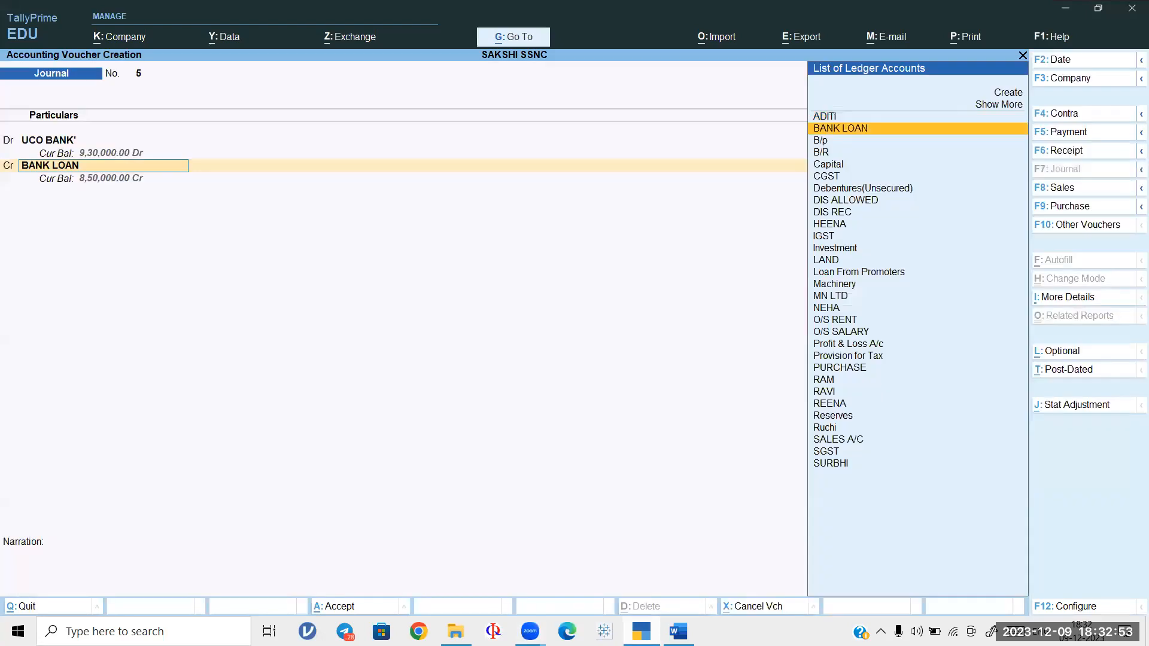
Step: Credit the Investment ledger 200000 in the investment sale voucher
{"action": "type", "text": "in"}
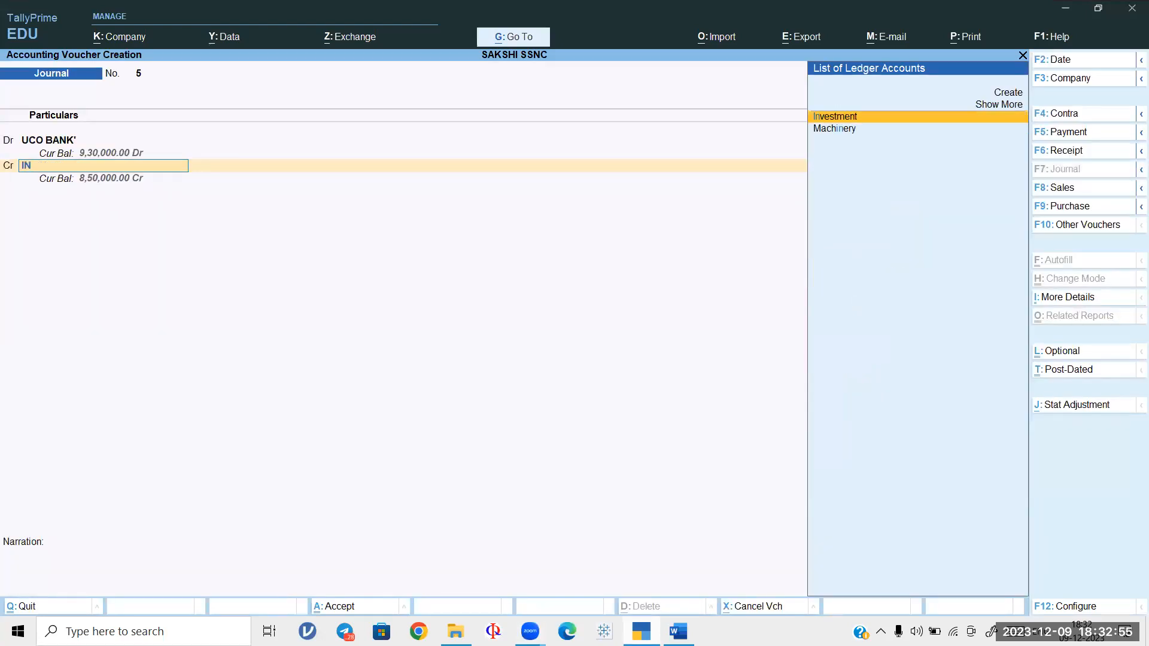
{"action": "key", "text": "Return"}
{"action": "type", "text": "200000"}
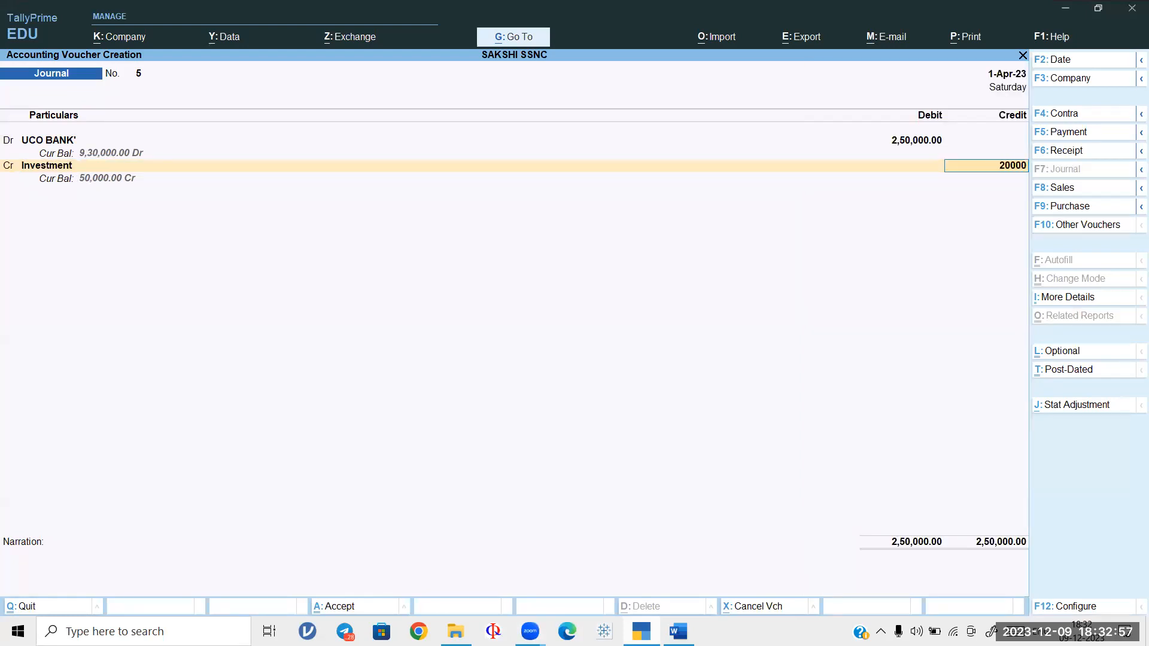
{"action": "key", "text": "Return"}
{"action": "key", "text": "Return"}
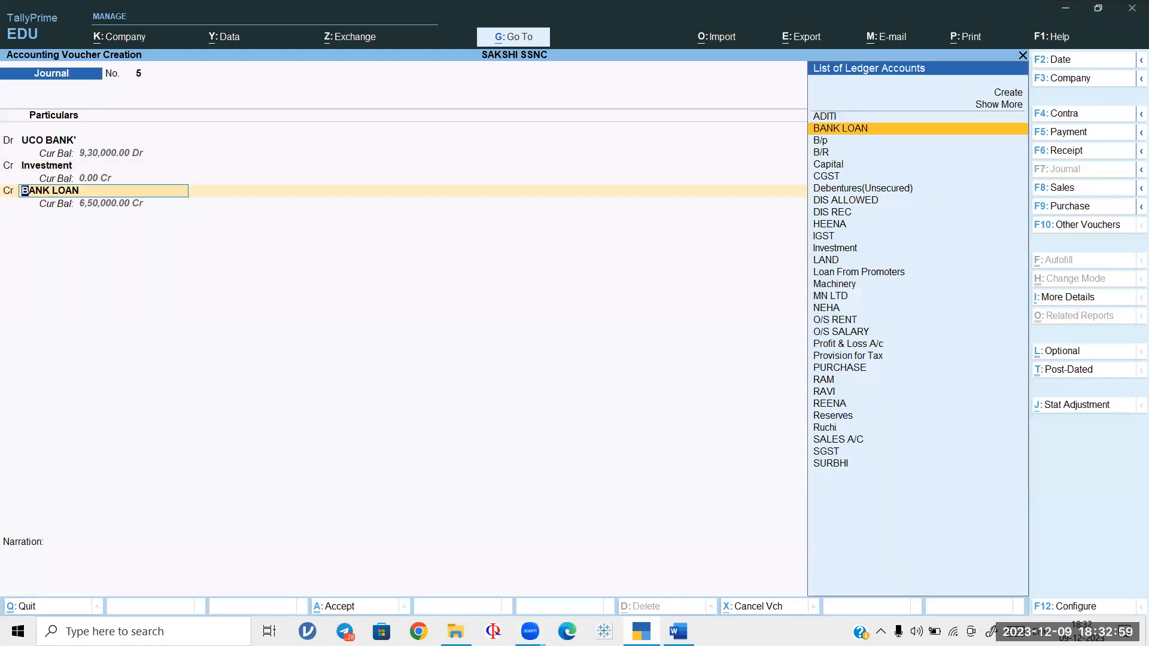
Step: Start creating a ledger named GAIN ON SALE OF INV for the voucher's remaining credit line
{"action": "type", "text": "G"}
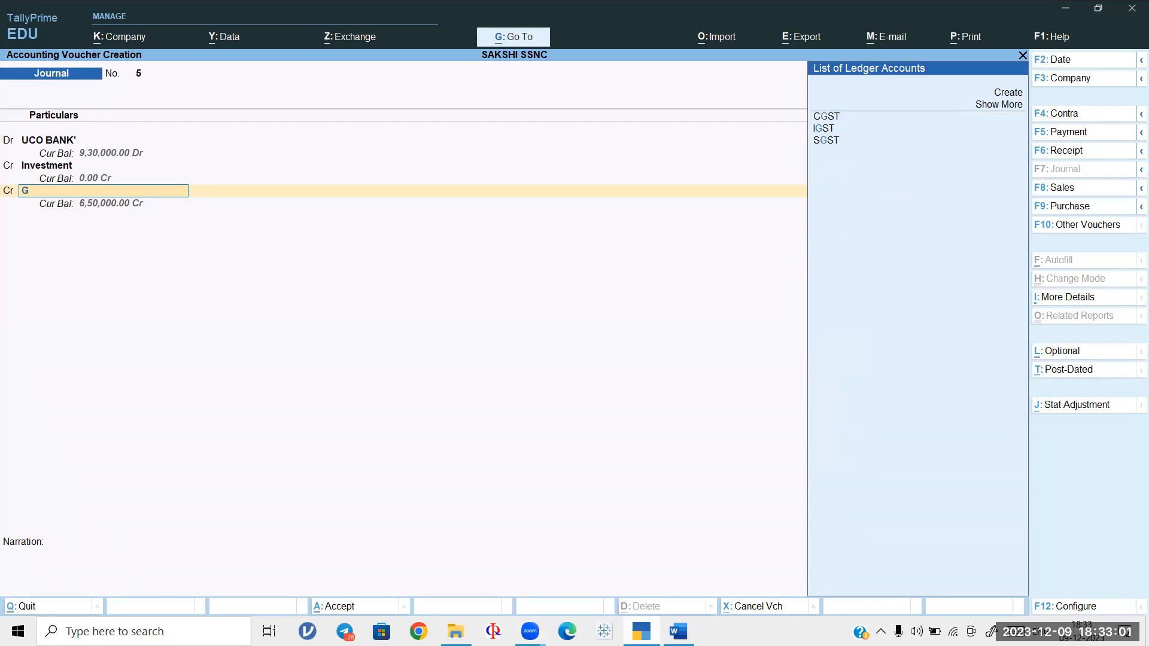
{"action": "key", "text": "Up"}
{"action": "key", "text": "Up"}
{"action": "key", "text": "Up"}
{"action": "key", "text": "Up"}
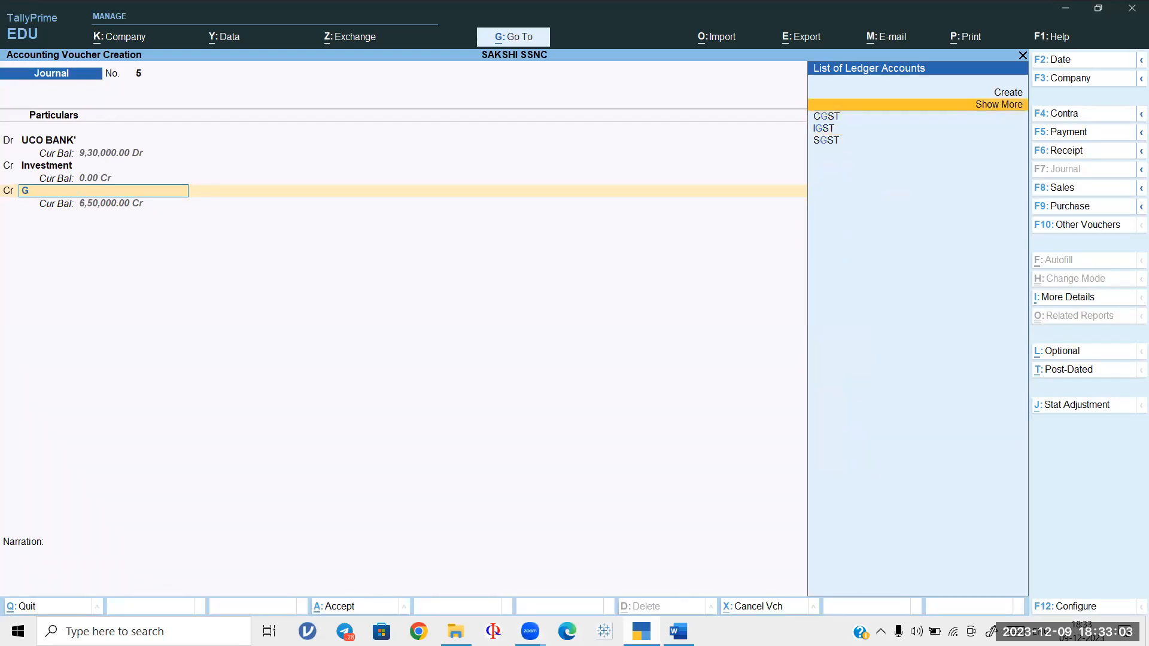
{"action": "key", "text": "Return"}
{"action": "type", "text": "GAI"}
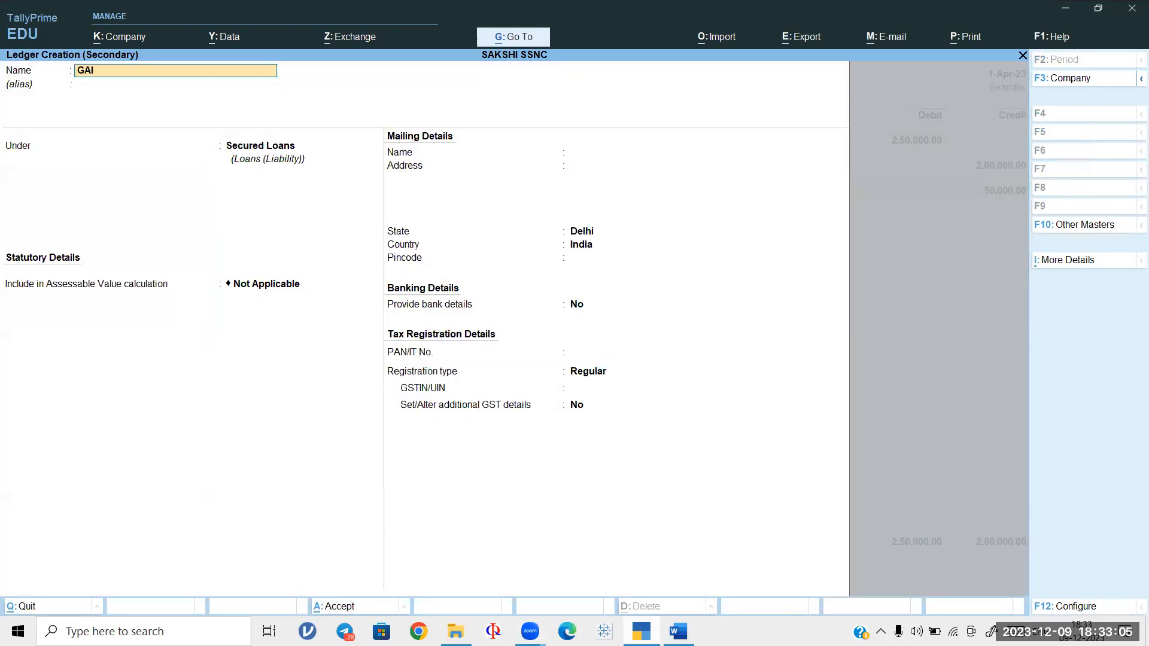
{"action": "type", "text": "N ON SALE OF INV"}
{"action": "key", "text": "Return"}
{"action": "key", "text": "Return"}
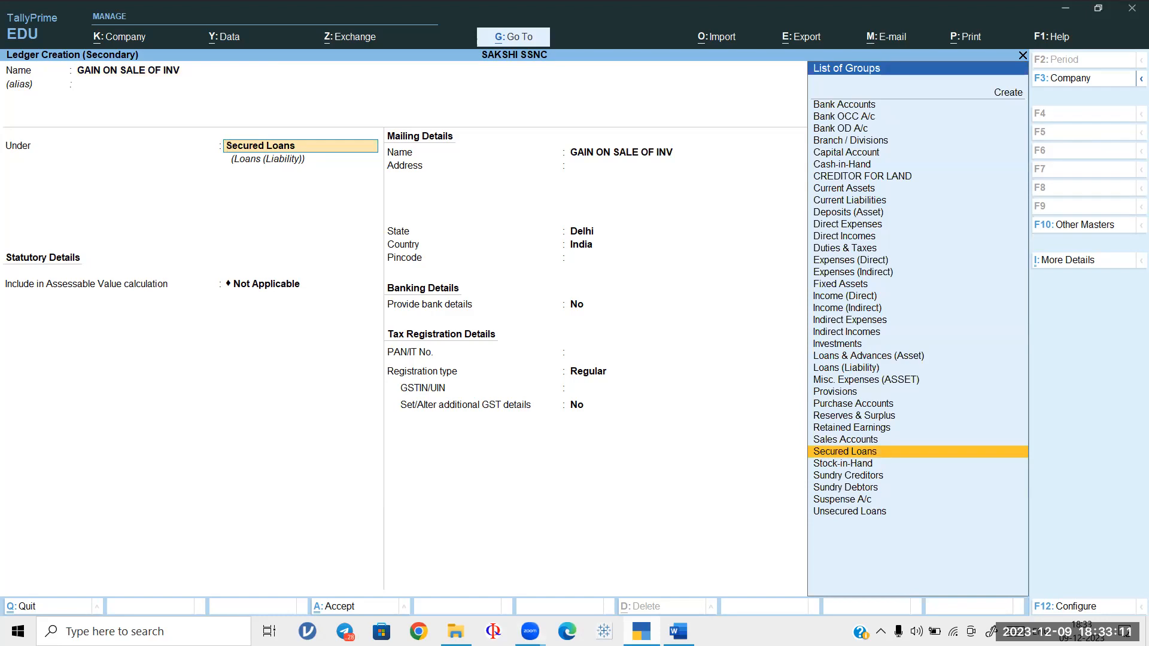
Step: Group the gain ledger under Indirect Incomes, save it, and save the investment sale voucher crediting it with 50,000
{"action": "type", "text": "IN"}
{"action": "key", "text": "Down"}
{"action": "key", "text": "Down"}
{"action": "key", "text": "Down"}
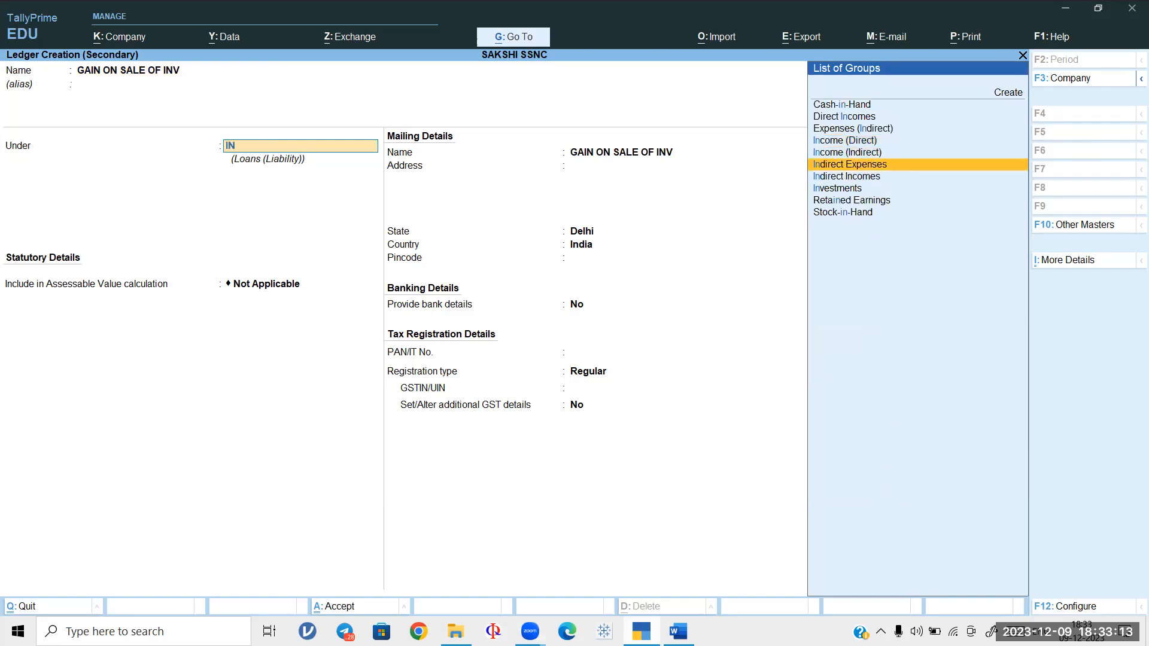
{"action": "key", "text": "Return"}
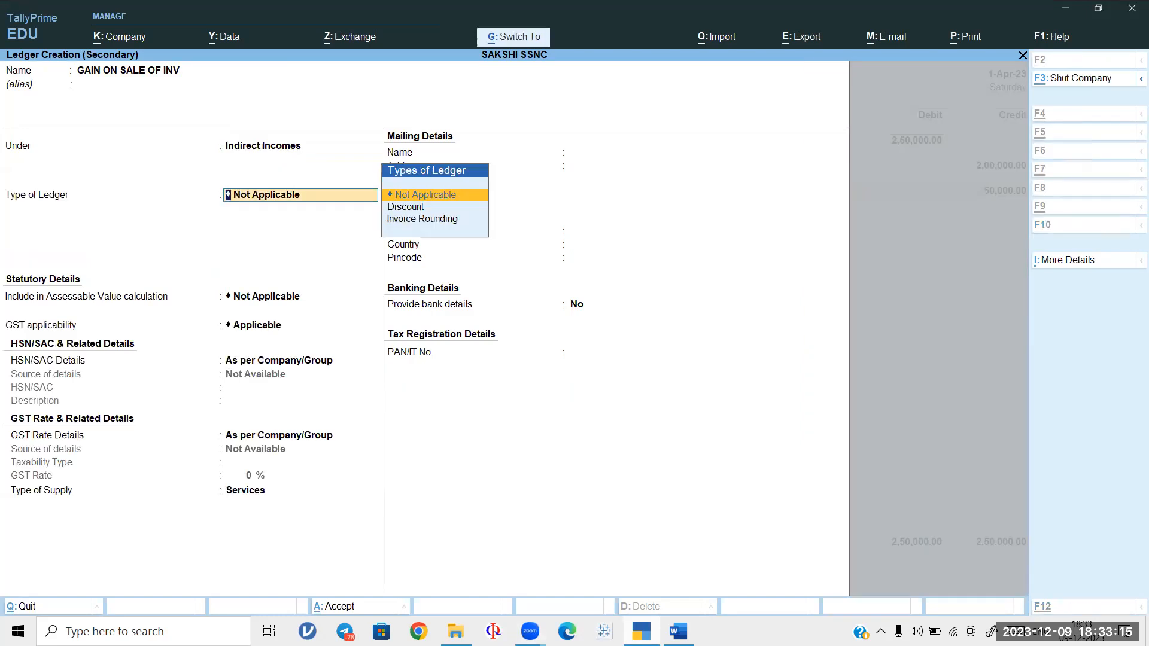
{"action": "key", "text": "ctrl+a"}
{"action": "key", "text": "ctrl+a"}
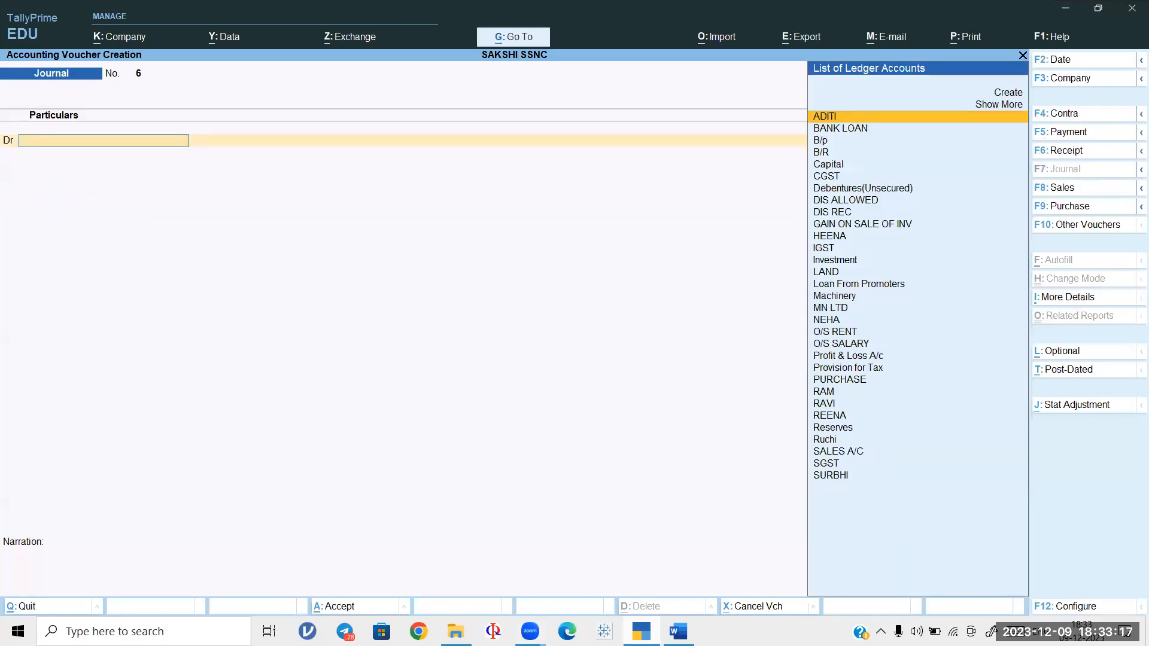
Step: Switch to the mock paper in Word and compare transaction 13's expenses with the outstanding salaries and rent in the opening balances
{"action": "key", "text": "alt+Tab"}
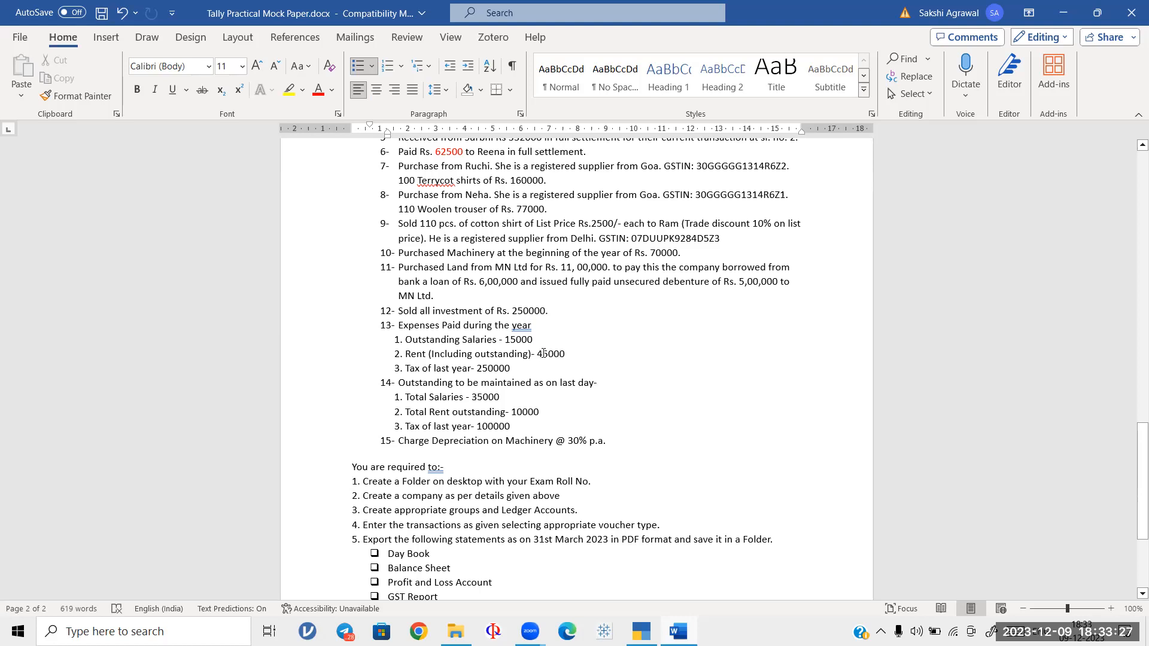
{"action": "left_click_drag", "start_coordinate": [531, 354], "coordinate": [584, 350]}
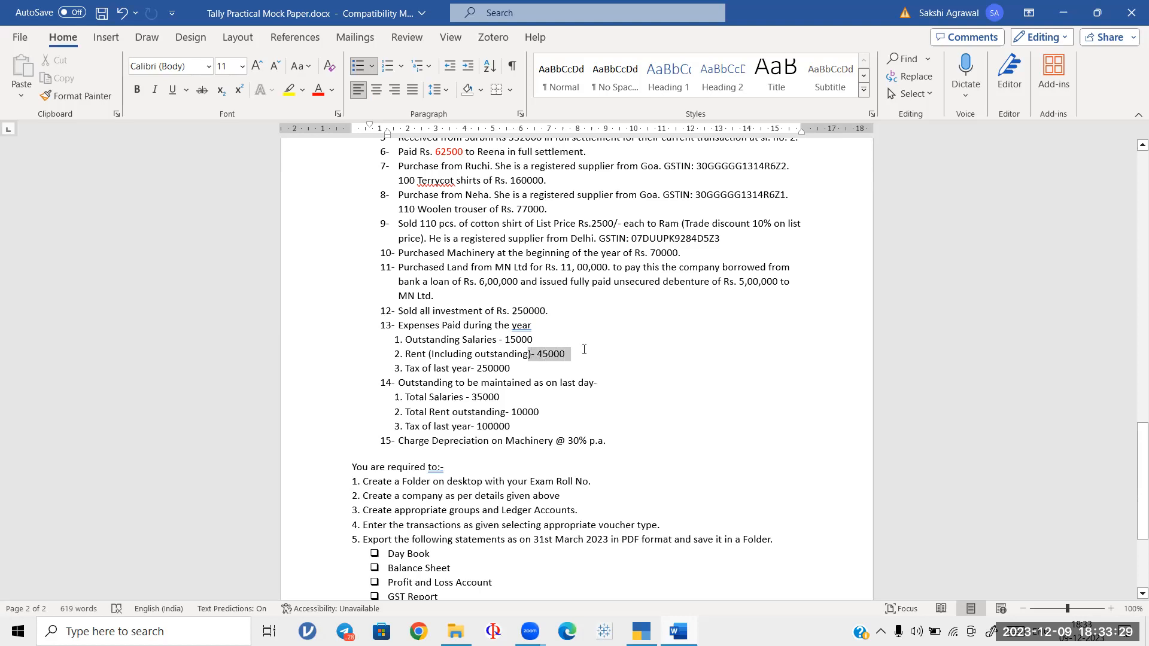
{"action": "left_click", "coordinate": [586, 354]}
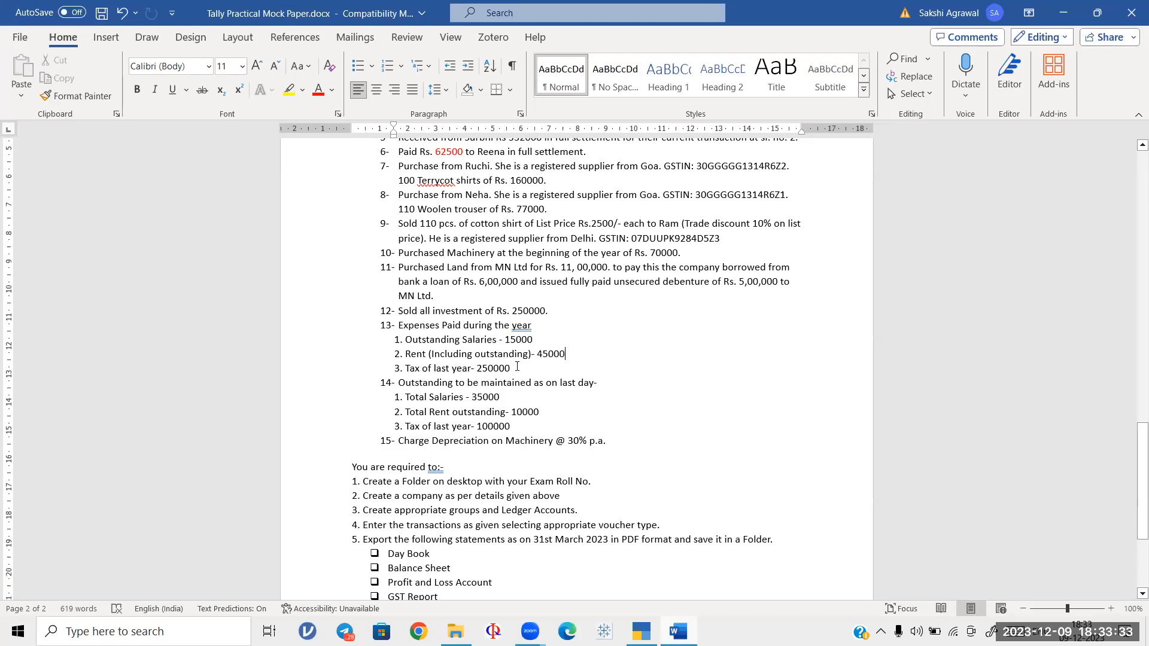
{"action": "scroll", "coordinate": [630, 333], "scroll_direction": "up", "scroll_amount": 15}
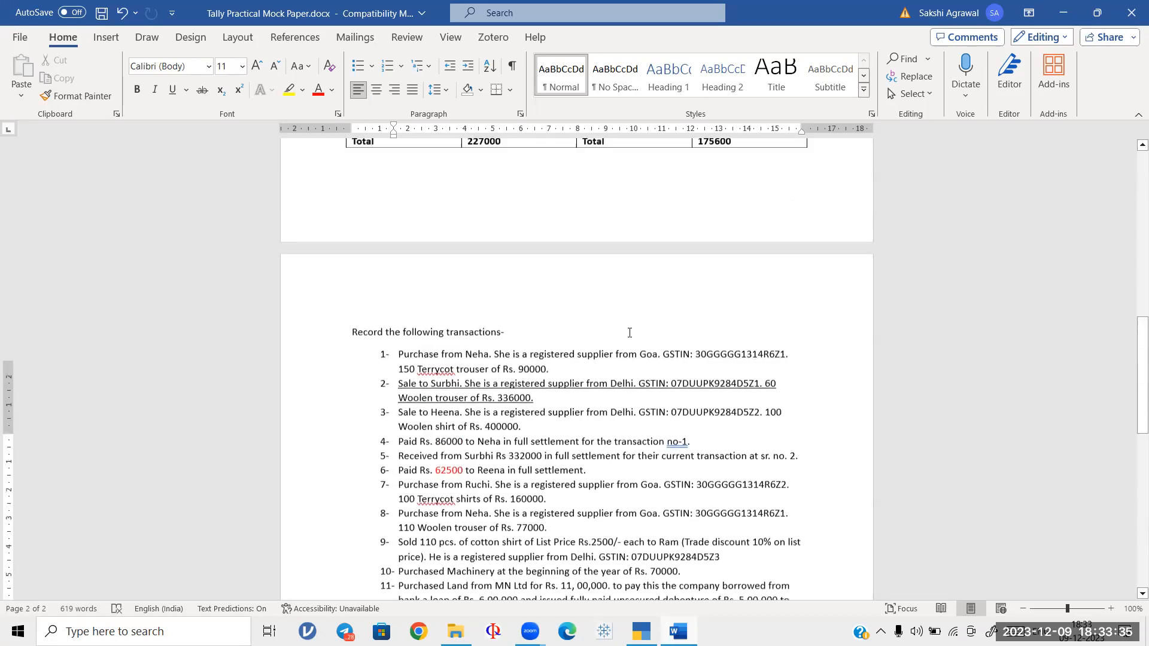
{"action": "scroll", "coordinate": [416, 208], "scroll_direction": "up", "scroll_amount": 2}
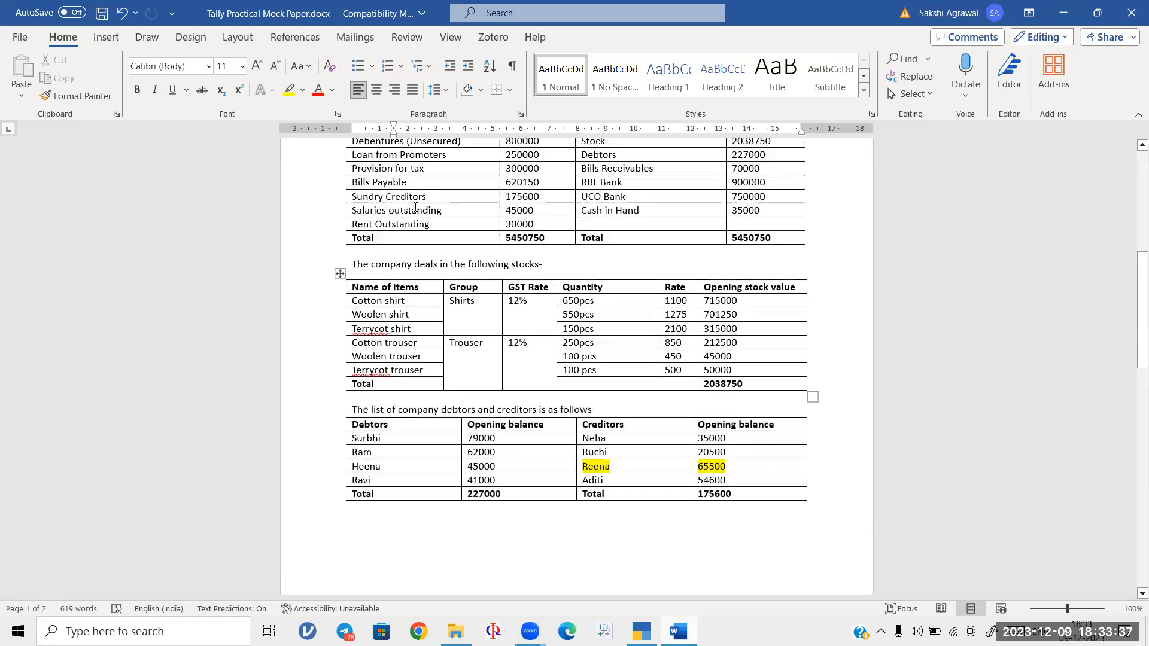
{"action": "scroll", "coordinate": [545, 271], "scroll_direction": "down", "scroll_amount": 17}
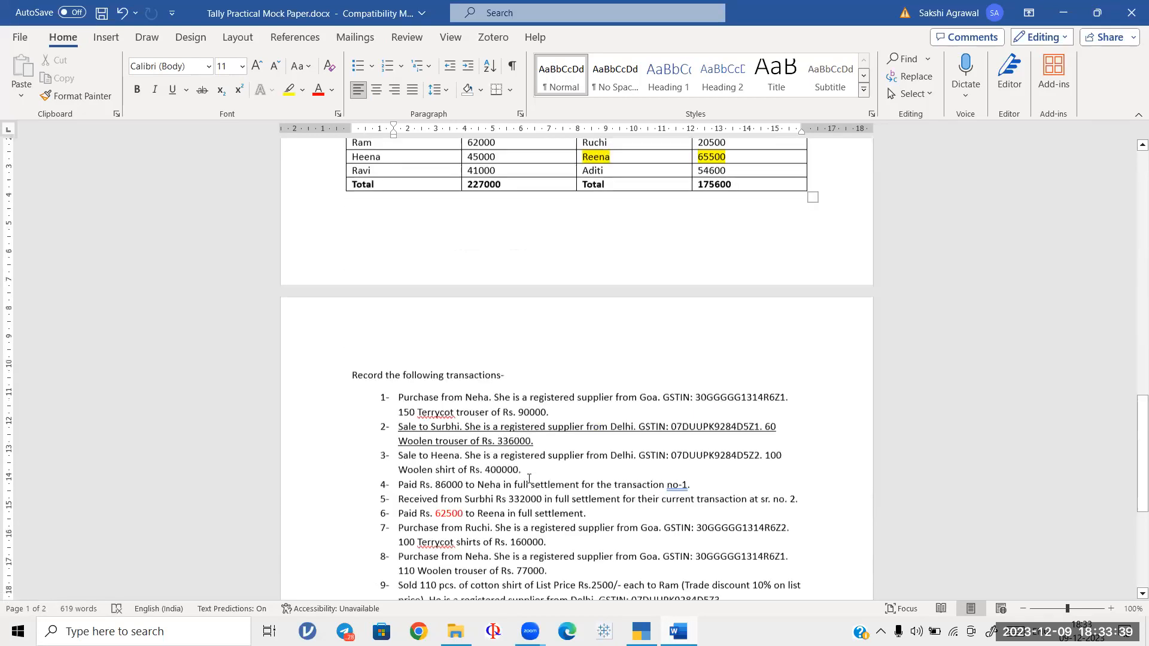
{"action": "left_click_drag", "start_coordinate": [538, 211], "coordinate": [569, 211]}
{"action": "left_click", "coordinate": [619, 219]}
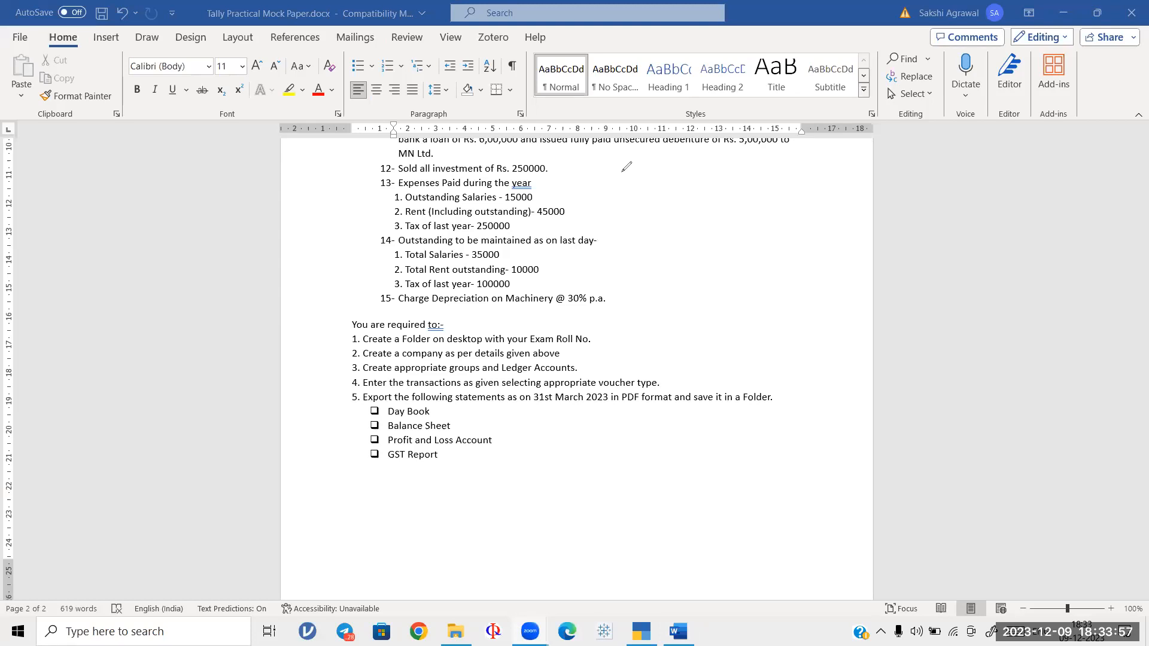
Step: Handwrite the first debits beside transaction 13: o/s salary 15K, o/s rent 30K and Rent 15K
{"action": "left_click_drag", "start_coordinate": [682, 183], "coordinate": [683, 183]}
{"action": "mouse_move", "coordinate": [702, 173]}
{"action": "left_mouse_down"}
{"action": "mouse_move", "coordinate": [690, 198]}
{"action": "mouse_move", "coordinate": [764, 178]}
{"action": "mouse_move", "coordinate": [793, 208]}
{"action": "left_mouse_up"}
{"action": "mouse_move", "coordinate": [842, 173]}
{"action": "left_mouse_down"}
{"action": "mouse_move", "coordinate": [841, 187]}
{"action": "mouse_move", "coordinate": [882, 194]}
{"action": "left_mouse_up"}
{"action": "mouse_move", "coordinate": [690, 210]}
{"action": "left_mouse_down"}
{"action": "mouse_move", "coordinate": [685, 221]}
{"action": "mouse_move", "coordinate": [688, 211]}
{"action": "left_mouse_up"}
{"action": "mouse_move", "coordinate": [702, 207]}
{"action": "left_mouse_down"}
{"action": "mouse_move", "coordinate": [696, 227]}
{"action": "mouse_move", "coordinate": [748, 228]}
{"action": "mouse_move", "coordinate": [789, 209]}
{"action": "mouse_move", "coordinate": [838, 226]}
{"action": "mouse_move", "coordinate": [852, 214]}
{"action": "left_mouse_up"}
{"action": "mouse_move", "coordinate": [861, 206]}
{"action": "left_mouse_down"}
{"action": "mouse_move", "coordinate": [862, 225]}
{"action": "mouse_move", "coordinate": [873, 222]}
{"action": "left_mouse_up"}
{"action": "mouse_move", "coordinate": [702, 240]}
{"action": "left_mouse_down"}
{"action": "mouse_move", "coordinate": [698, 263]}
{"action": "mouse_move", "coordinate": [747, 258]}
{"action": "left_mouse_up"}
{"action": "left_click_drag", "start_coordinate": [742, 248], "coordinate": [755, 245]}
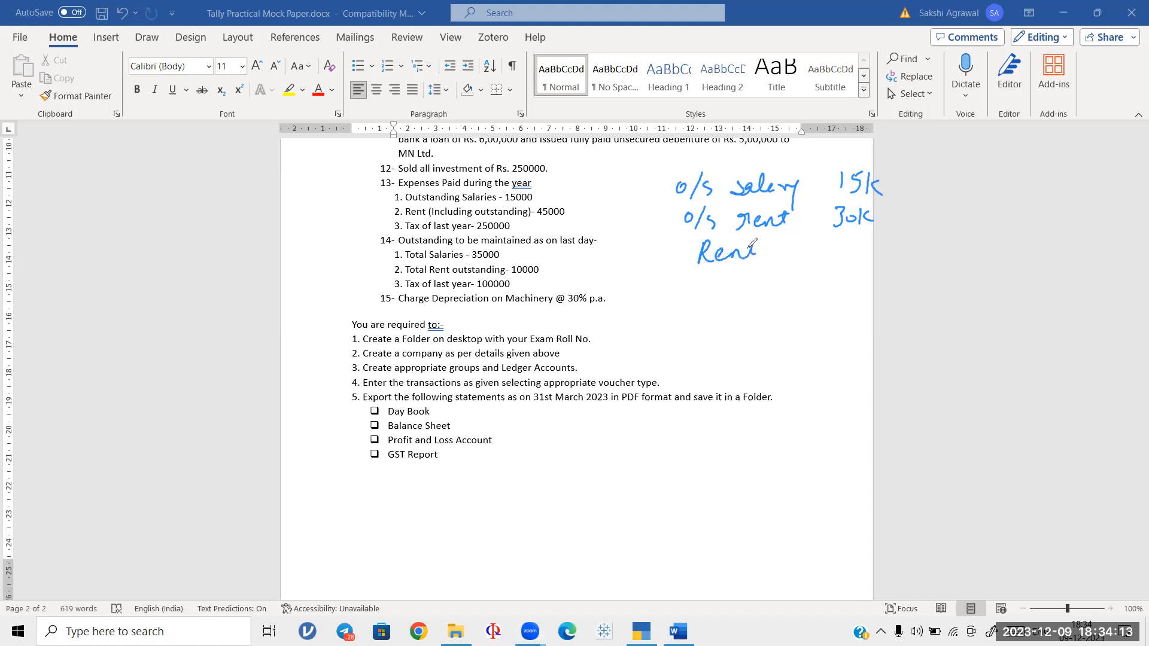
{"action": "mouse_move", "coordinate": [842, 240]}
{"action": "left_mouse_down"}
{"action": "mouse_move", "coordinate": [838, 262]}
{"action": "mouse_move", "coordinate": [848, 262]}
{"action": "left_mouse_up"}
{"action": "mouse_move", "coordinate": [850, 239]}
{"action": "left_mouse_down"}
{"action": "mouse_move", "coordinate": [866, 237]}
{"action": "mouse_move", "coordinate": [868, 262]}
{"action": "mouse_move", "coordinate": [880, 262]}
{"action": "left_mouse_up"}
Step: Complete the handwritten entry for transaction 13 with Tax paid 2,50,000 and the credit line To UCO Bank
{"action": "mouse_move", "coordinate": [680, 279]}
{"action": "left_mouse_down"}
{"action": "mouse_move", "coordinate": [708, 268]}
{"action": "mouse_move", "coordinate": [707, 285]}
{"action": "mouse_move", "coordinate": [744, 290]}
{"action": "left_mouse_up"}
{"action": "left_click_drag", "start_coordinate": [743, 277], "coordinate": [732, 292]}
{"action": "mouse_move", "coordinate": [735, 282]}
{"action": "left_mouse_down"}
{"action": "mouse_move", "coordinate": [734, 303]}
{"action": "mouse_move", "coordinate": [745, 289]}
{"action": "left_mouse_up"}
{"action": "mouse_move", "coordinate": [751, 281]}
{"action": "left_mouse_down"}
{"action": "mouse_move", "coordinate": [753, 292]}
{"action": "mouse_move", "coordinate": [839, 297]}
{"action": "left_mouse_up"}
{"action": "left_click_drag", "start_coordinate": [840, 279], "coordinate": [900, 286]}
{"action": "left_click_drag", "start_coordinate": [749, 312], "coordinate": [769, 310]}
{"action": "mouse_move", "coordinate": [760, 313]}
{"action": "left_mouse_down"}
{"action": "mouse_move", "coordinate": [759, 333]}
{"action": "mouse_move", "coordinate": [779, 325]}
{"action": "left_mouse_up"}
{"action": "mouse_move", "coordinate": [784, 317]}
{"action": "left_mouse_down"}
{"action": "mouse_move", "coordinate": [817, 335]}
{"action": "mouse_move", "coordinate": [897, 336]}
{"action": "left_mouse_up"}
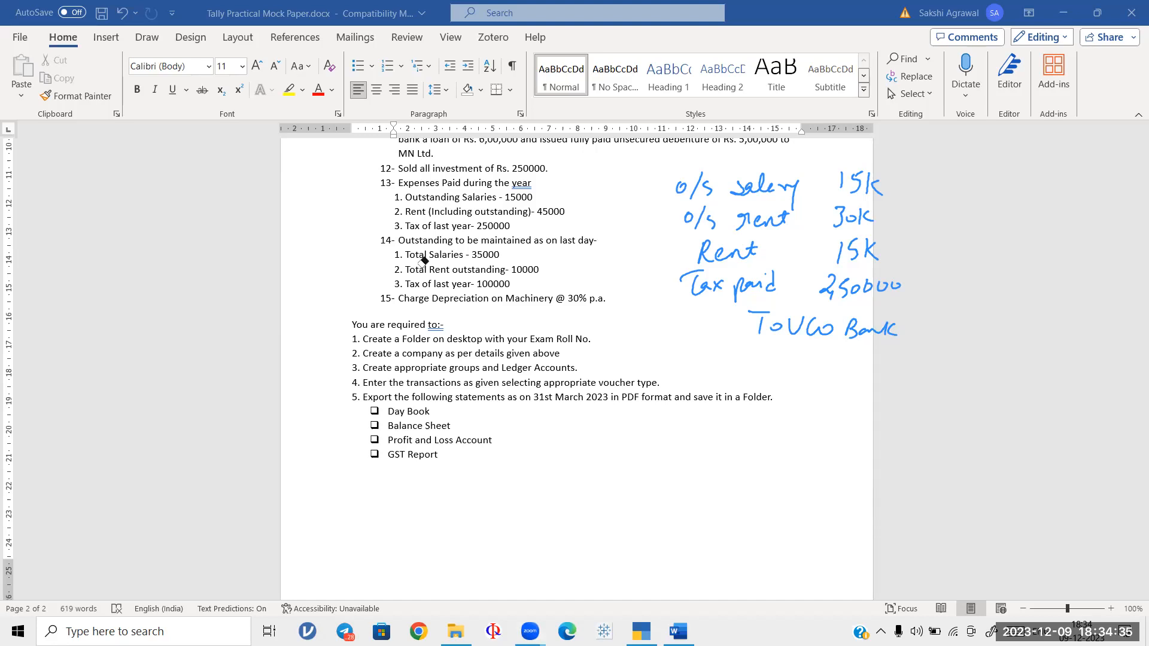
Step: Clear the handwritten notes and, back in TallyPrime, debit O/S SALARY with 15,000 in the new journal voucher
{"action": "mouse_move", "coordinate": [700, 216]}
{"action": "left_mouse_down"}
{"action": "mouse_move", "coordinate": [689, 167]}
{"action": "mouse_move", "coordinate": [910, 182]}
{"action": "mouse_move", "coordinate": [935, 230]}
{"action": "mouse_move", "coordinate": [911, 204]}
{"action": "mouse_move", "coordinate": [883, 249]}
{"action": "mouse_move", "coordinate": [864, 255]}
{"action": "mouse_move", "coordinate": [911, 305]}
{"action": "mouse_move", "coordinate": [887, 284]}
{"action": "mouse_move", "coordinate": [785, 308]}
{"action": "mouse_move", "coordinate": [879, 331]}
{"action": "mouse_move", "coordinate": [699, 324]}
{"action": "left_mouse_up"}
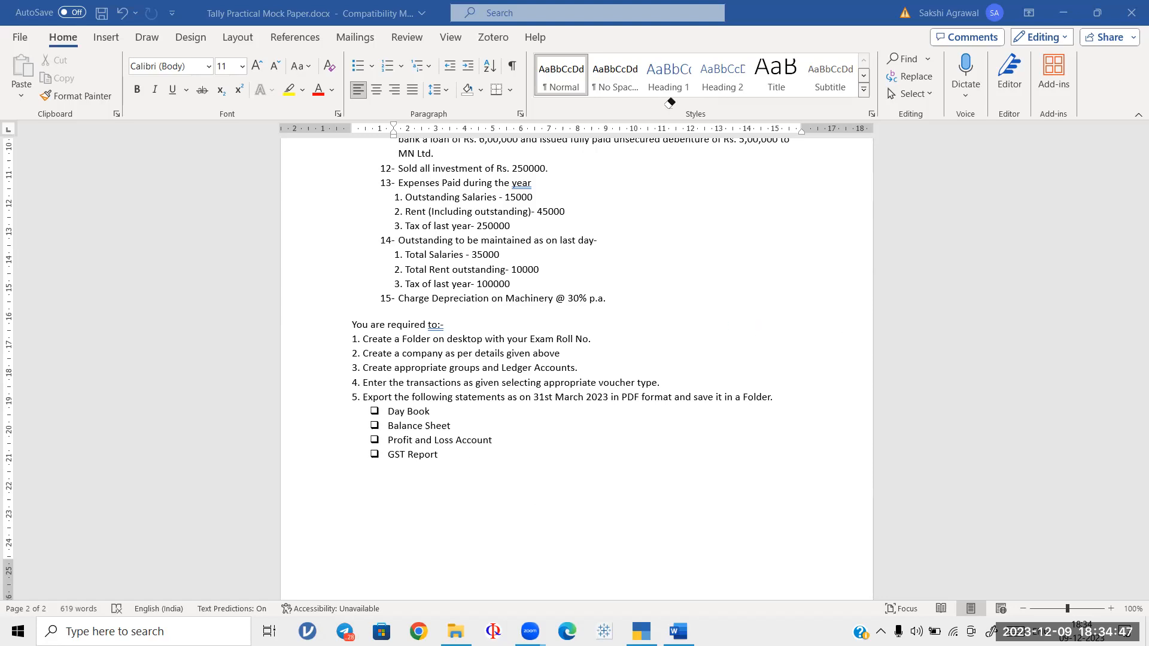
{"action": "left_click", "coordinate": [1064, 9]}
{"action": "type", "text": "O"}
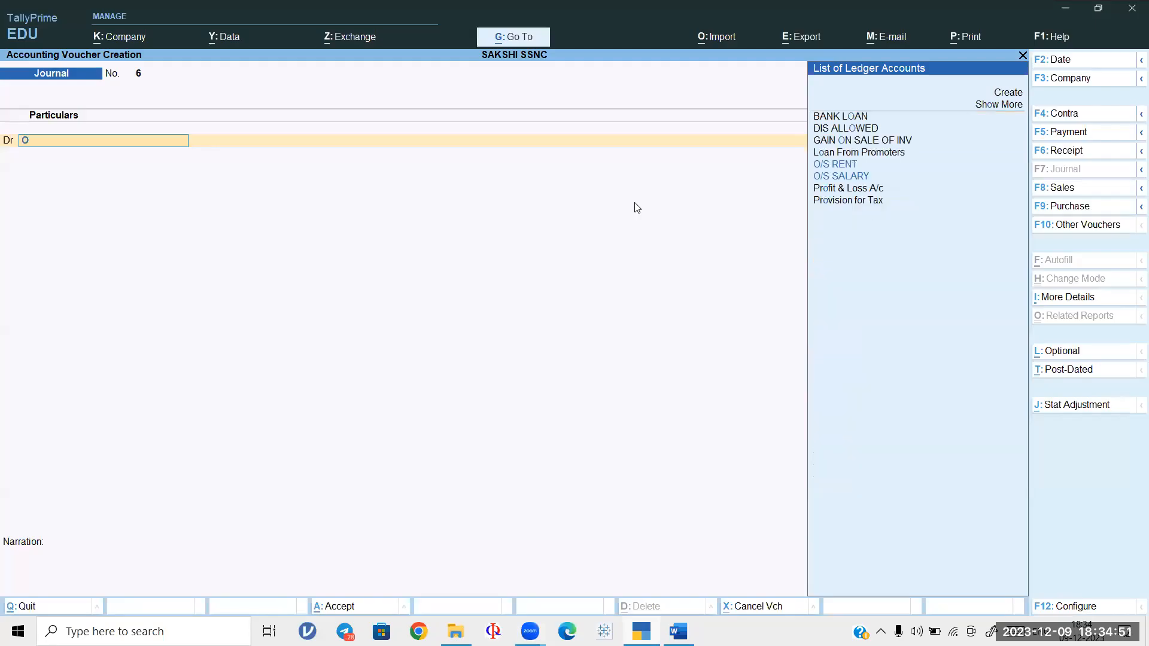
{"action": "key", "text": "Down"}
{"action": "key", "text": "Down"}
{"action": "key", "text": "Return"}
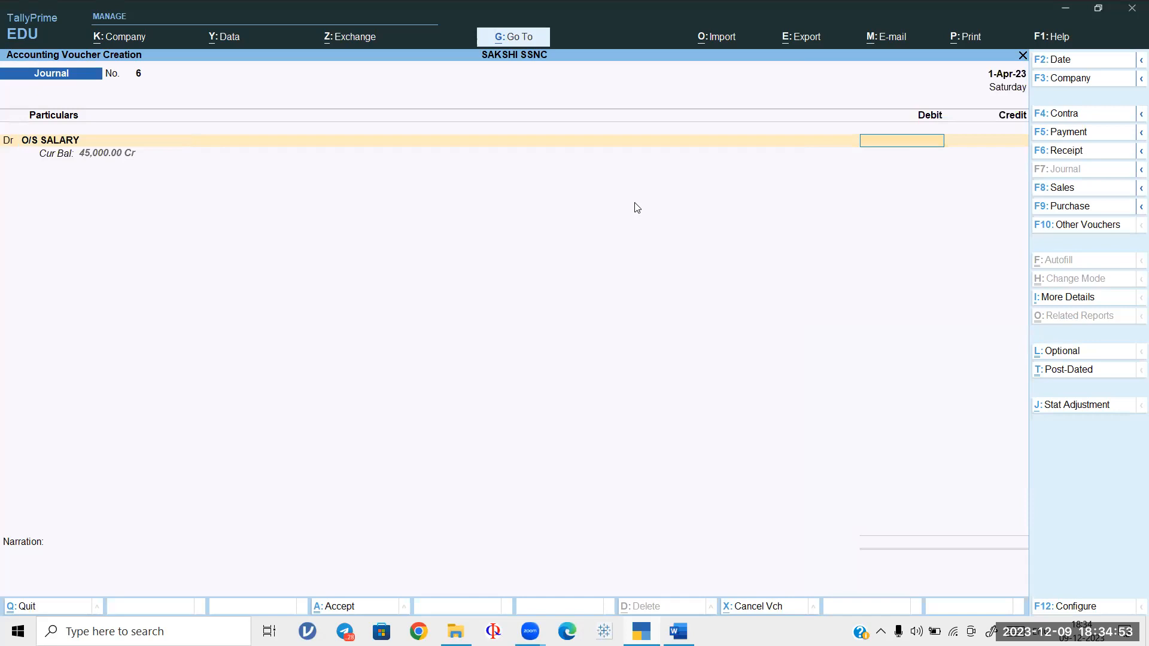
{"action": "type", "text": "15,000"}
{"action": "key", "text": "Return"}
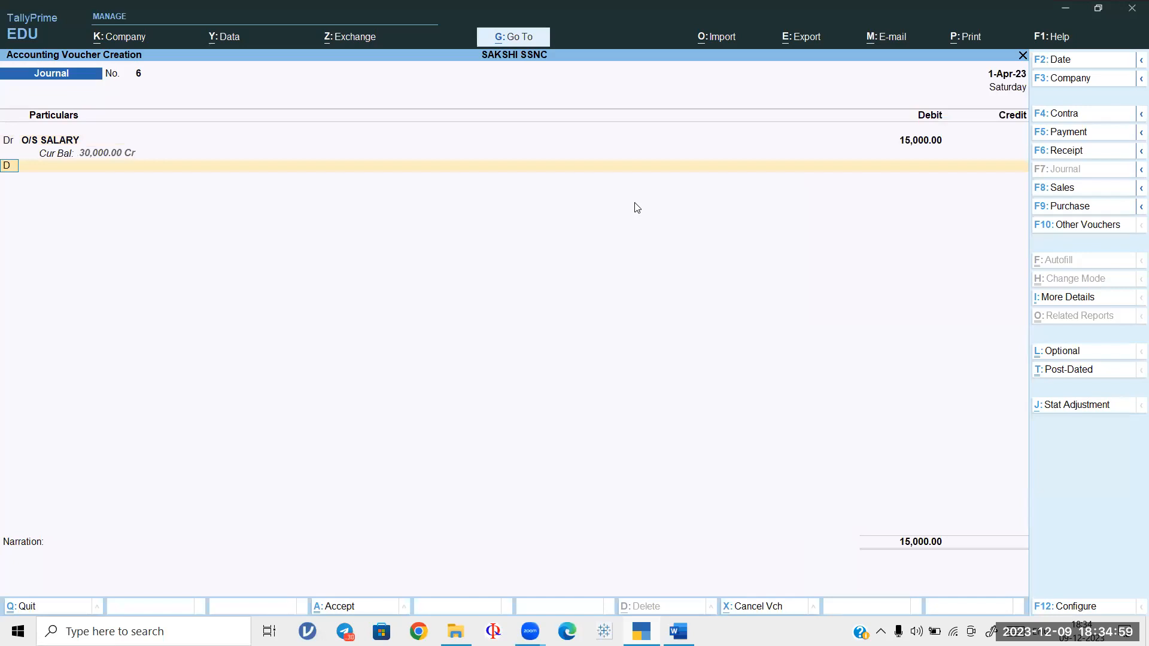
Step: Add a second debit line for O/S RENT with 30,000 to the journal voucher
{"action": "key", "text": "d"}
{"action": "key", "text": "Return"}
{"action": "type", "text": "OS"}
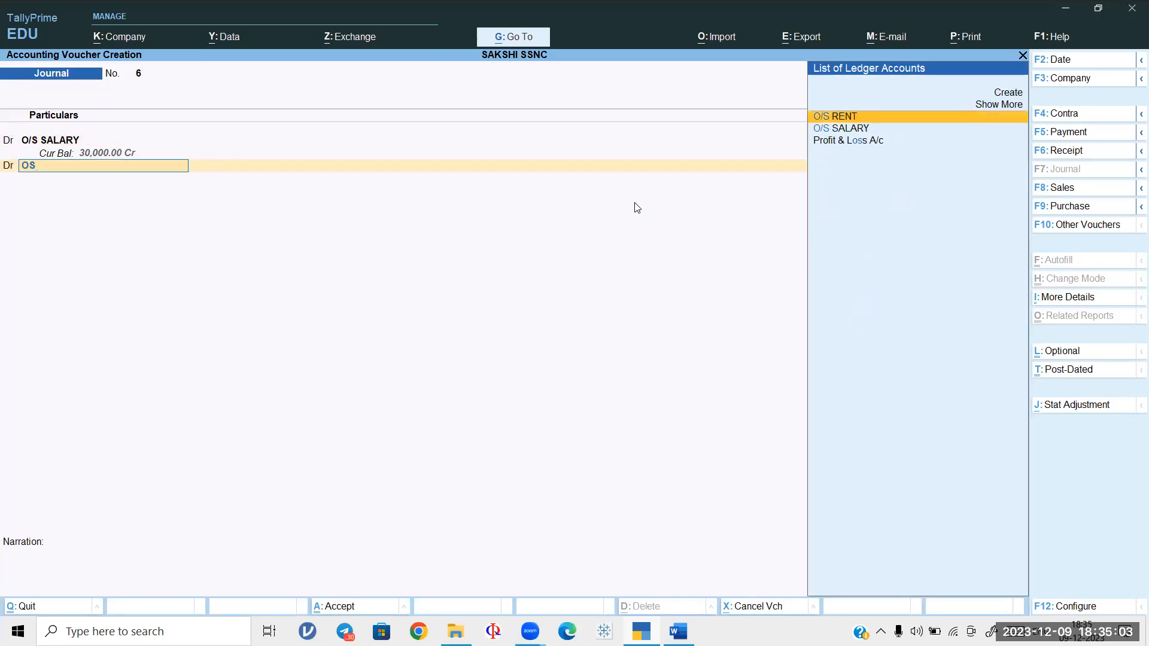
{"action": "key", "text": "Return"}
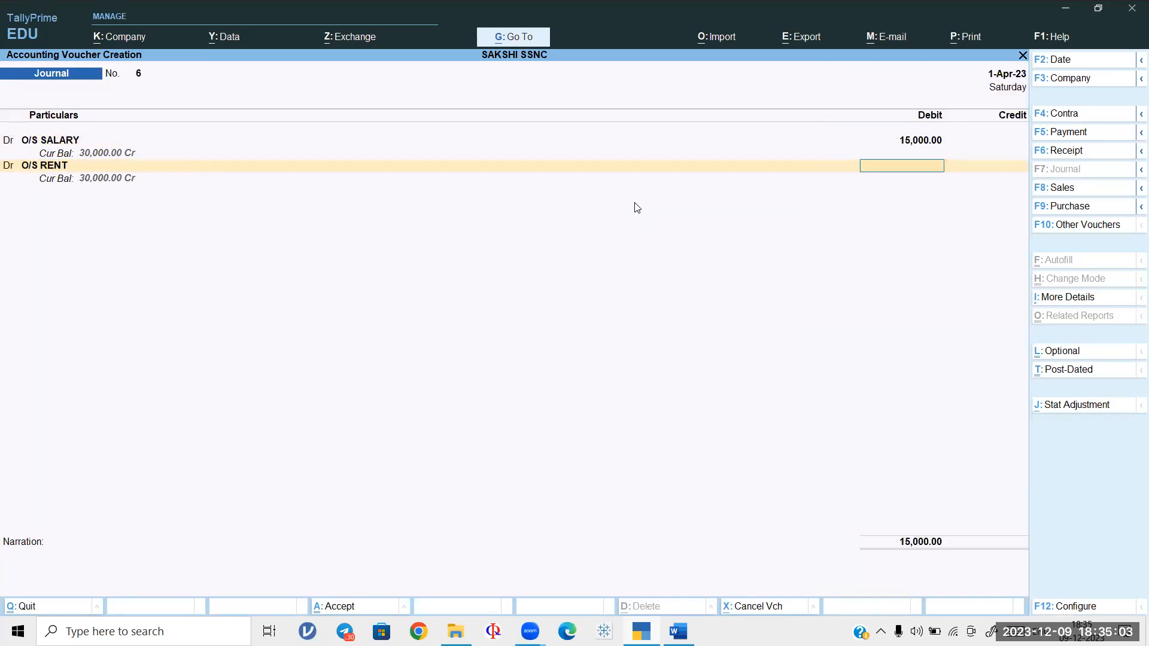
{"action": "type", "text": "30,000"}
{"action": "key", "text": "Return"}
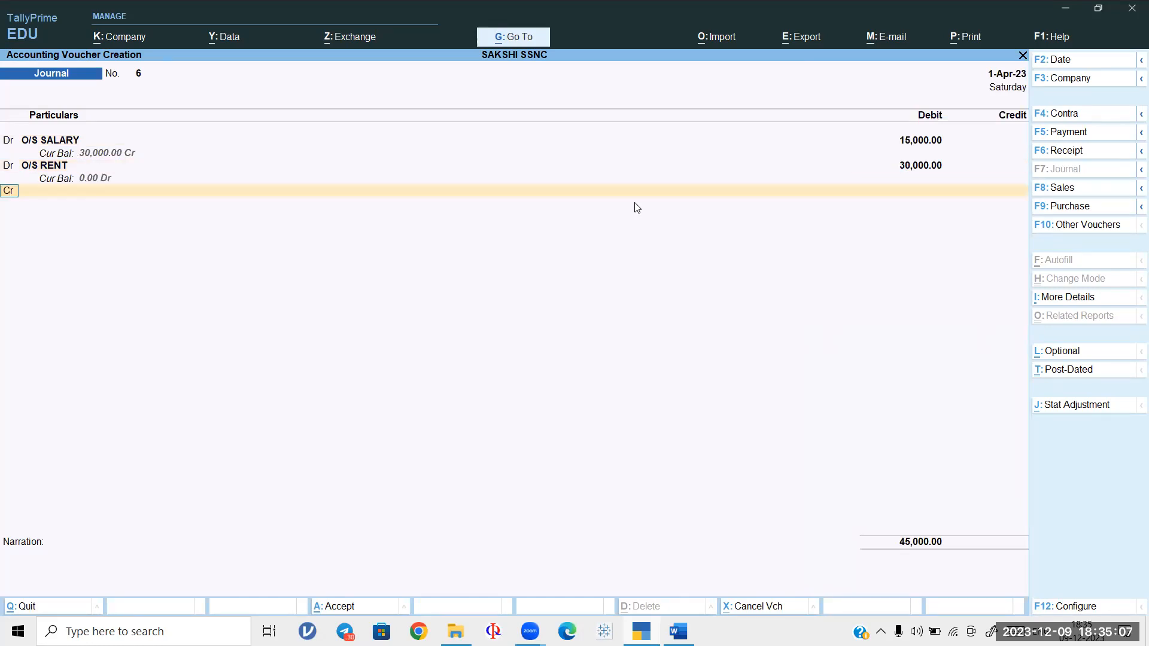
Step: Create a RENT A/C ledger under Indirect Expenses from the voucher and debit it with 15,000
{"action": "type", "text": "D"}
{"action": "key", "text": "Return"}
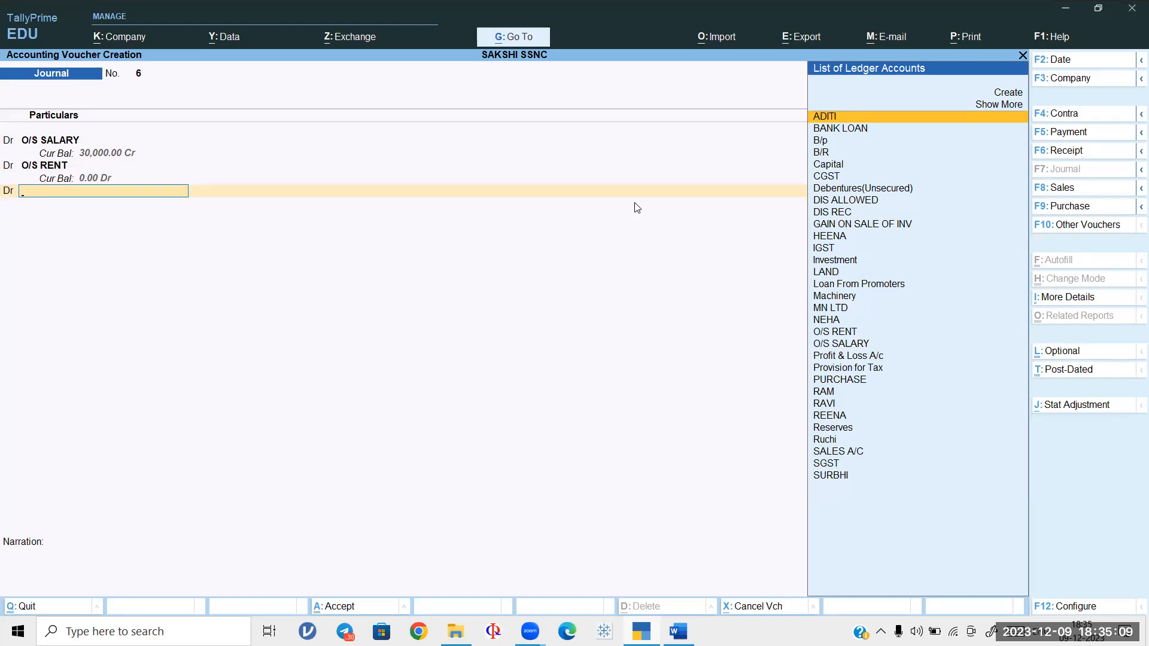
{"action": "type", "text": "RE"}
{"action": "key", "text": "Up"}
{"action": "key", "text": "Up"}
{"action": "key", "text": "Up"}
{"action": "key", "text": "Up"}
{"action": "key", "text": "Up"}
{"action": "key", "text": "Up"}
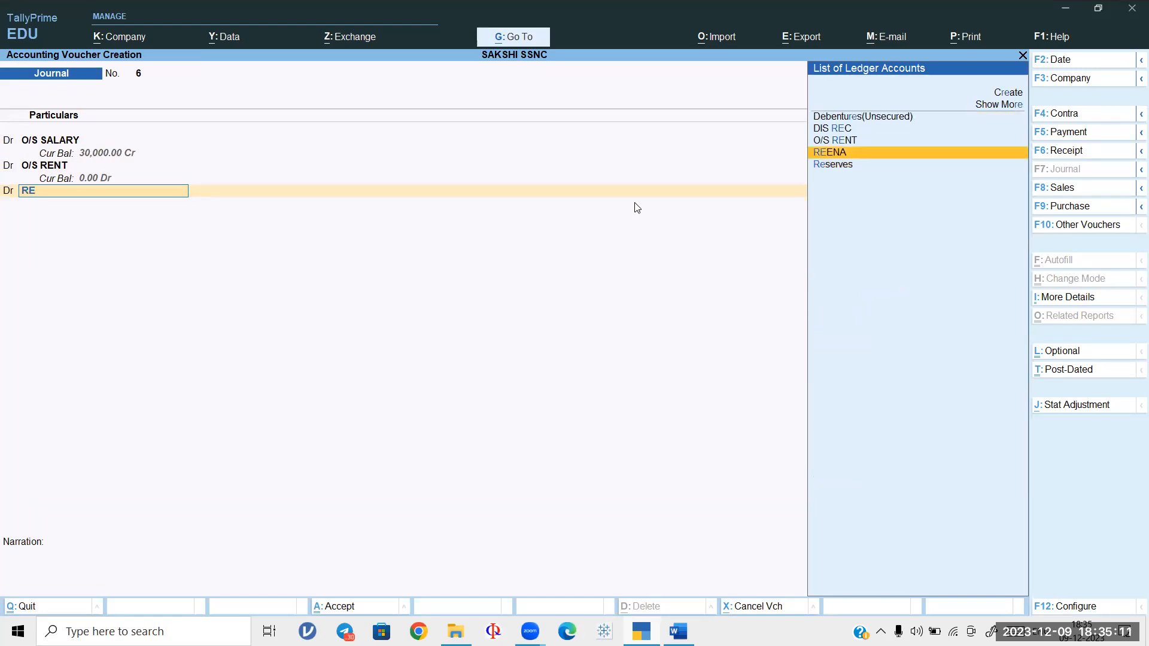
{"action": "key", "text": "Return"}
{"action": "type", "text": "RENT A/C"}
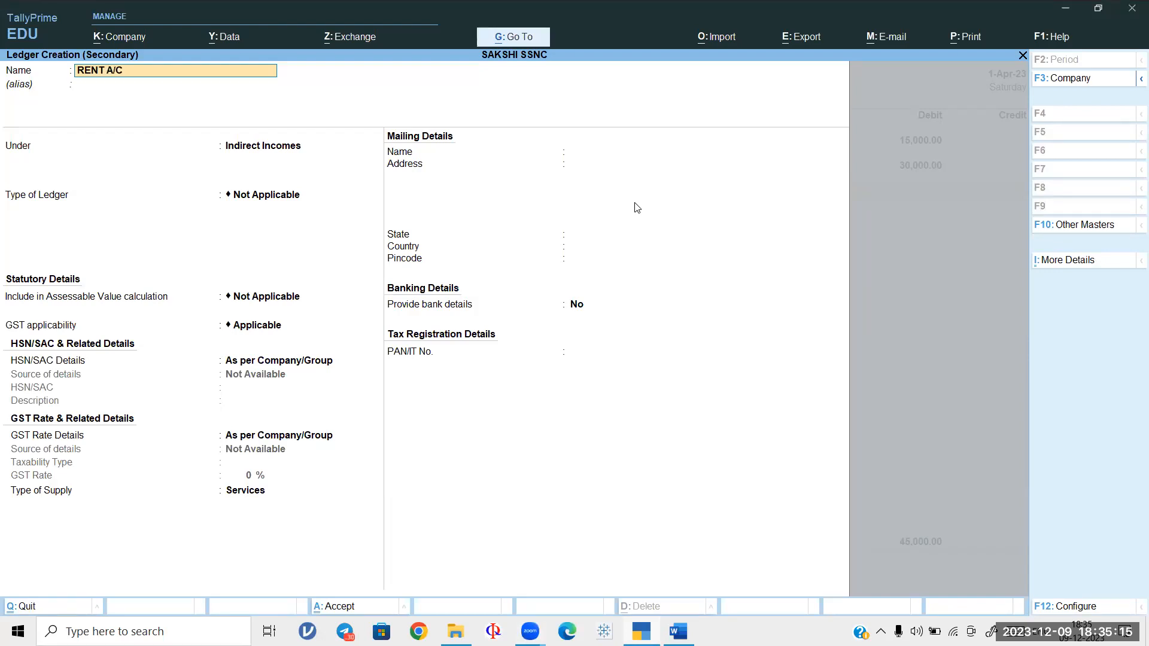
{"action": "key", "text": "Return"}
{"action": "key", "text": "Up"}
{"action": "key", "text": "Return"}
{"action": "key", "text": "ctrl+a"}
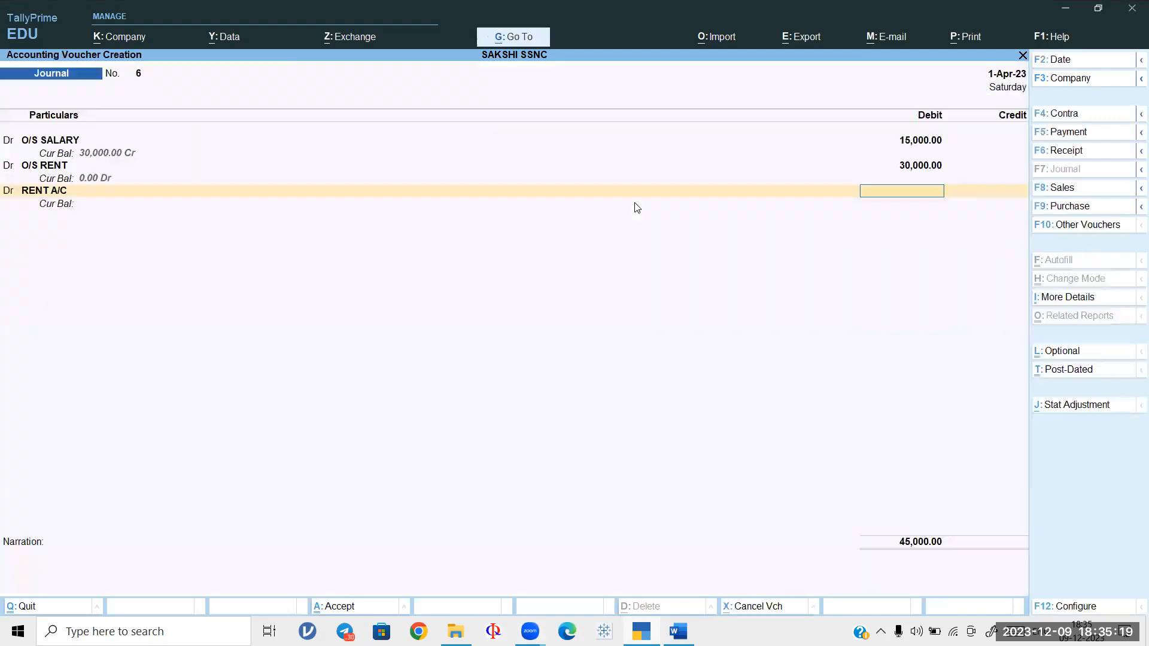
{"action": "type", "text": "15000"}
{"action": "key", "text": "Return"}
Step: Create a TAX PAID ledger under Indirect Expenses from the voucher and debit it with 2,50,000
{"action": "type", "text": "DR"}
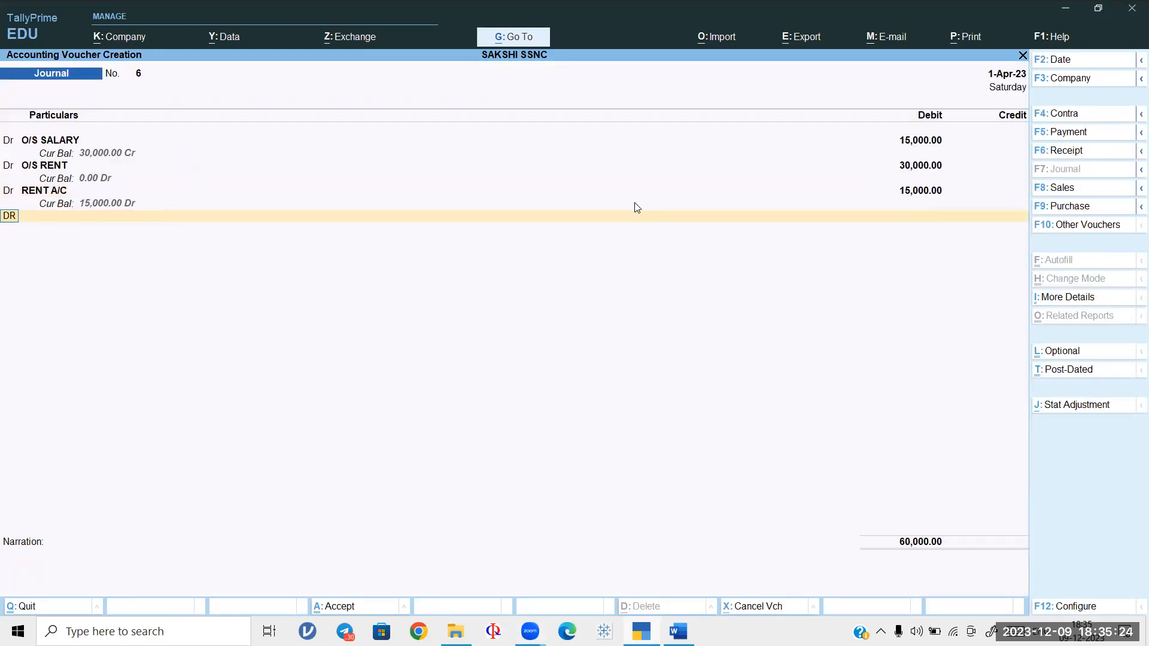
{"action": "key", "text": "Return"}
{"action": "type", "text": "TA"}
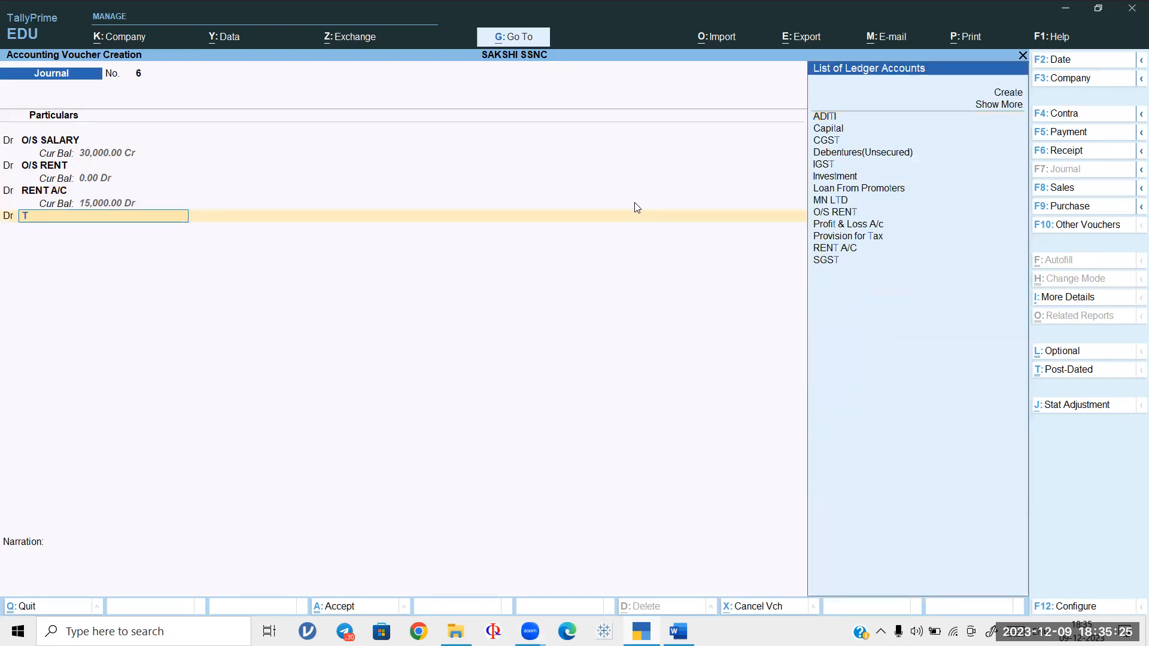
{"action": "key", "text": "Up"}
{"action": "key", "text": "Up"}
{"action": "key", "text": "Up"}
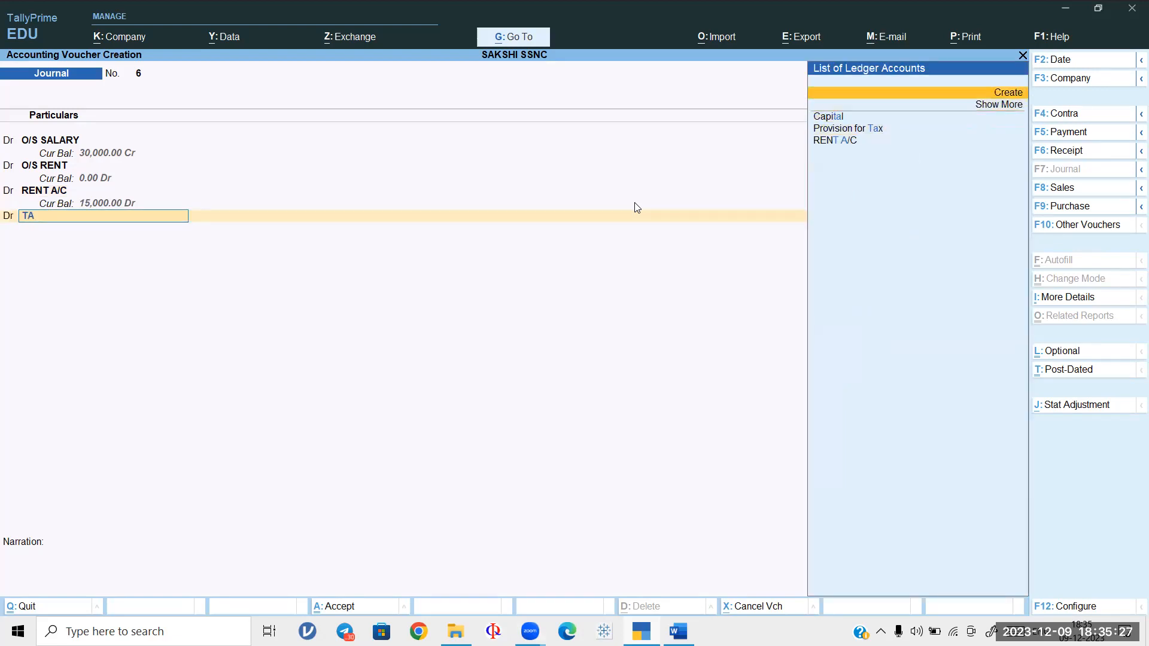
{"action": "key", "text": "Return"}
{"action": "type", "text": "X"}
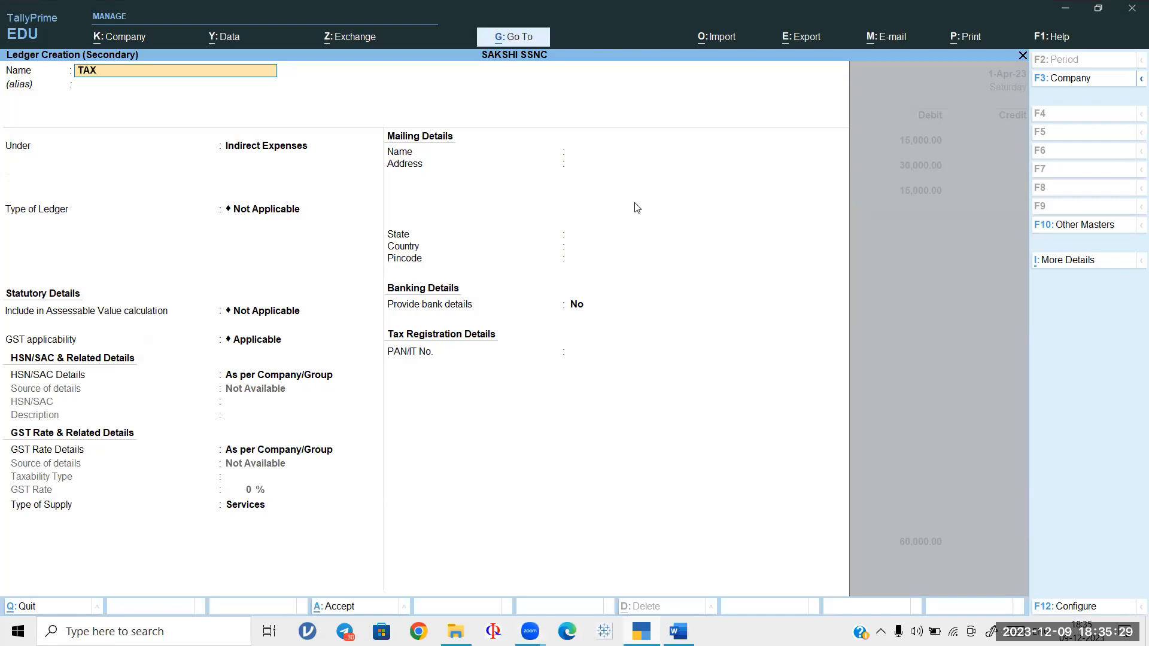
{"action": "type", "text": " PAID"}
{"action": "key", "text": "Return"}
{"action": "key", "text": "Return"}
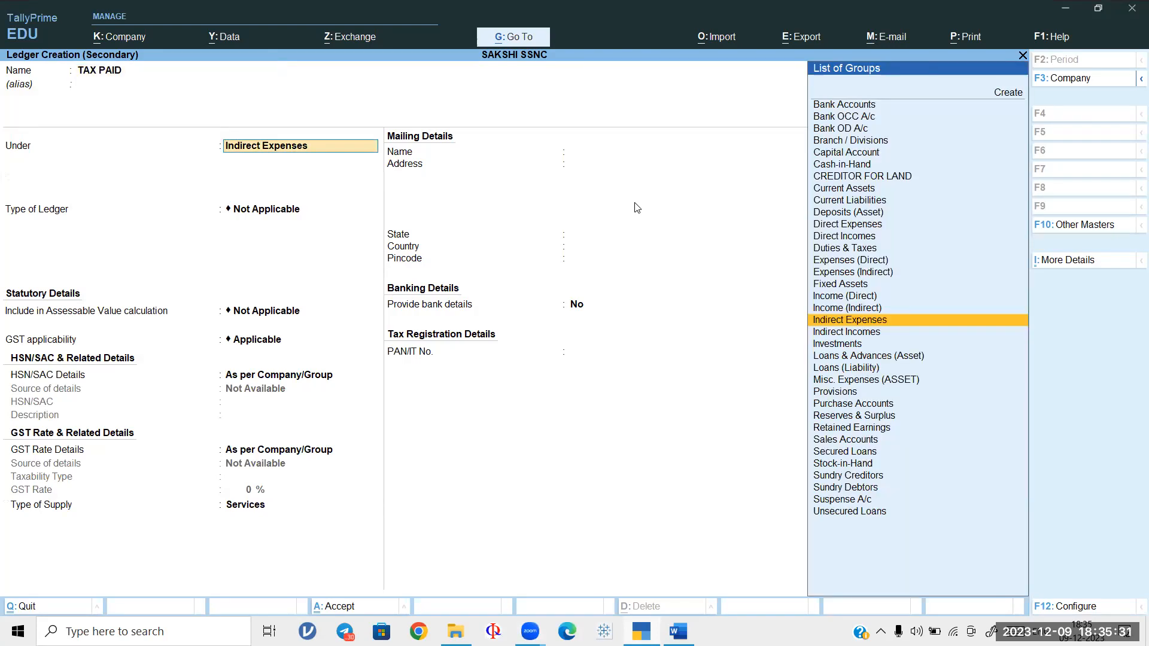
{"action": "key", "text": "ctrl+a"}
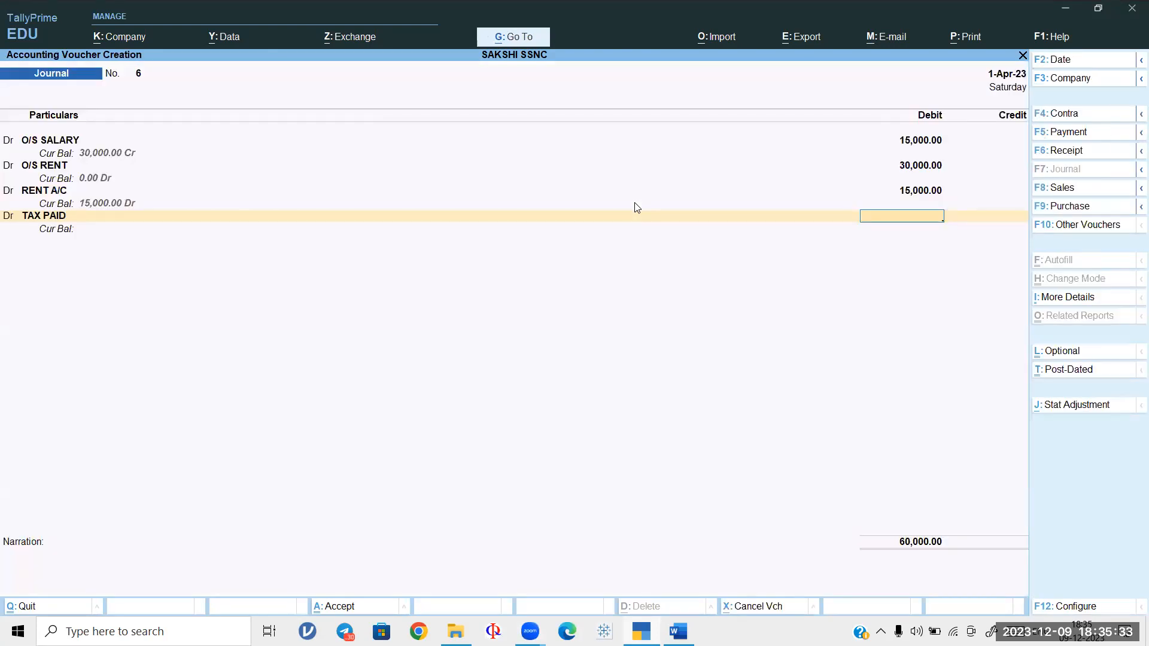
{"action": "type", "text": "250000"}
{"action": "key", "text": "Return"}
Step: Credit UCO Bank with 3,10,000 and save the journal voucher for the expenses paid
{"action": "key", "text": "Return"}
{"action": "type", "text": "UCO"}
{"action": "key", "text": "Return"}
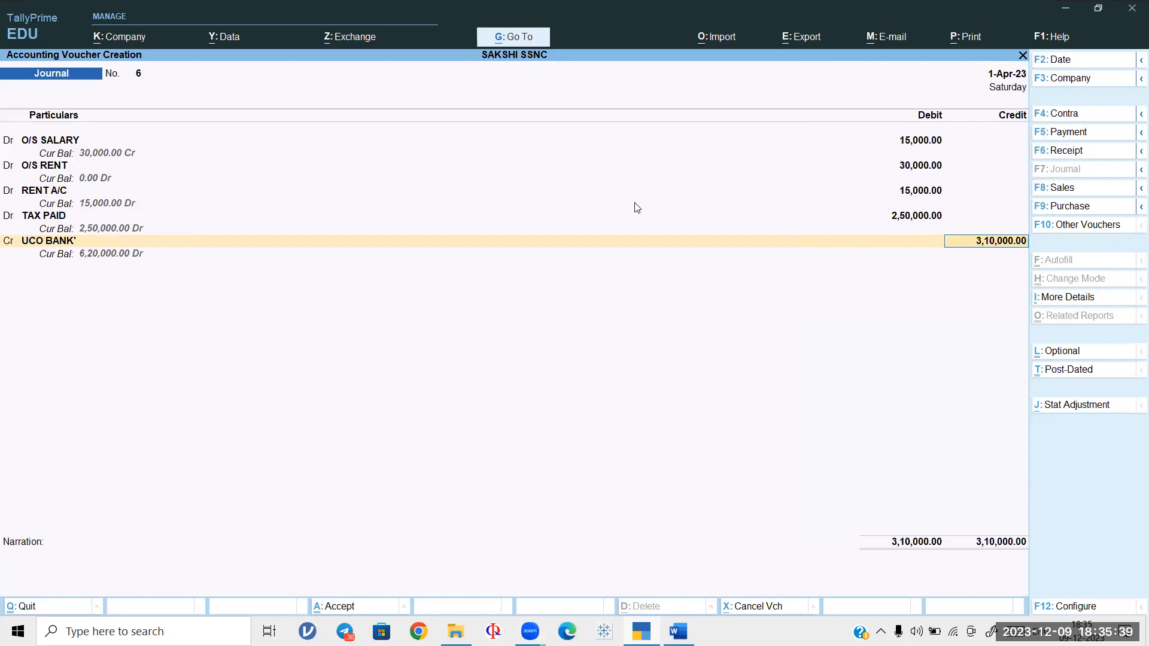
{"action": "key", "text": "Return"}
{"action": "key", "text": "Return"}
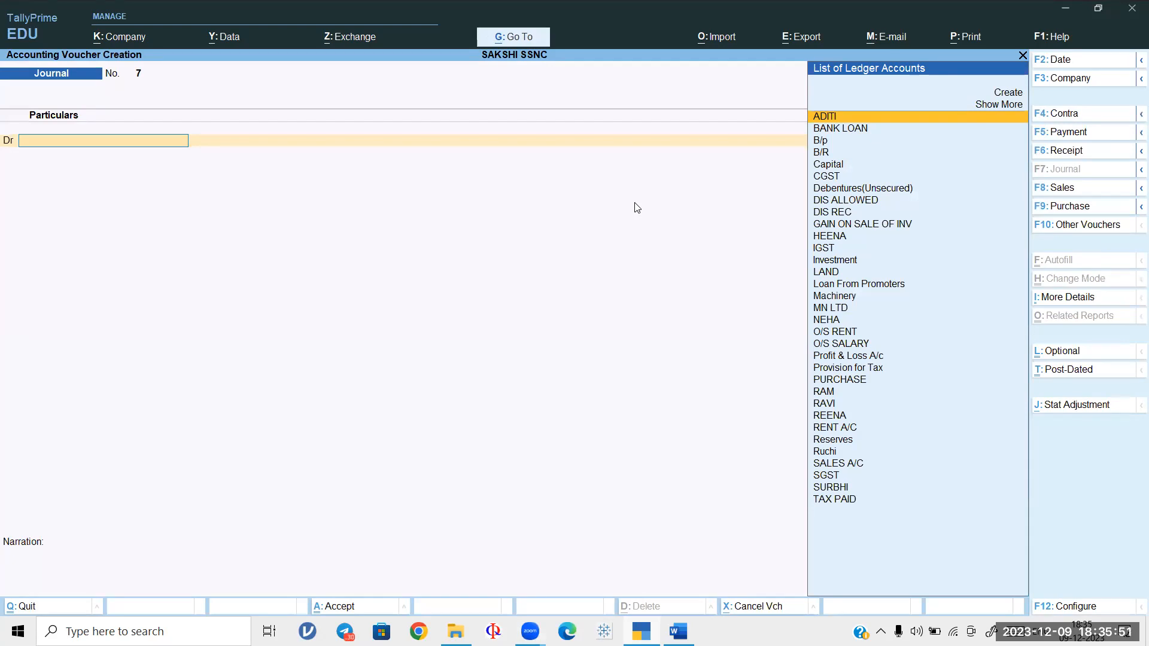
Step: Switch to the mock paper in Word and check the opening provision for tax against transaction 13's tax of last year
{"action": "left_click", "coordinate": [680, 624]}
{"action": "scroll", "coordinate": [668, 317], "scroll_direction": "up", "scroll_amount": 20}
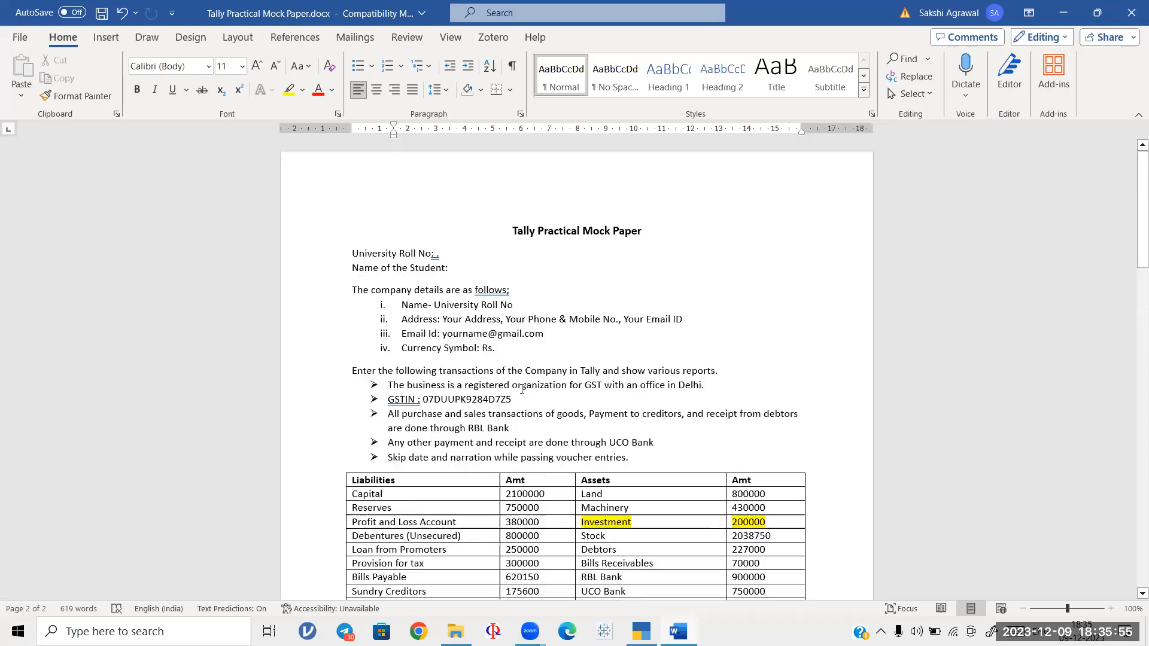
{"action": "scroll", "coordinate": [502, 404], "scroll_direction": "down", "scroll_amount": 5}
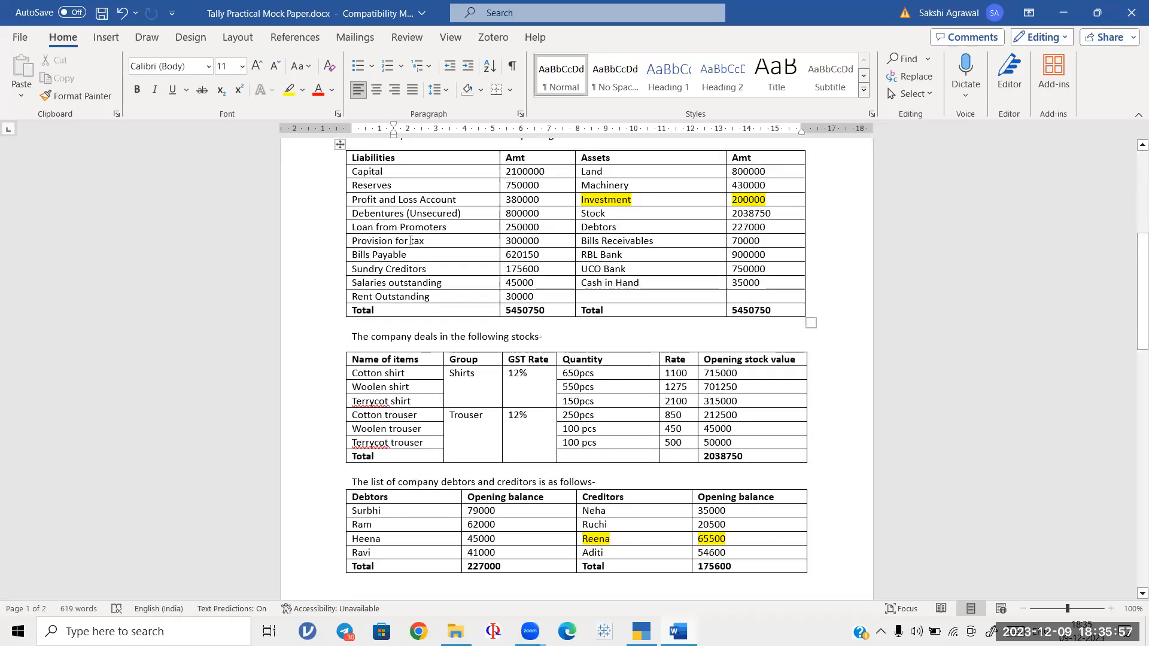
{"action": "scroll", "coordinate": [507, 506], "scroll_direction": "down", "scroll_amount": 3}
{"action": "scroll", "coordinate": [507, 506], "scroll_direction": "down", "scroll_amount": 20}
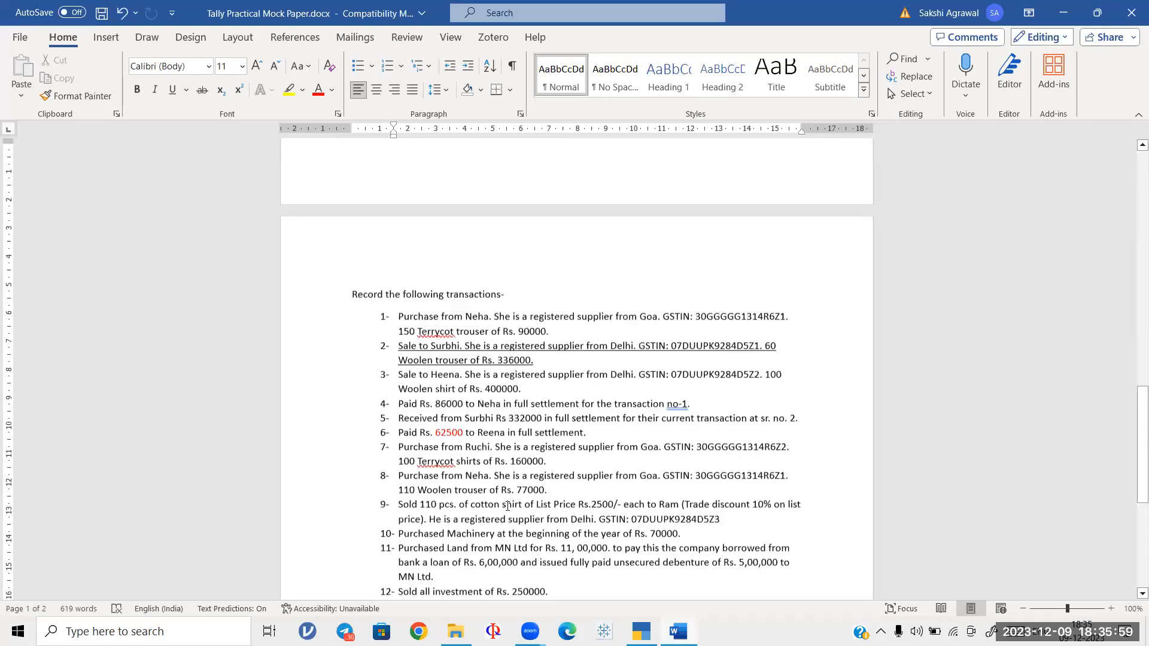
{"action": "left_click", "coordinate": [525, 347]}
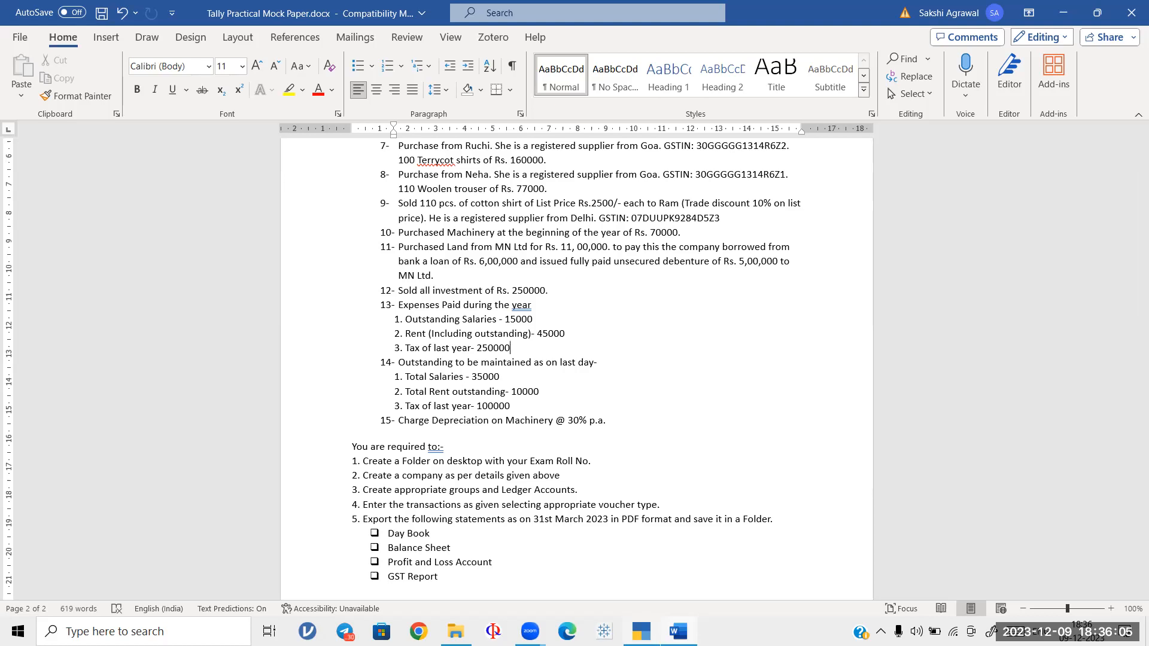
{"action": "mouse_move", "coordinate": [641, 631]}
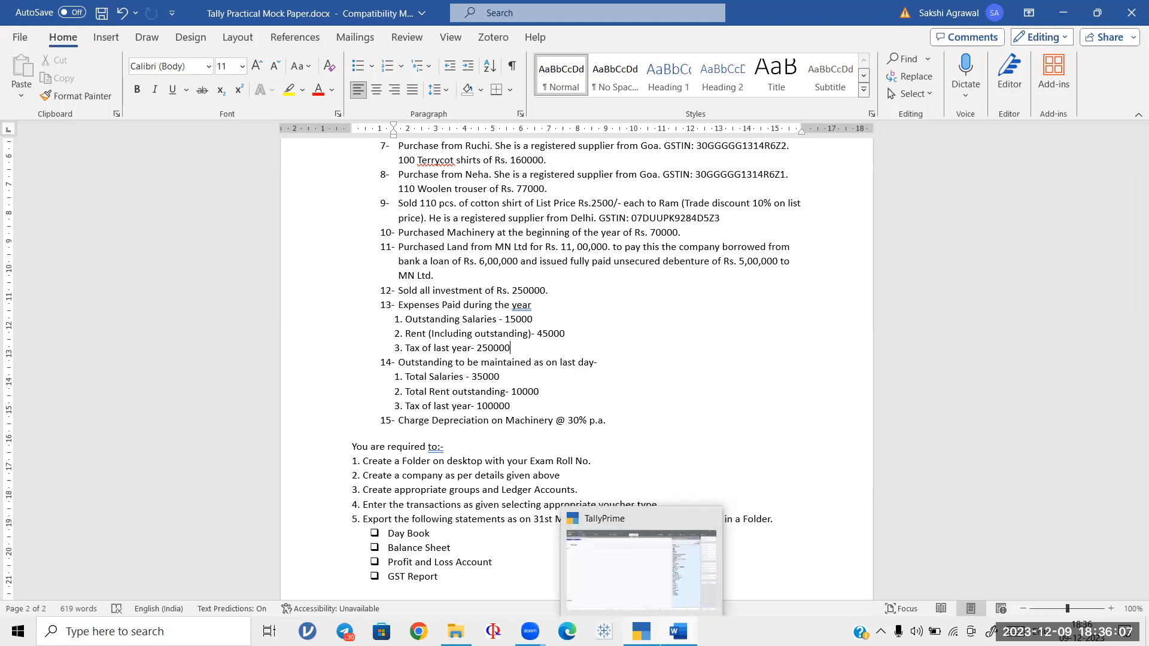
Step: Return to TallyPrime and debit Provision for Tax with 2,50,000 in a new journal voucher
{"action": "left_click", "coordinate": [641, 602]}
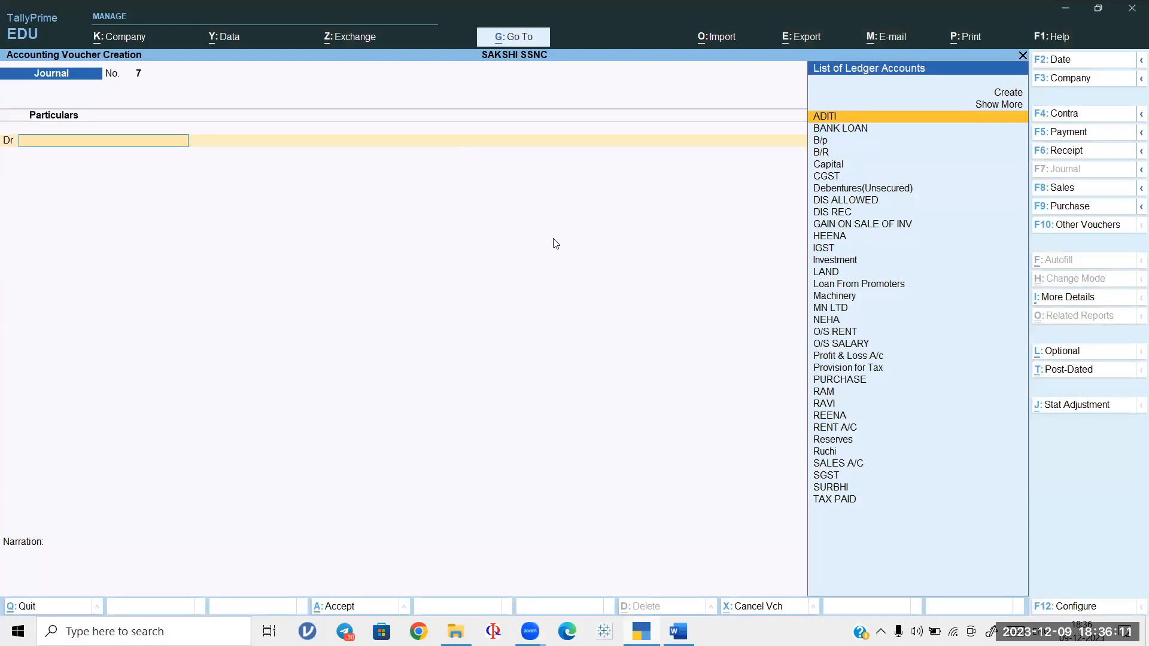
{"action": "type", "text": "PRO"}
{"action": "key", "text": "Down"}
{"action": "key", "text": "Down"}
{"action": "key", "text": "Return"}
{"action": "type", "text": "250000"}
{"action": "key", "text": "Return"}
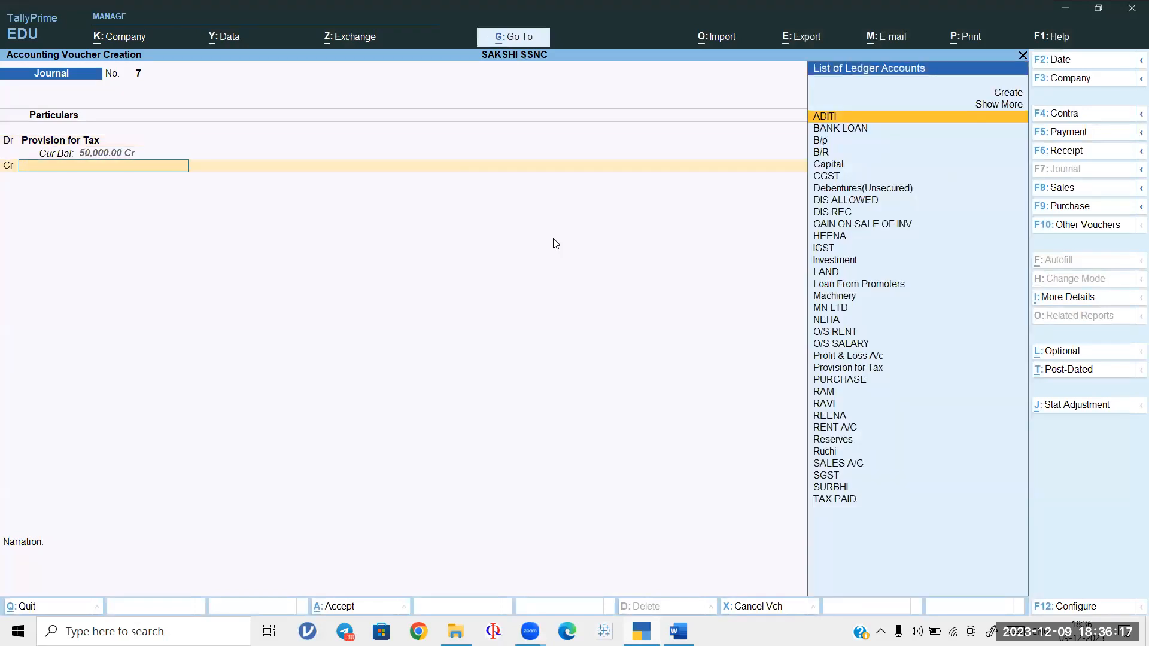
Step: Credit TAX PAID with 2,50,000 and save the tax adjustment journal voucher
{"action": "type", "text": "TAX"}
{"action": "key", "text": "Return"}
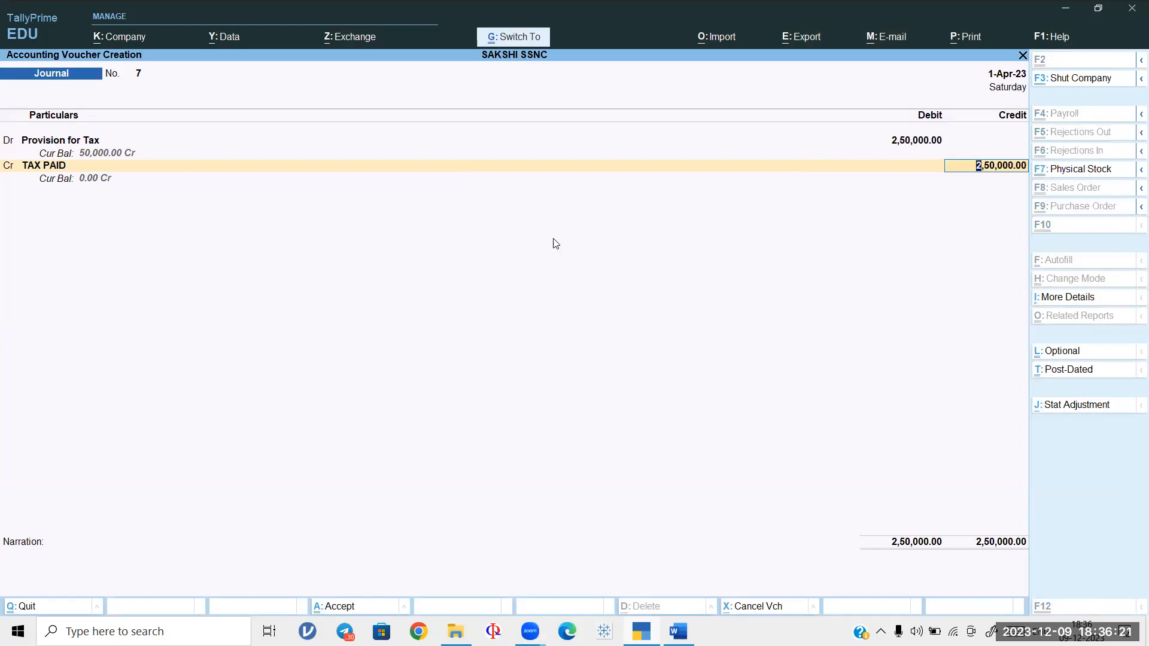
{"action": "key", "text": "ctrl+a"}
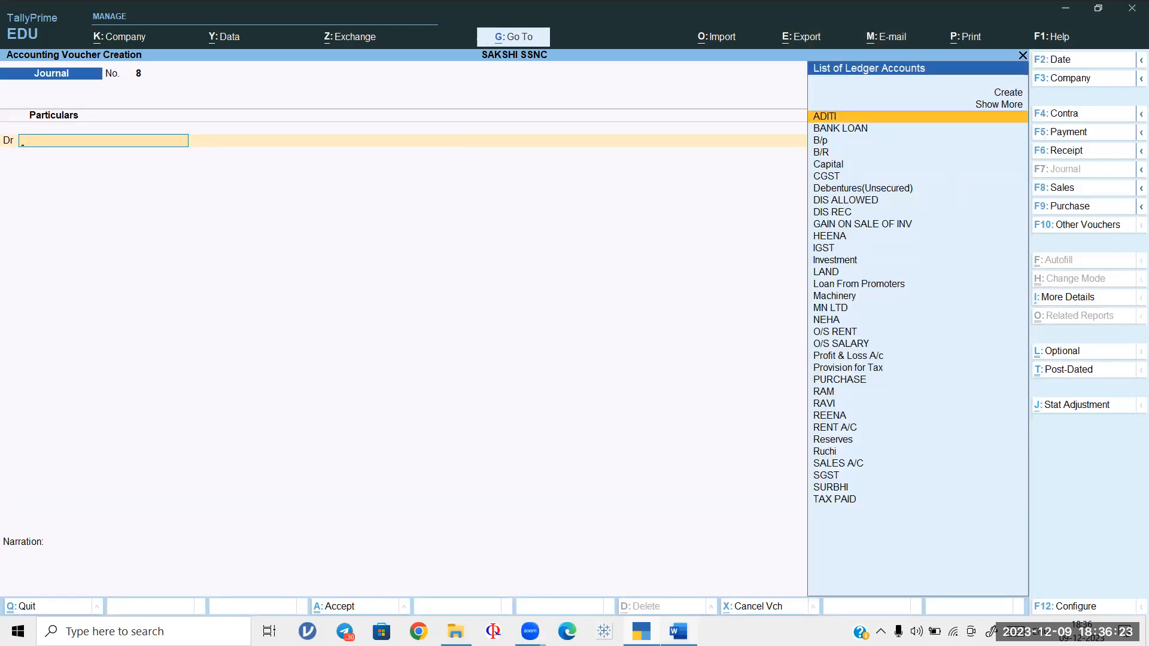
Step: Switch to the mock paper in Word and read the outstanding amounts required by transaction 14
{"action": "key", "text": "alt+Tab"}
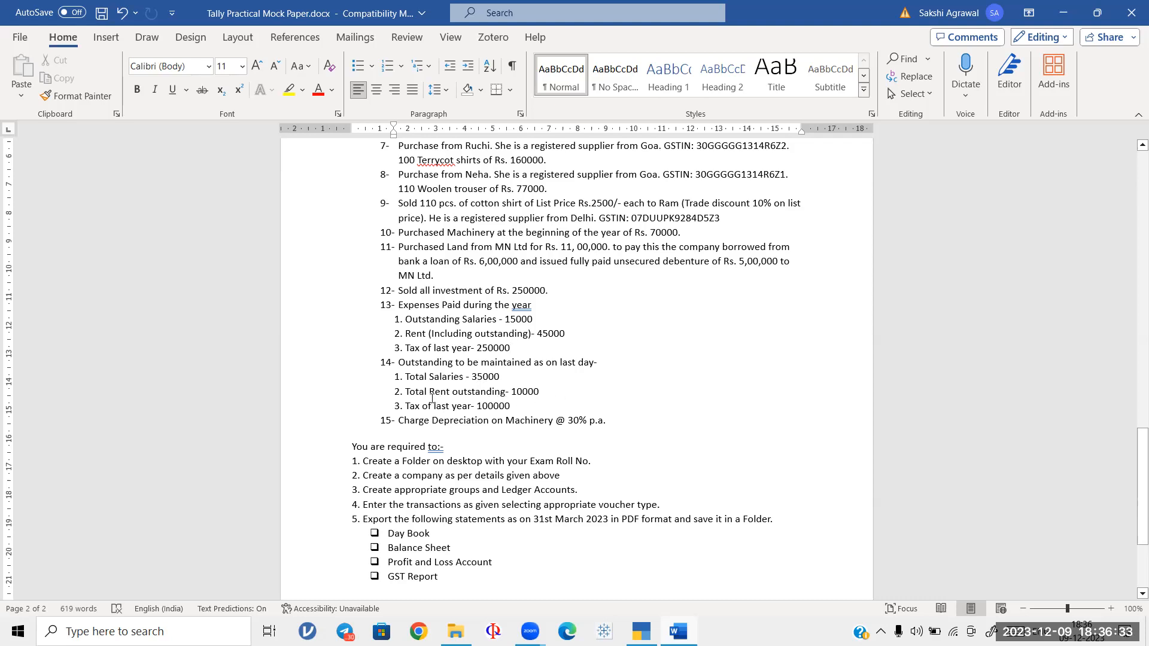
{"action": "left_click", "coordinate": [652, 628]}
{"action": "key", "text": "alt+Tab"}
{"action": "left_click", "coordinate": [1059, 12]}
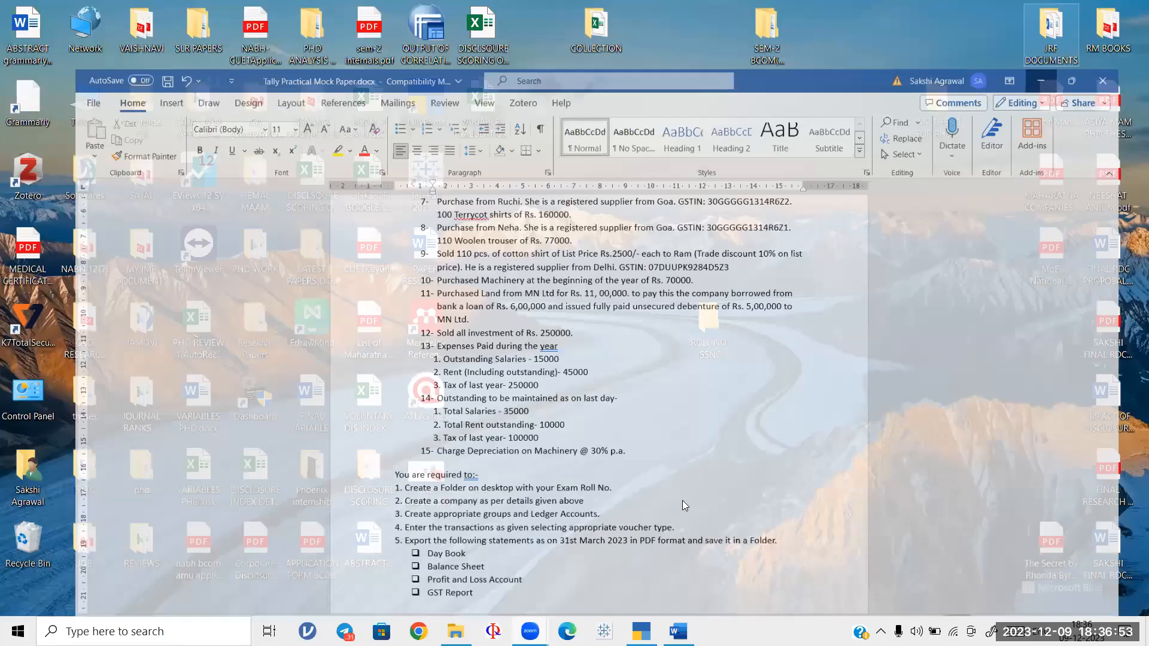
Step: Return to TallyPrime, quit the empty journal voucher and open the detailed Balance Sheet to review the outstanding liabilities
{"action": "left_click", "coordinate": [642, 631]}
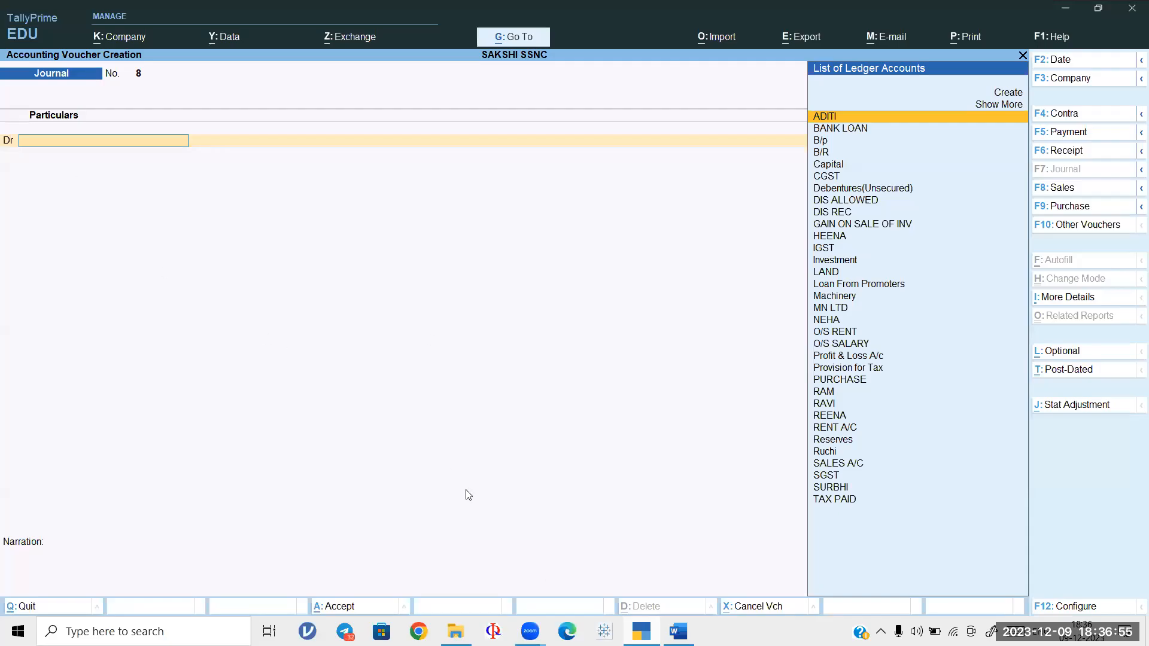
{"action": "key", "text": "Escape"}
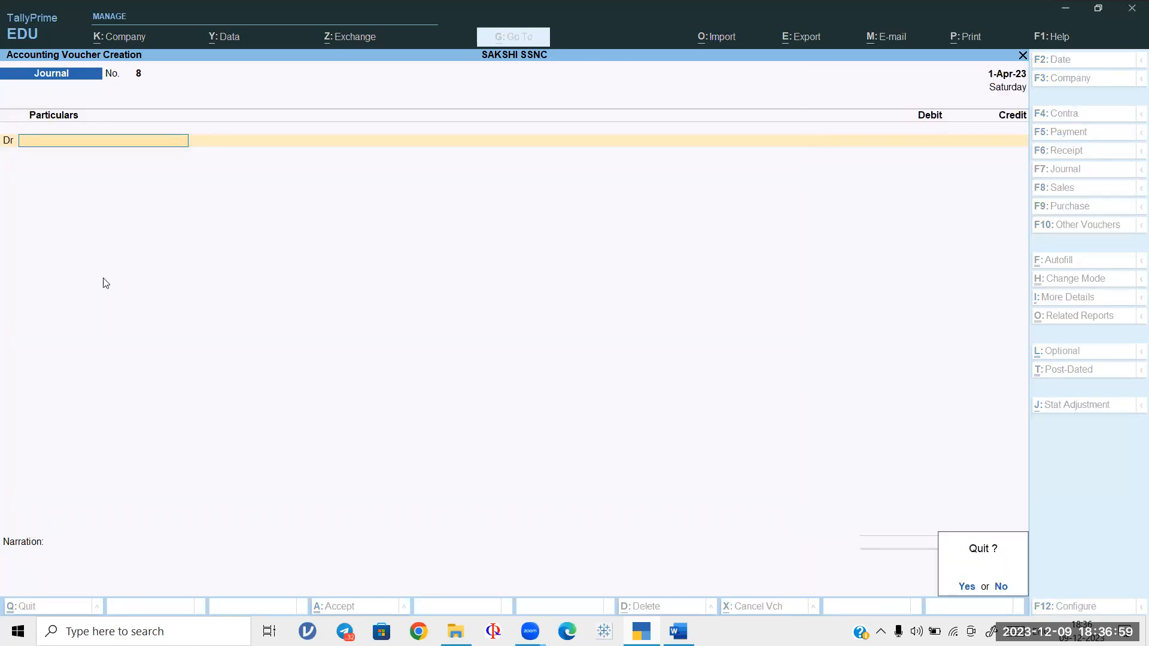
{"action": "key", "text": "y"}
{"action": "key", "text": "Down"}
{"action": "key", "text": "Down"}
{"action": "key", "text": "Down"}
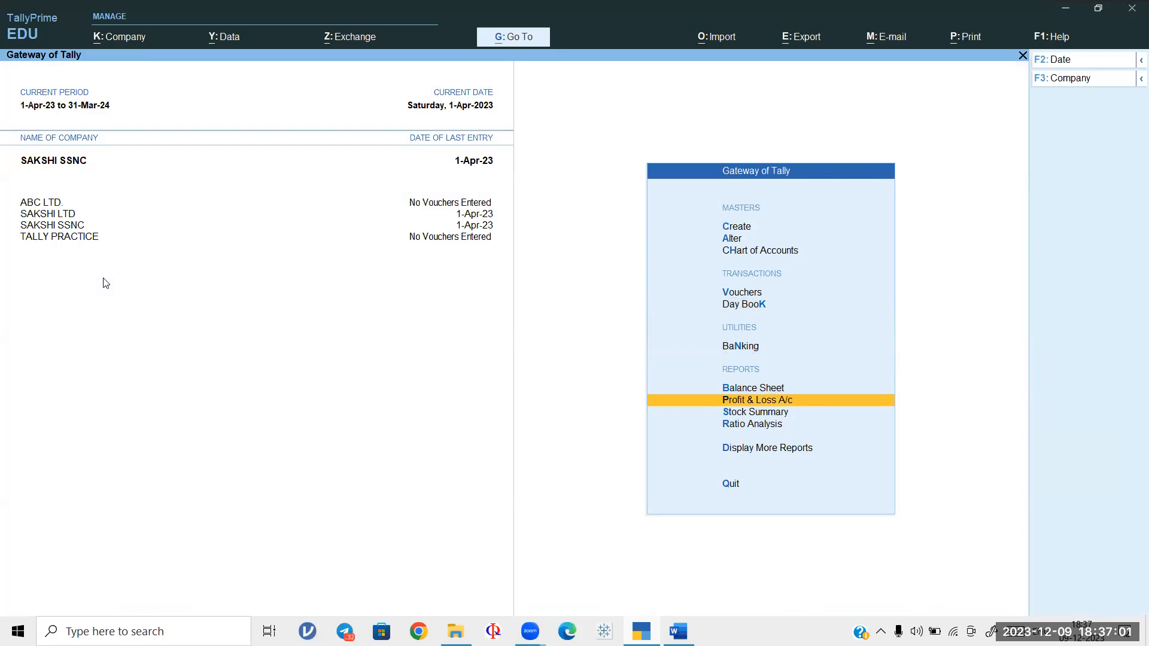
{"action": "key", "text": "Up"}
{"action": "key", "text": "Return"}
{"action": "key", "text": "alt+F5"}
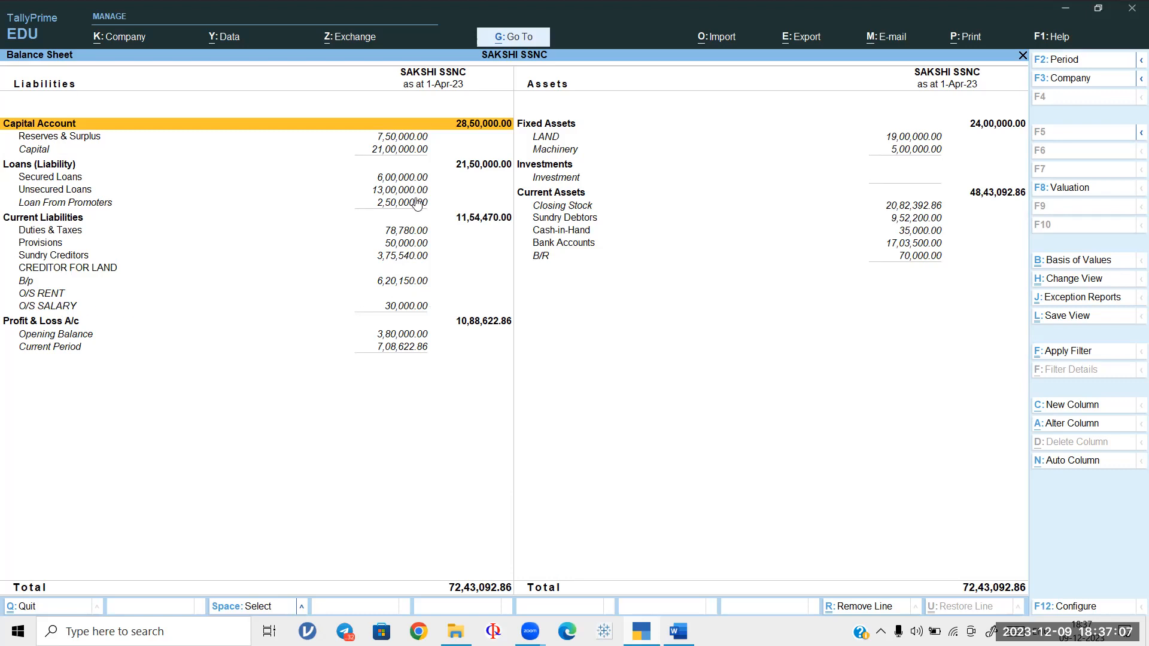
{"action": "left_click", "coordinate": [378, 39]}
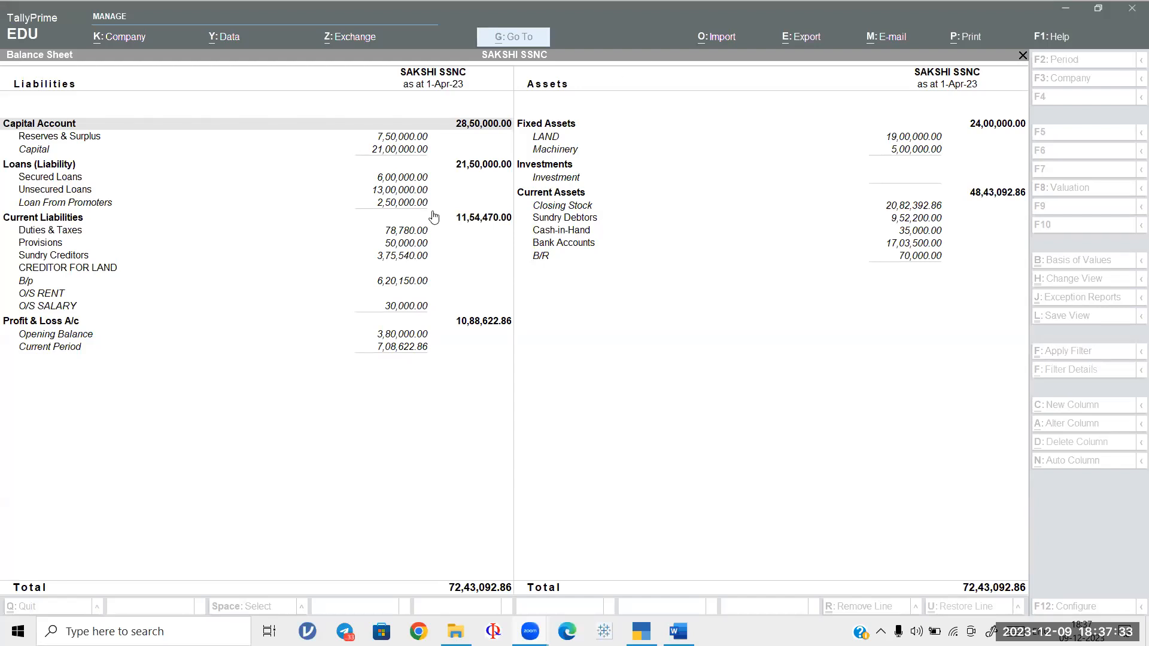
Step: Compare the Balance Sheet's outstanding salary, outstanding rent and provisions with transaction 14's required amounts in the mock paper in Word
{"action": "left_click", "coordinate": [331, 231]}
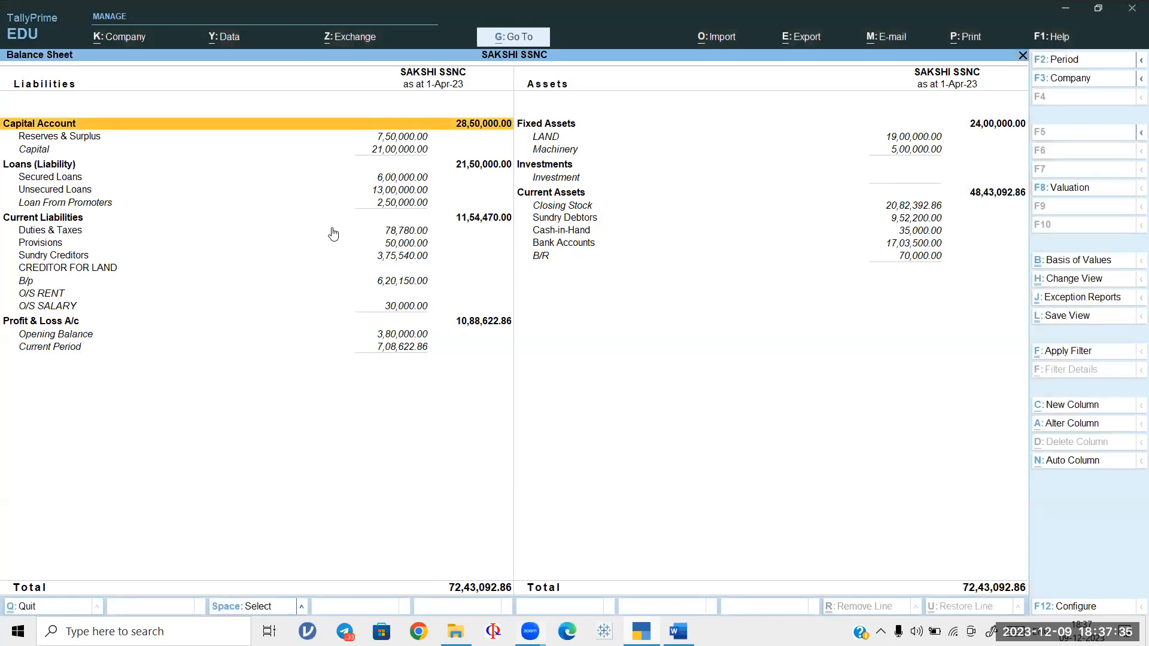
{"action": "left_click", "coordinate": [371, 308]}
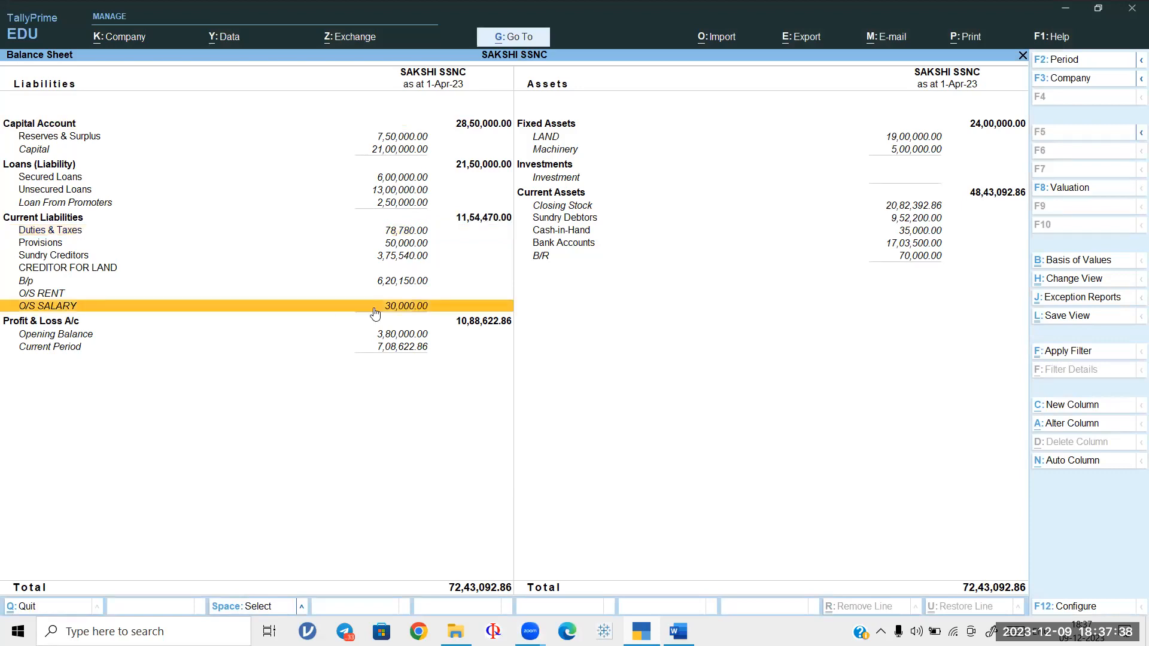
{"action": "left_click", "coordinate": [313, 285]}
{"action": "left_click", "coordinate": [328, 293]}
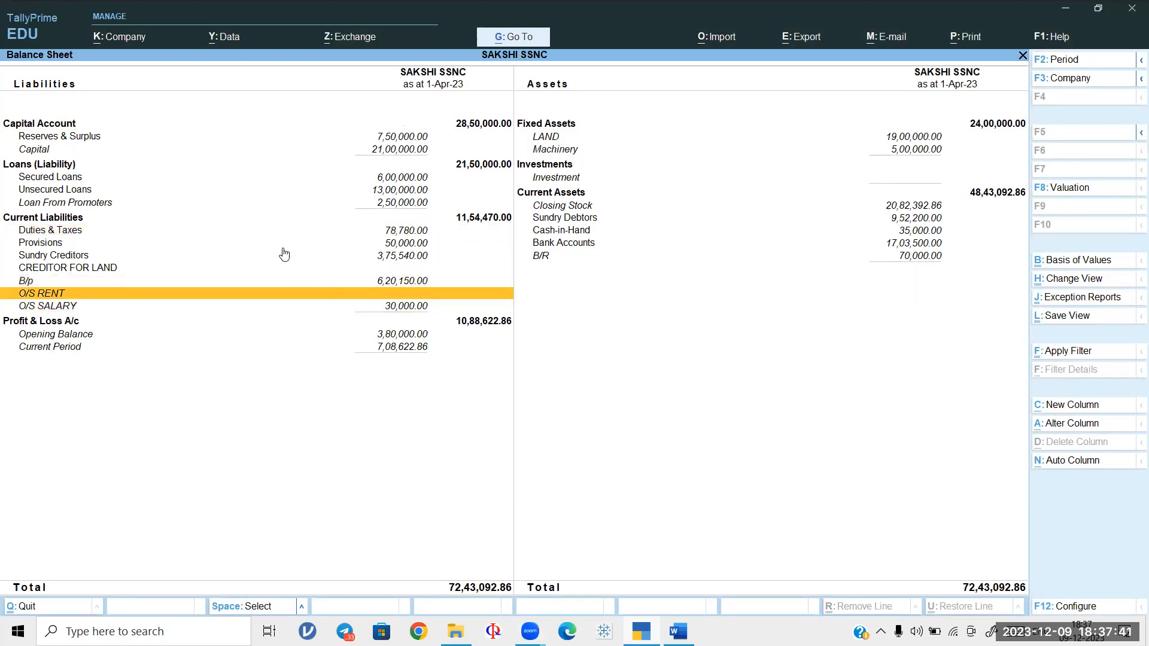
{"action": "left_click", "coordinate": [400, 245]}
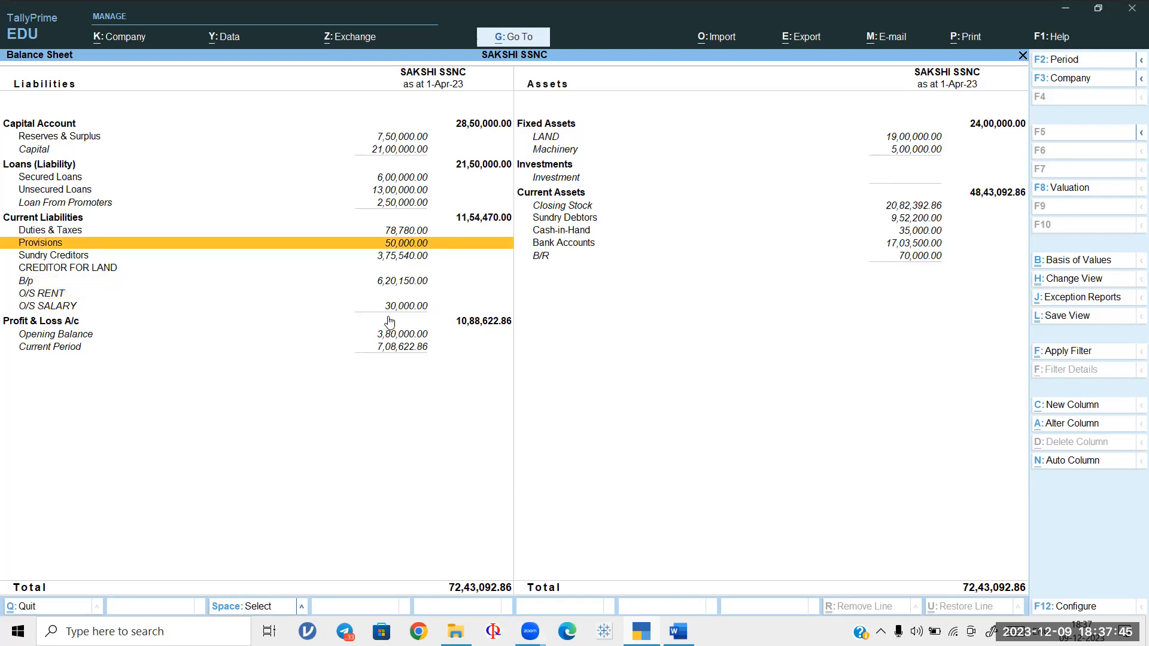
{"action": "left_click", "coordinate": [678, 632]}
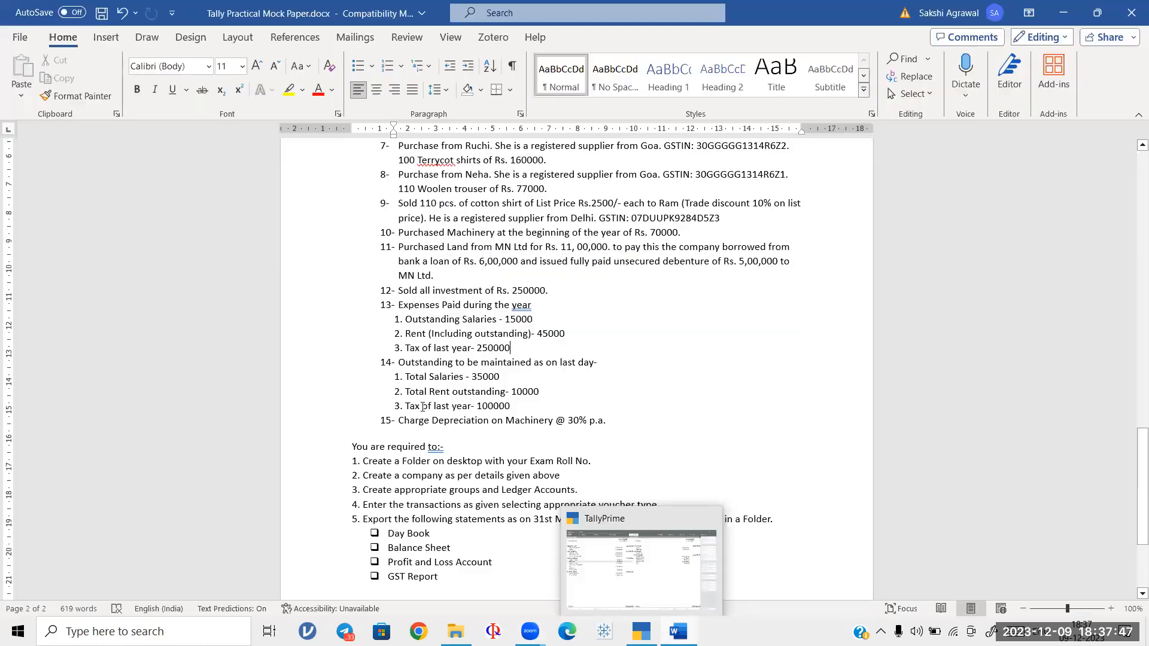
{"action": "left_click", "coordinate": [525, 348]}
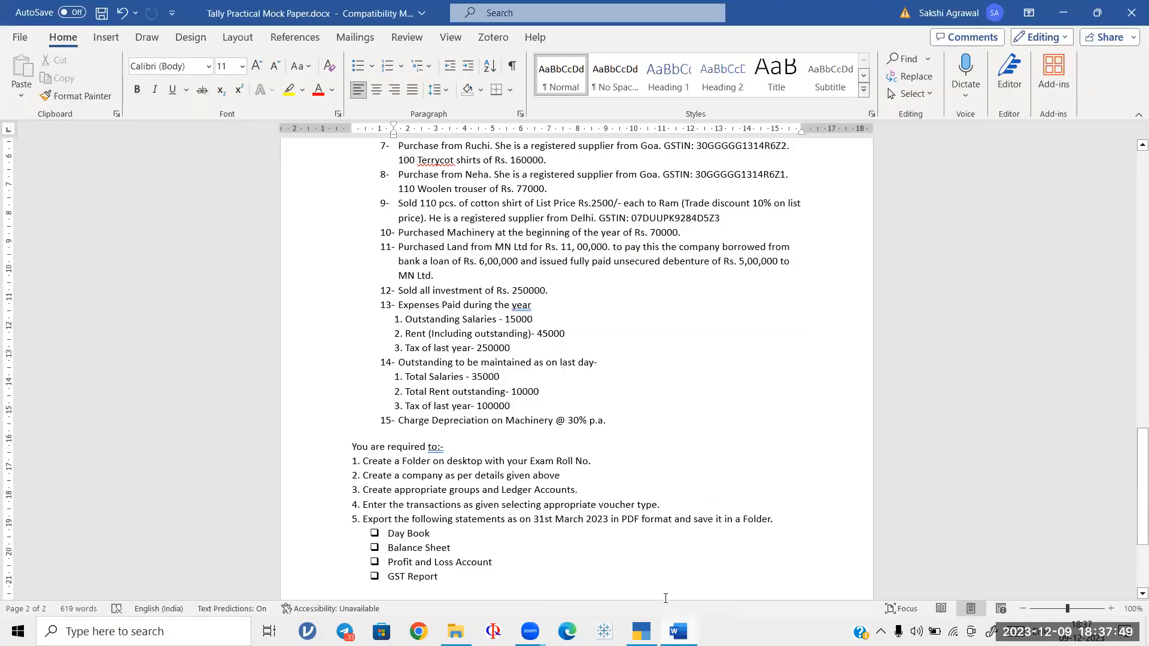
{"action": "left_click", "coordinate": [678, 631]}
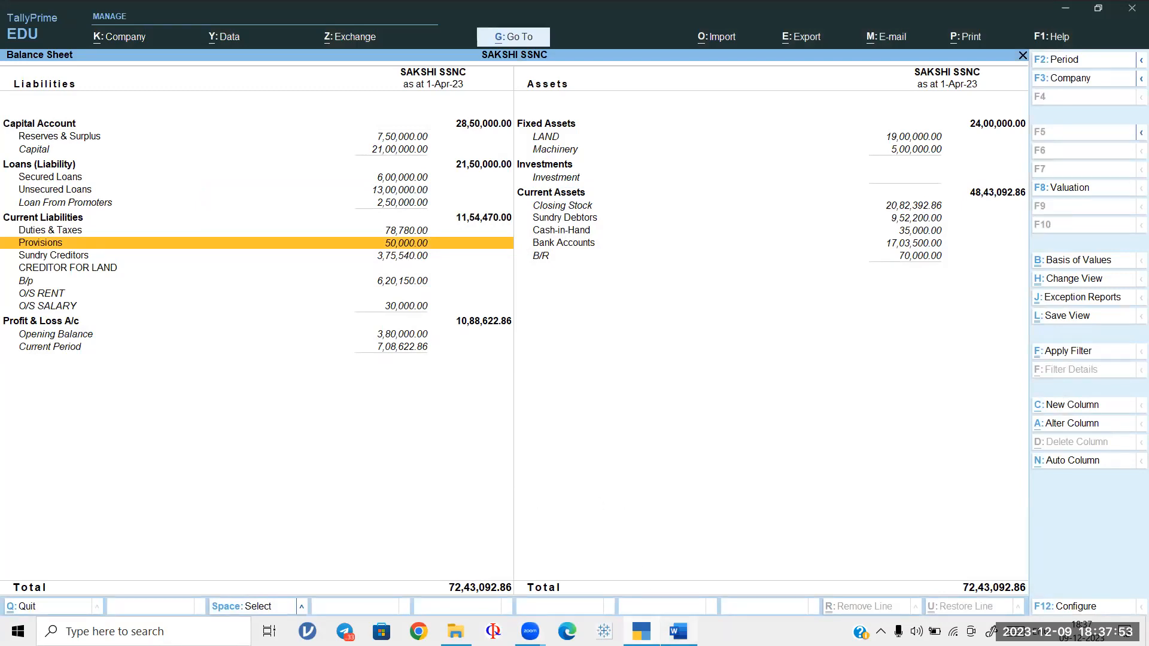
{"action": "key", "text": "alt+Tab"}
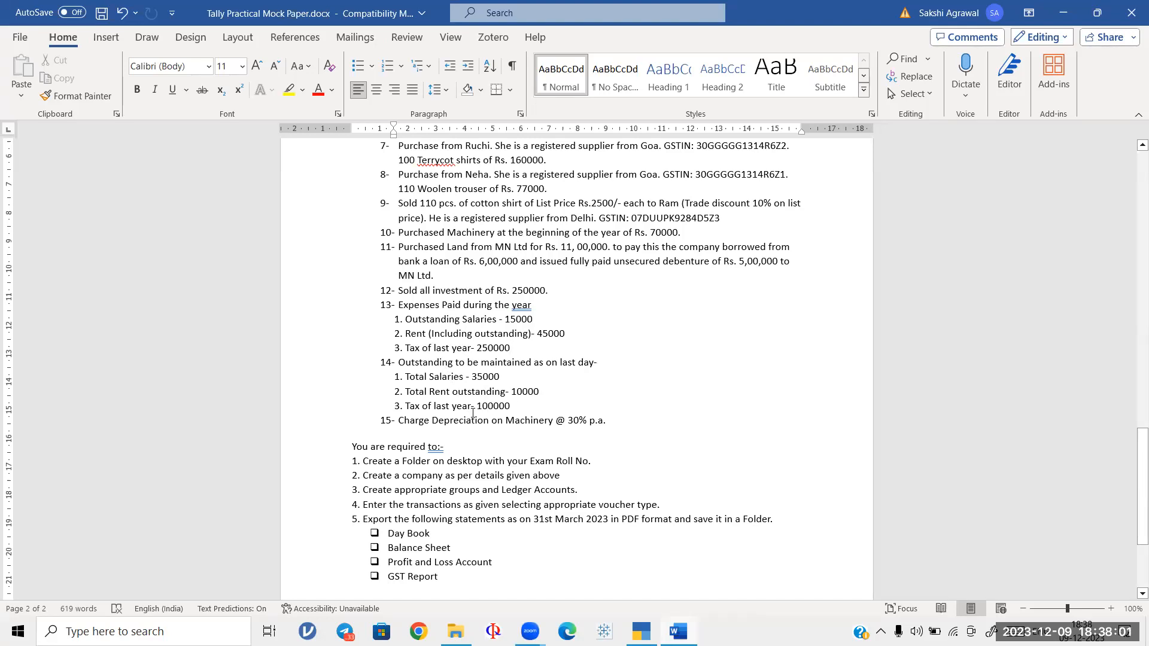
{"action": "key", "text": "alt+Tab"}
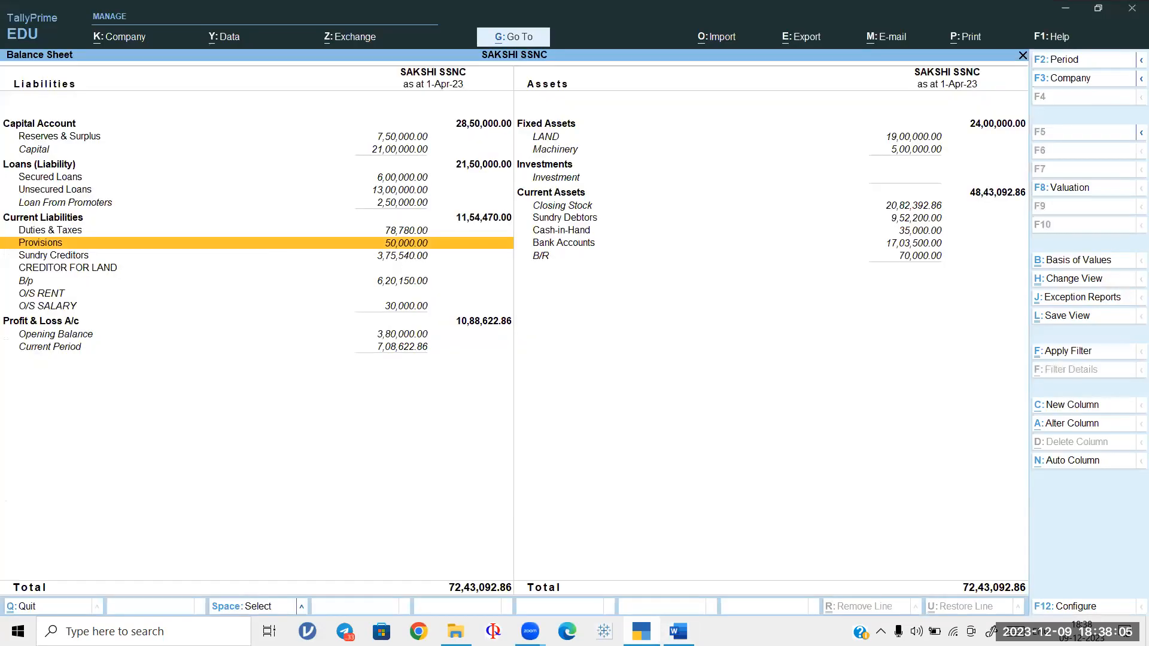
Step: Quit the Balance Sheet and open a new journal voucher from the Gateway of Tally
{"action": "key", "text": "Escape"}
{"action": "key", "text": "Up"}
{"action": "key", "text": "Up"}
{"action": "key", "text": "Up"}
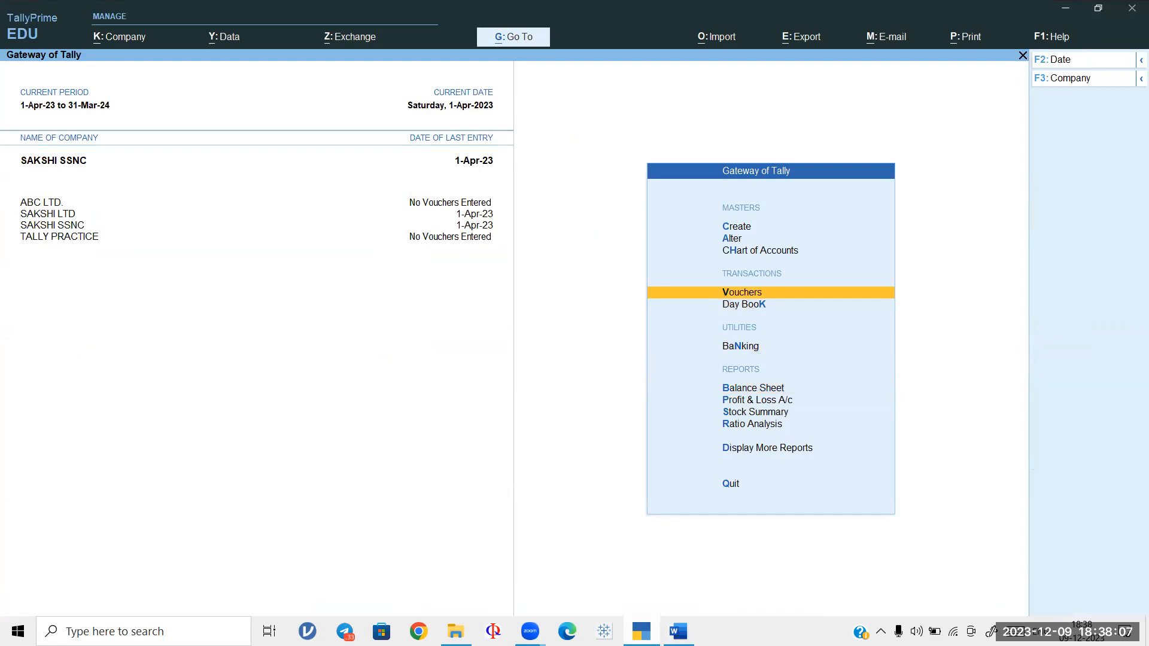
{"action": "key", "text": "Return"}
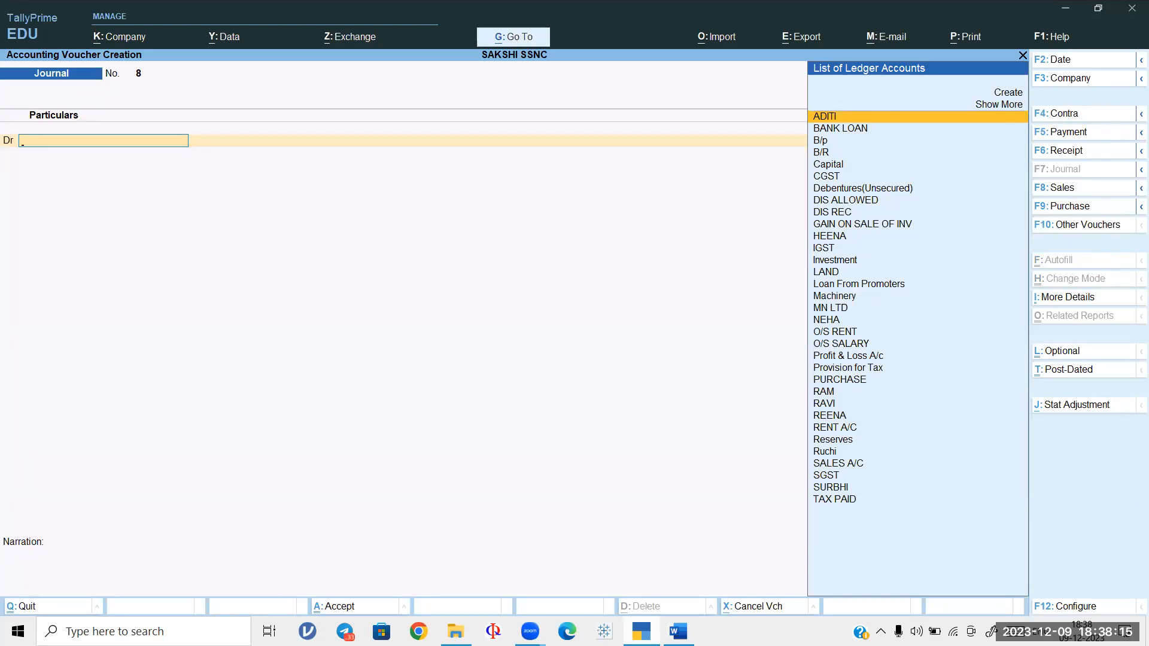
Step: Create a SALARY ledger under Indirect Expenses for the voucher's debit entry and save it
{"action": "type", "text": "SAL"}
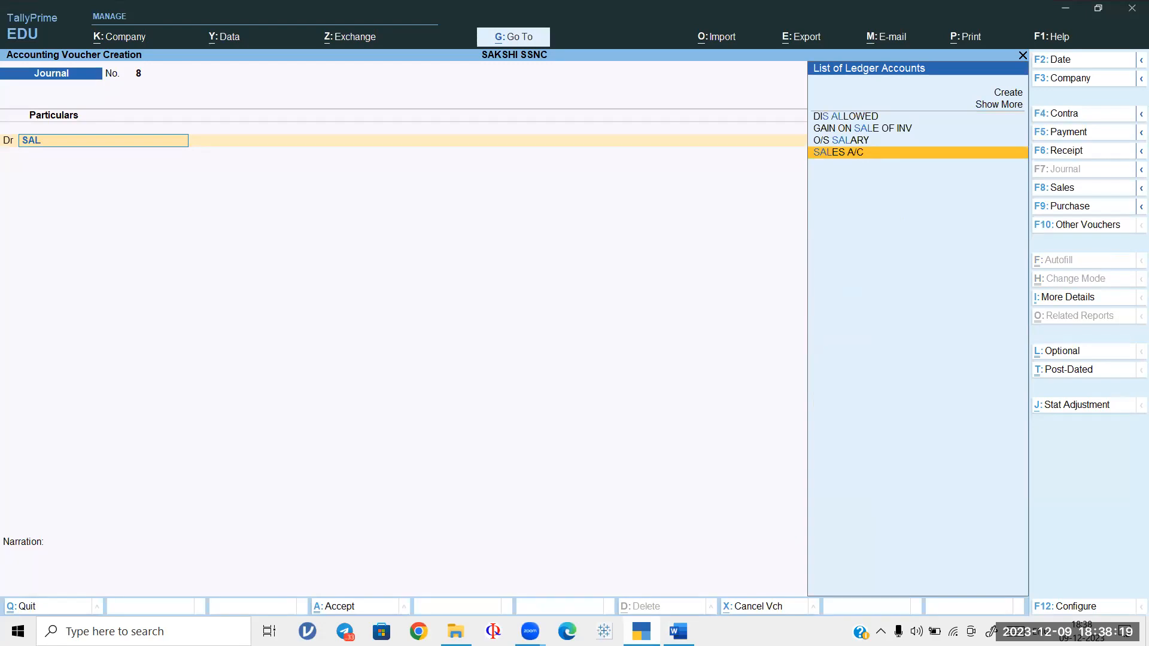
{"action": "key", "text": "Up"}
{"action": "key", "text": "Up"}
{"action": "key", "text": "Up"}
{"action": "key", "text": "Up"}
{"action": "key", "text": "Up"}
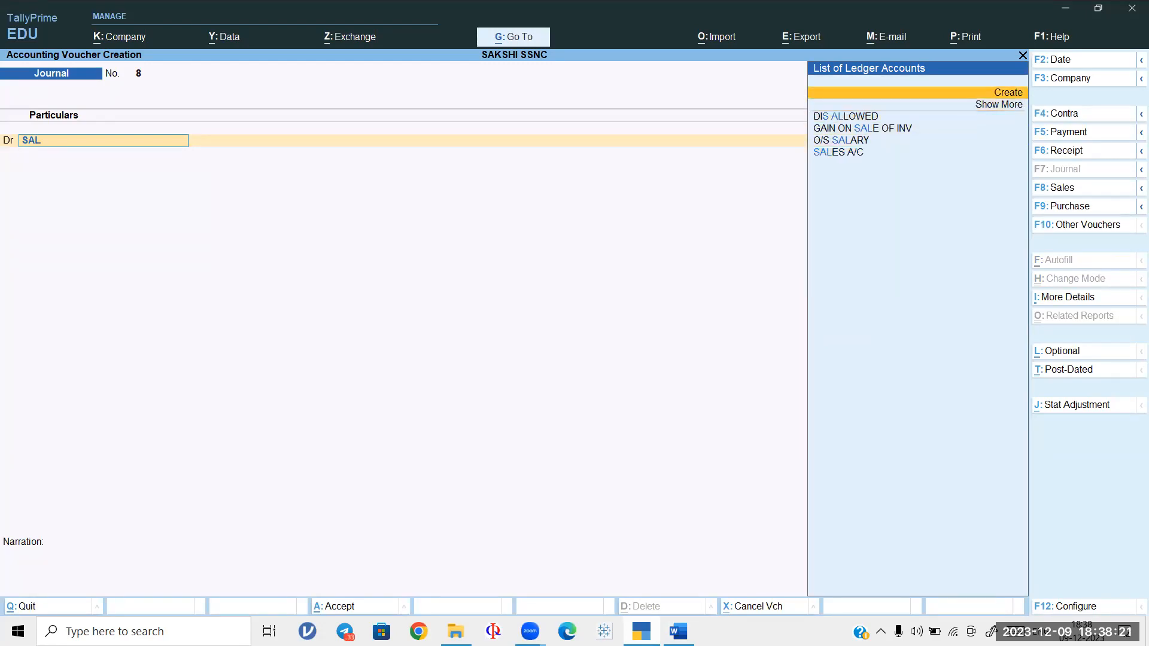
{"action": "key", "text": "Return"}
{"action": "type", "text": "SALARY"}
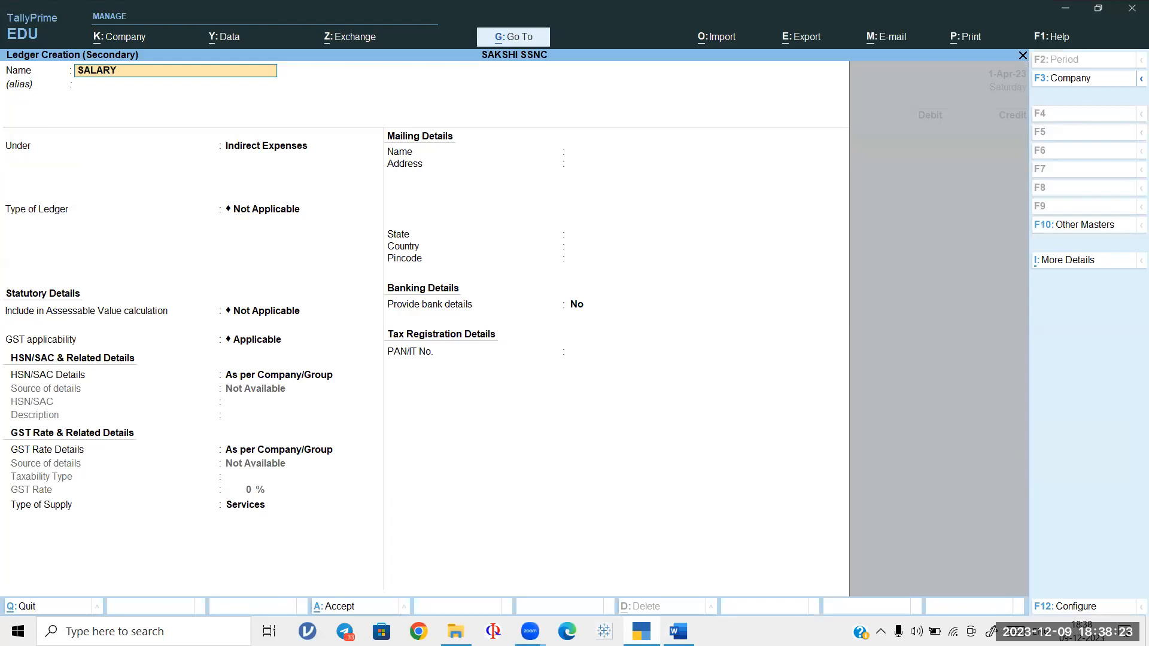
{"action": "key", "text": "Return"}
{"action": "key", "text": "Return"}
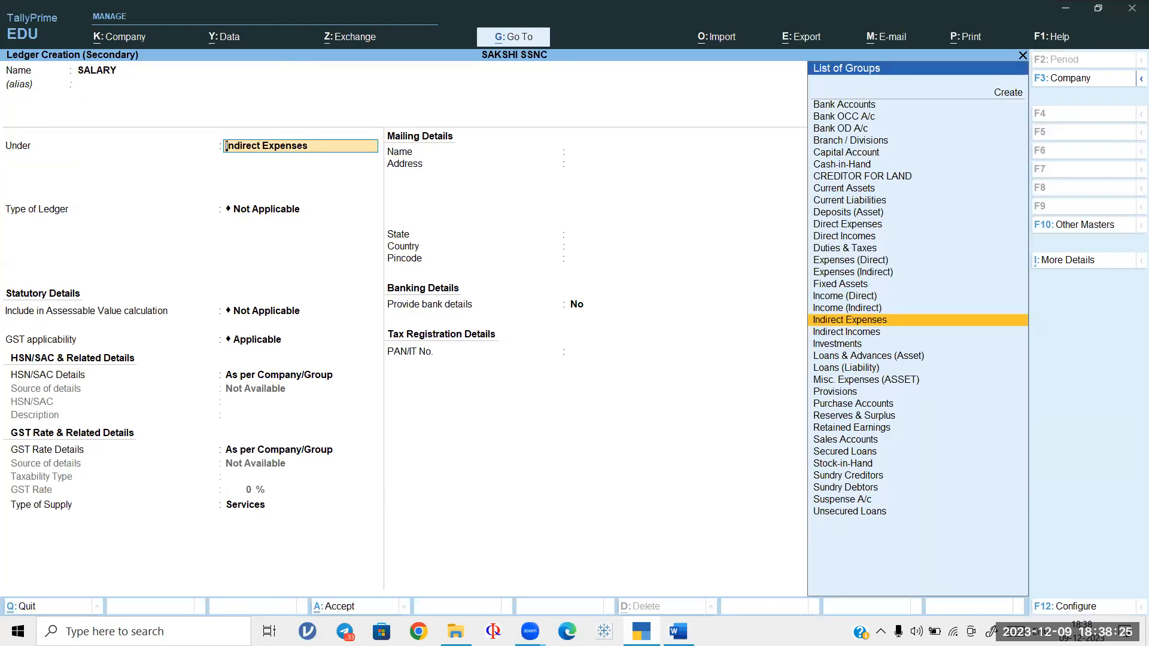
{"action": "key", "text": "ctrl+a"}
Step: Debit SALARY and credit O/S SALARY with 5,000, and save the journal voucher
{"action": "type", "text": "5000"}
{"action": "key", "text": "Return"}
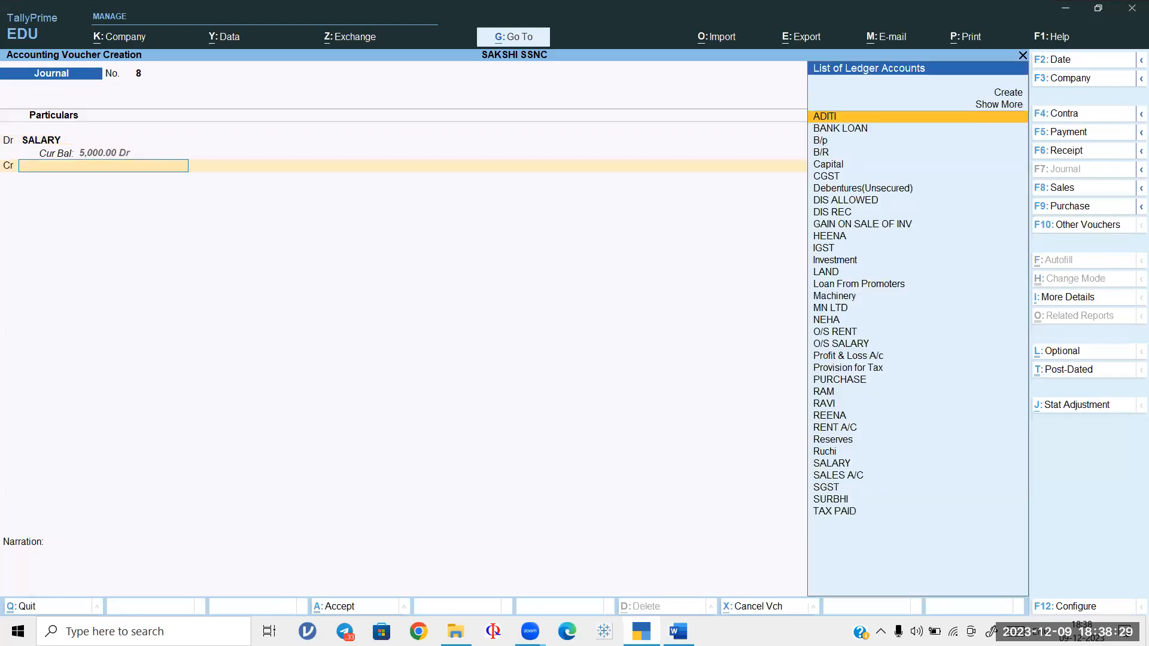
{"action": "type", "text": "O"}
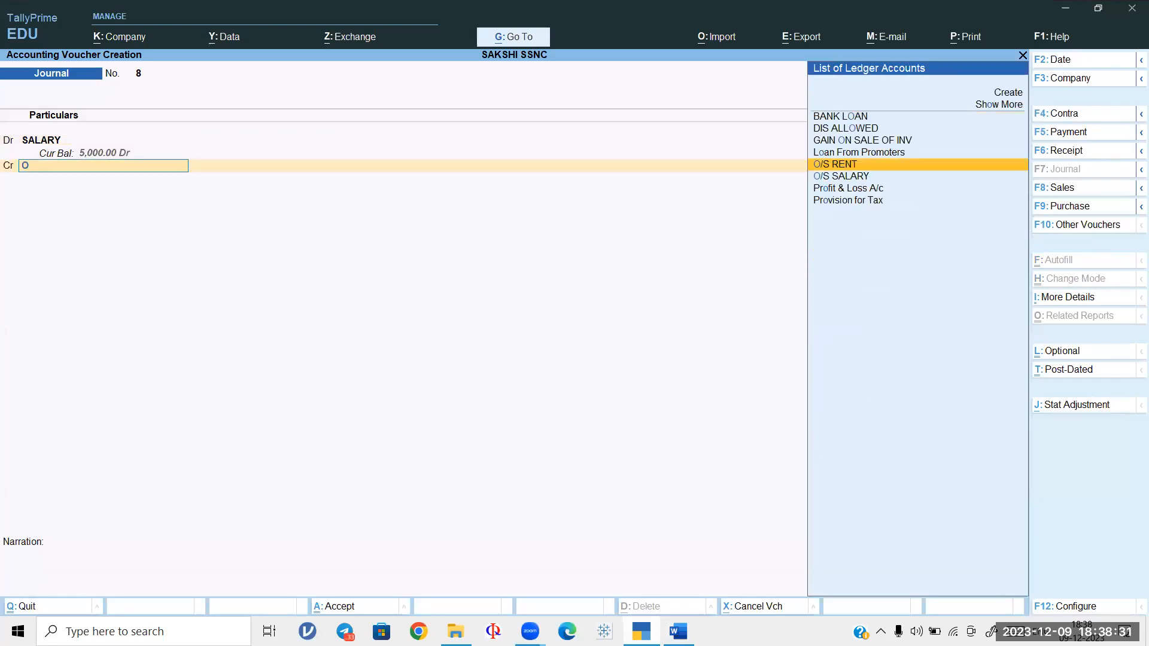
{"action": "key", "text": "Down"}
{"action": "key", "text": "Return"}
{"action": "key", "text": "ctrl"}
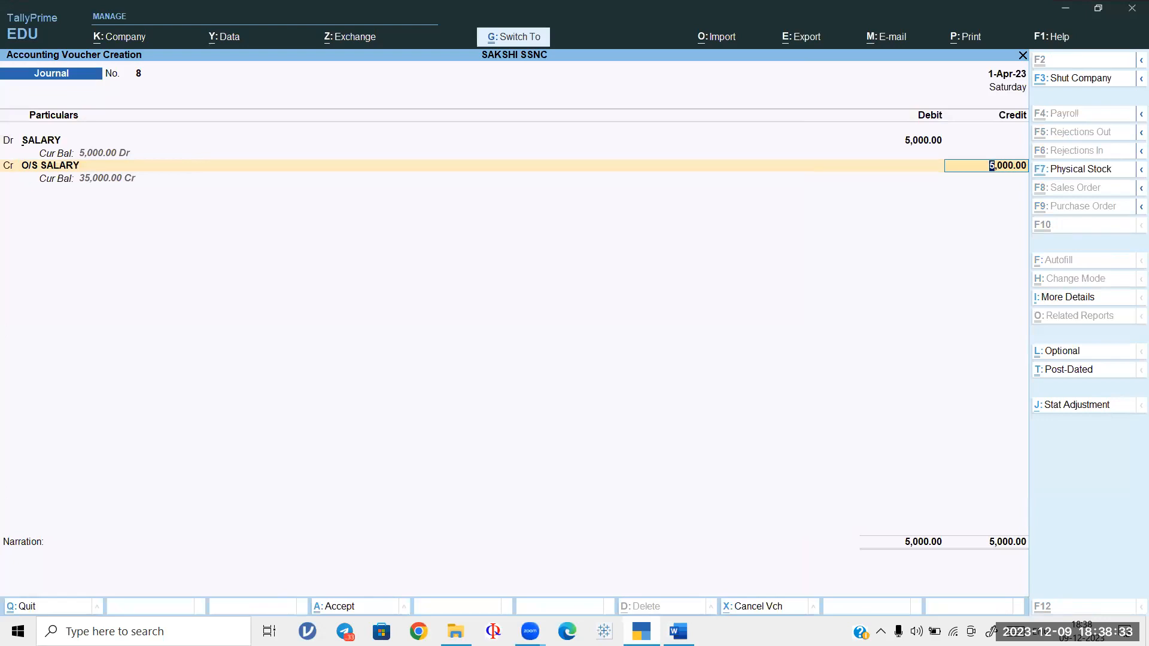
{"action": "key", "text": "ctrl+a"}
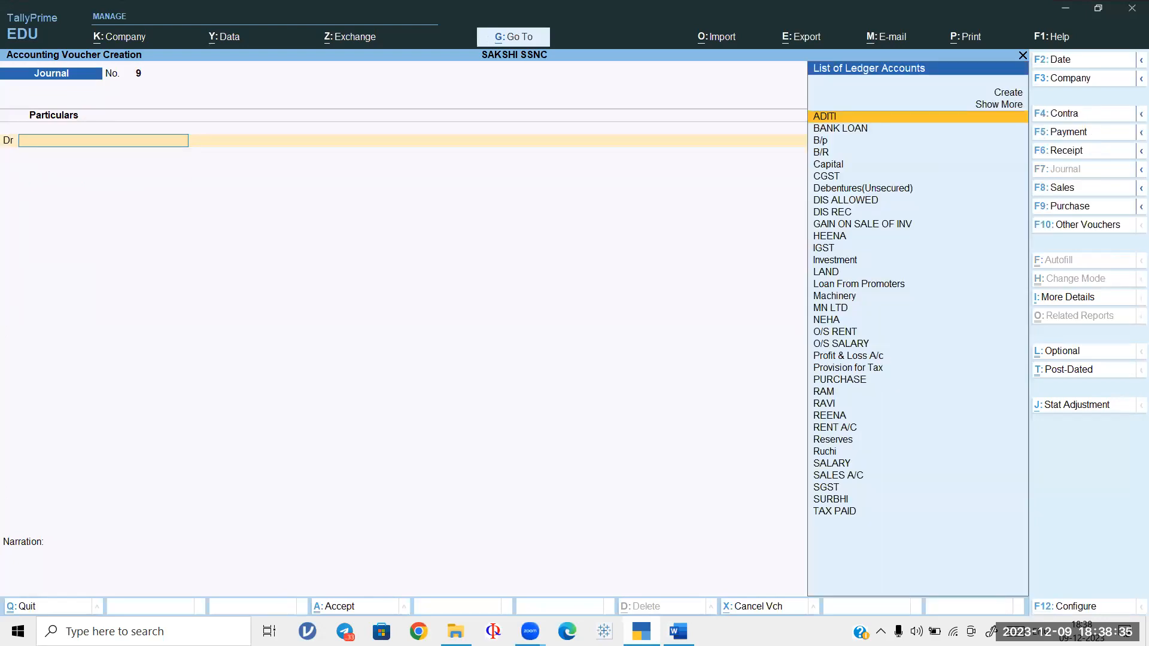
Step: Check the outstanding rent in the mock paper in Word, and debit RENT A/C with 10,000 in TallyPrime's new journal voucher
{"action": "key", "text": "alt+Tab"}
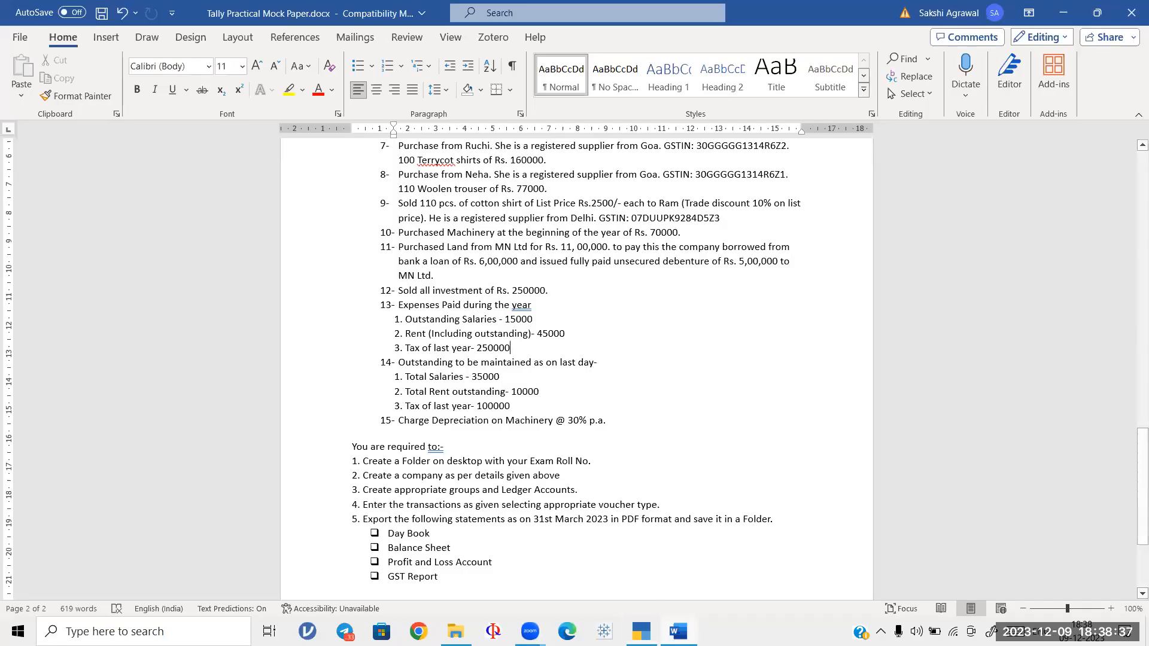
{"action": "key", "text": "alt+Tab"}
{"action": "type", "text": "REN"}
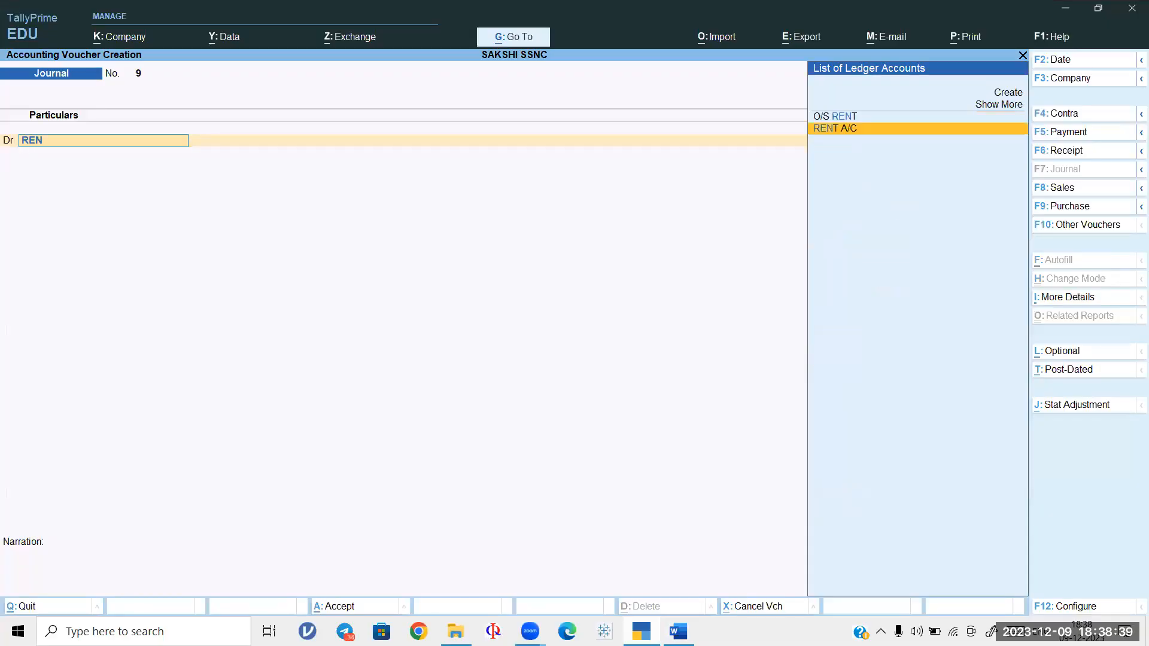
{"action": "key", "text": "Return"}
{"action": "type", "text": "10000"}
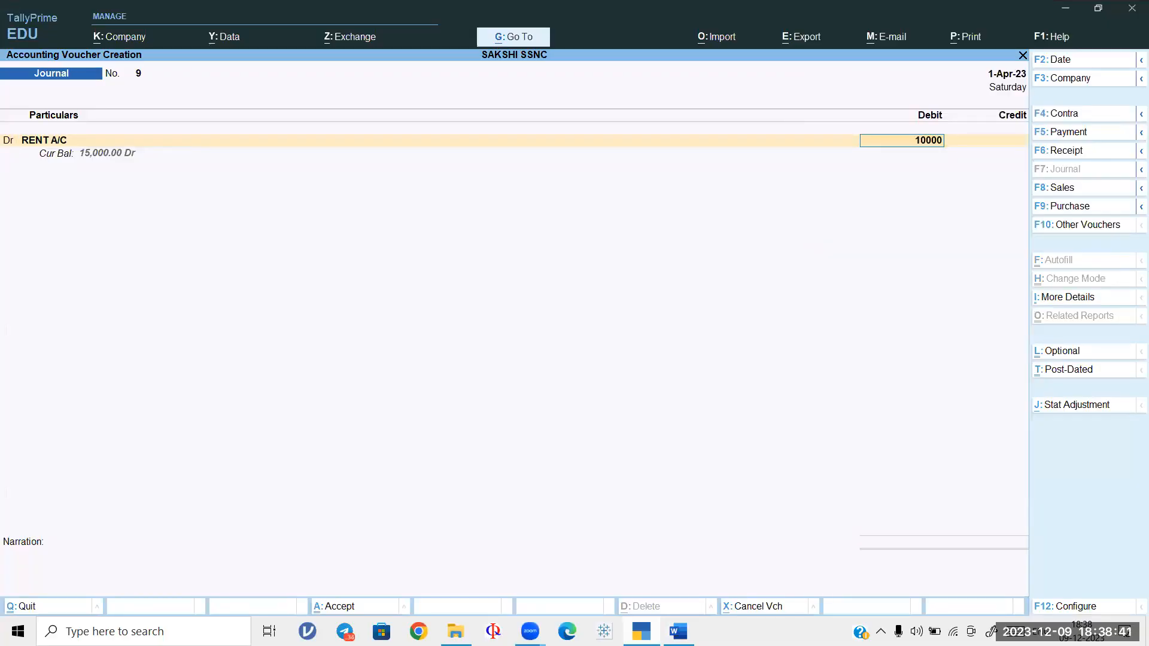
{"action": "key", "text": "Return"}
{"action": "key", "text": "Return"}
Step: Credit O/S RENT with 10,000 and save the rent journal voucher
{"action": "type", "text": "O"}
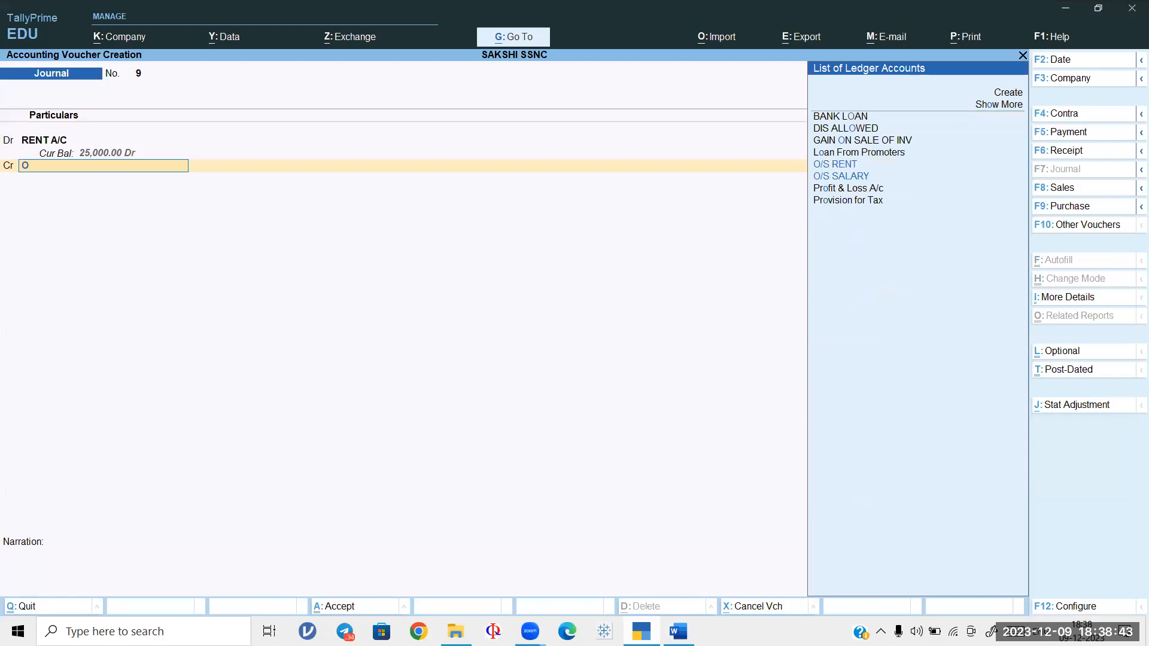
{"action": "type", "text": "/S"}
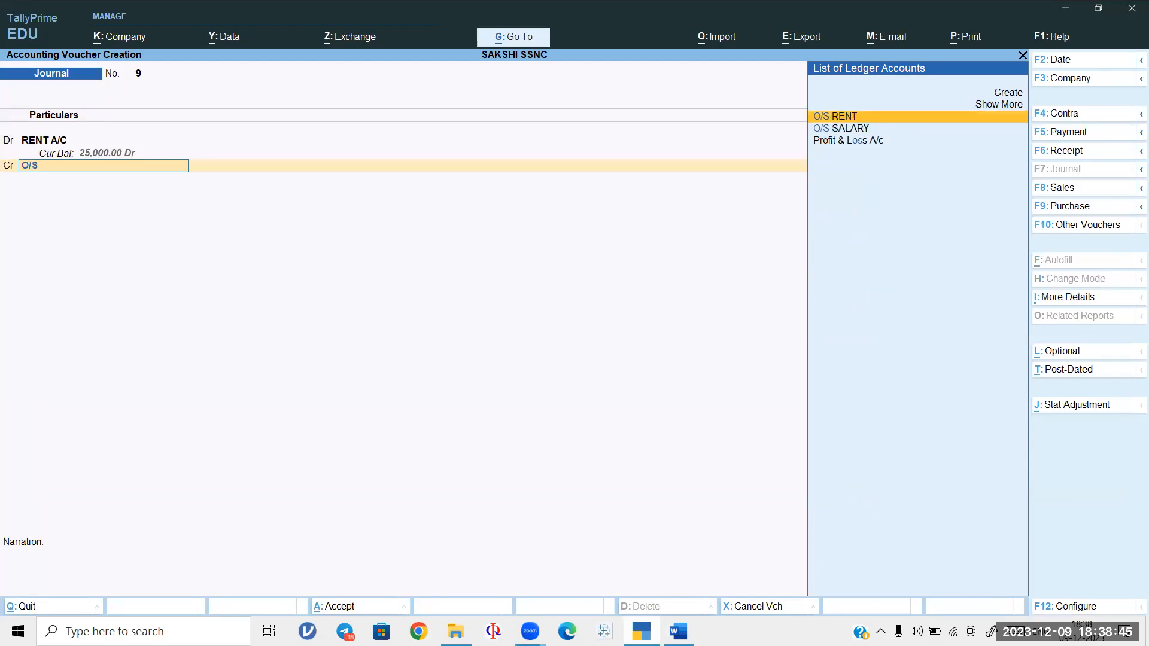
{"action": "key", "text": "Return"}
{"action": "key", "text": "ctrl+a"}
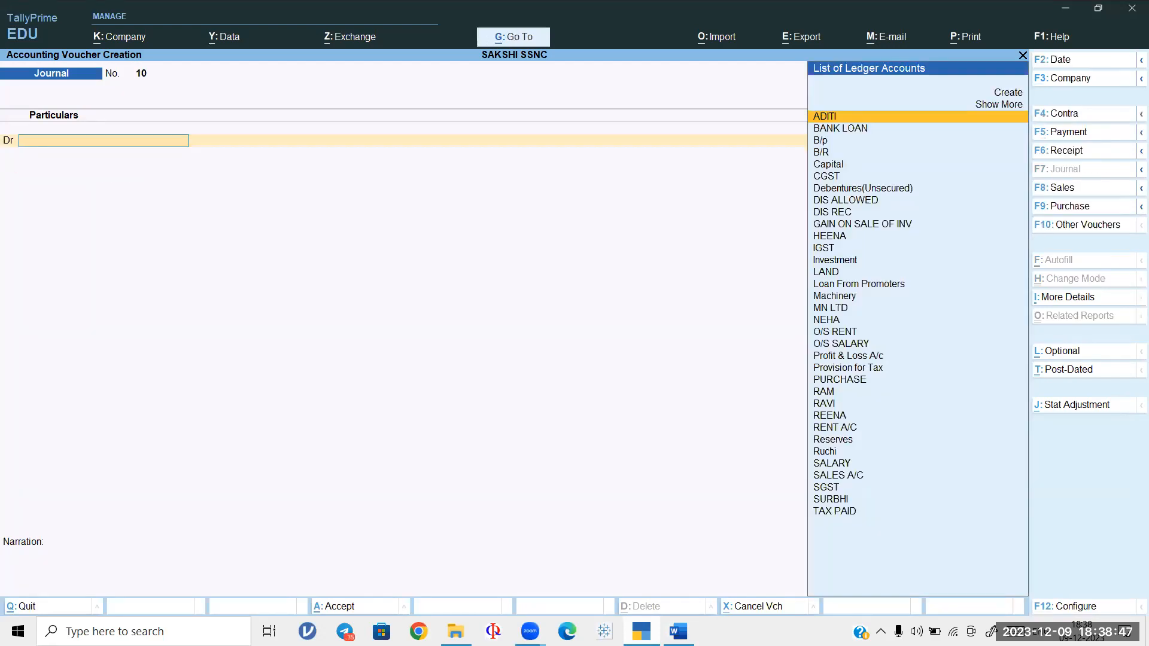
Step: Quit the empty journal voucher and open the detailed Balance Sheet to review the updated outstanding liabilities
{"action": "key", "text": "Escape"}
{"action": "key", "text": "y"}
{"action": "key", "text": "Down"}
{"action": "key", "text": "Down"}
{"action": "key", "text": "Down"}
{"action": "key", "text": "Down"}
{"action": "key", "text": "Up"}
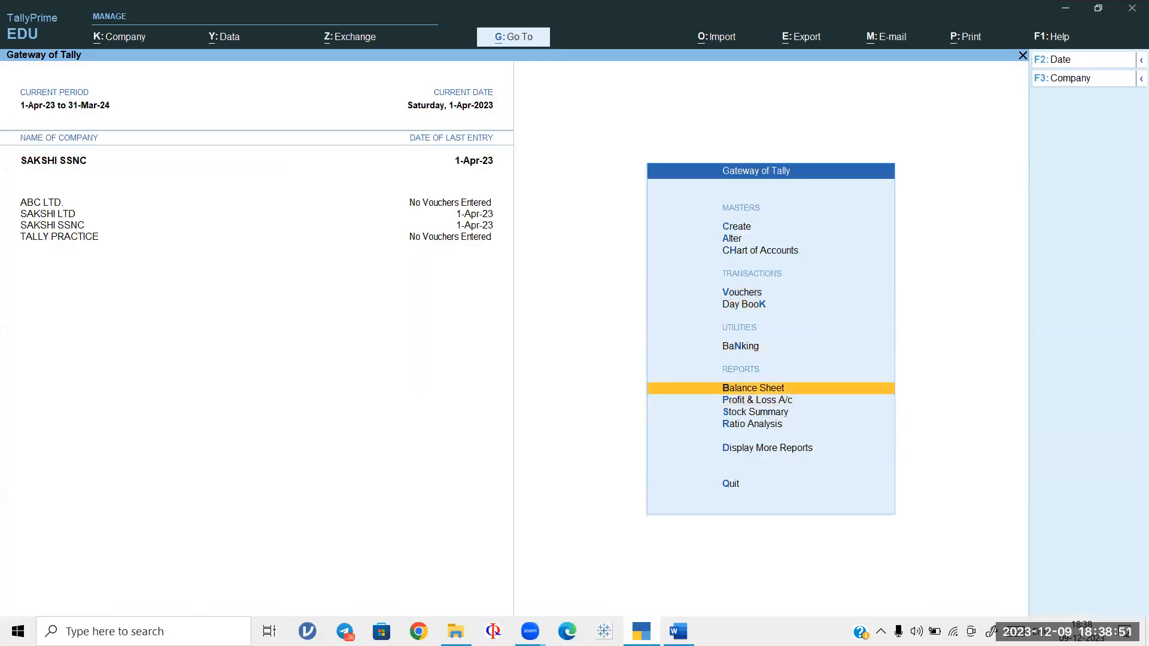
{"action": "key", "text": "Return"}
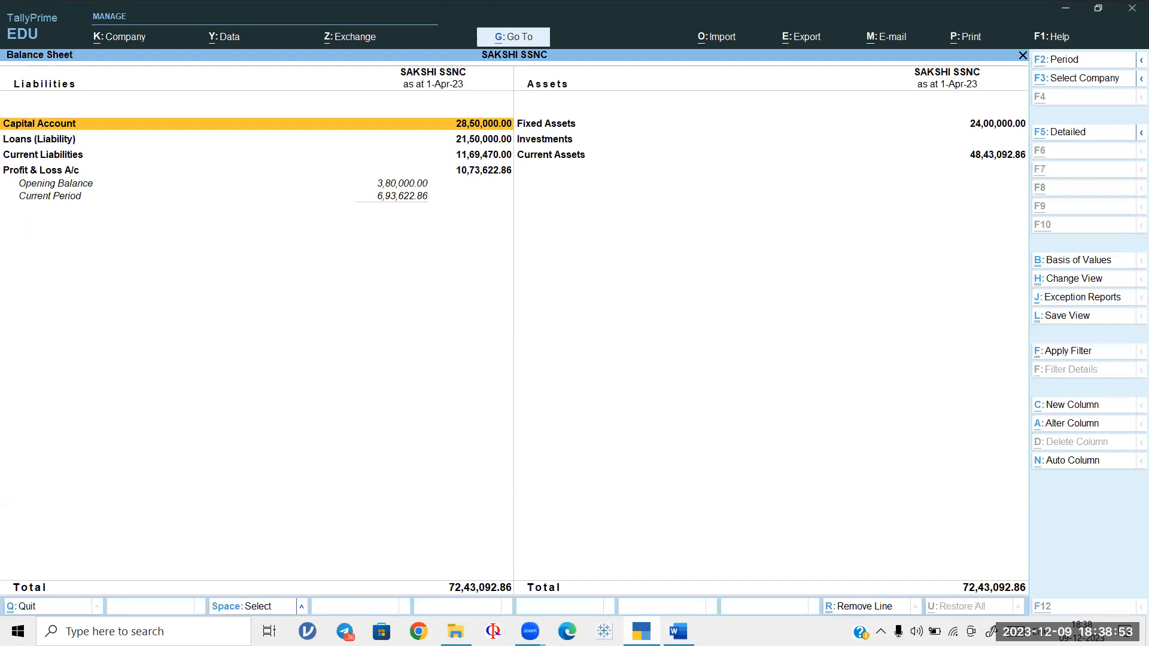
{"action": "key", "text": "alt+F5"}
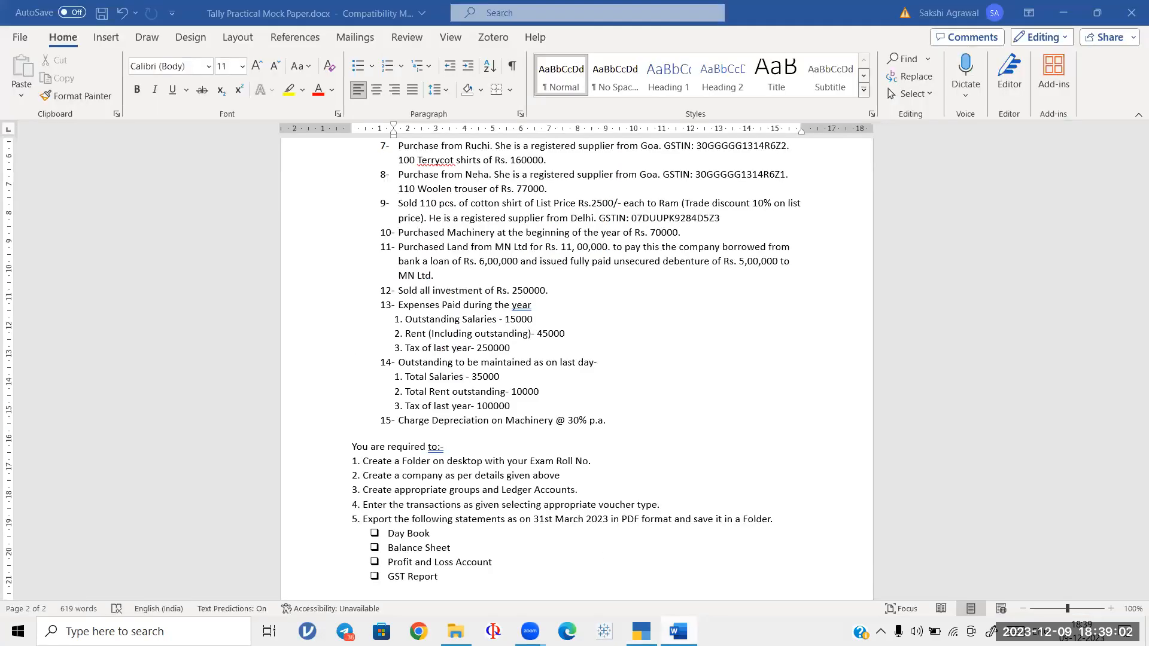
Step: Compare the Balance Sheet's provisions in TallyPrime with transaction 14's outstanding tax in the mock paper in Word
{"action": "left_click", "coordinate": [678, 530]}
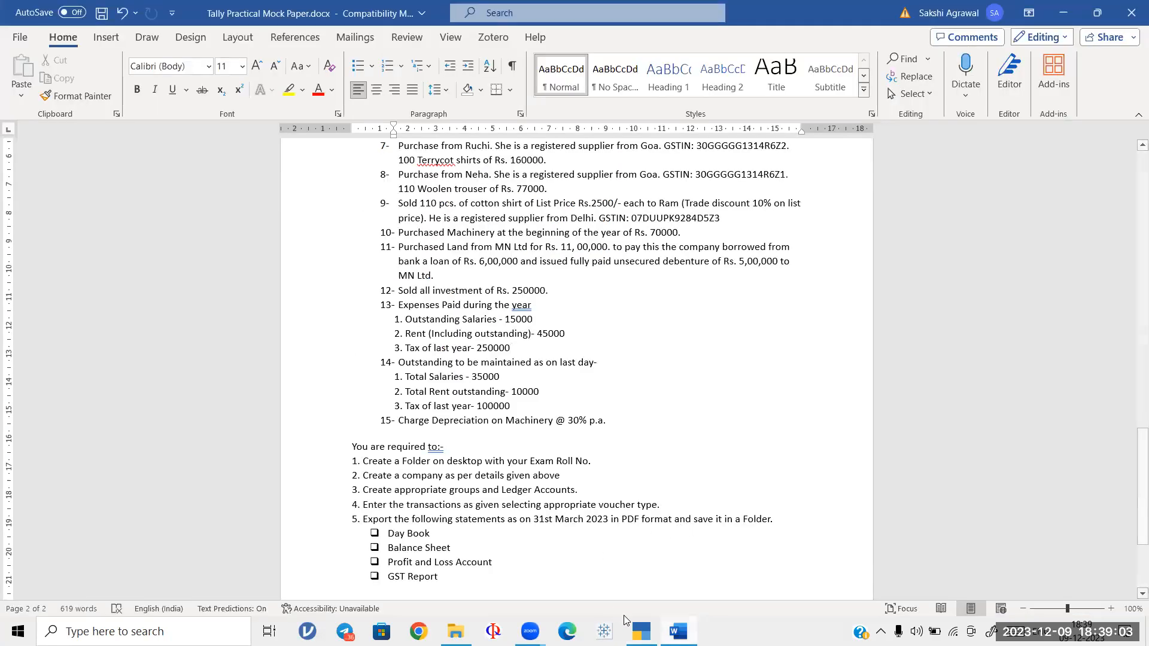
{"action": "key", "text": "alt+Tab"}
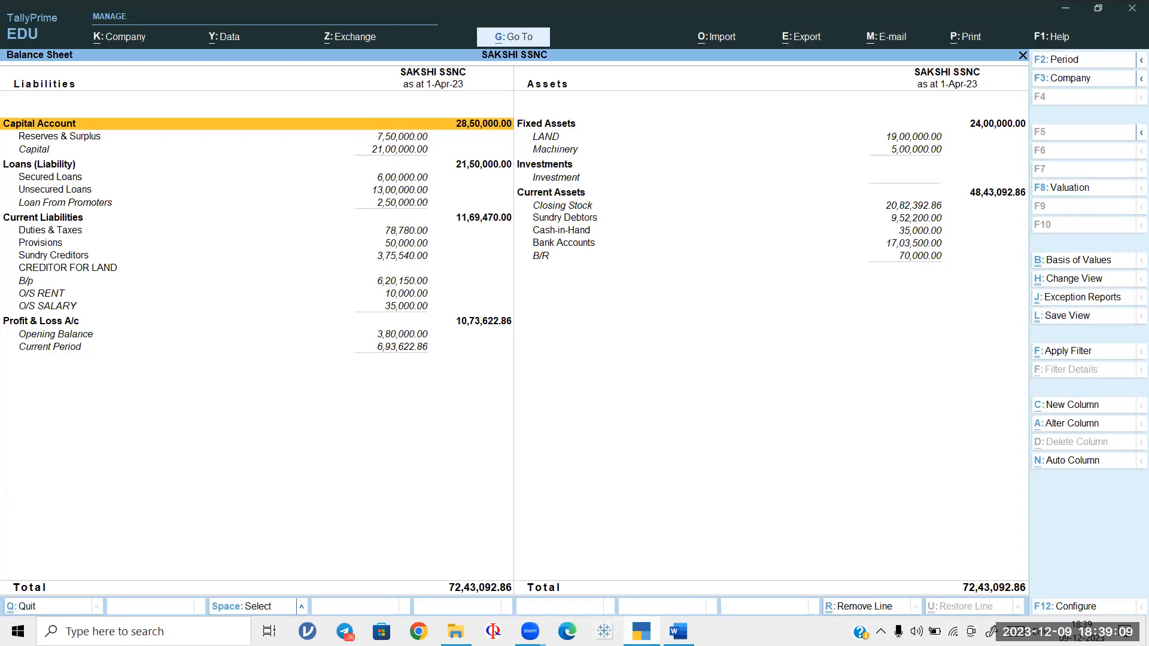
{"action": "key", "text": "alt+Tab"}
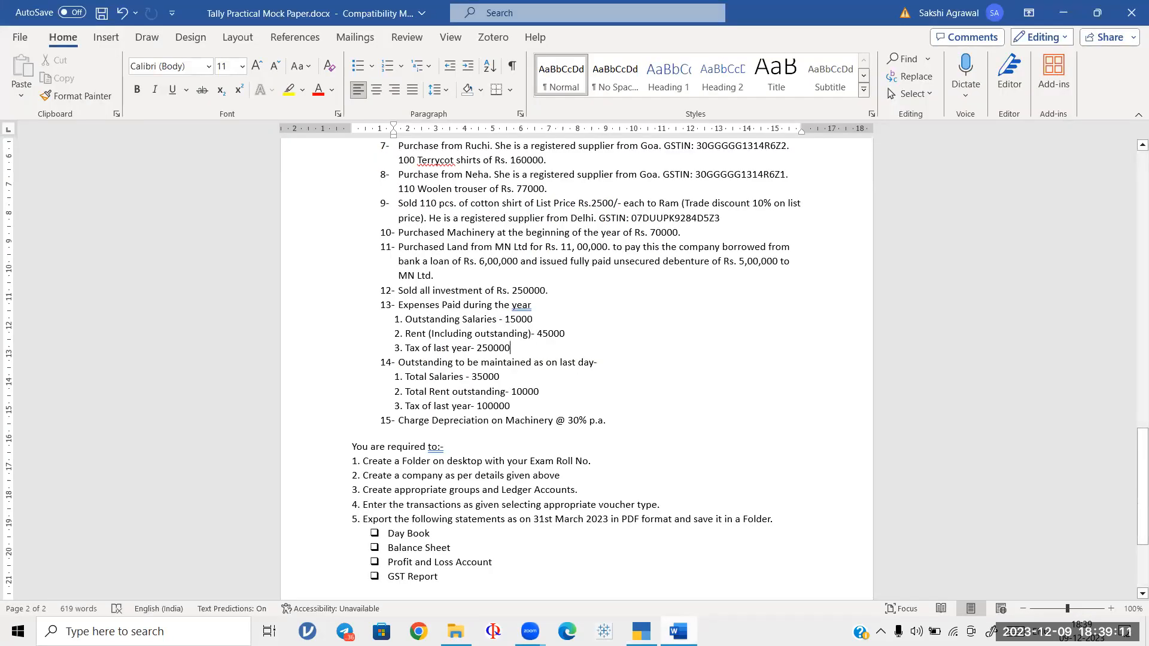
Step: Return to TallyPrime, quit the Balance Sheet and debit Profit & Loss A/c with 50,000 in a new journal voucher
{"action": "key", "text": "alt+Tab"}
{"action": "key", "text": "Escape"}
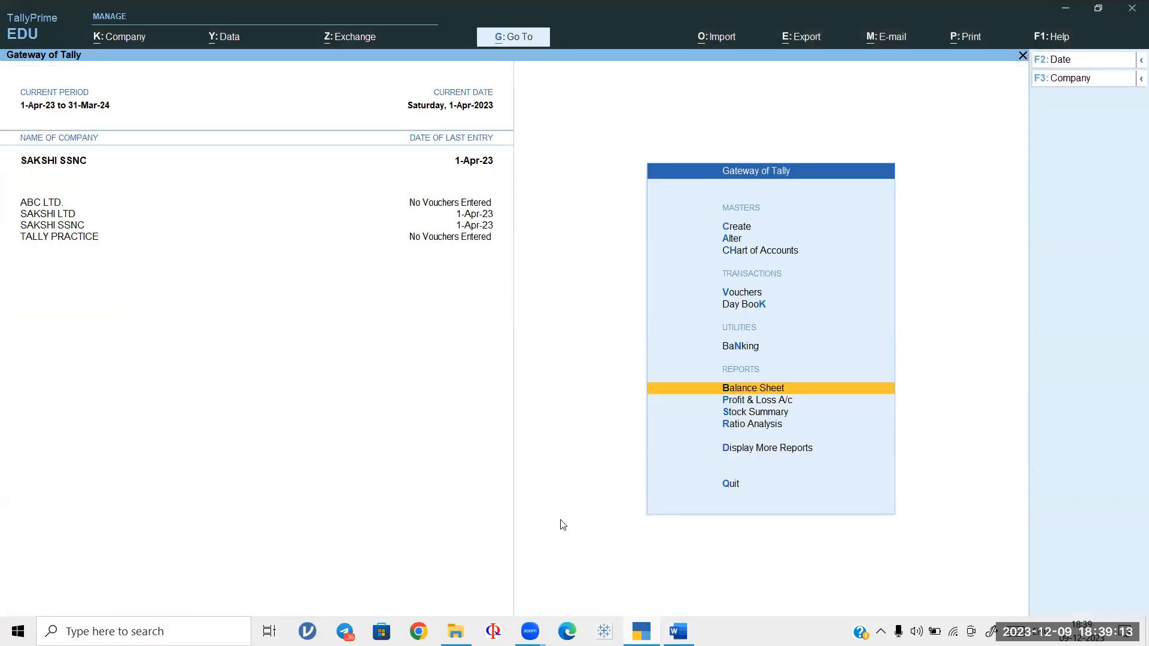
{"action": "key", "text": "Up"}
{"action": "key", "text": "Up"}
{"action": "key", "text": "Up"}
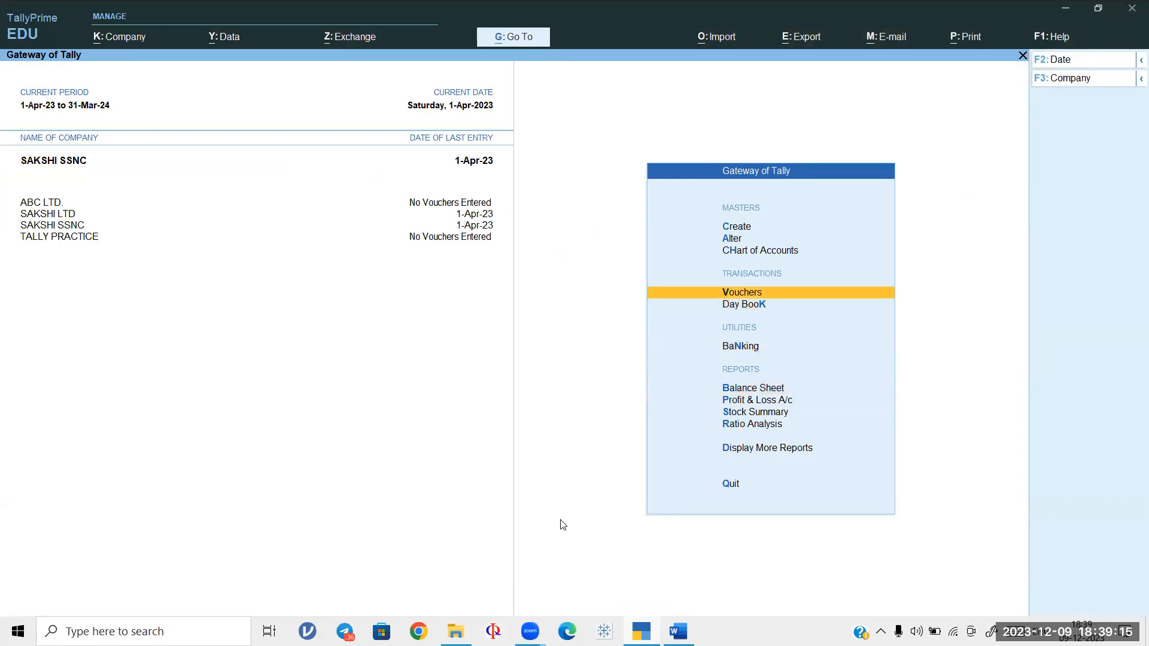
{"action": "key", "text": "Return"}
{"action": "type", "text": "PR"}
{"action": "key", "text": "Down"}
{"action": "key", "text": "Return"}
{"action": "type", "text": "50000"}
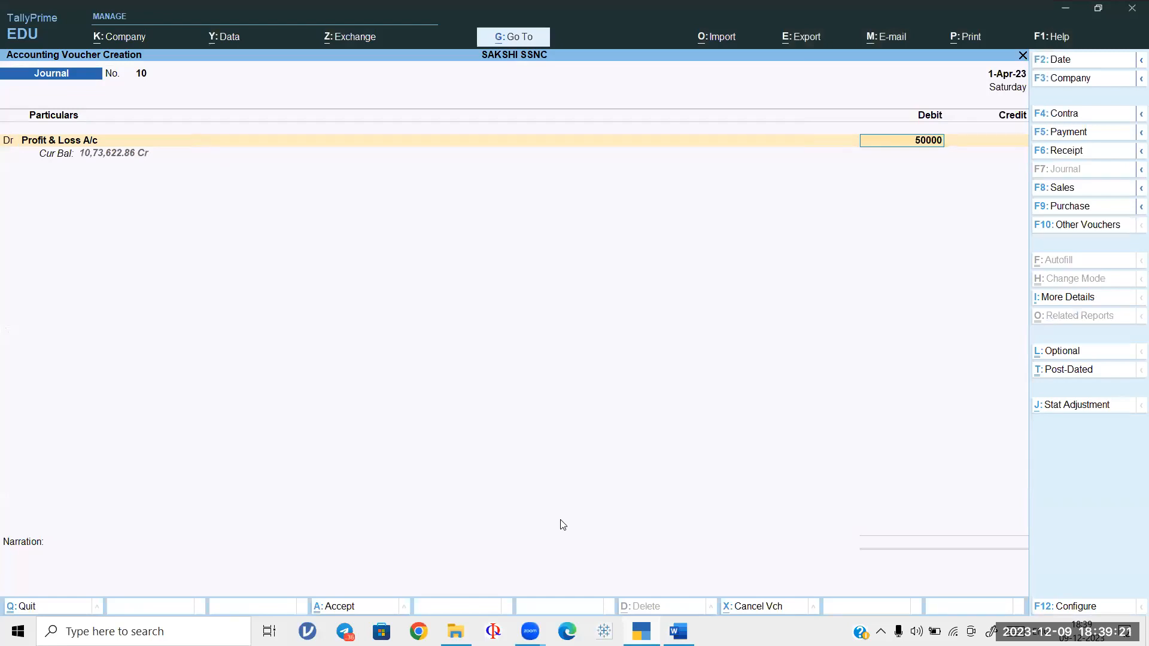
{"action": "key", "text": "Return"}
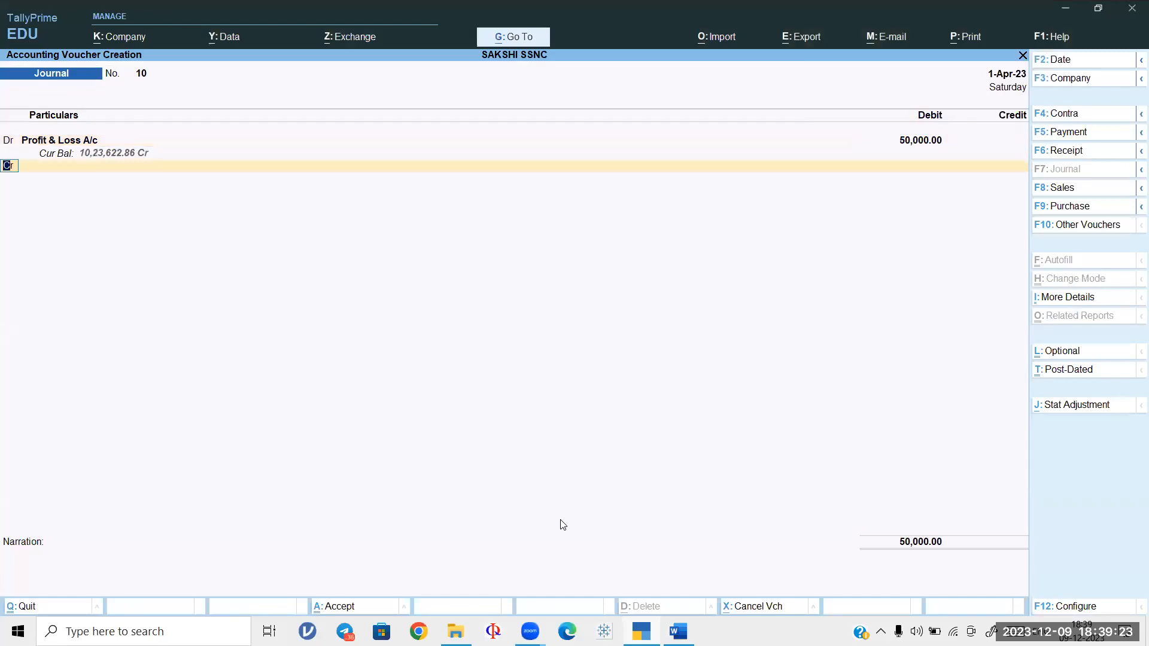
Step: Credit Provision for Tax with 50,000 and save the tax provision journal voucher
{"action": "key", "text": "Return"}
{"action": "type", "text": "PRO"}
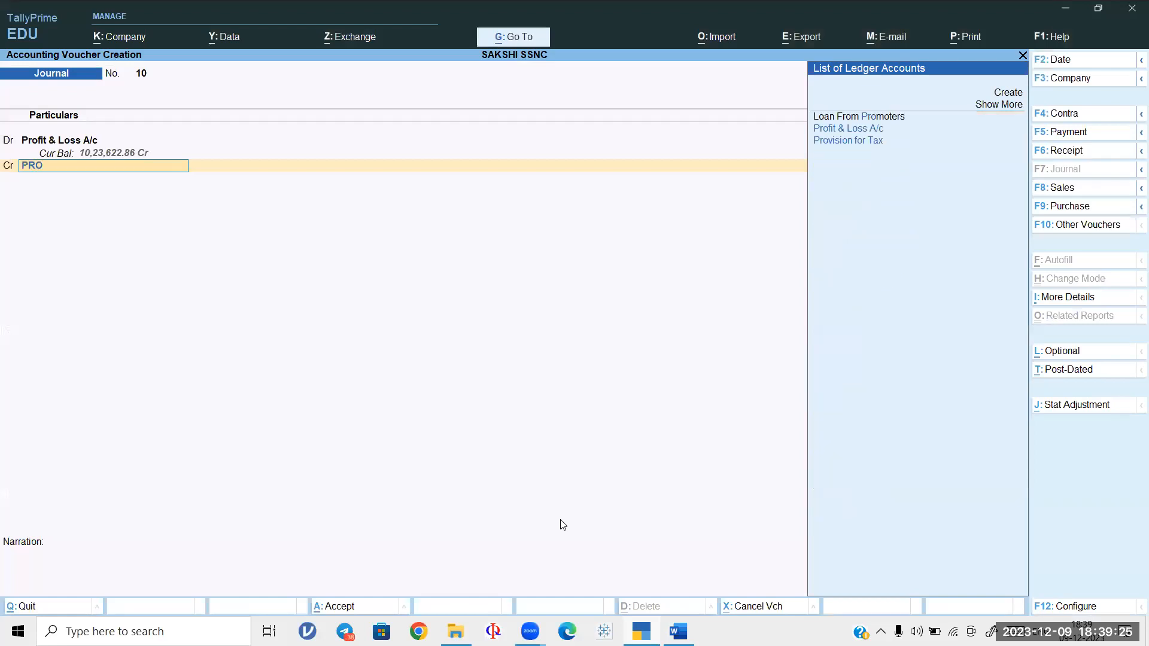
{"action": "key", "text": "Down"}
{"action": "key", "text": "Down"}
{"action": "key", "text": "Return"}
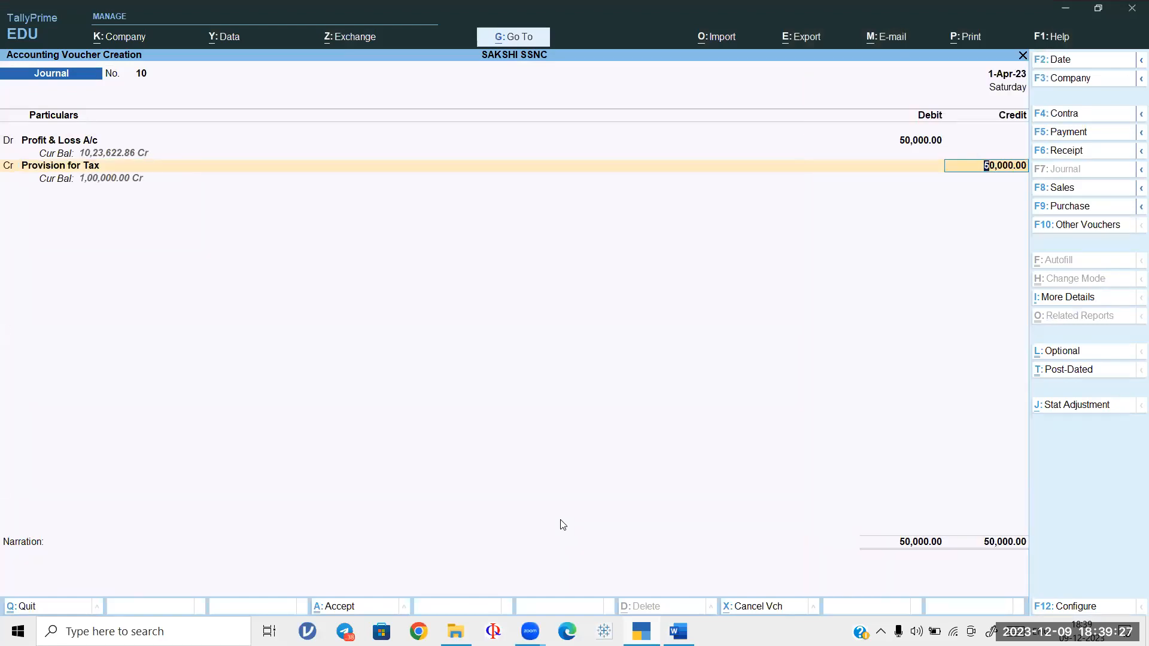
{"action": "key", "text": "Return"}
{"action": "key", "text": "Return"}
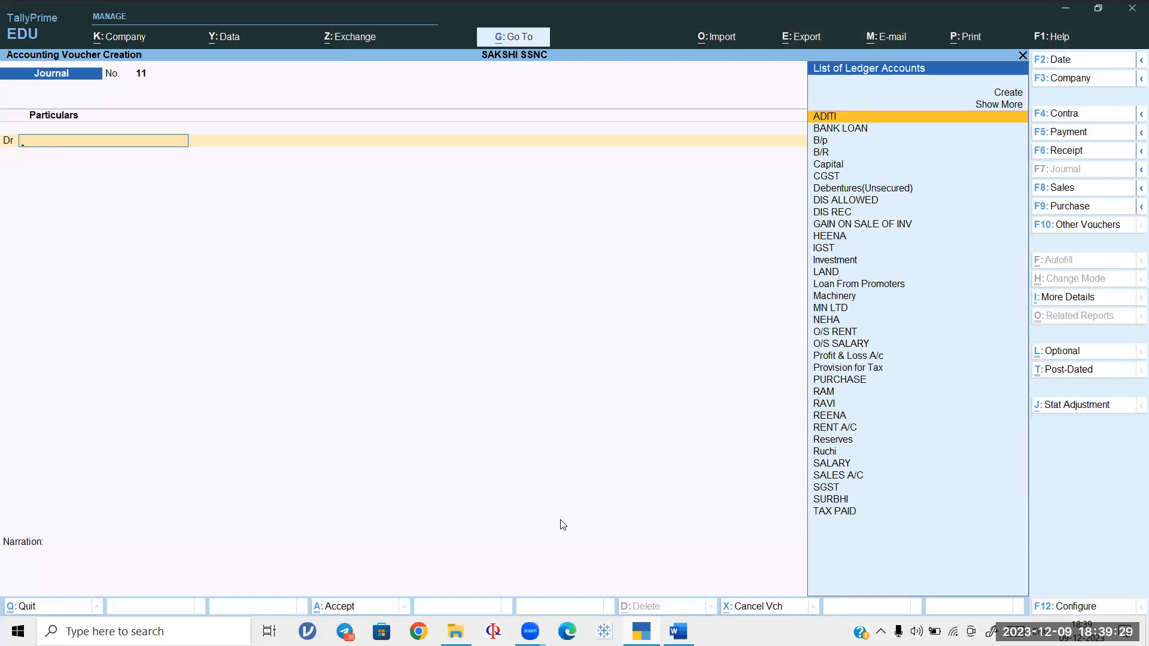
Step: Quit the empty journal voucher and review the provisions and outstanding liabilities in the detailed Balance Sheet
{"action": "key", "text": "Escape"}
{"action": "key", "text": "Return"}
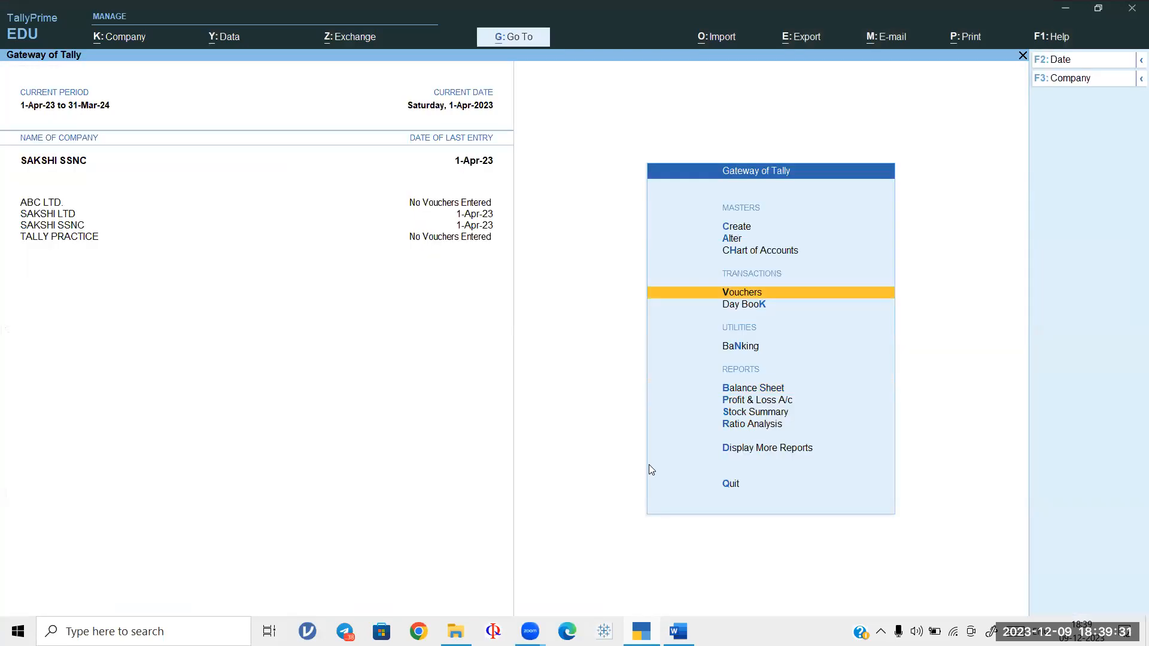
{"action": "key", "text": "Down"}
{"action": "key", "text": "Down"}
{"action": "key", "text": "Down"}
{"action": "key", "text": "Down"}
{"action": "key", "text": "Up"}
{"action": "key", "text": "Return"}
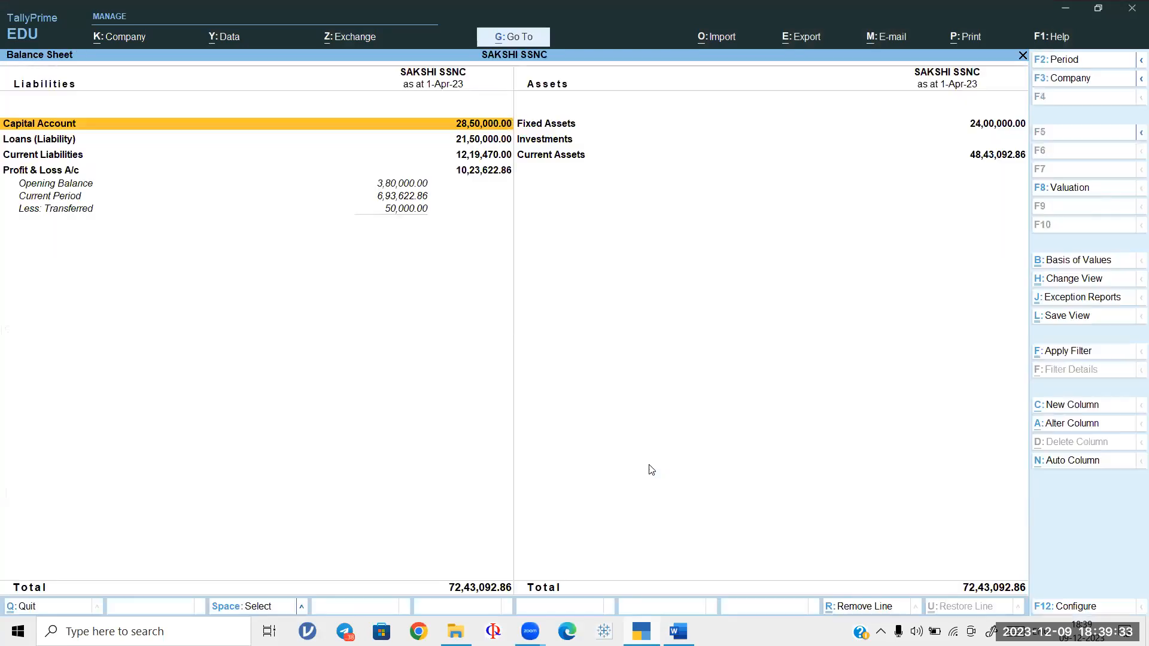
{"action": "key", "text": "alt+F5"}
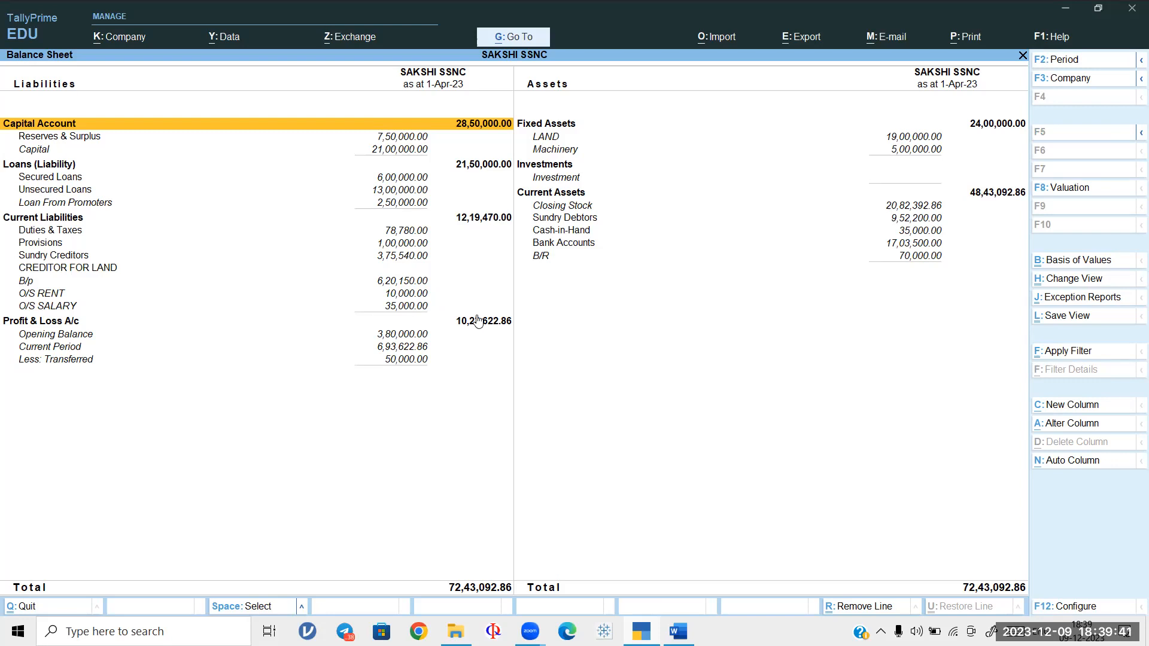
{"action": "key", "text": "Escape"}
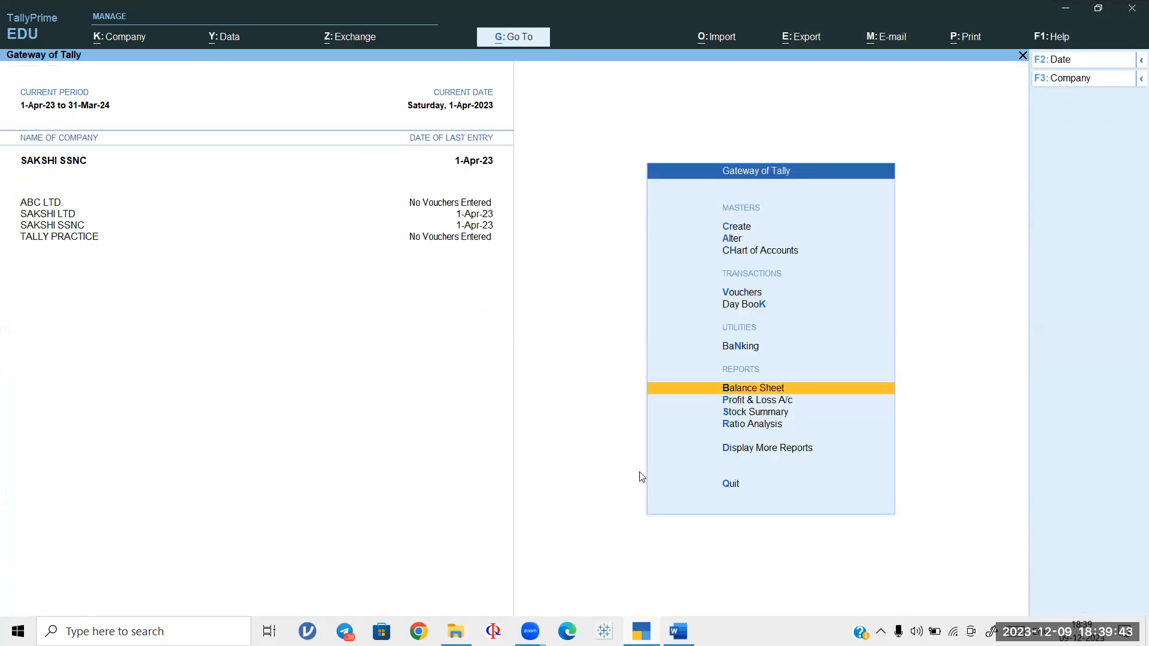
Step: Switch to the mock paper in Word and read the opening machinery balance, machinery purchase and transaction 15's depreciation rate
{"action": "left_click", "coordinate": [680, 623]}
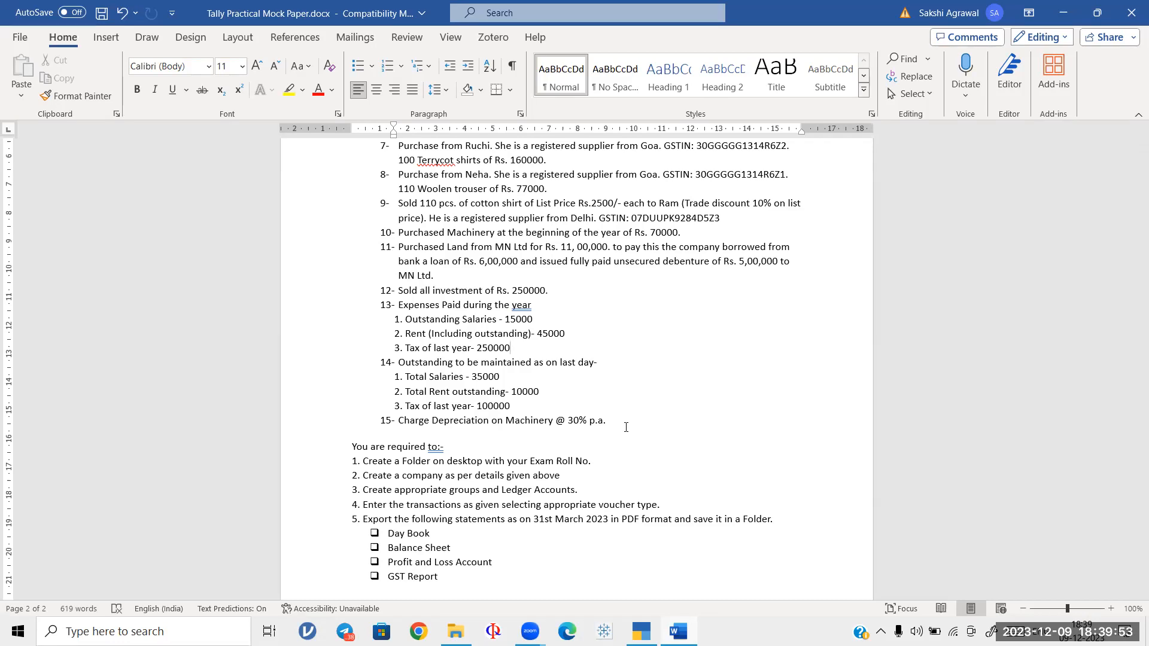
{"action": "scroll", "coordinate": [626, 427], "scroll_direction": "up", "scroll_amount": 20}
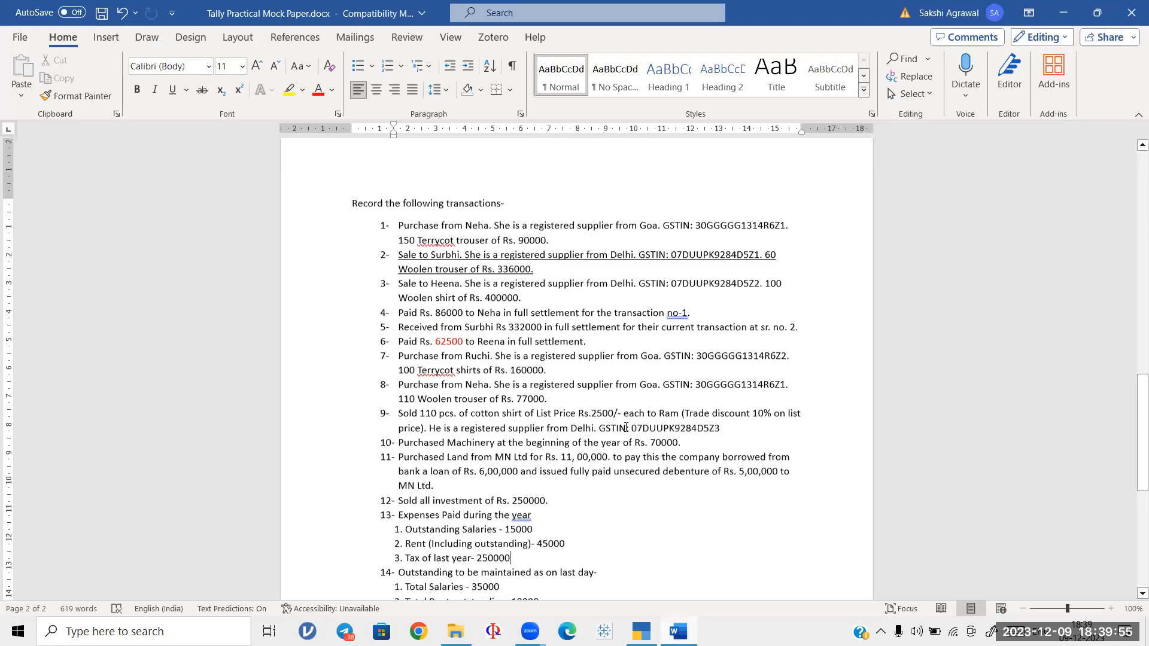
{"action": "scroll", "coordinate": [626, 427], "scroll_direction": "down", "scroll_amount": 7}
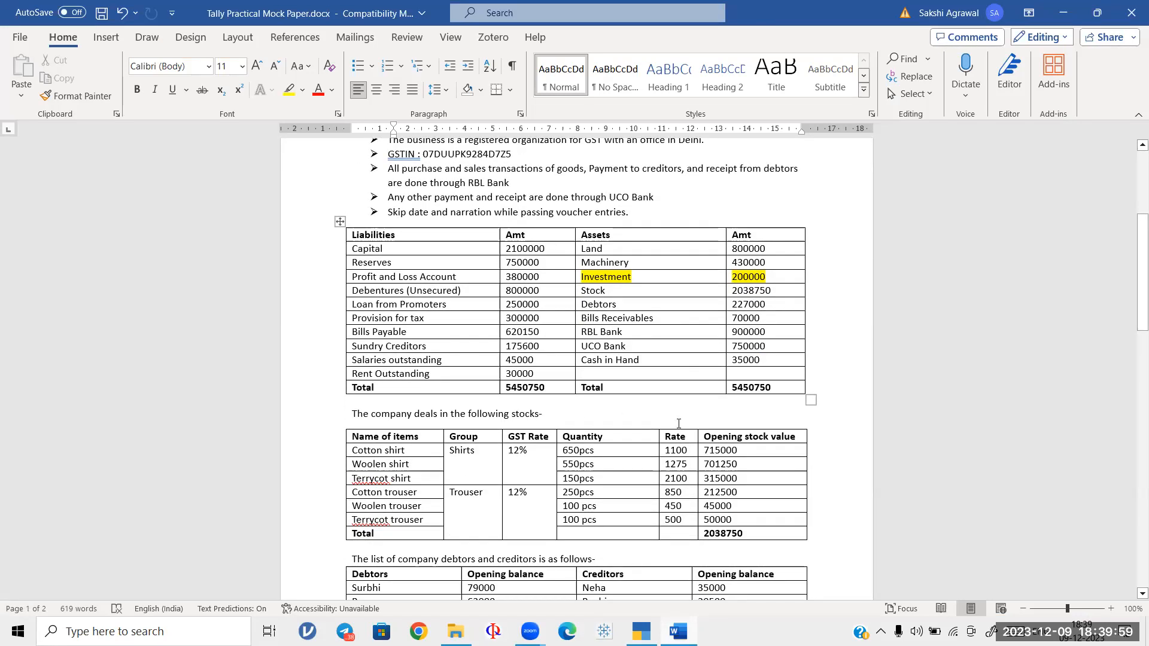
{"action": "scroll", "coordinate": [679, 423], "scroll_direction": "down", "scroll_amount": 11}
{"action": "scroll", "coordinate": [679, 423], "scroll_direction": "down", "scroll_amount": 9}
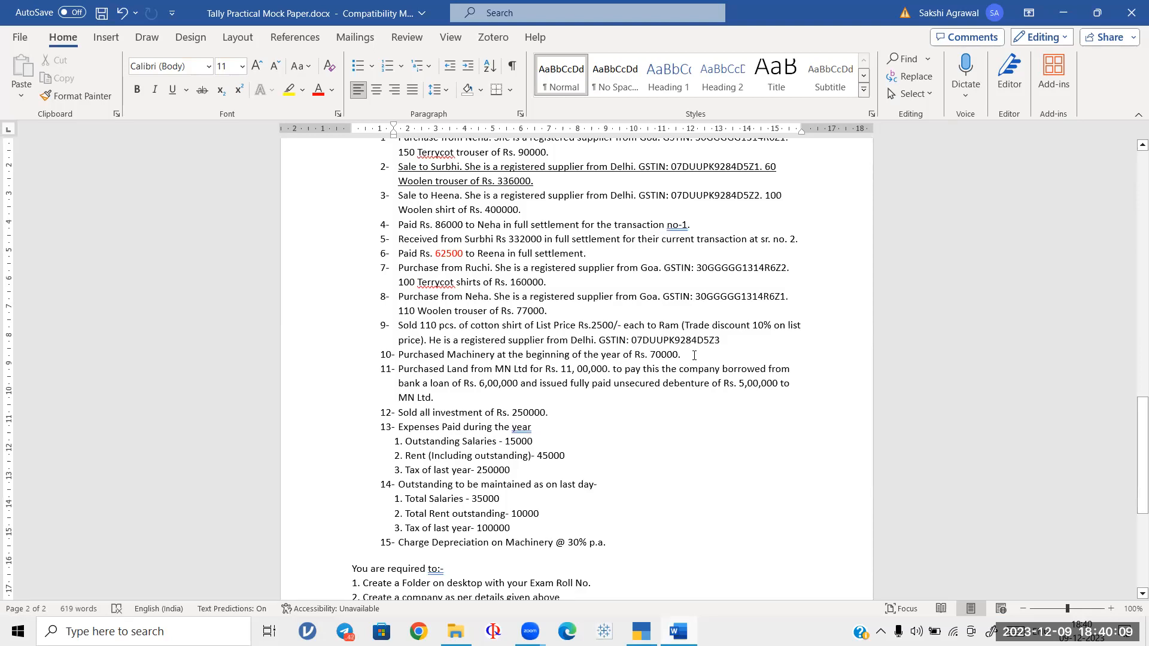
{"action": "scroll", "coordinate": [681, 480], "scroll_direction": "down", "scroll_amount": 7}
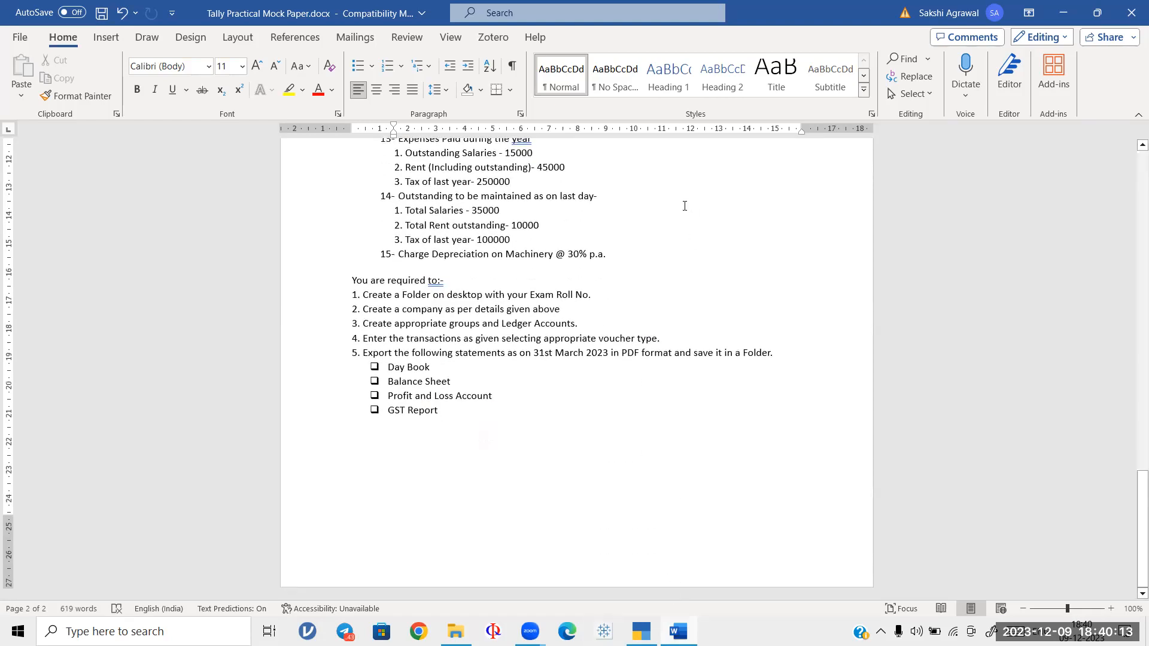
{"action": "left_click", "coordinate": [713, 267]}
Step: Return to TallyPrime and create a DEPRECIATION ledger under Indirect Expenses as the debit account of a new journal voucher
{"action": "left_click", "coordinate": [640, 632]}
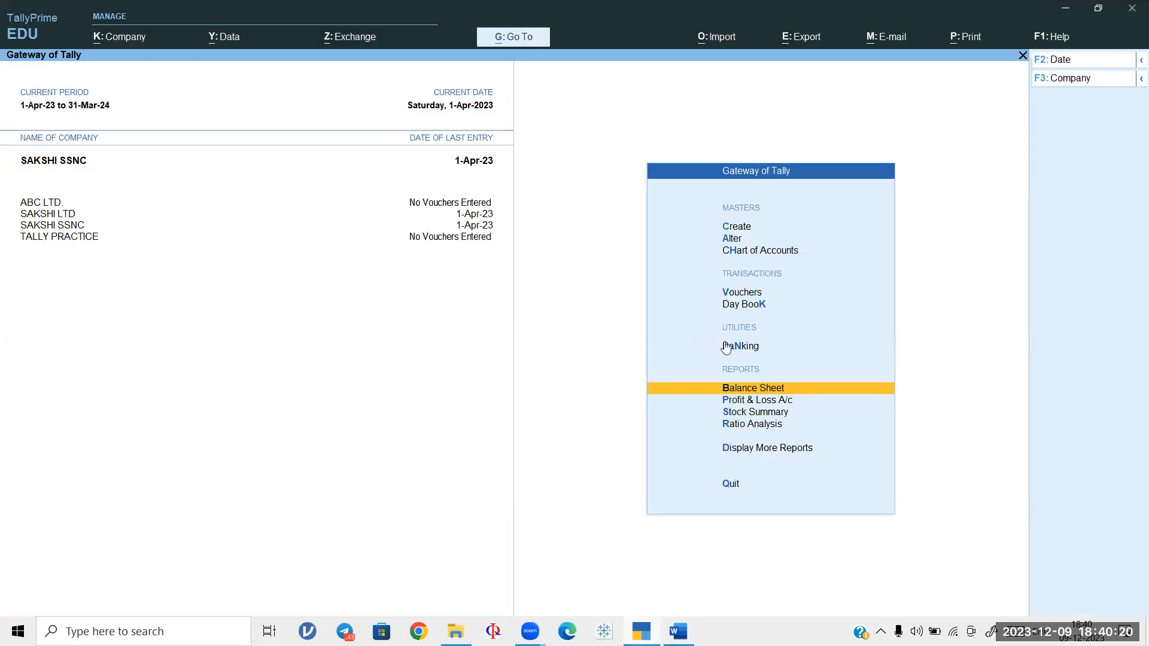
{"action": "left_click", "coordinate": [737, 294]}
{"action": "type", "text": "D"}
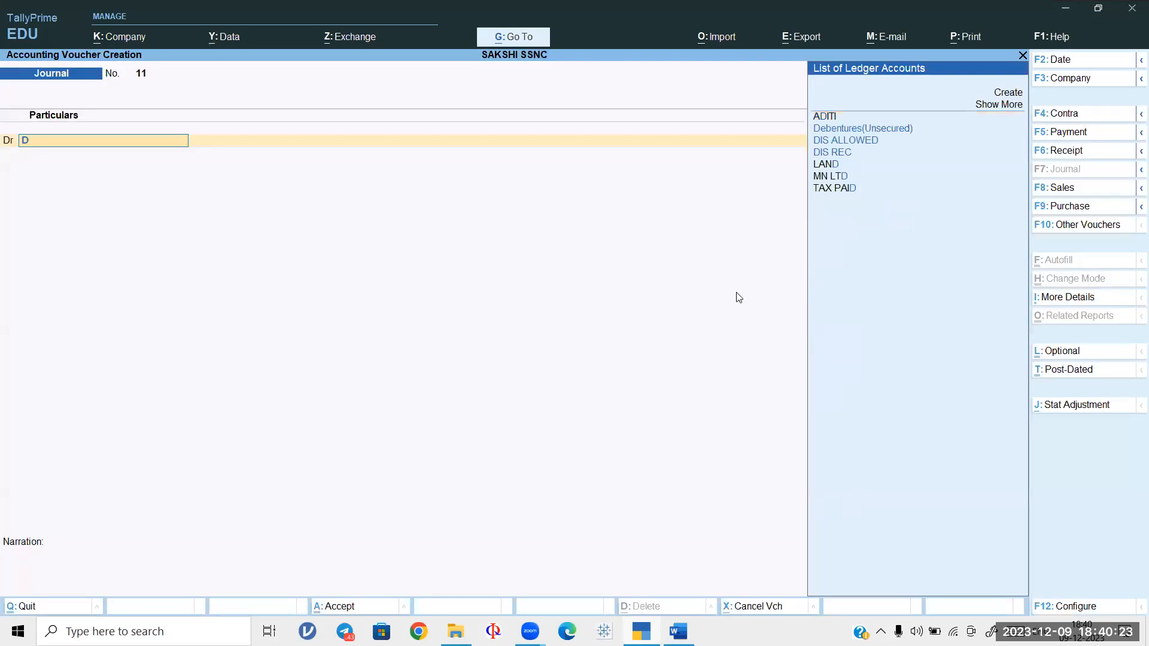
{"action": "type", "text": "Ep"}
{"action": "key", "text": "Up"}
{"action": "key", "text": "Up"}
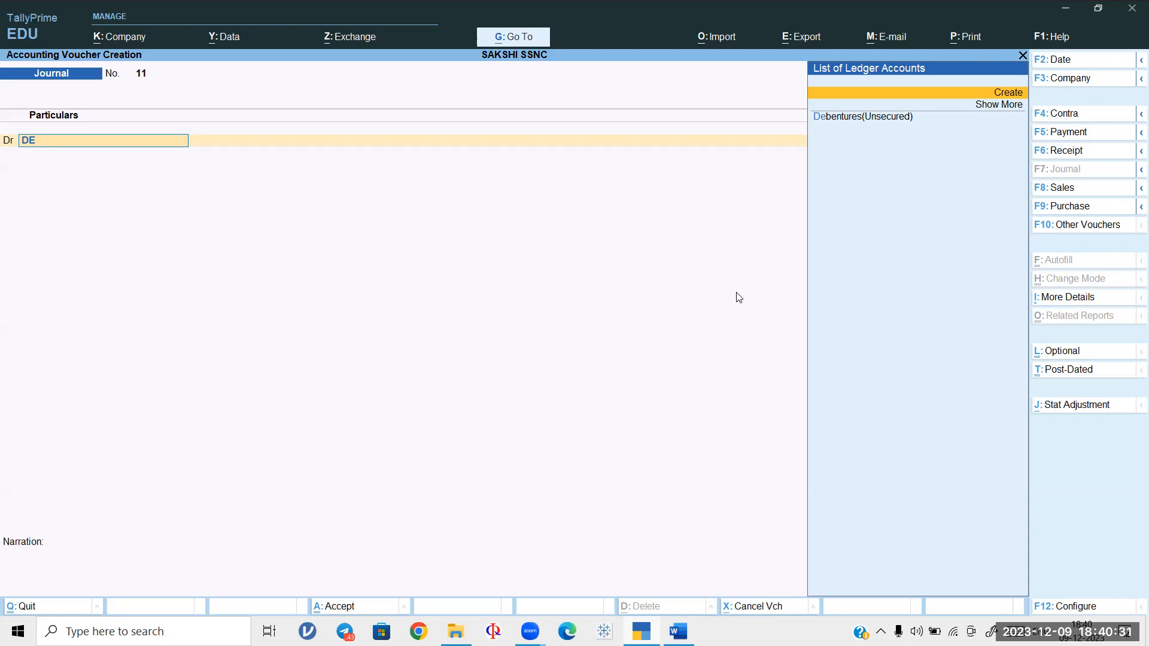
{"action": "key", "text": "Return"}
{"action": "type", "text": "DEPR"}
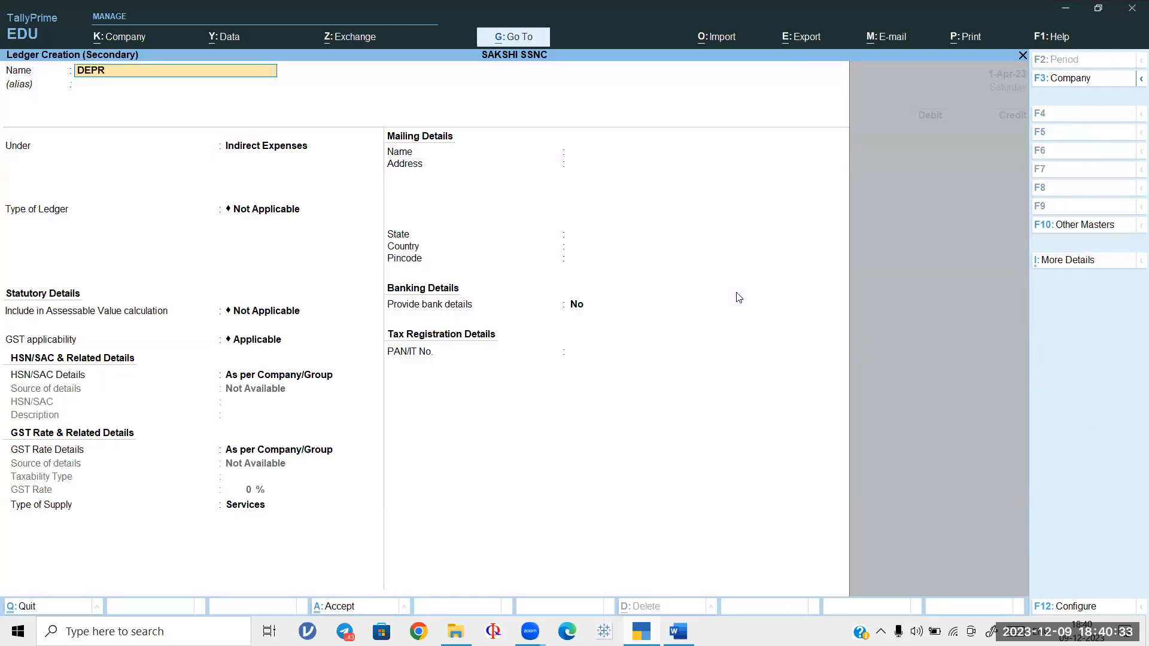
{"action": "type", "text": "ECIATION"}
{"action": "key", "text": "Return"}
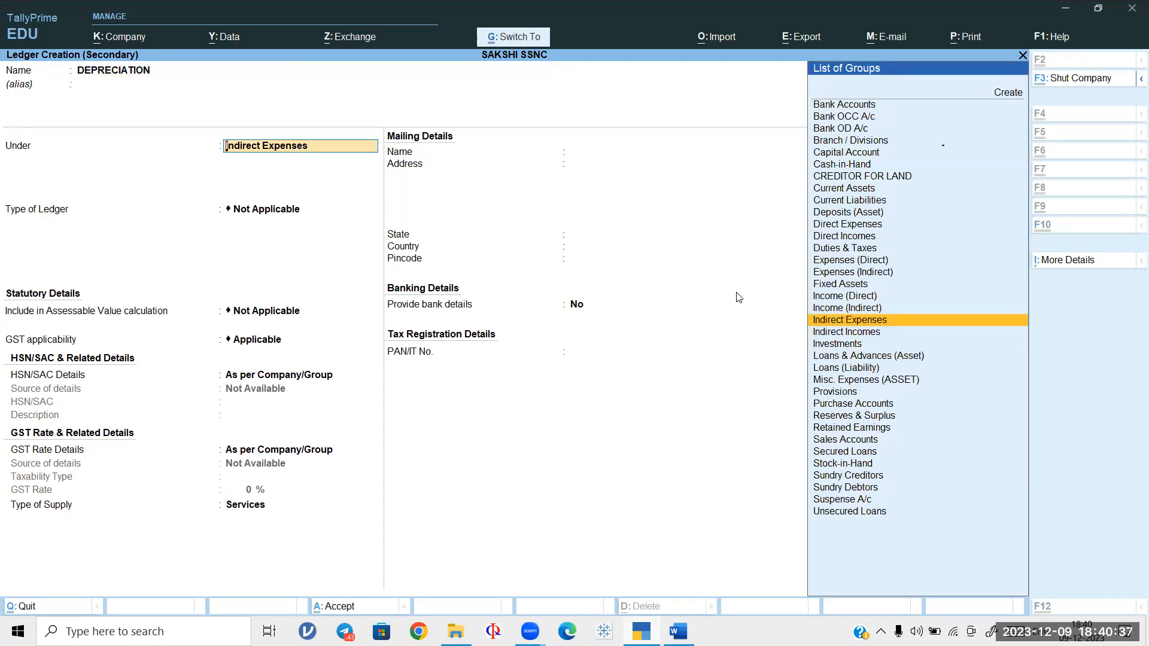
{"action": "key", "text": "ctrl+a"}
Step: Debit DEPRECIATION with 1,50,000, credit Machinery with the same amount and save the journal voucher
{"action": "type", "text": "150000"}
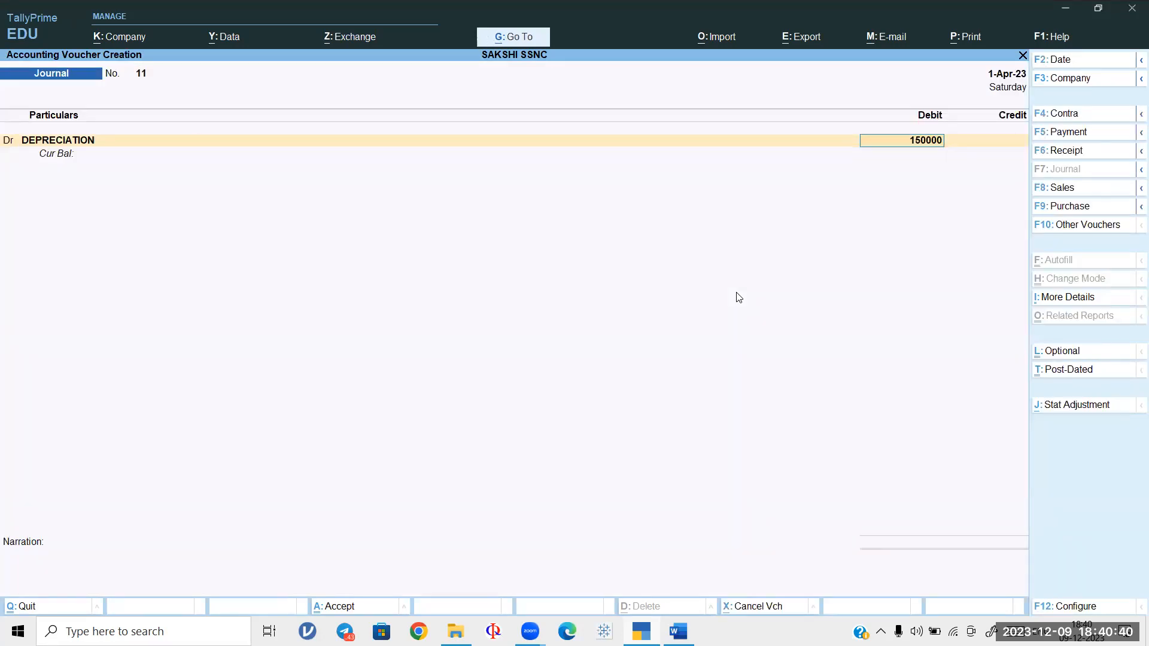
{"action": "key", "text": "Return"}
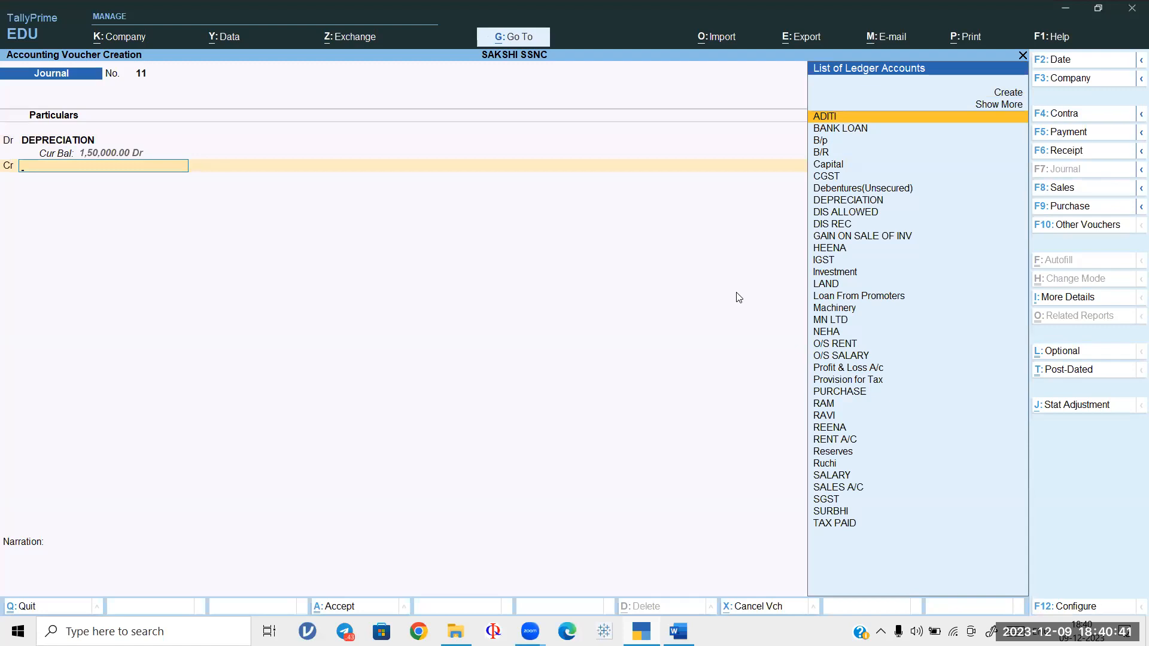
{"action": "type", "text": "MACH"}
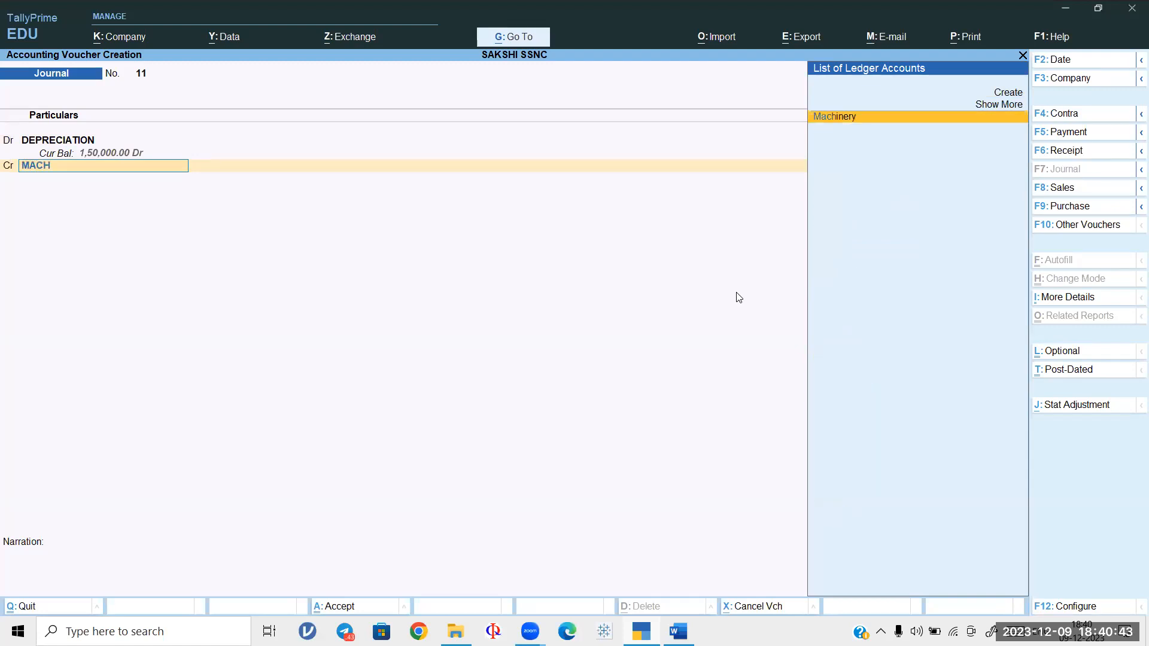
{"action": "key", "text": "Return"}
{"action": "key", "text": "ctrl+a"}
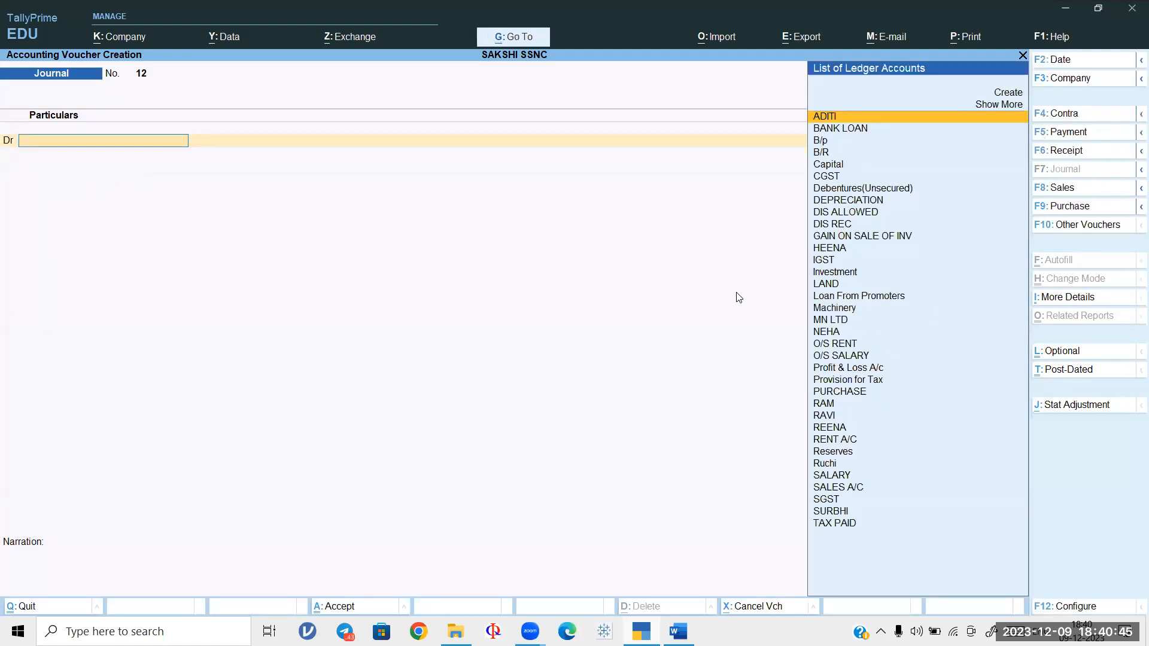
Step: Quit the empty journal voucher and switch to Word to check which statements the mock paper requires
{"action": "key", "text": "Escape"}
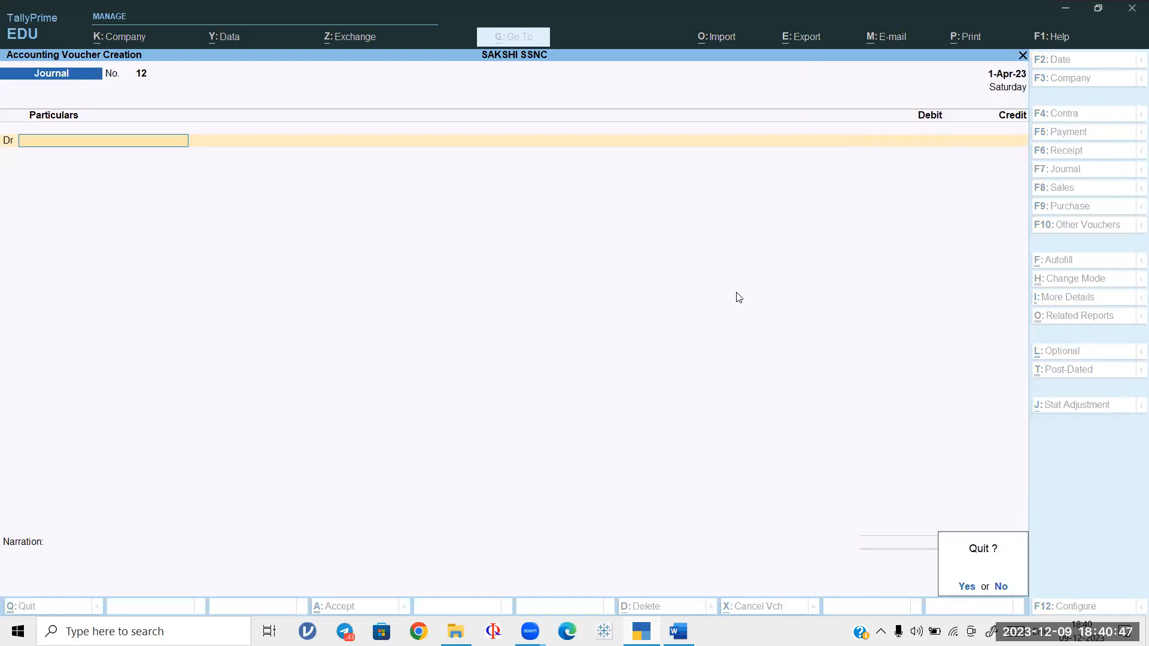
{"action": "key", "text": "Return"}
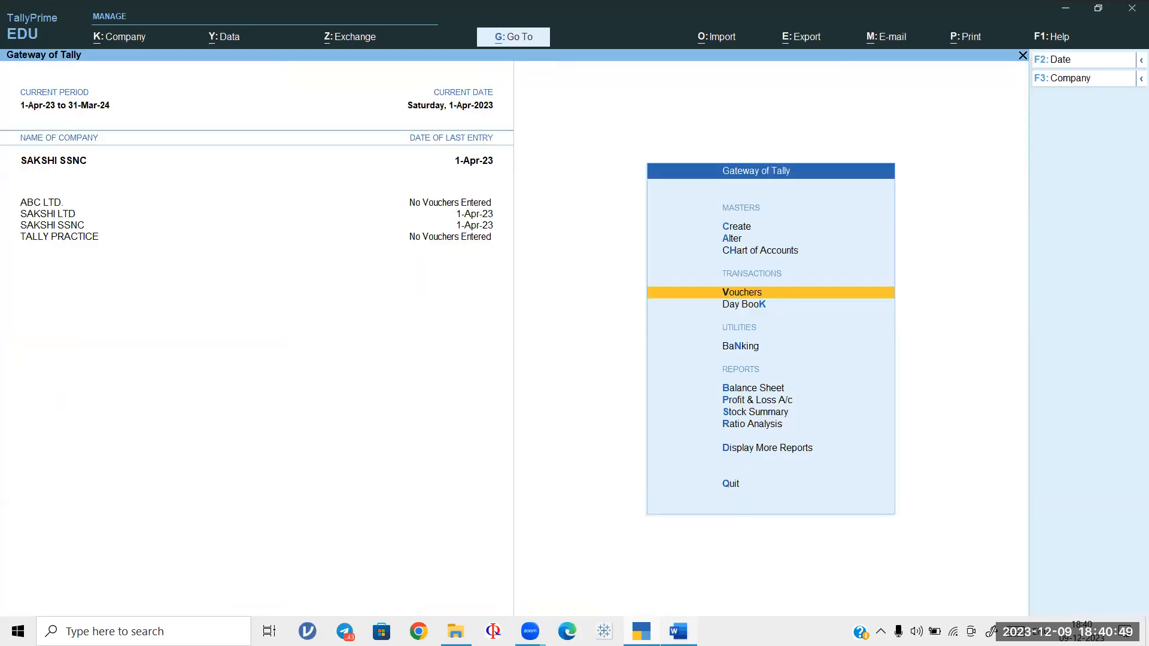
{"action": "key", "text": "alt+Tab"}
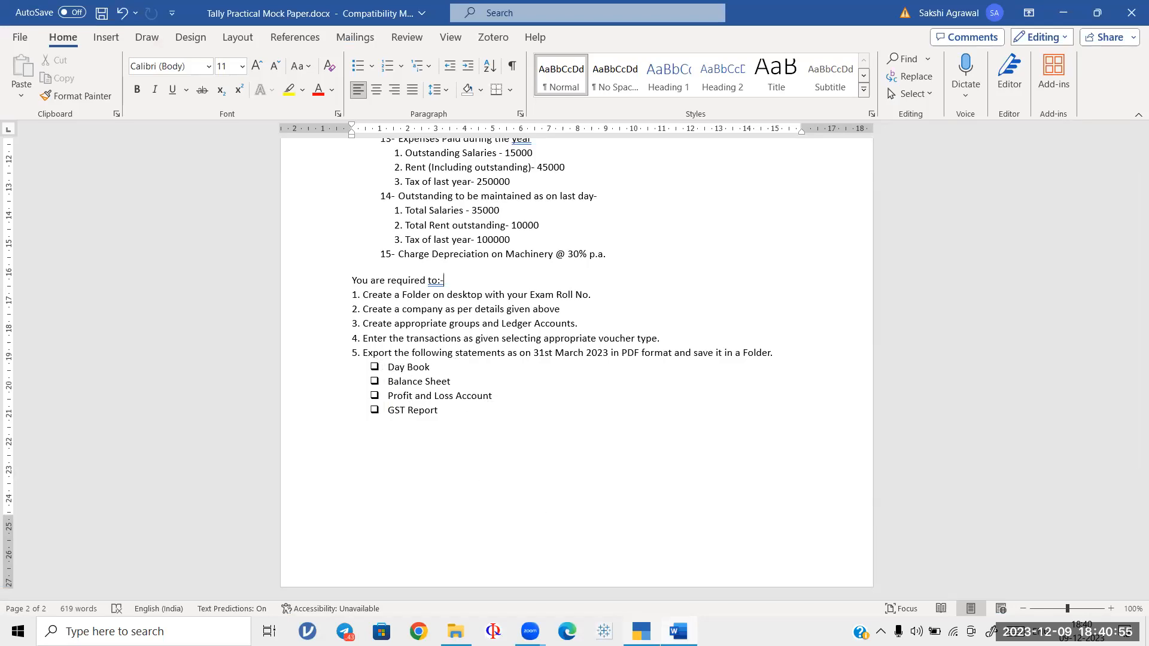
Step: Return to TallyPrime and review the detailed Balance Sheet after the depreciation entry
{"action": "key", "text": "alt+Tab"}
{"action": "key", "text": "Down"}
{"action": "key", "text": "Down"}
{"action": "key", "text": "Down"}
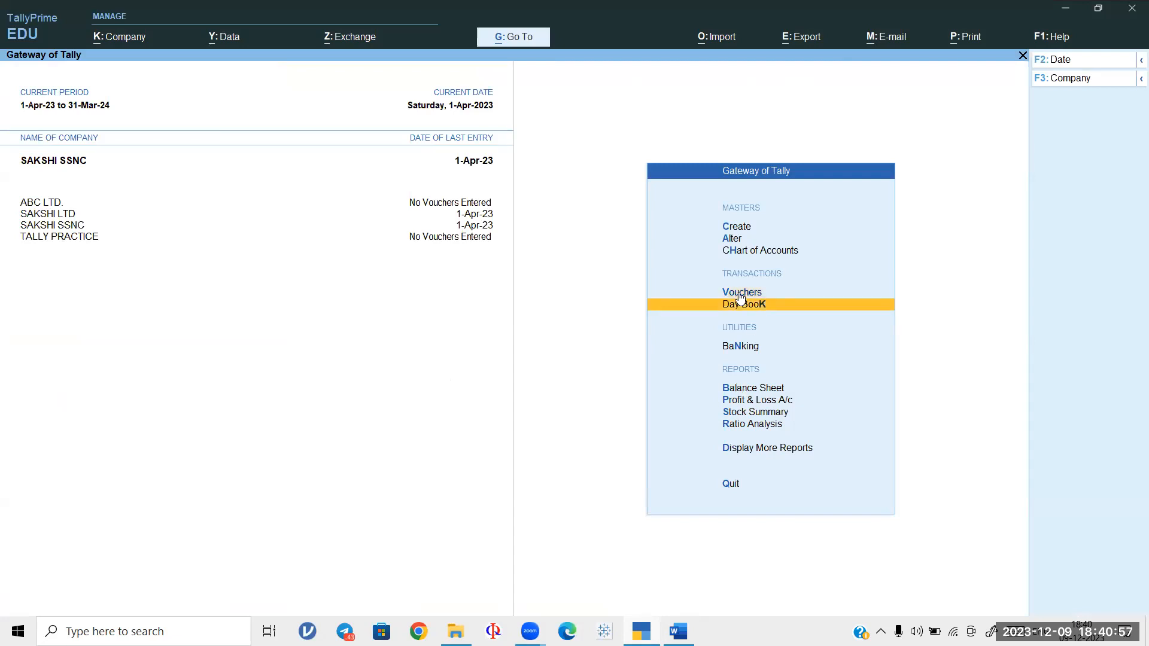
{"action": "key", "text": "Return"}
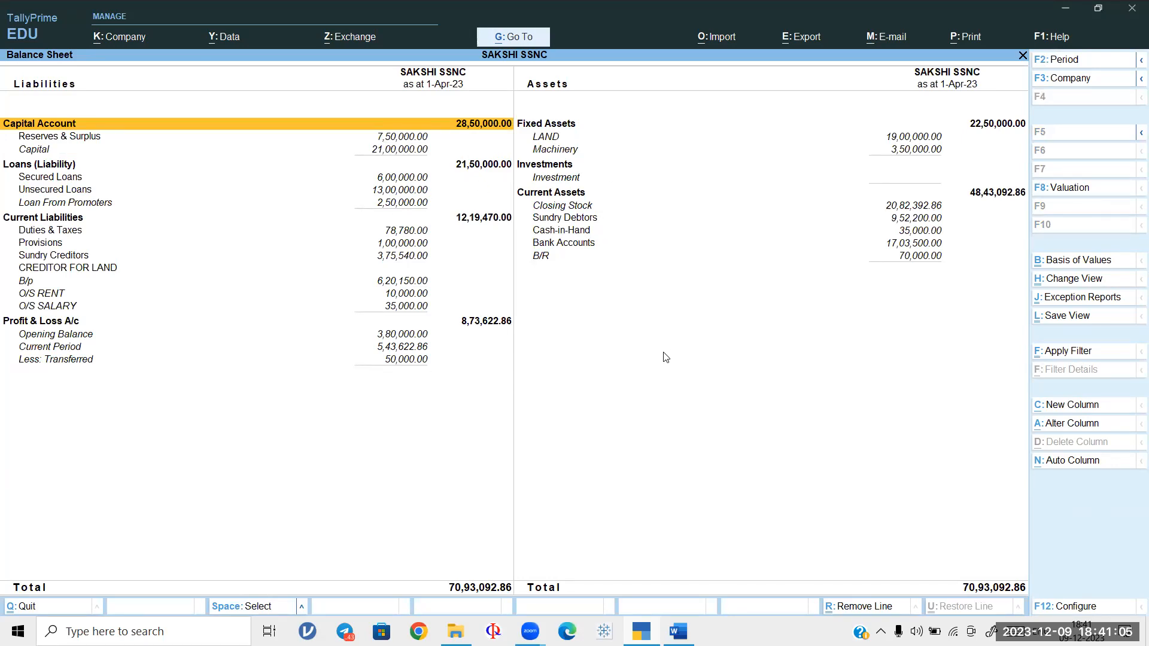
{"action": "key", "text": "Escape"}
Step: Review the Profit & Loss A/c in detailed view, including the indirect expenses and incomes, and close it
{"action": "key", "text": "Down"}
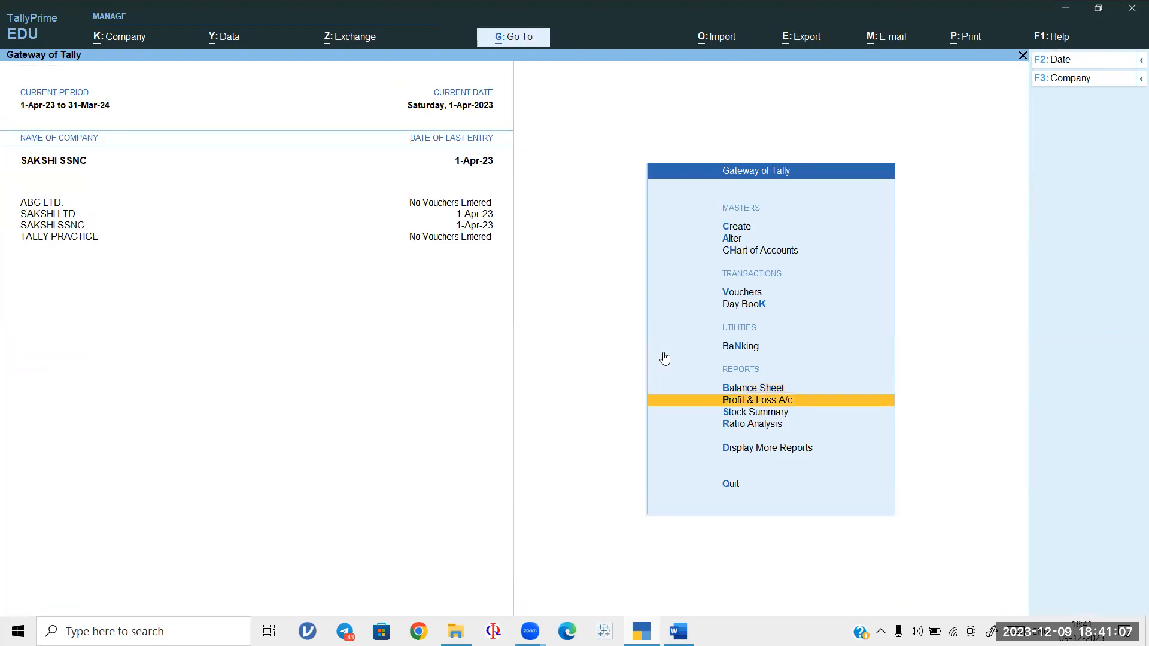
{"action": "key", "text": "Return"}
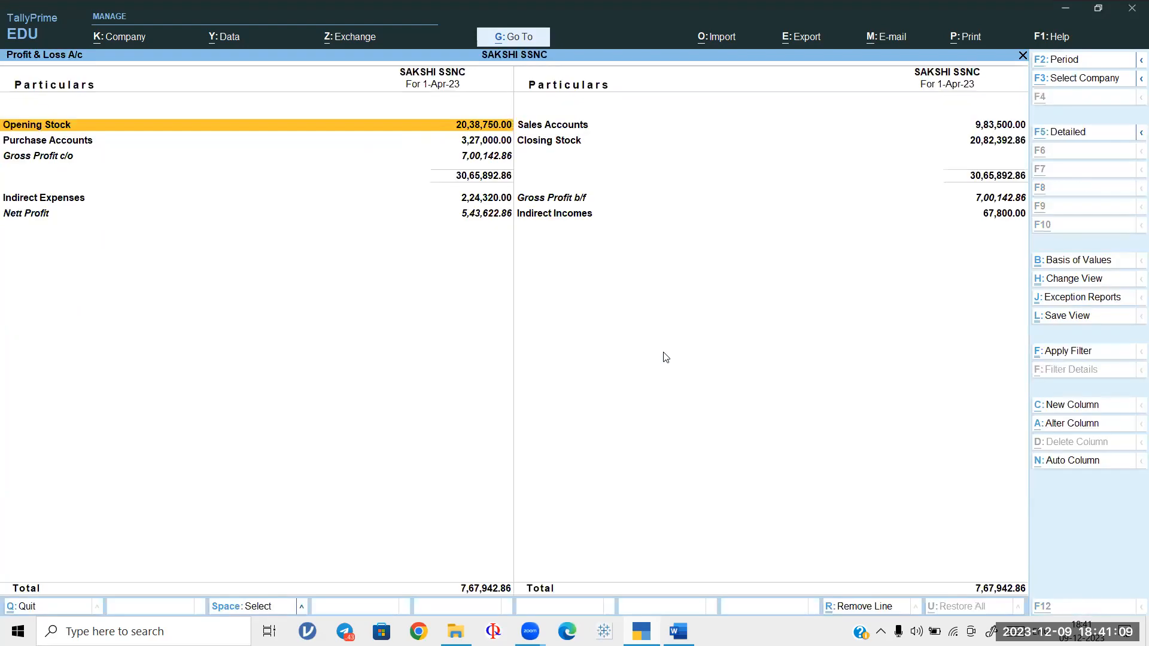
{"action": "key", "text": "alt+F5"}
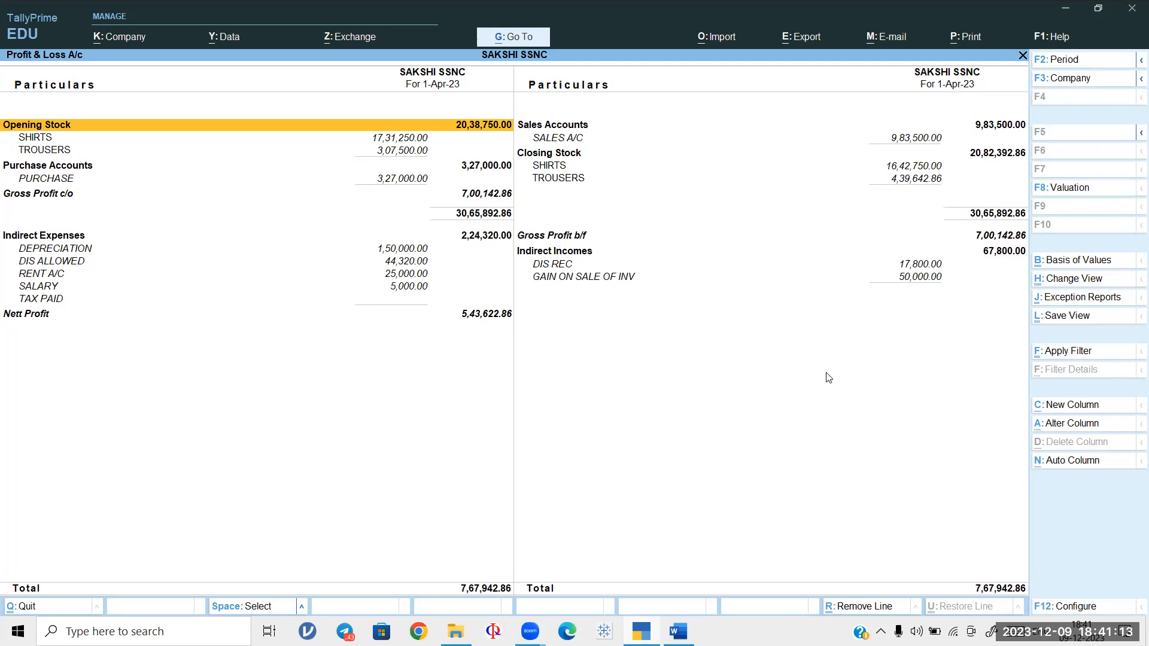
{"action": "key", "text": "Escape"}
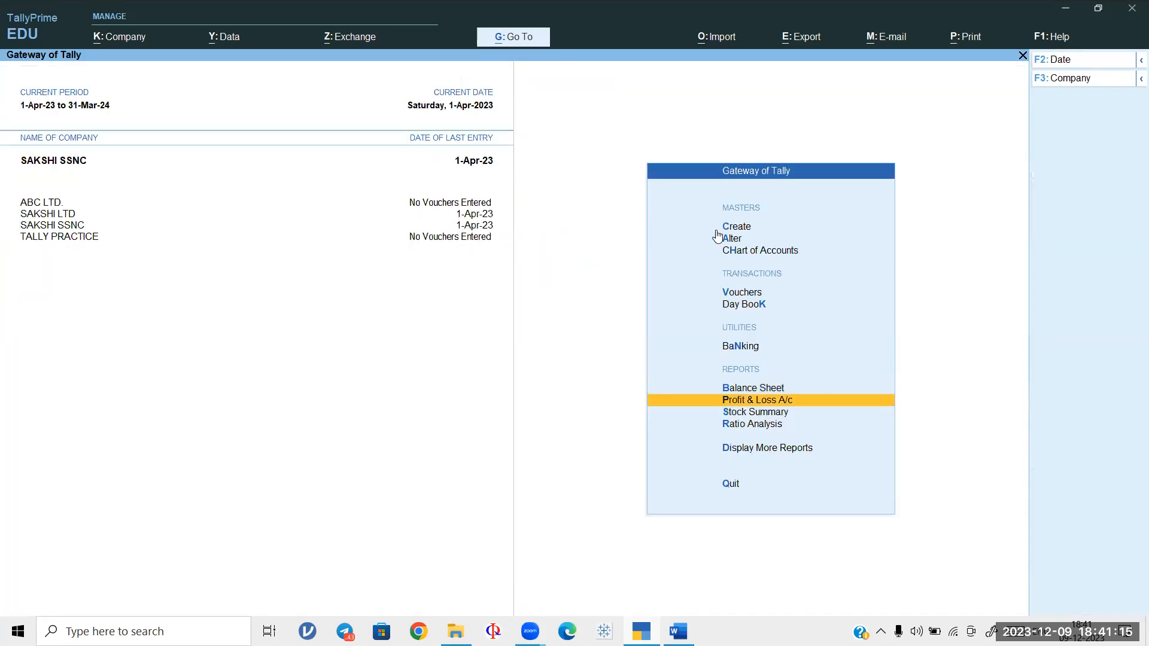
Step: Review all recorded vouchers with their ledger entries in the detailed Day Book, and close it
{"action": "left_click", "coordinate": [750, 306]}
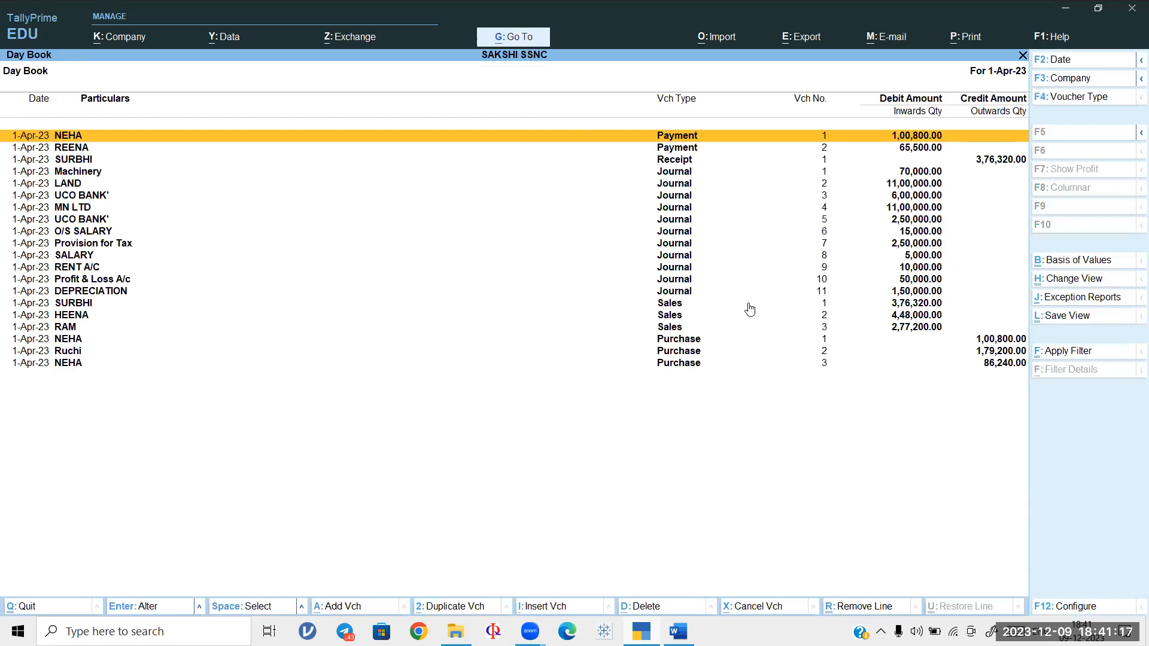
{"action": "key", "text": "alt+F5"}
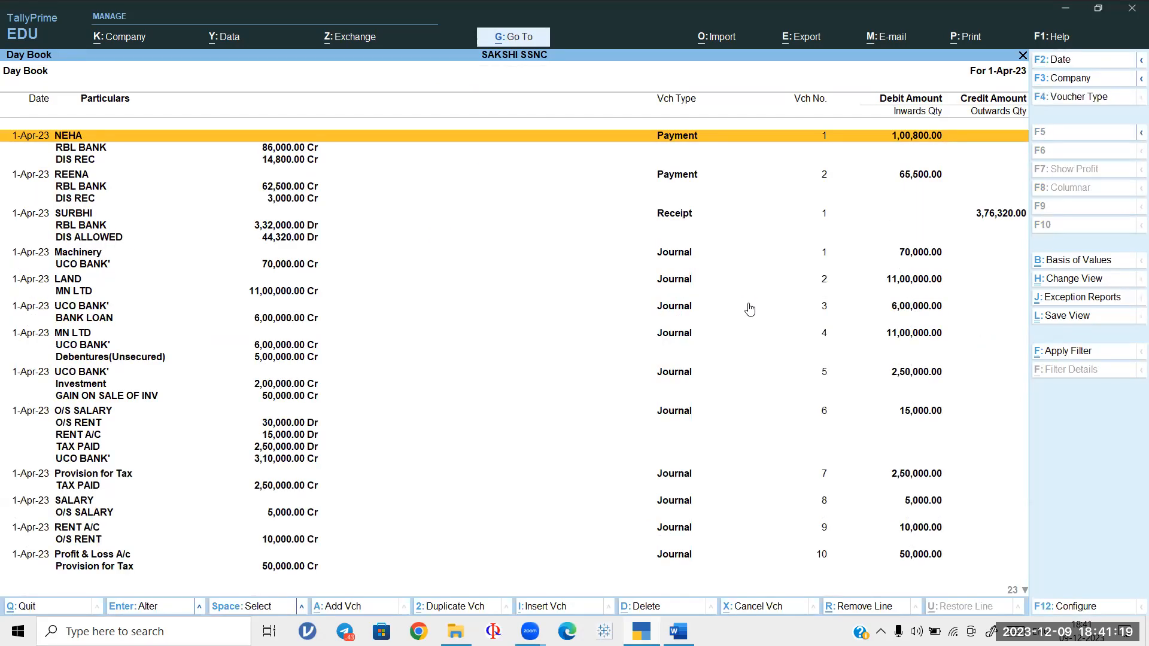
{"action": "key", "text": "Down"}
{"action": "key", "text": "Down"}
{"action": "key", "text": "Down"}
{"action": "key", "text": "Down"}
{"action": "key", "text": "Down"}
{"action": "key", "text": "Down"}
{"action": "key", "text": "Down"}
{"action": "key", "text": "Down"}
{"action": "key", "text": "Down"}
{"action": "key", "text": "Down"}
{"action": "key", "text": "Down"}
{"action": "key", "text": "Down"}
{"action": "key", "text": "Down"}
{"action": "key", "text": "Down"}
{"action": "key", "text": "Down"}
{"action": "key", "text": "Down"}
{"action": "key", "text": "Down"}
{"action": "key", "text": "Down"}
{"action": "key", "text": "Down"}
{"action": "key", "text": "Down"}
{"action": "key", "text": "Down"}
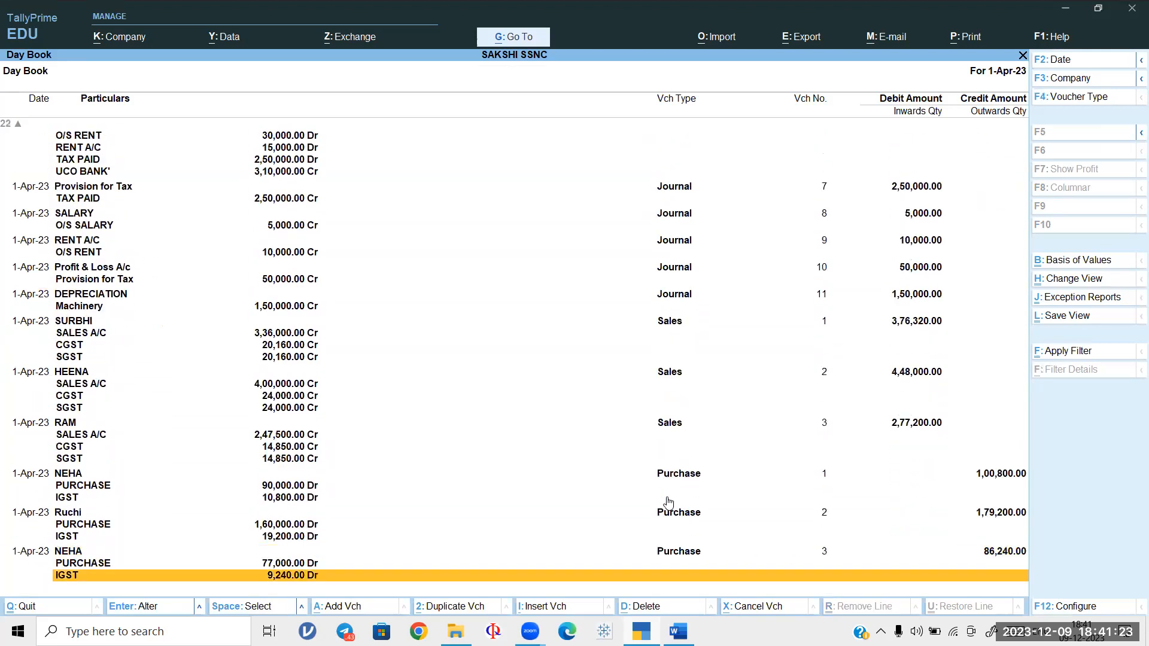
{"action": "key", "text": "Escape"}
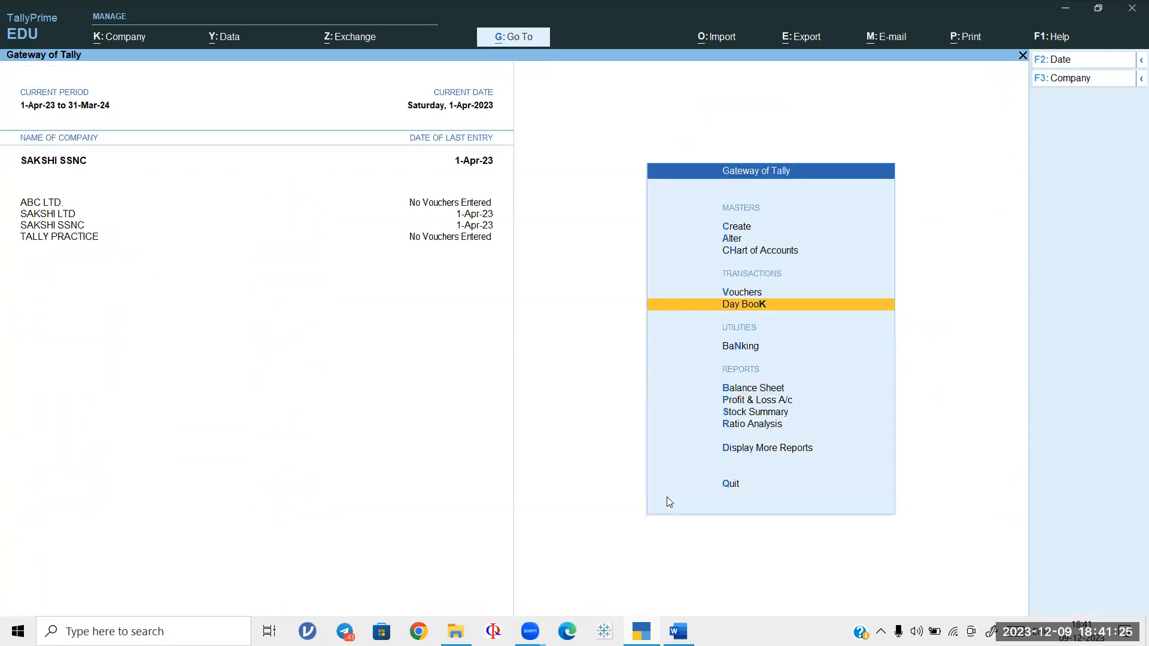
Step: Open the GSTR-3B return from the GST reports to review the company's GST position
{"action": "key", "text": "Down"}
{"action": "key", "text": "Down"}
{"action": "key", "text": "Down"}
{"action": "key", "text": "Down"}
{"action": "key", "text": "Down"}
{"action": "key", "text": "Down"}
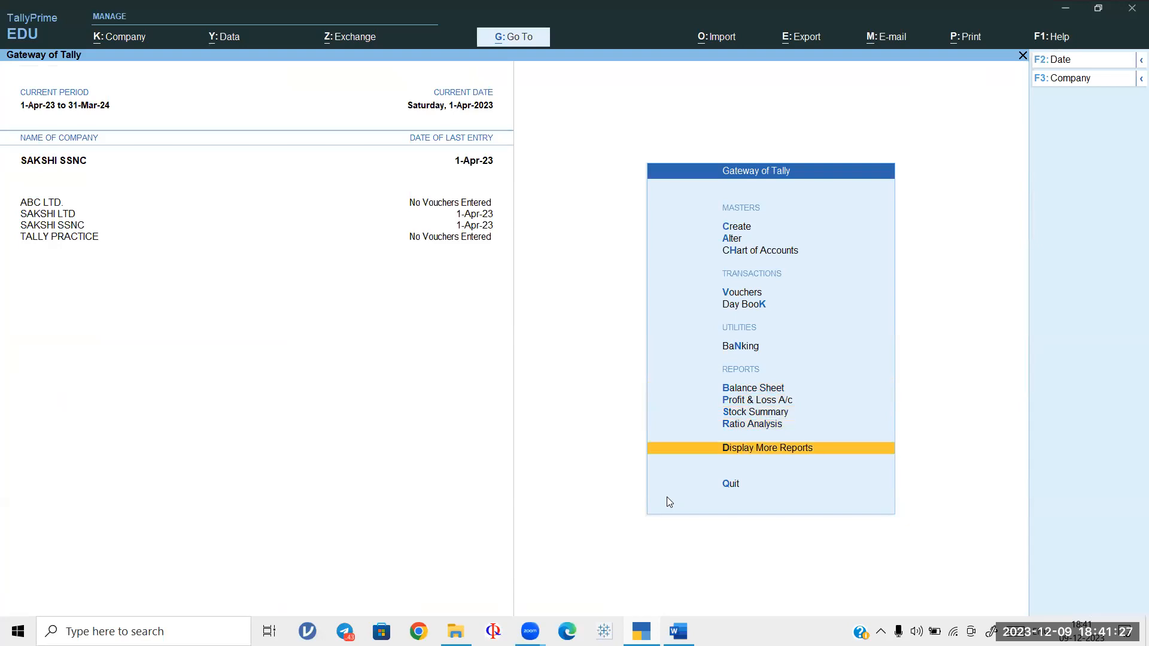
{"action": "key", "text": "Return"}
{"action": "key", "text": "Down"}
{"action": "key", "text": "Down"}
{"action": "key", "text": "Down"}
{"action": "key", "text": "Down"}
{"action": "key", "text": "Down"}
{"action": "key", "text": "Down"}
{"action": "key", "text": "Down"}
{"action": "key", "text": "Down"}
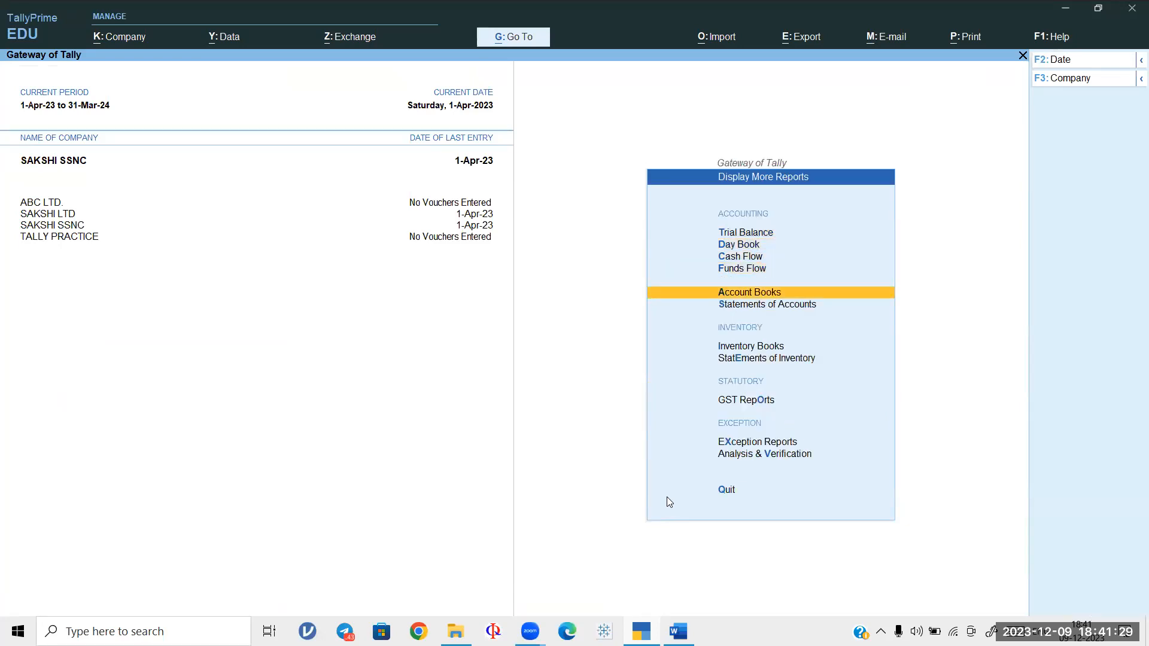
{"action": "key", "text": "Down"}
{"action": "key", "text": "Up"}
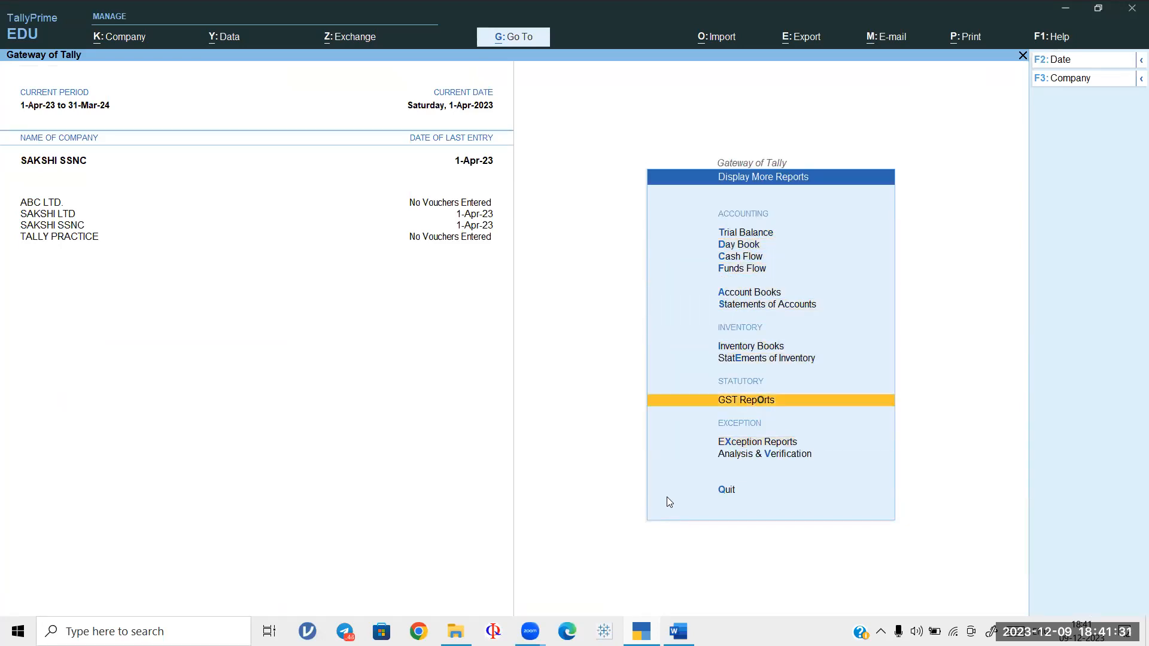
{"action": "key", "text": "Return"}
{"action": "key", "text": "Down"}
{"action": "key", "text": "Down"}
{"action": "key", "text": "Return"}
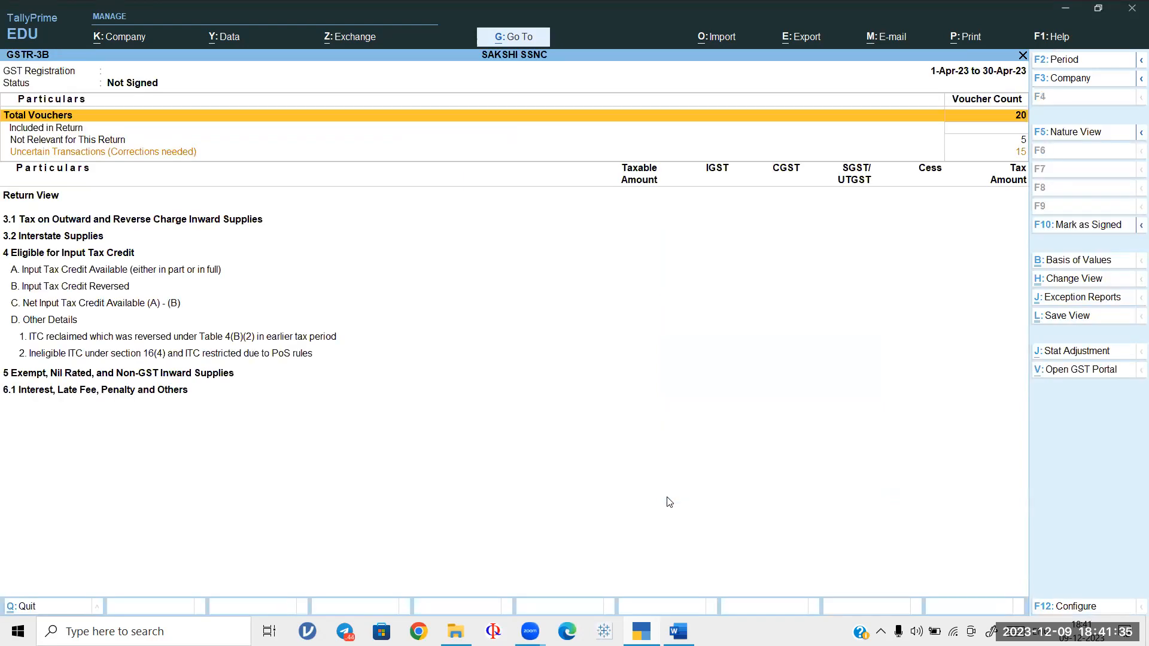